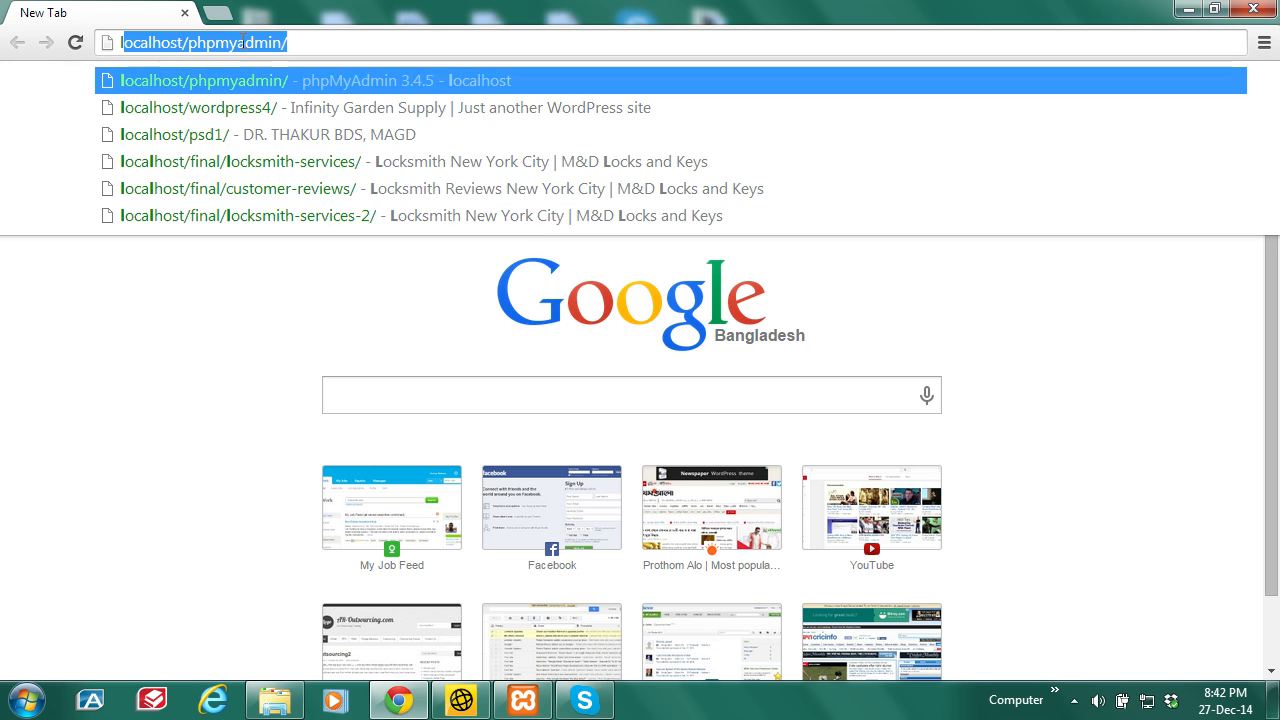
Step: Change the address from phpmyadmin to localhost/aminur to open the Test site
key("End")
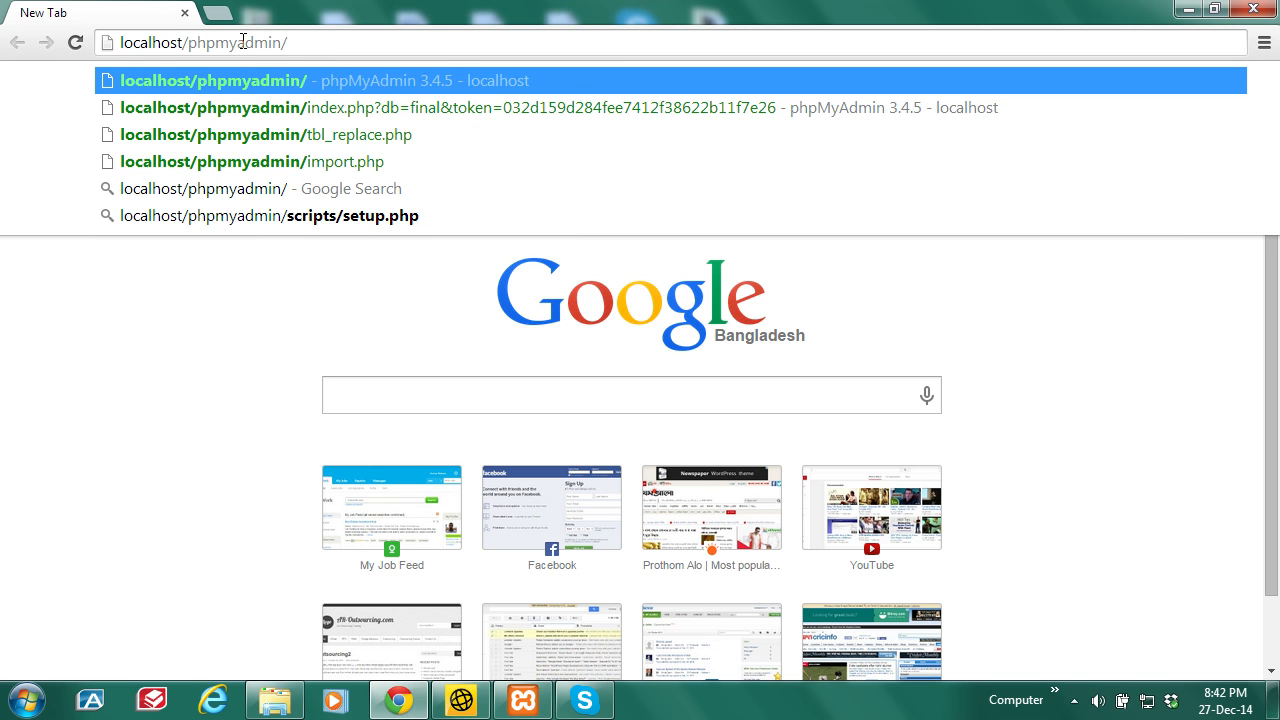
key("BackSpace")
key("BackSpace")
key("BackSpace")
key("BackSpace")
key("BackSpace")
key("BackSpace")
key("BackSpace")
key("BackSpace")
key("BackSpace")
key("BackSpace")
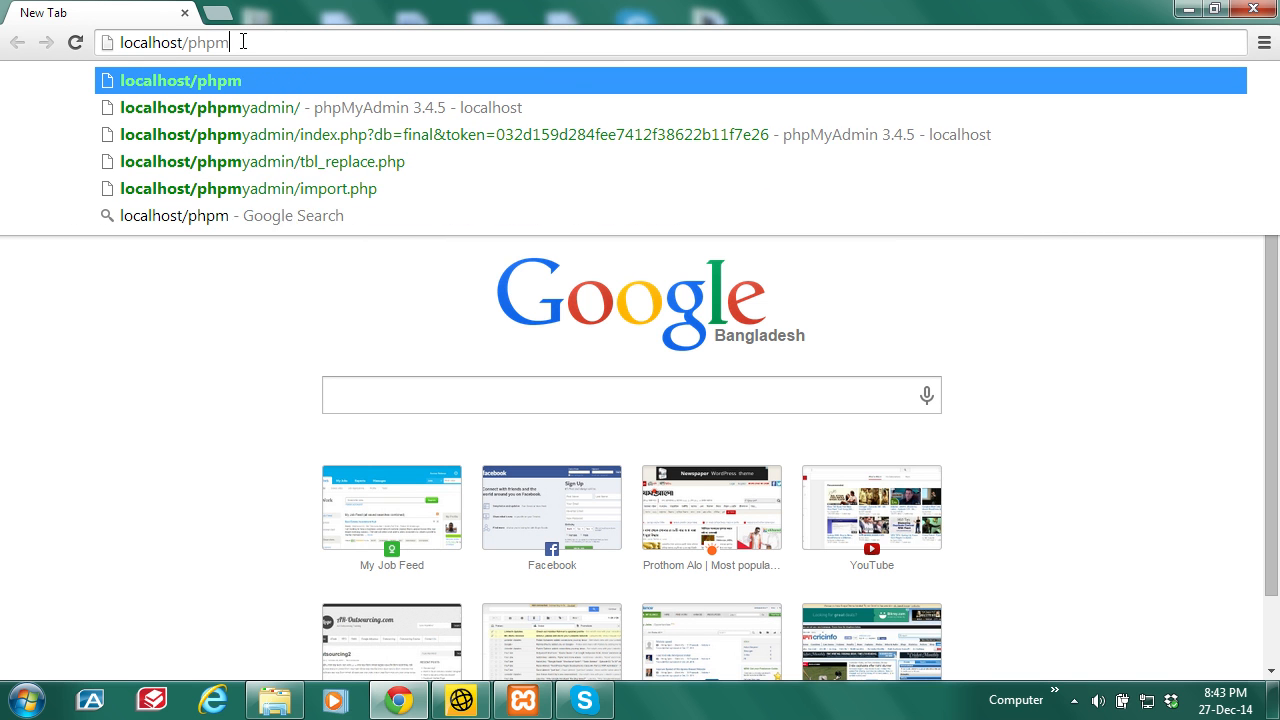
key("BackSpace")
type("aminu")
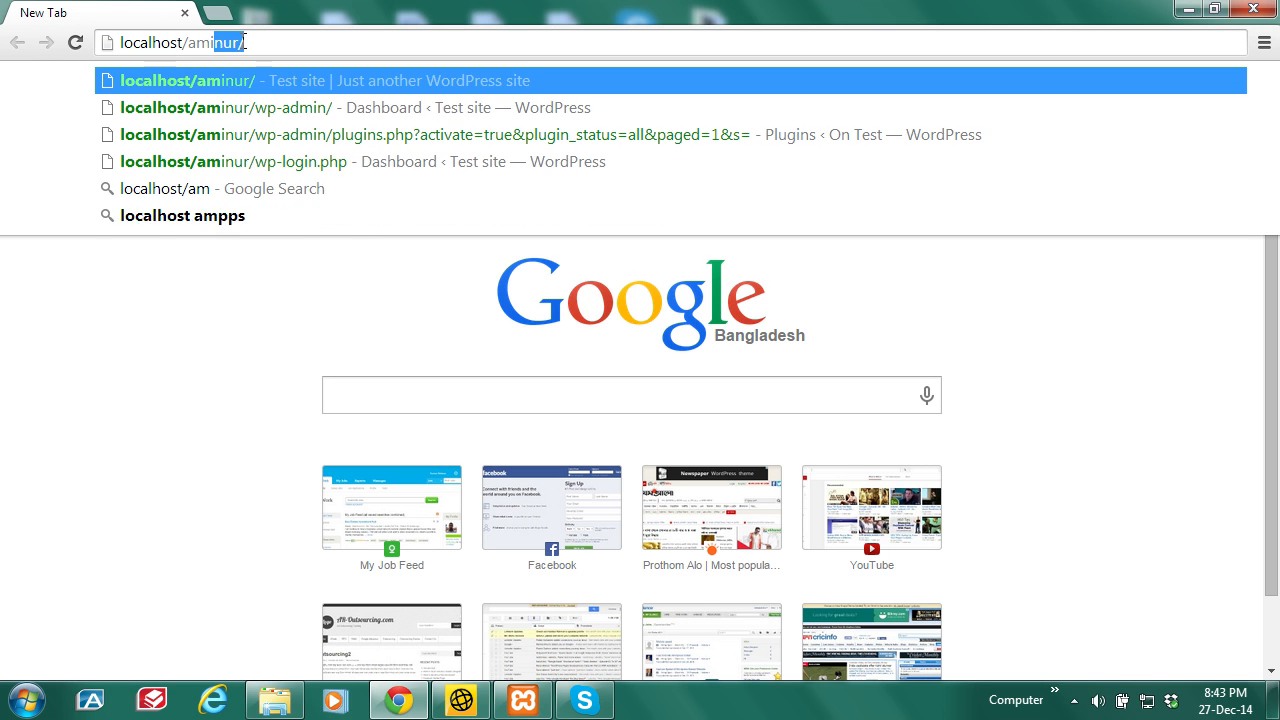
type("r")
key("Return")
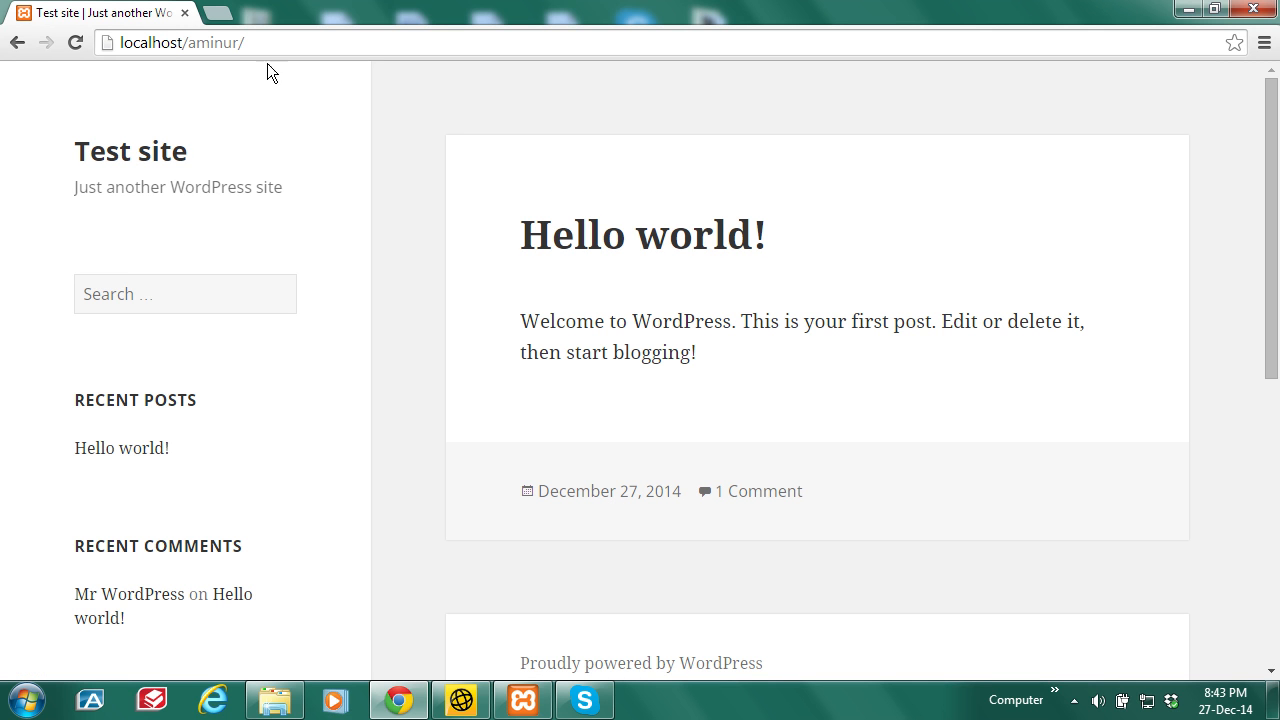
Step: Go to localhost/aminur/wp-admin to reach the WordPress login page
left_click(356, 42)
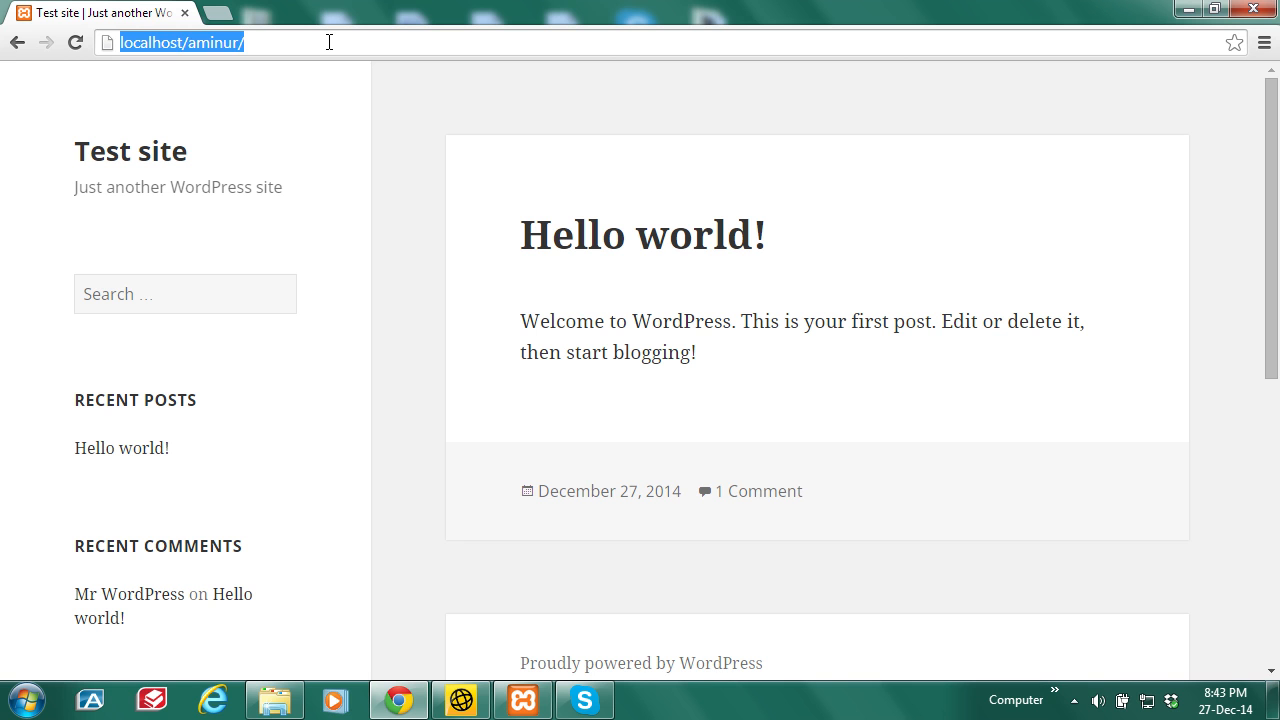
left_click(330, 42)
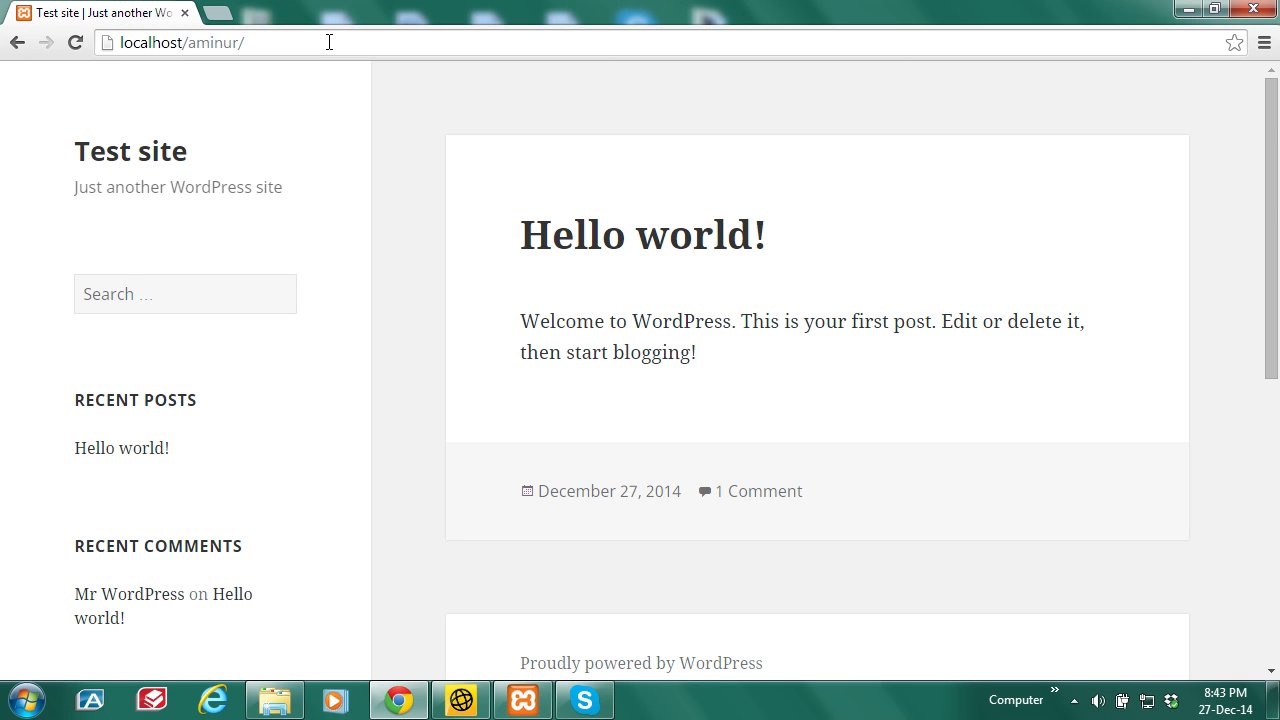
type("login")
key("BackSpace")
key("BackSpace")
key("BackSpace")
key("BackSpace")
key("BackSpace")
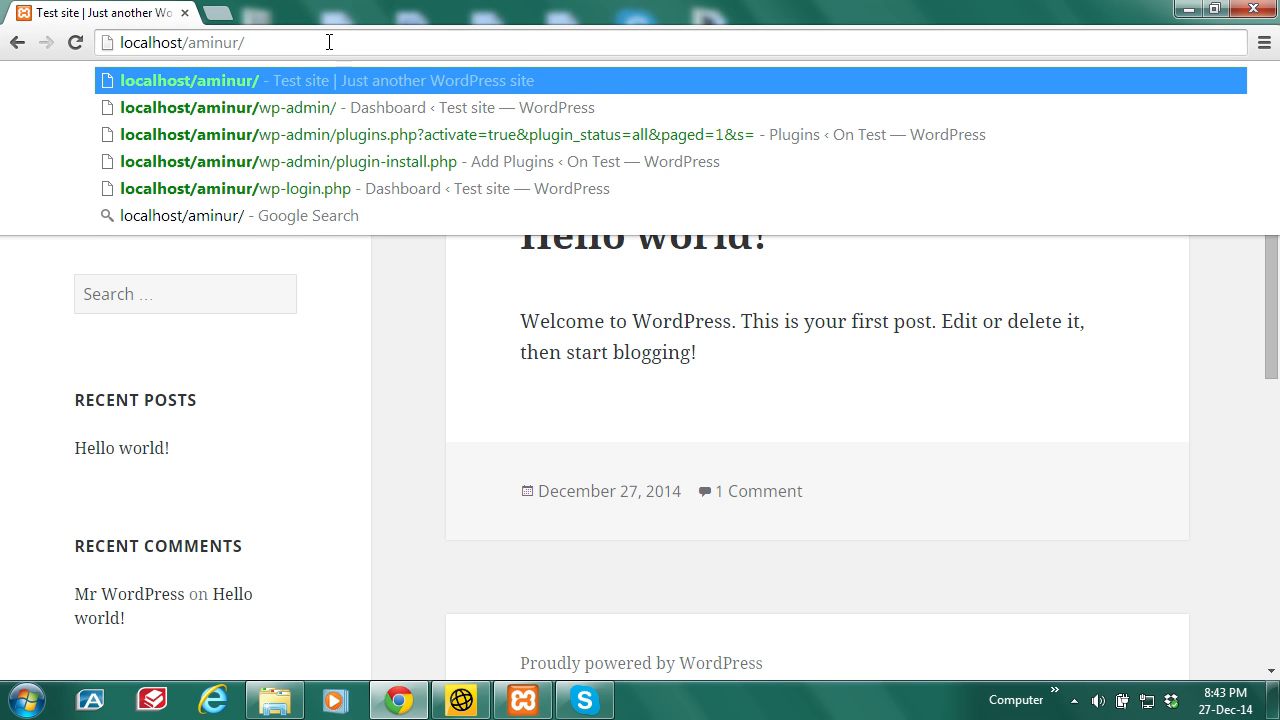
type("wp-admin/")
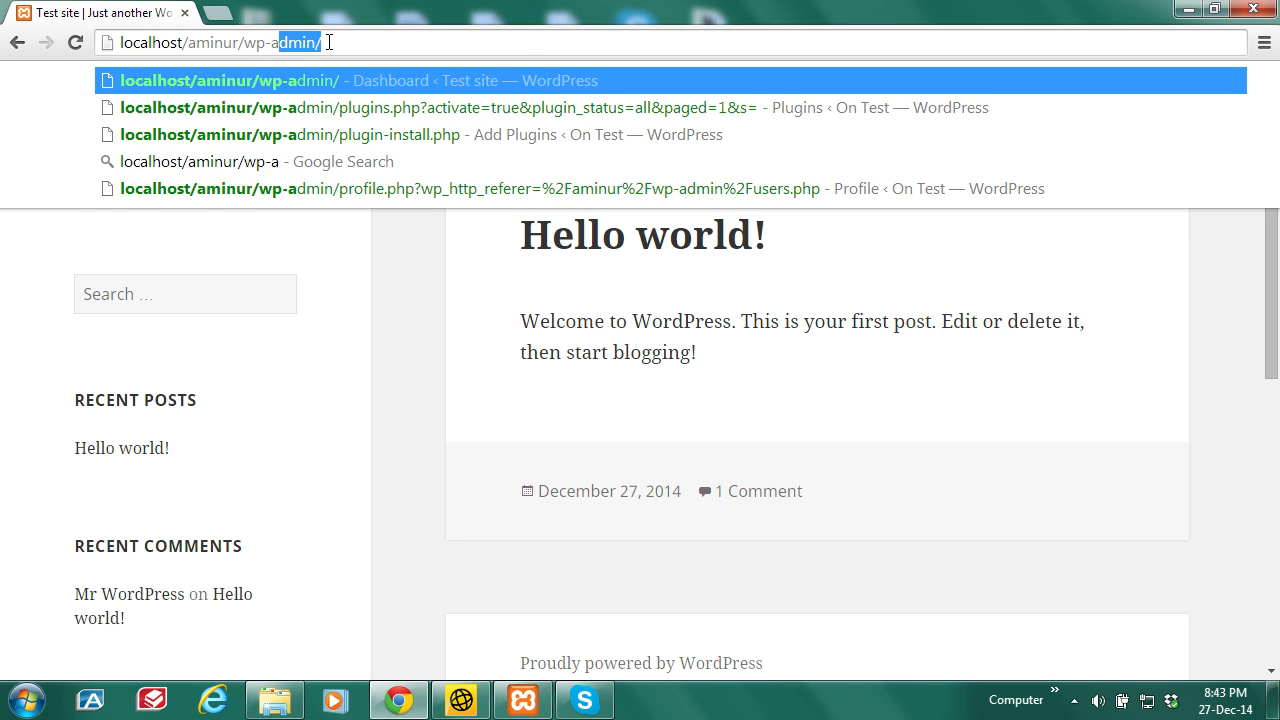
key("Return")
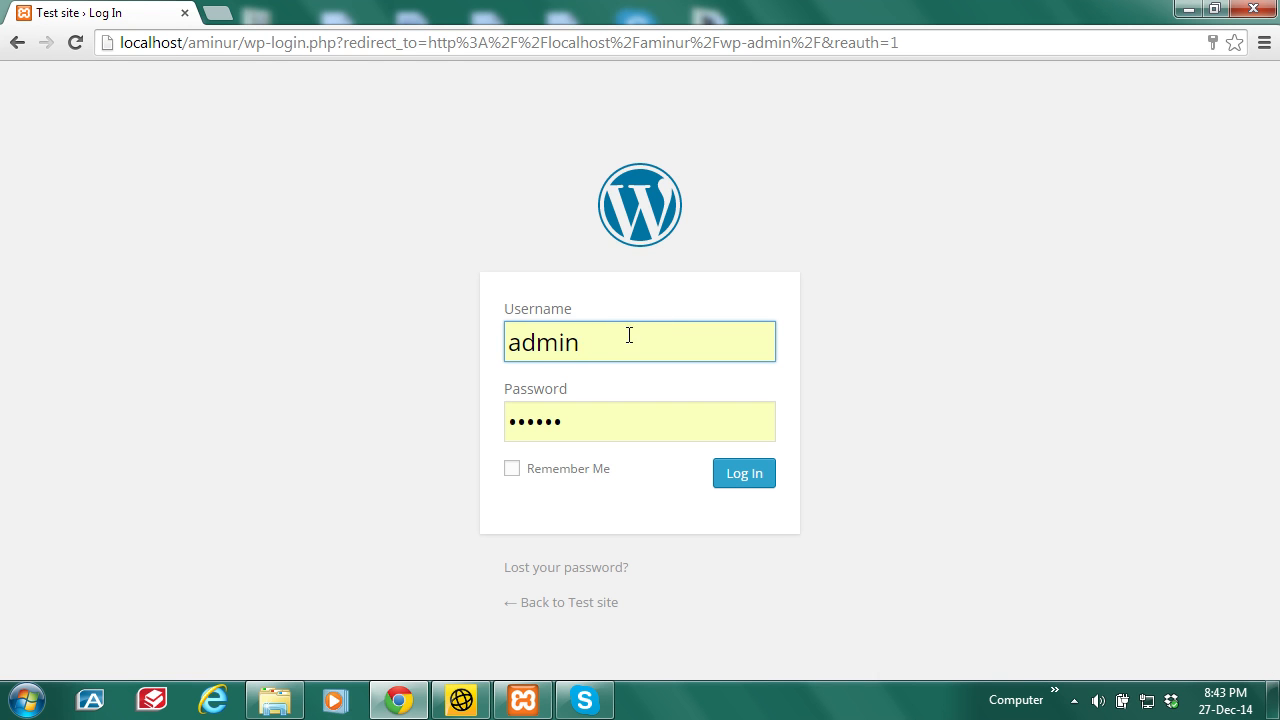
Step: Log in as admin by retyping the password, then briefly check the hidden tray icons
left_click_drag(620, 343, 502, 353)
left_click_drag(604, 427, 476, 440)
type("••••••")
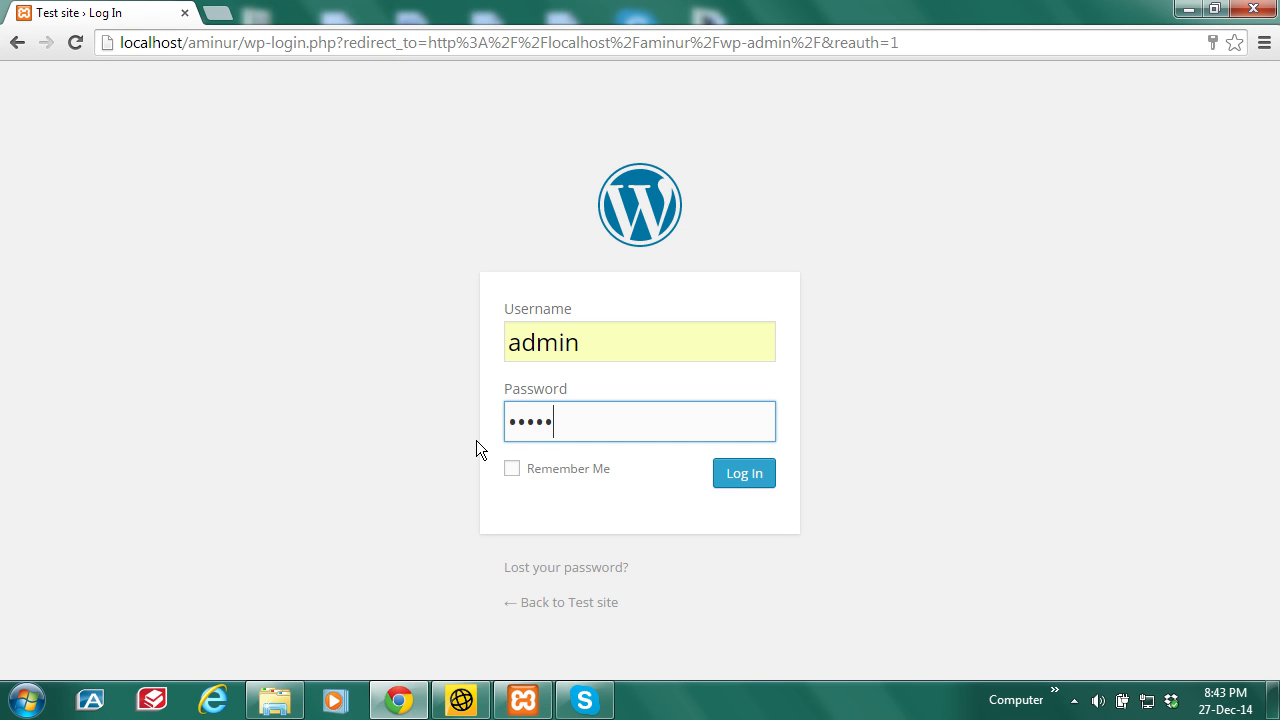
left_click(748, 476)
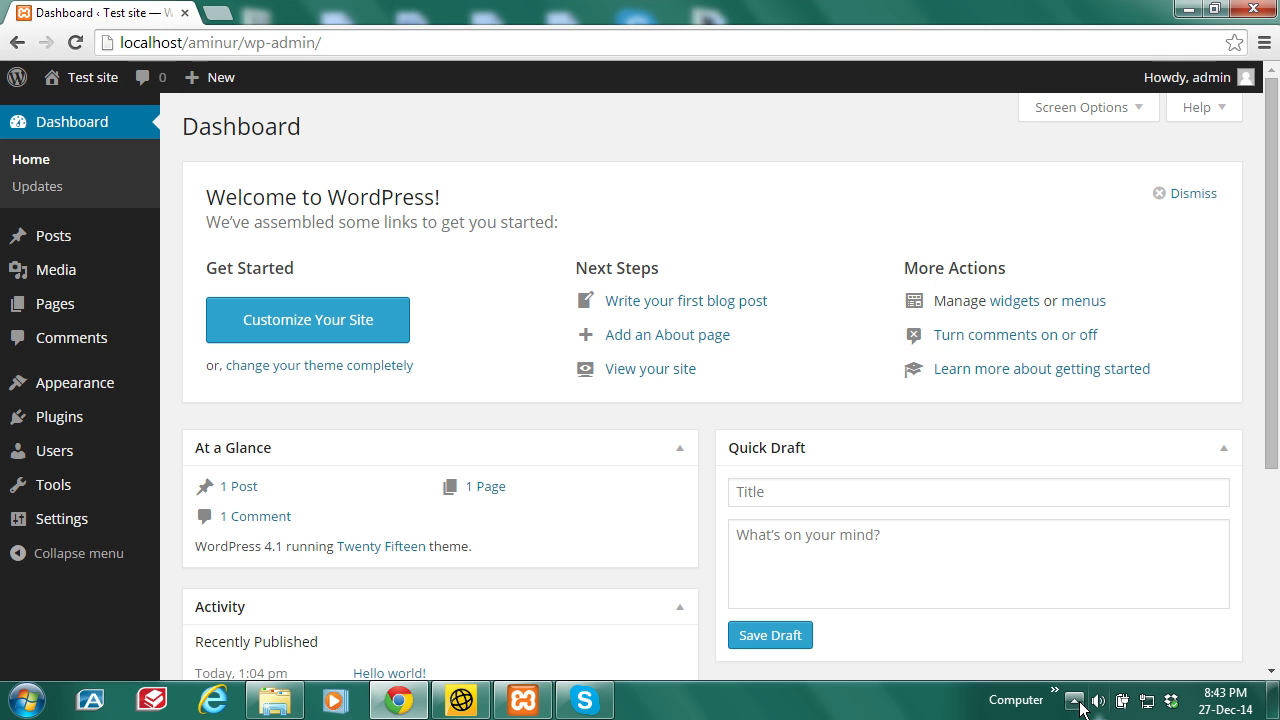
left_click(1076, 704)
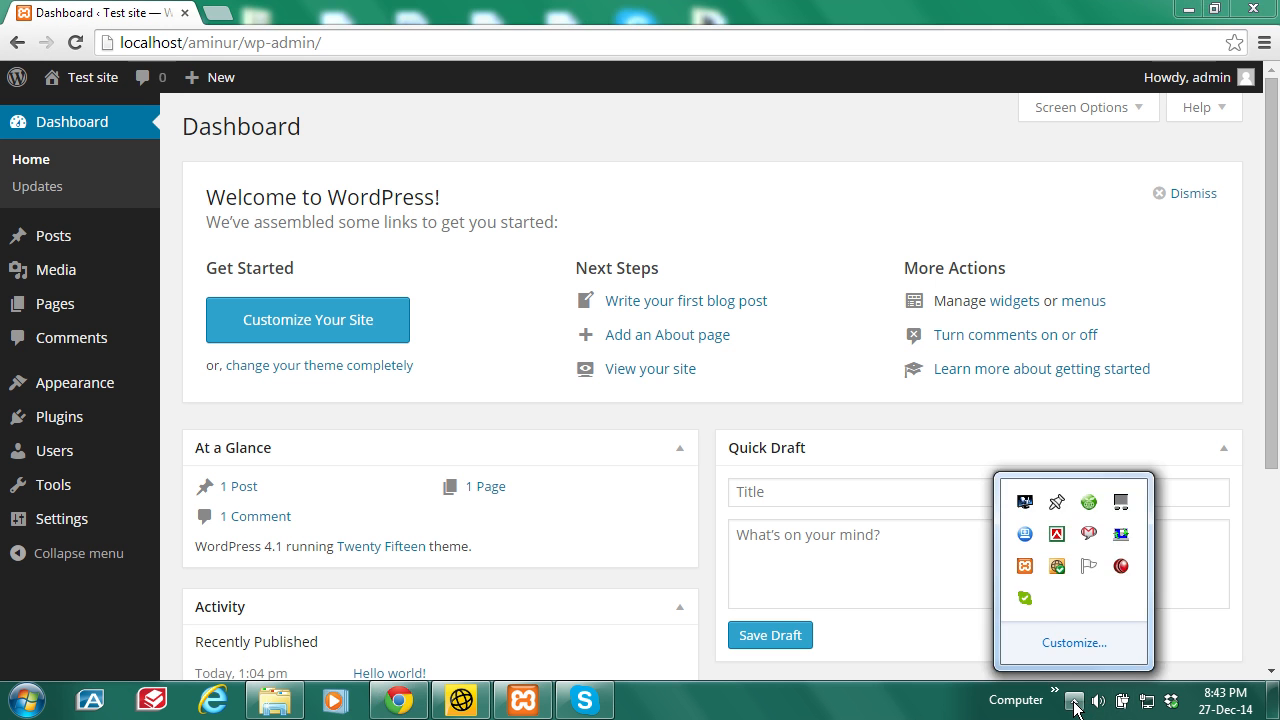
left_click(1076, 704)
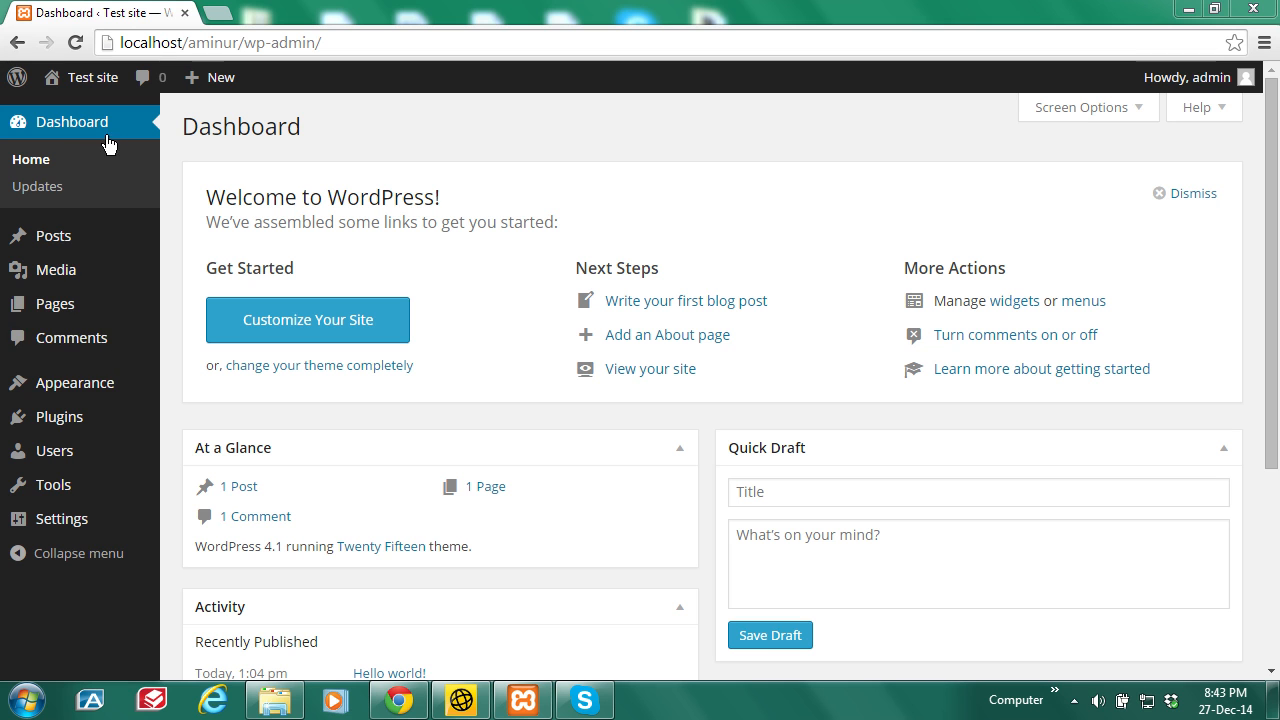
Step: Go to Users > All Users and open the admin user's profile
mouse_move(66, 450)
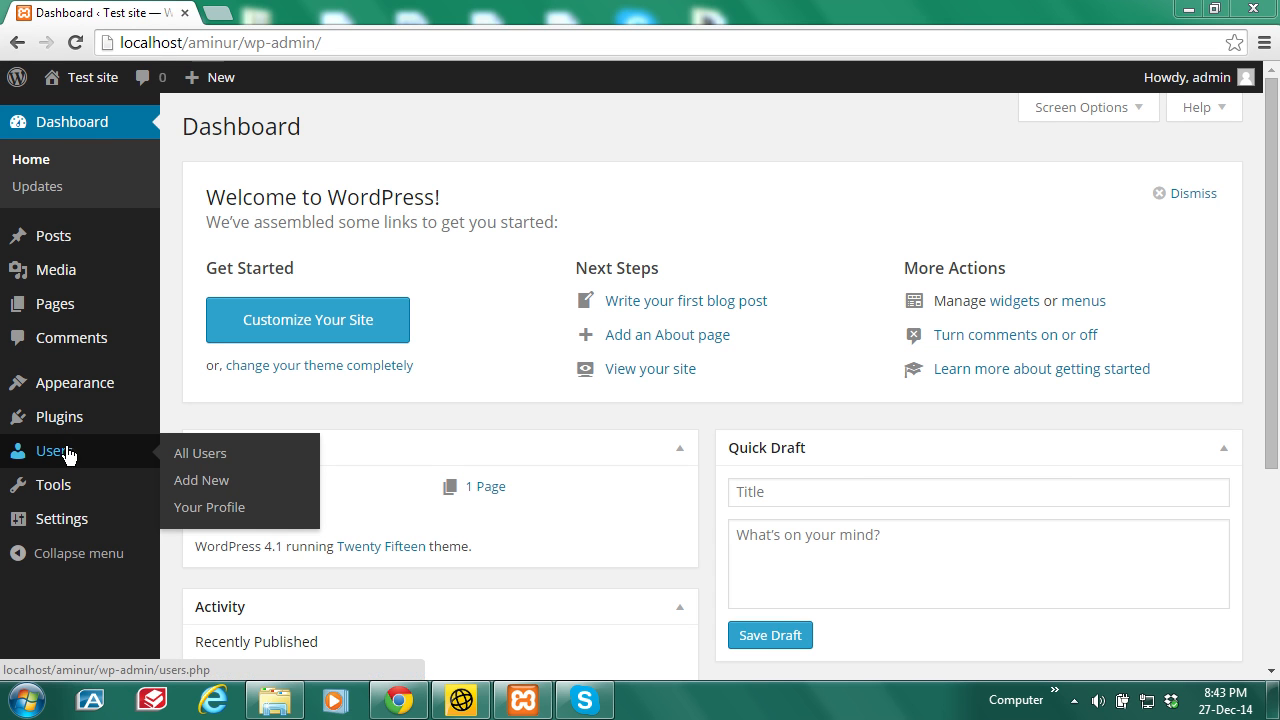
left_click(201, 455)
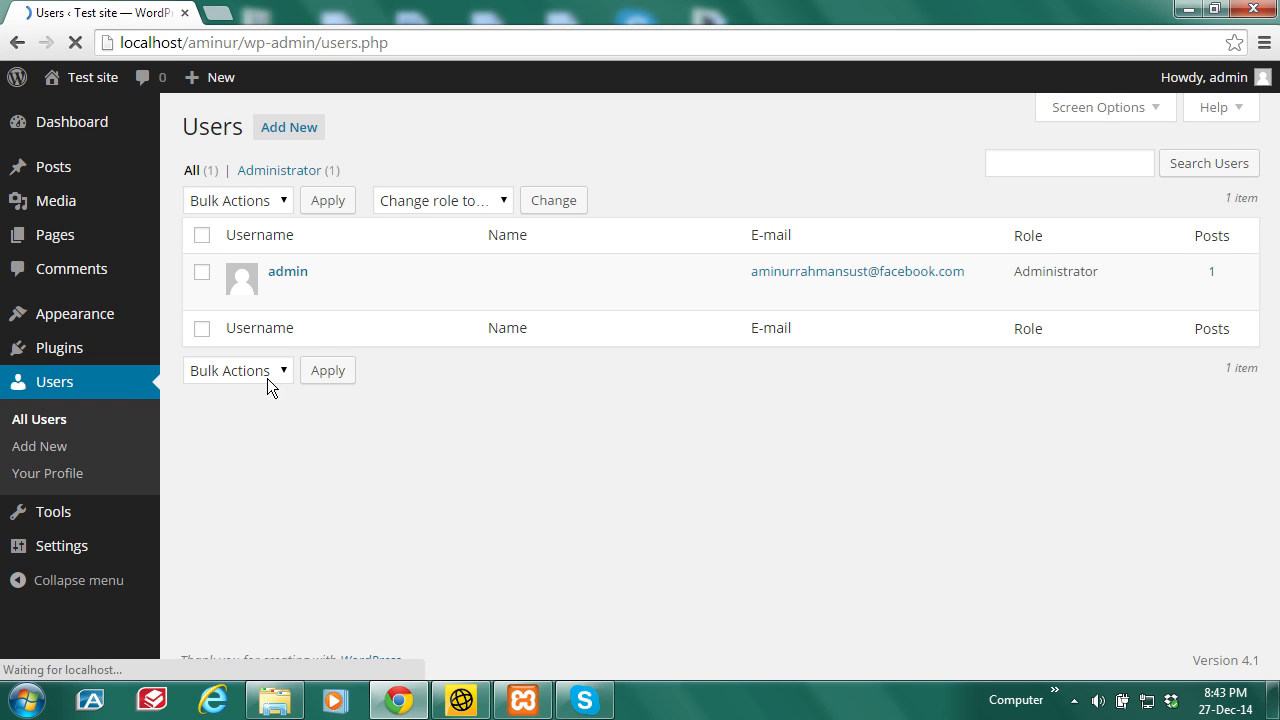
mouse_move(300, 277)
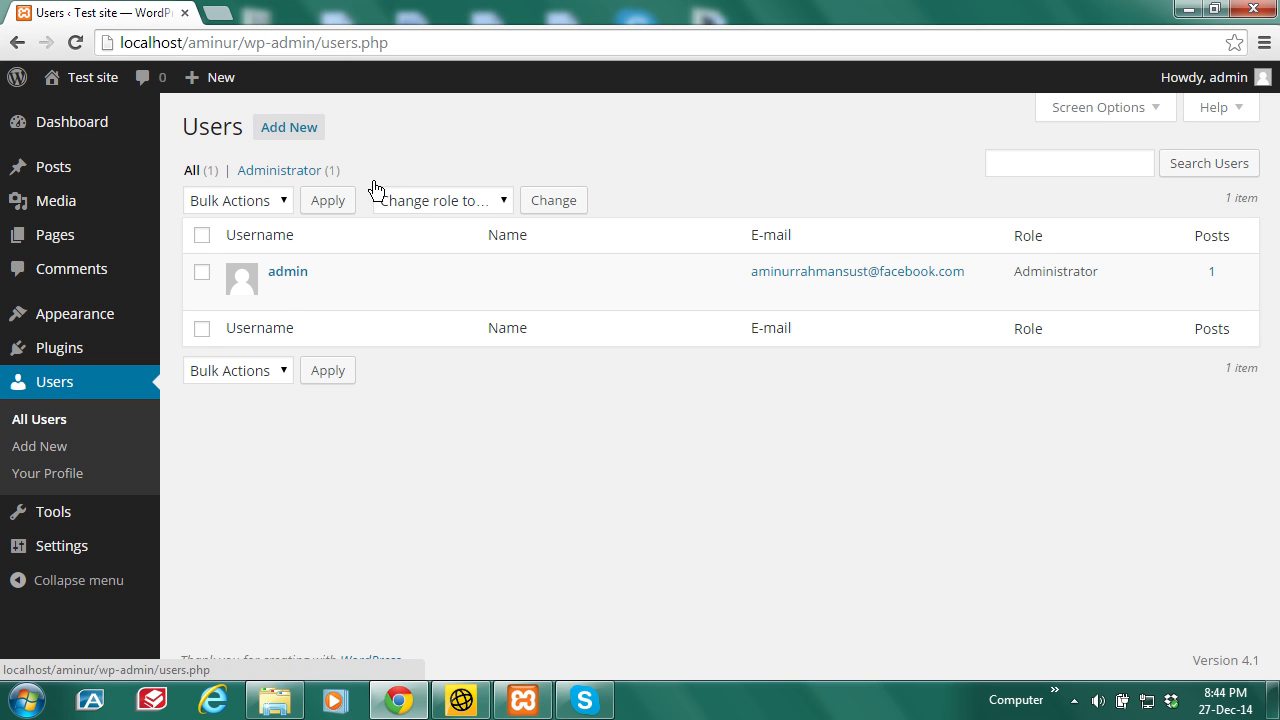
left_click(289, 276)
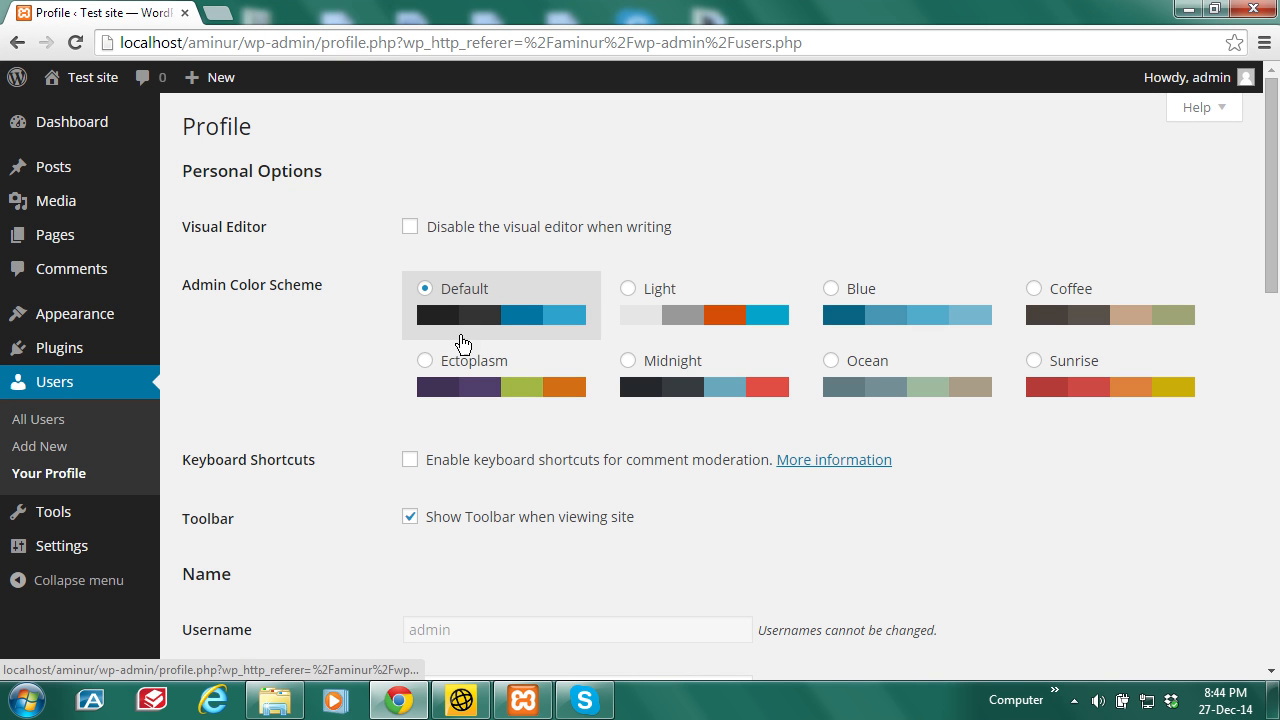
left_click_drag(1274, 229, 1278, 371)
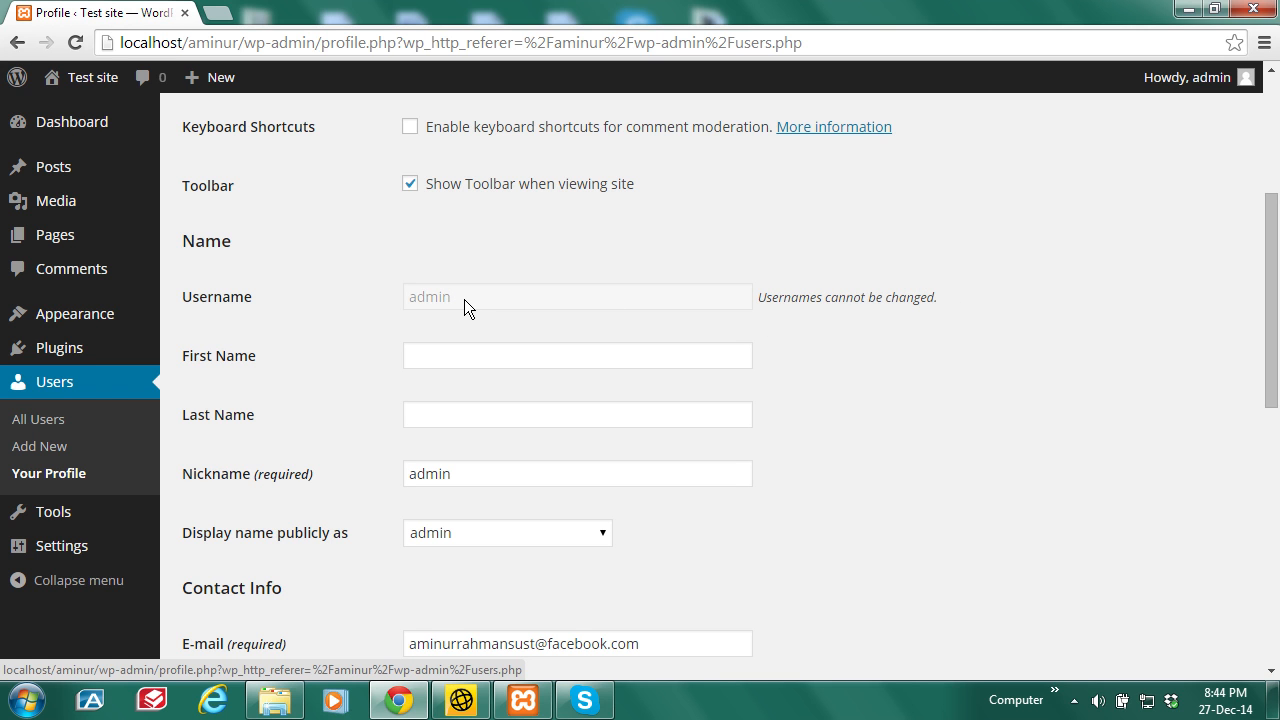
left_click_drag(1277, 358, 1273, 430)
left_click_drag(635, 381, 430, 381)
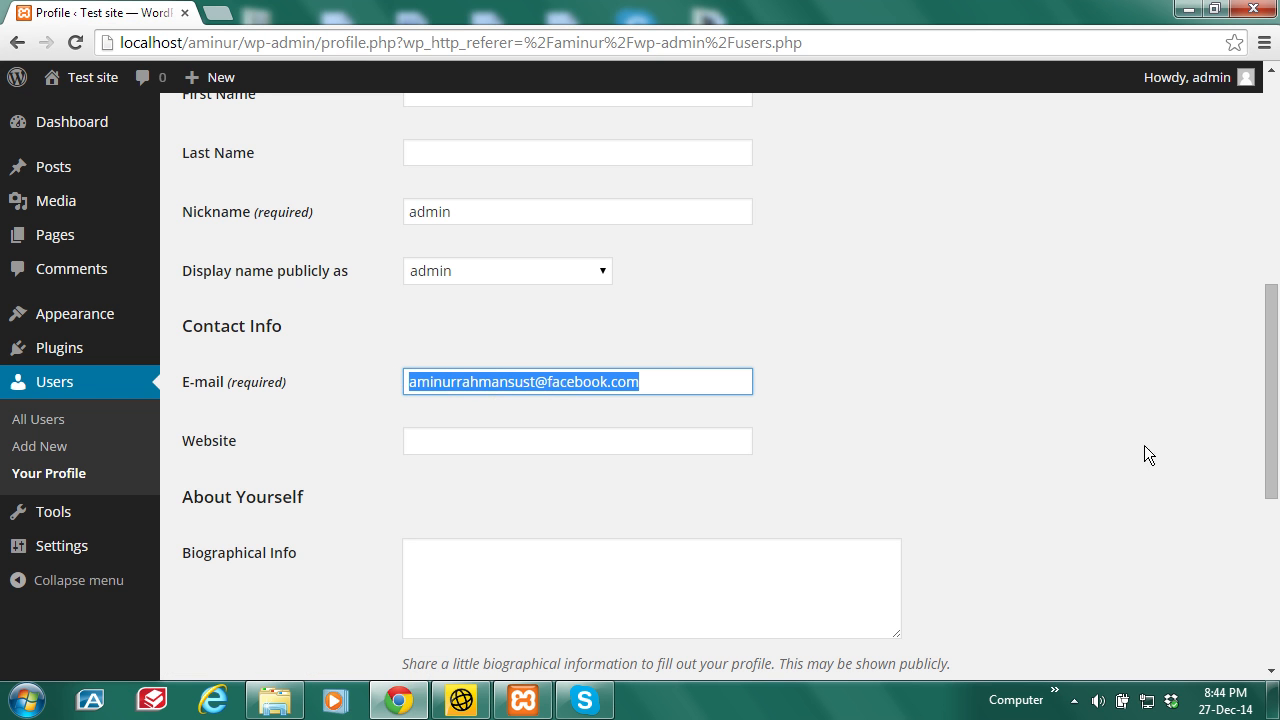
left_click_drag(1272, 446, 1268, 609)
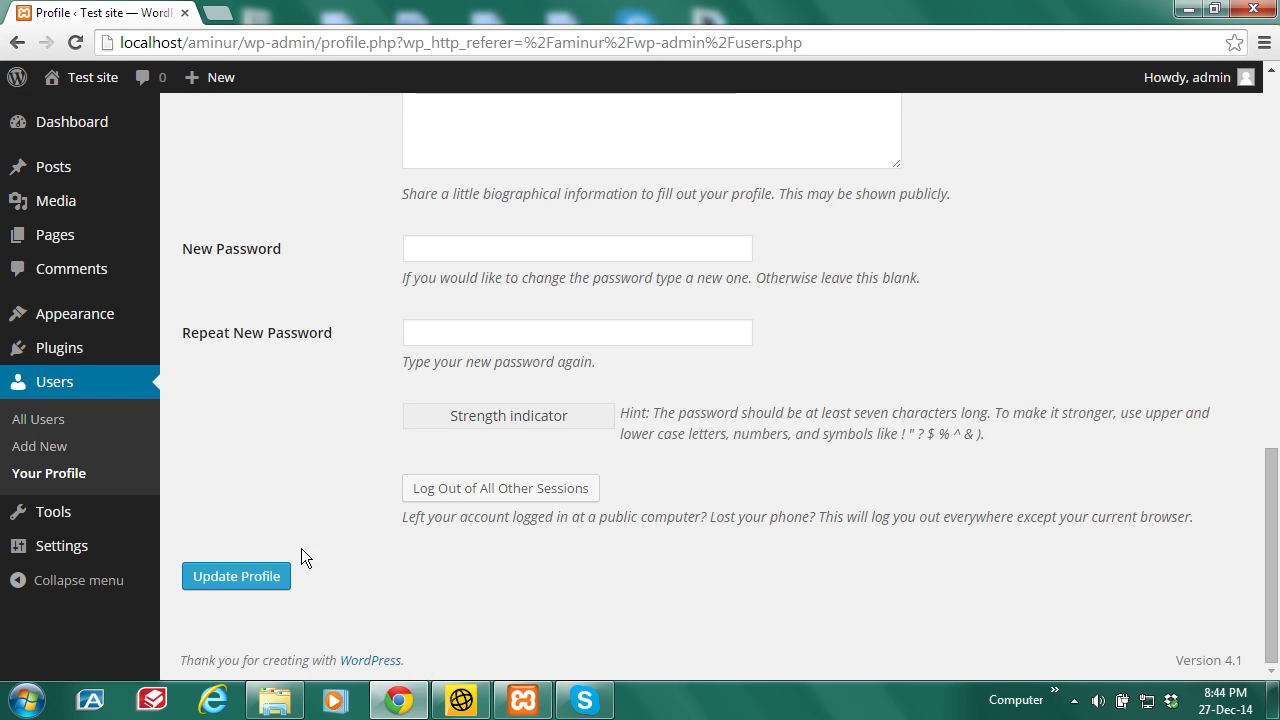
left_click_drag(1275, 546, 1275, 499)
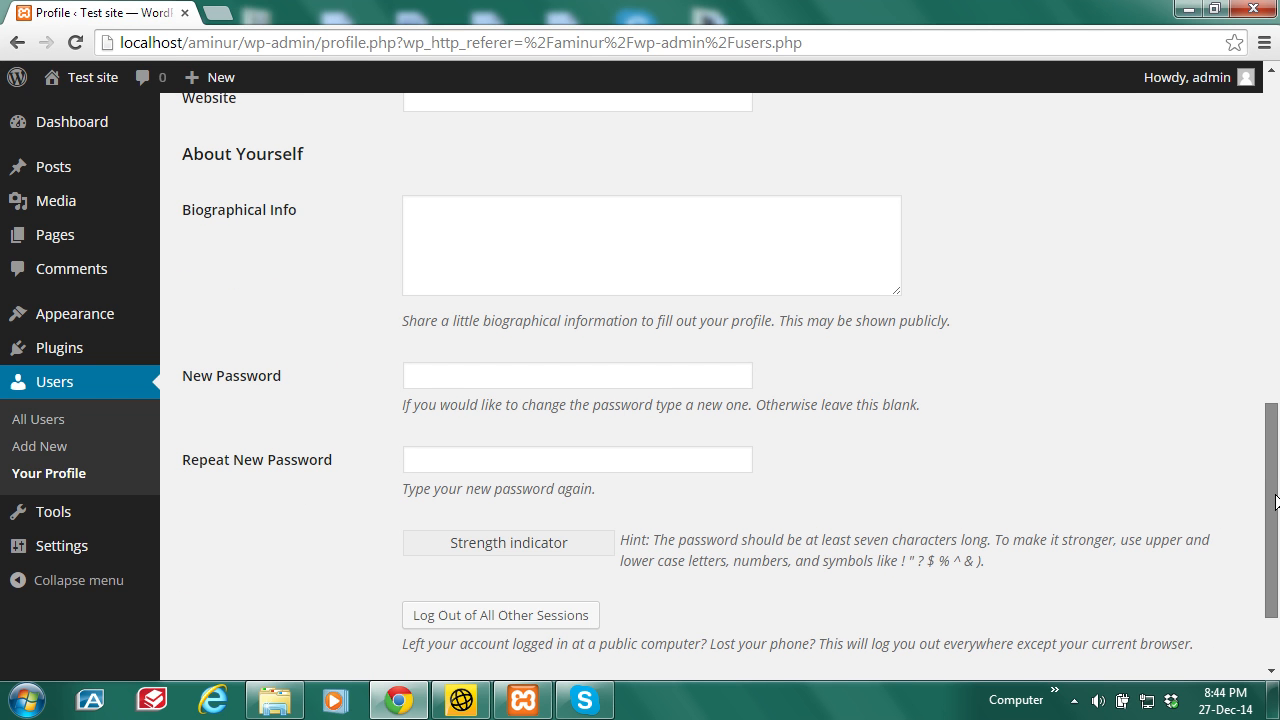
Step: Enter a new password in the New Password and Repeat New Password fields
left_click(524, 368)
type("12345")
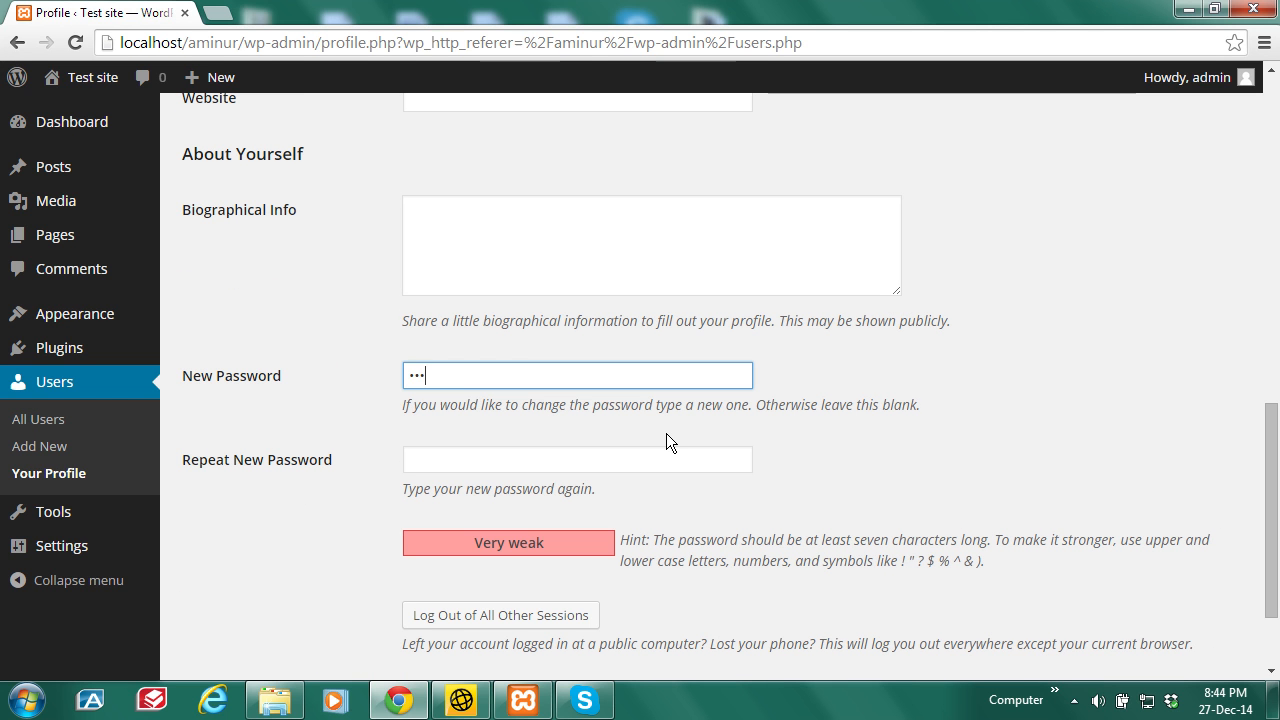
type("6")
left_click(662, 459)
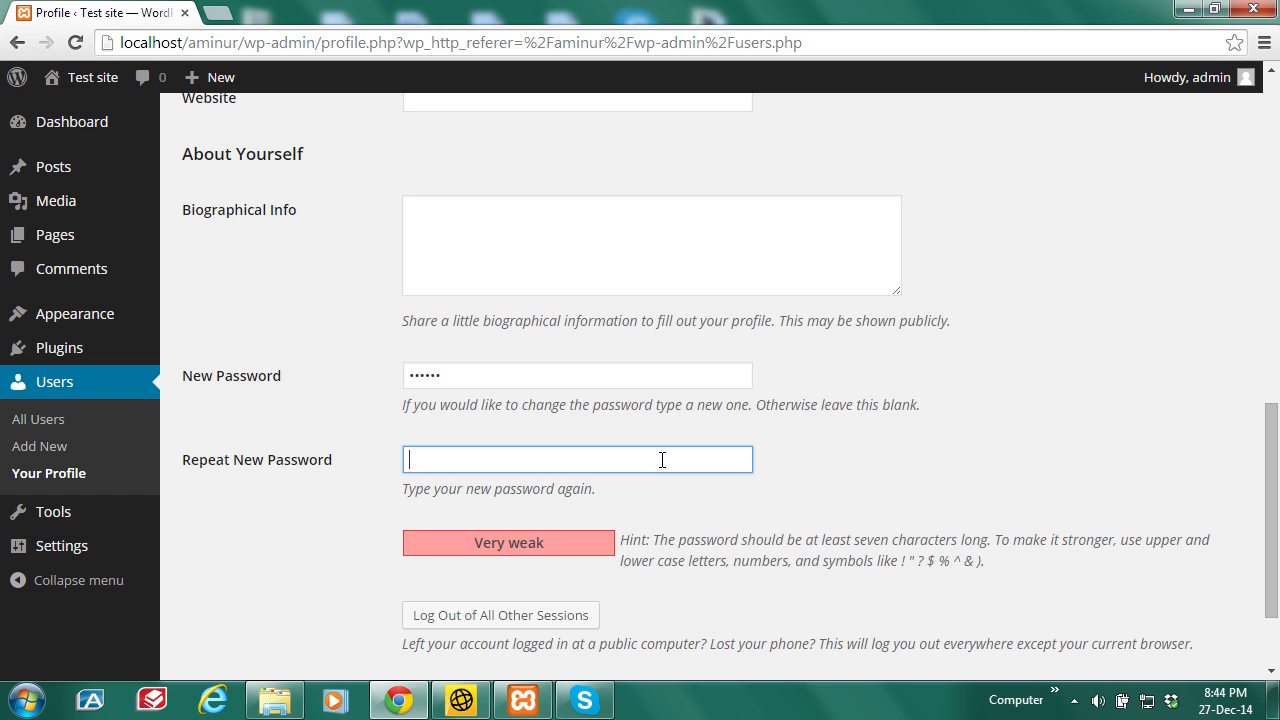
type("12")
left_click_drag(1273, 520, 1275, 410)
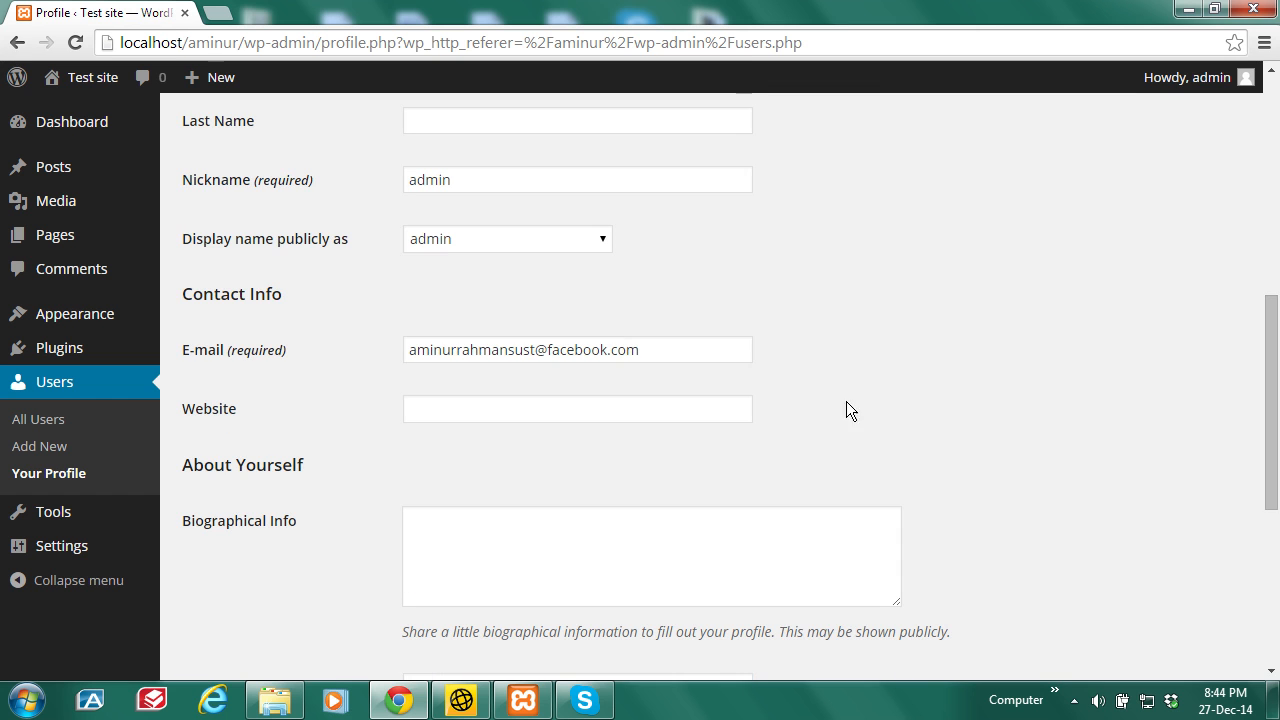
Step: Replace the e-mail with a new yahoo.com address and save with Update Profile
left_click_drag(629, 349, 397, 359)
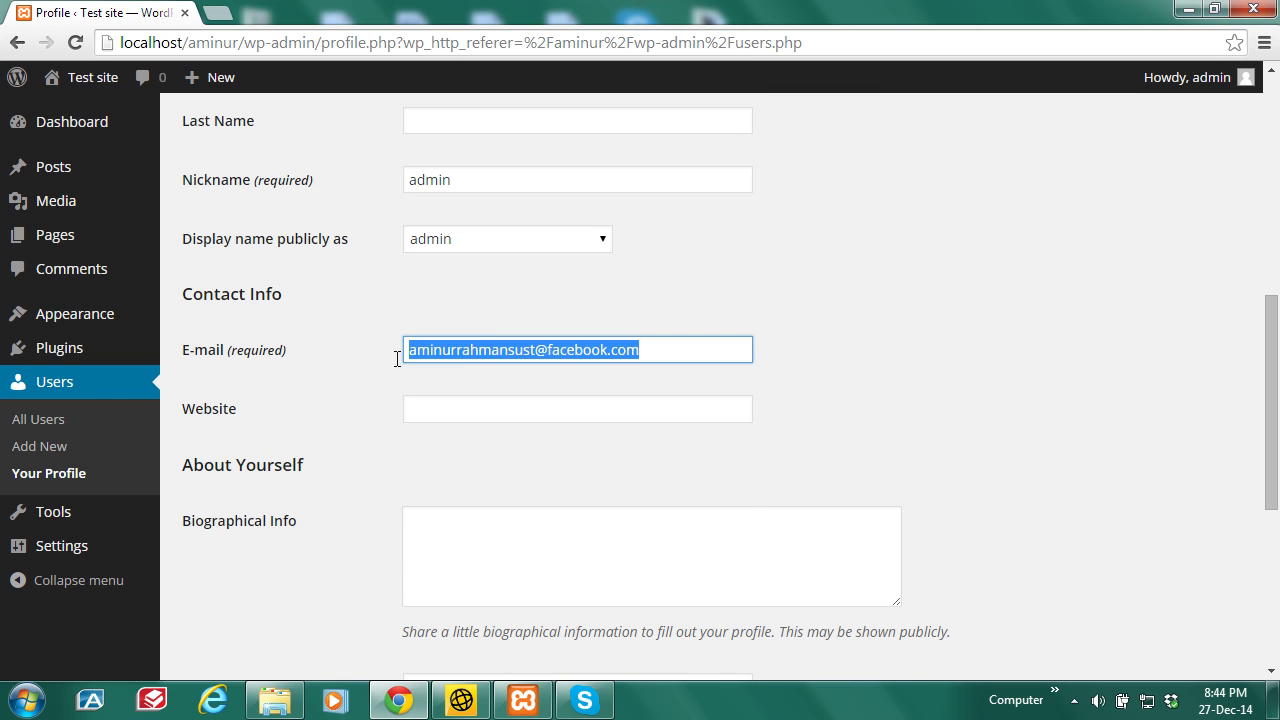
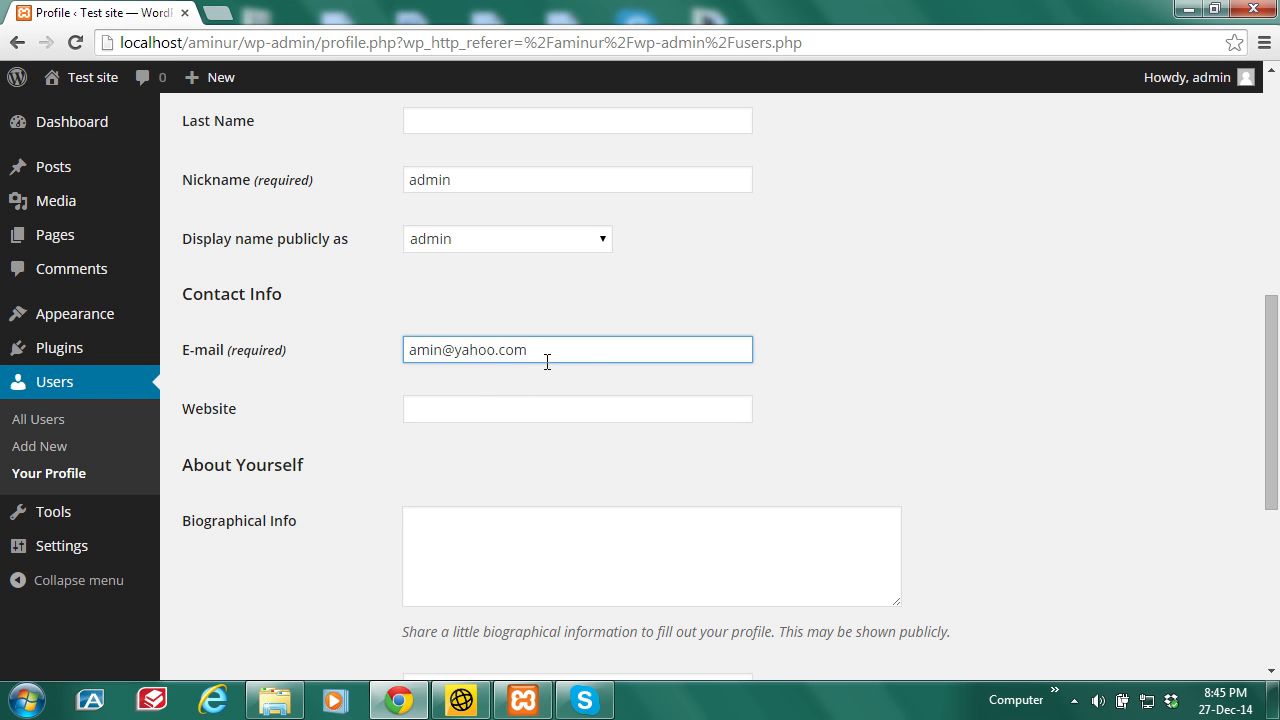
left_click_drag(1278, 440, 1278, 565)
left_click(231, 578)
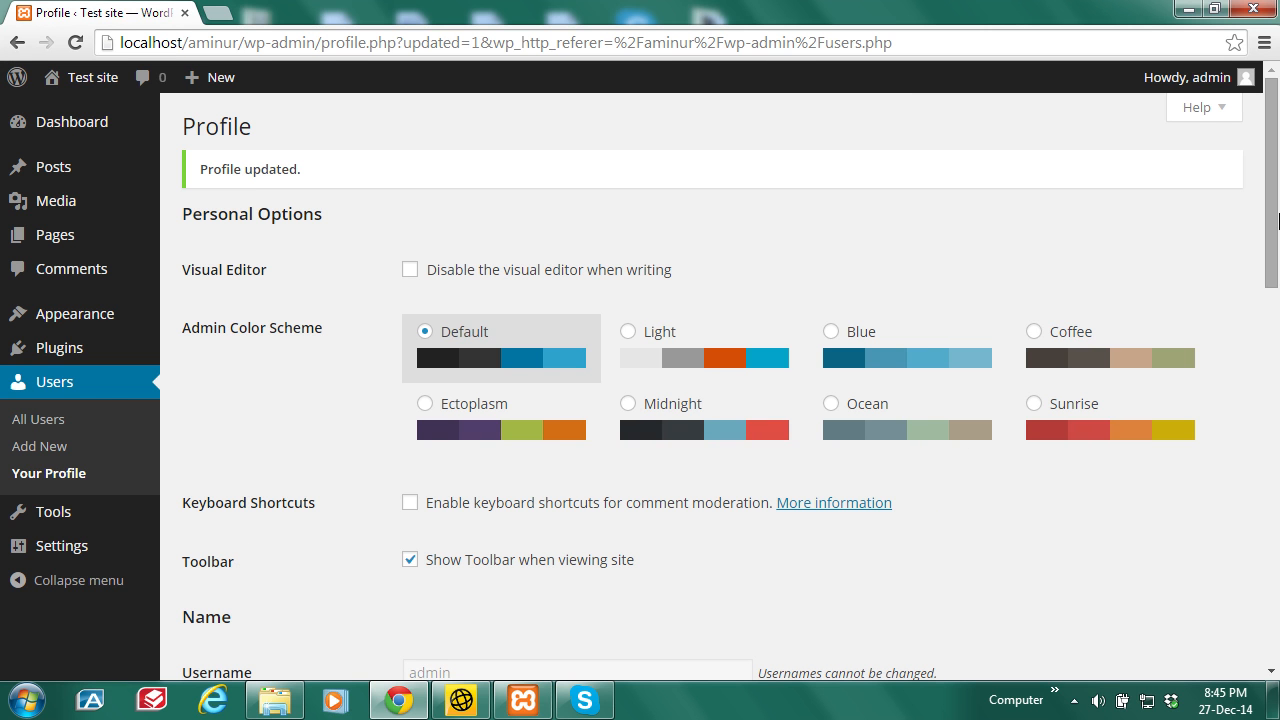
Step: Scroll through the saved profile, return to the top, and open the 'Howdy, admin' menu
left_click_drag(1278, 220, 1278, 428)
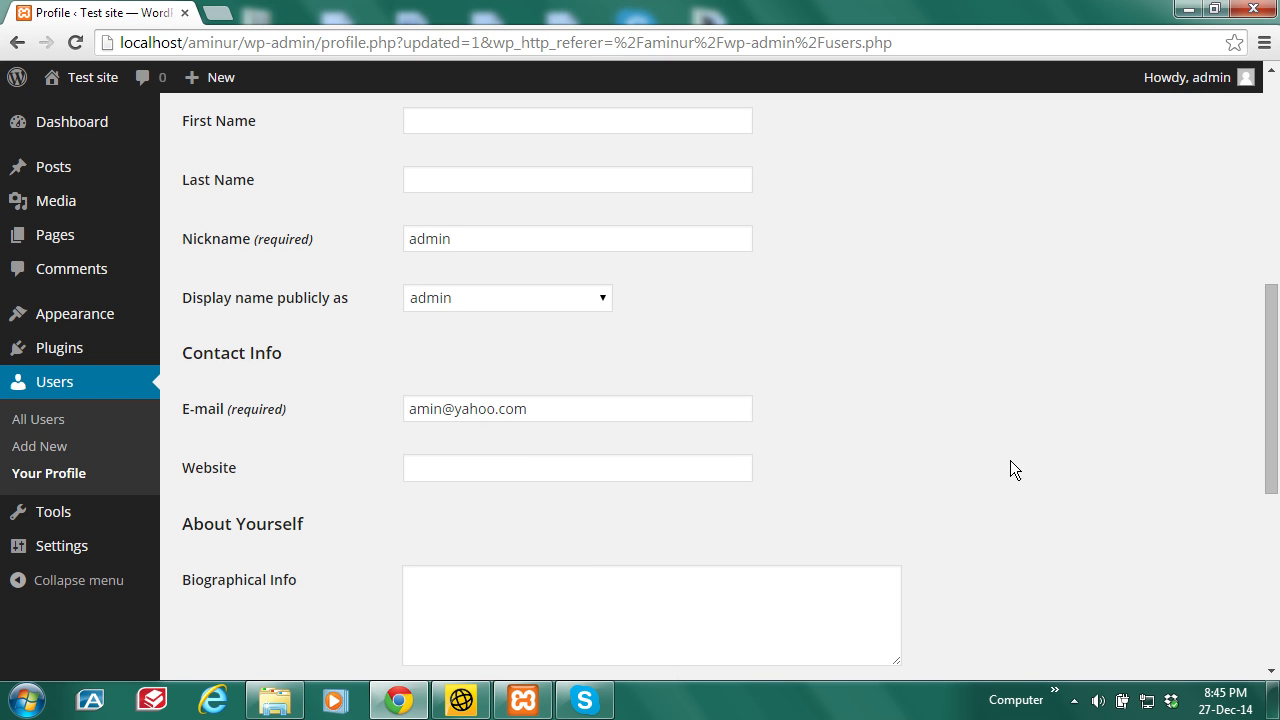
left_click_drag(514, 411, 394, 429)
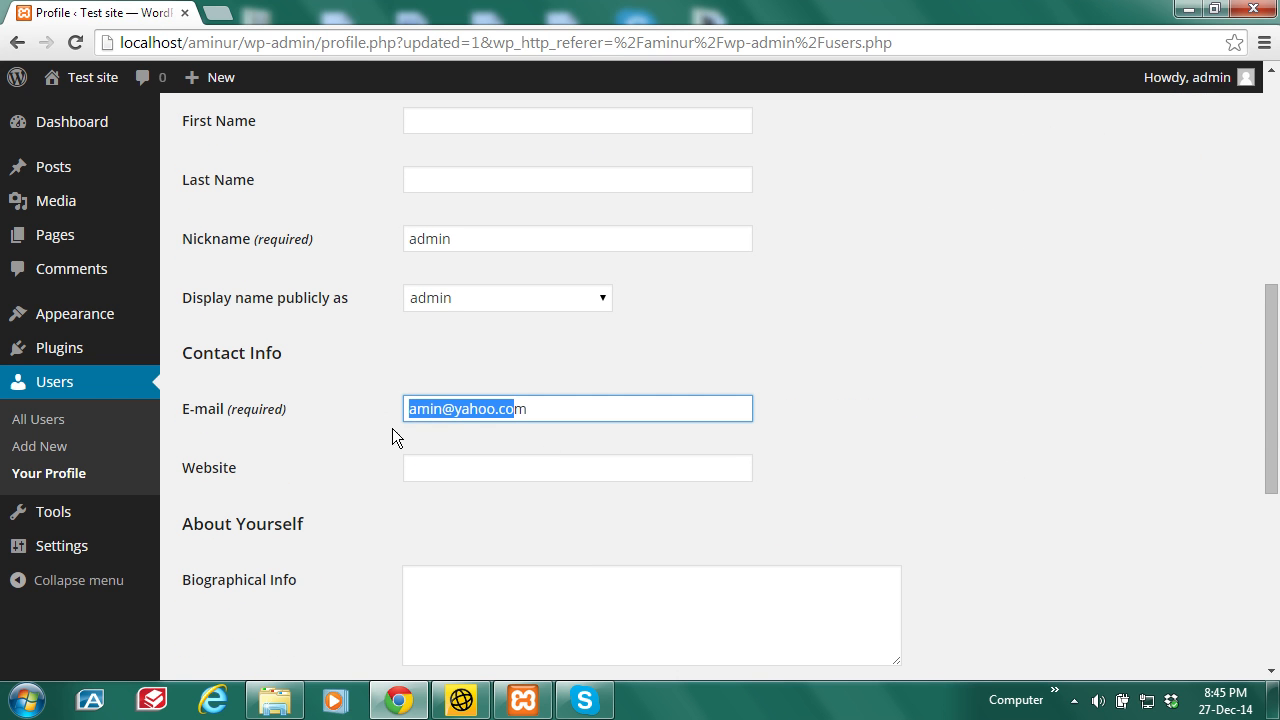
left_click(1277, 405)
left_click_drag(1277, 405, 1278, 556)
left_click_drag(1278, 507, 1278, 140)
mouse_move(1228, 86)
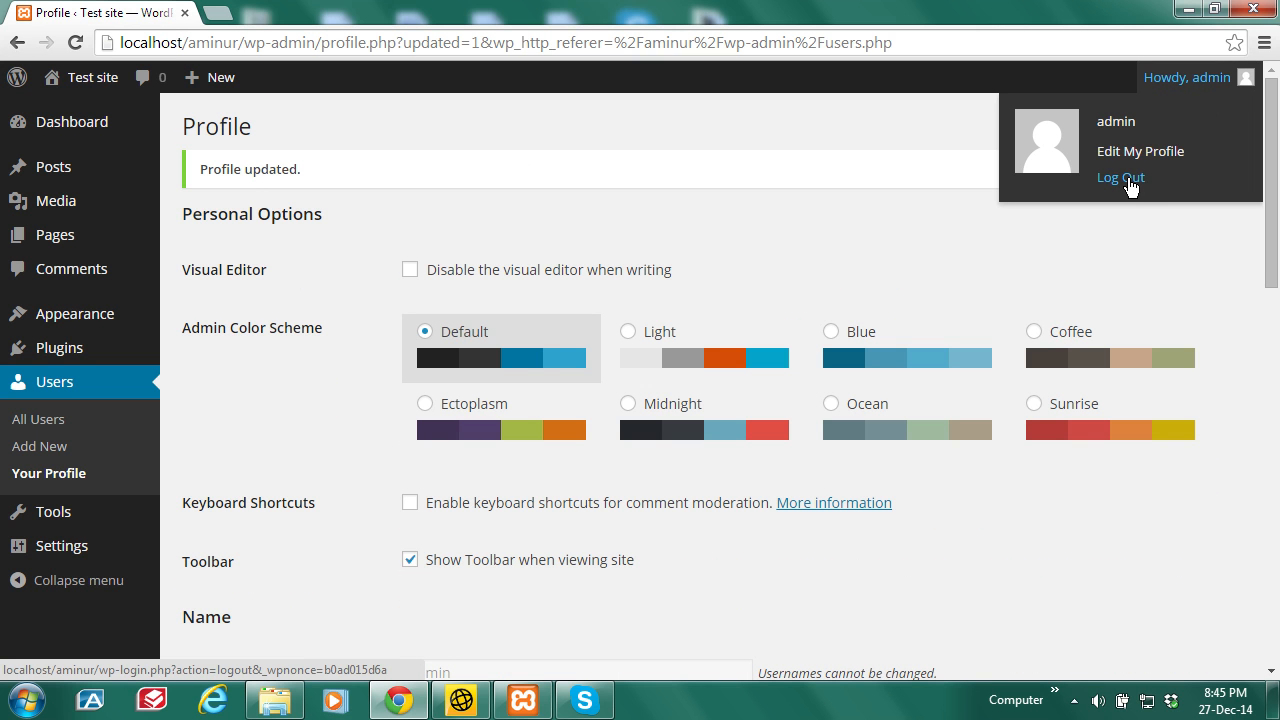
Step: Log out and log back in as admin with the new password
left_click(1130, 181)
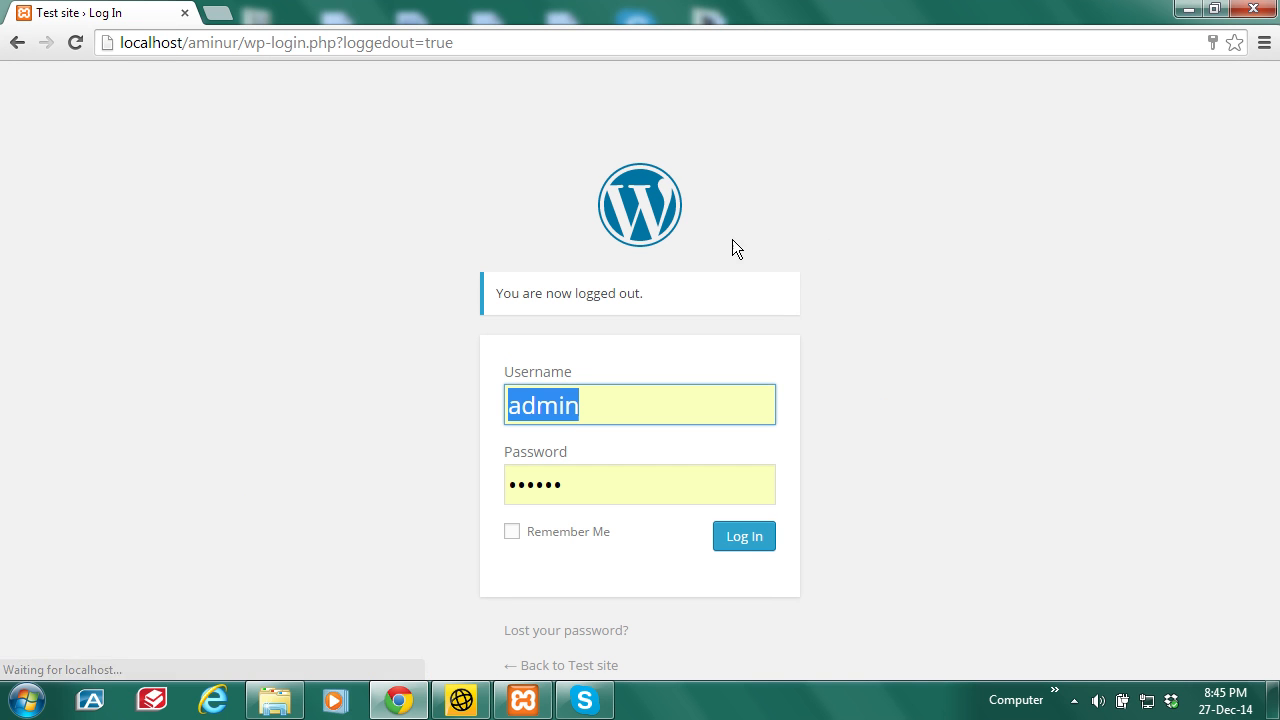
left_click_drag(584, 492, 493, 497)
type("••••••")
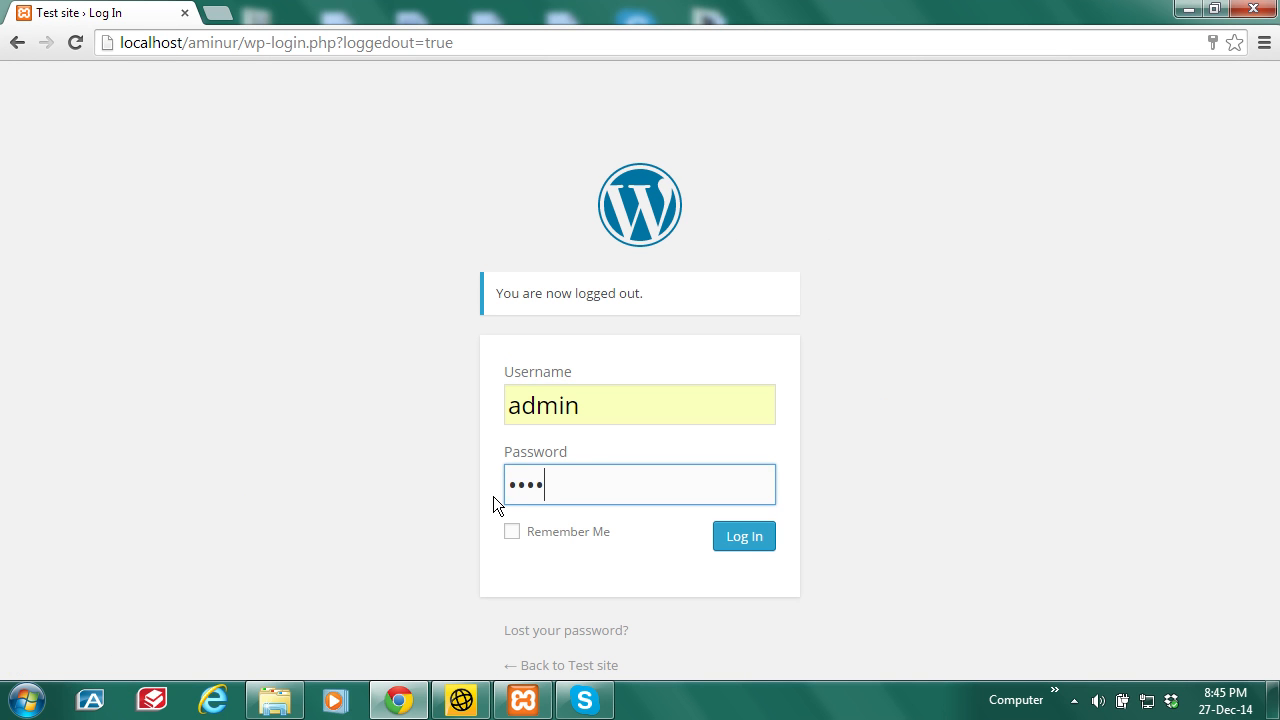
left_click(745, 542)
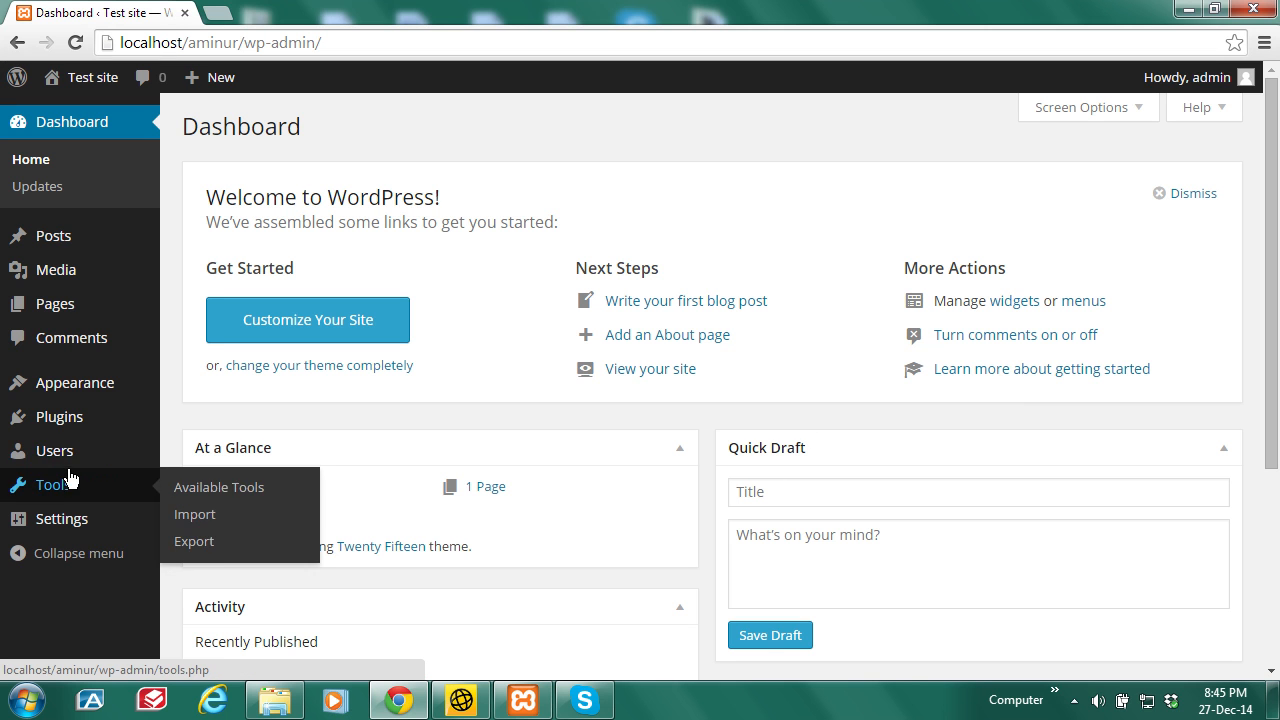
Step: Reopen the admin profile from All Users and highlight the 'Usernames cannot be changed.' note
mouse_move(72, 458)
left_click(205, 453)
left_click(293, 272)
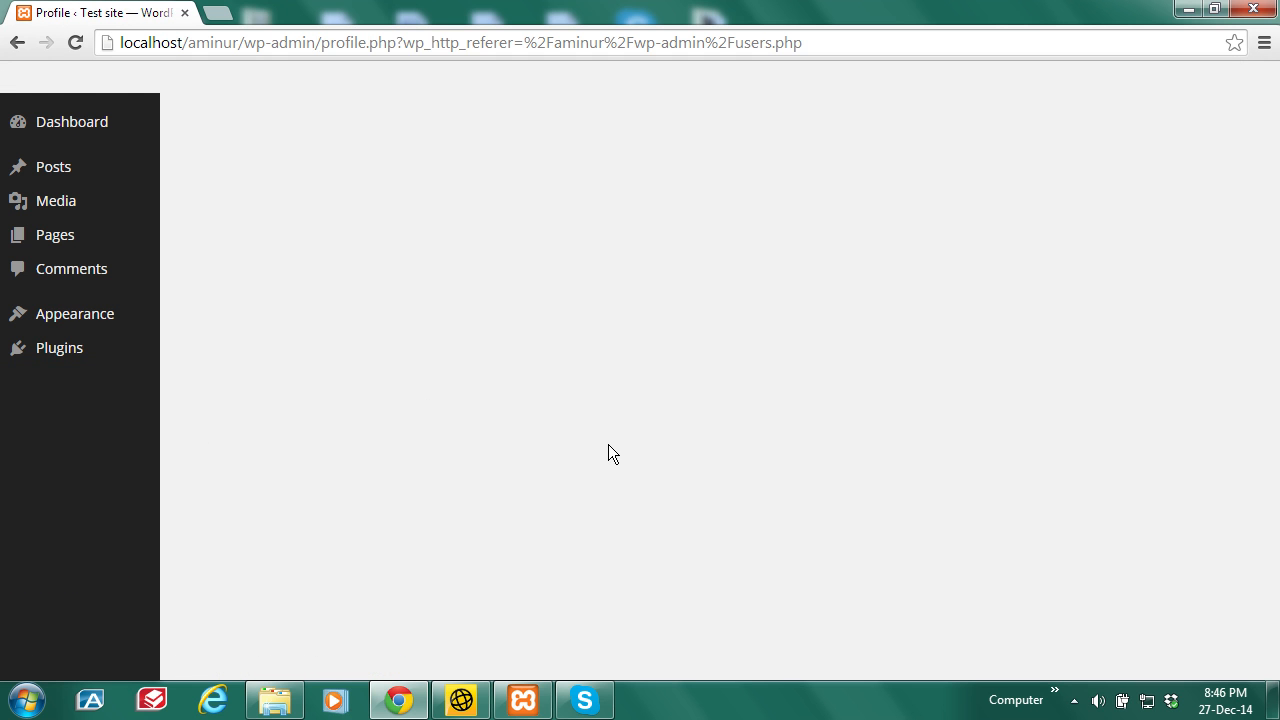
scroll(544, 604, "down", 3)
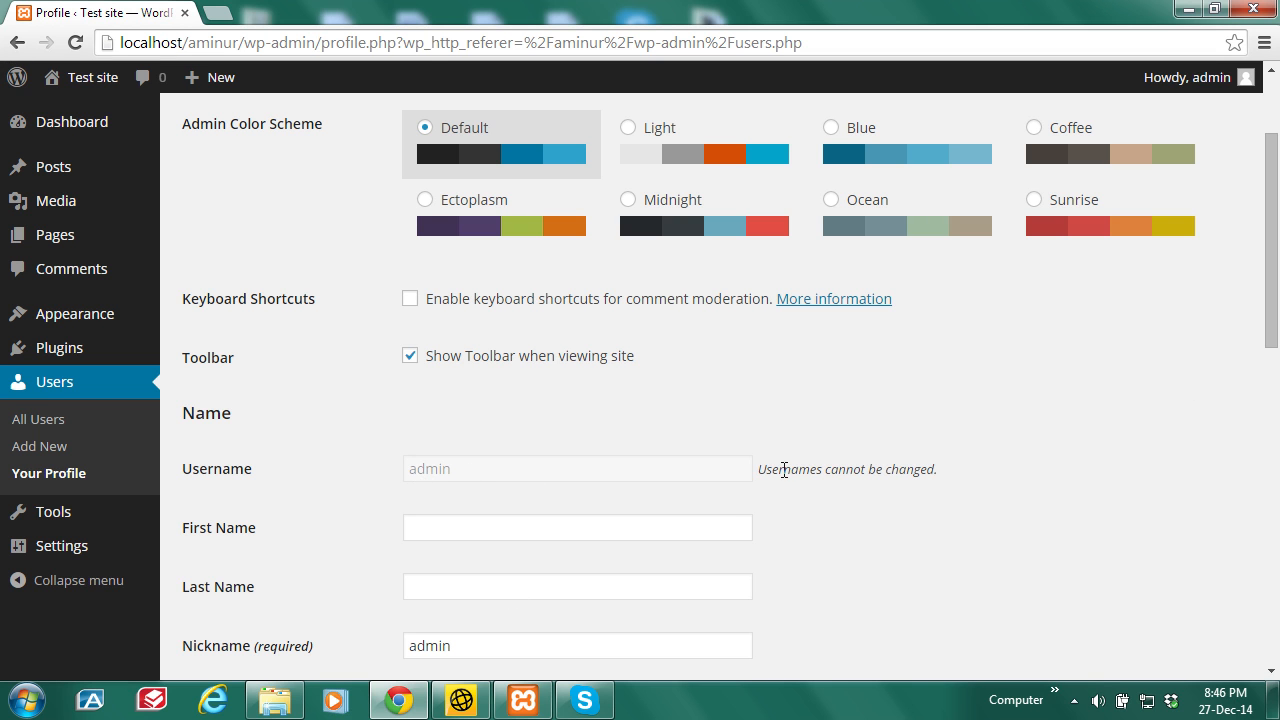
left_click_drag(940, 473, 760, 472)
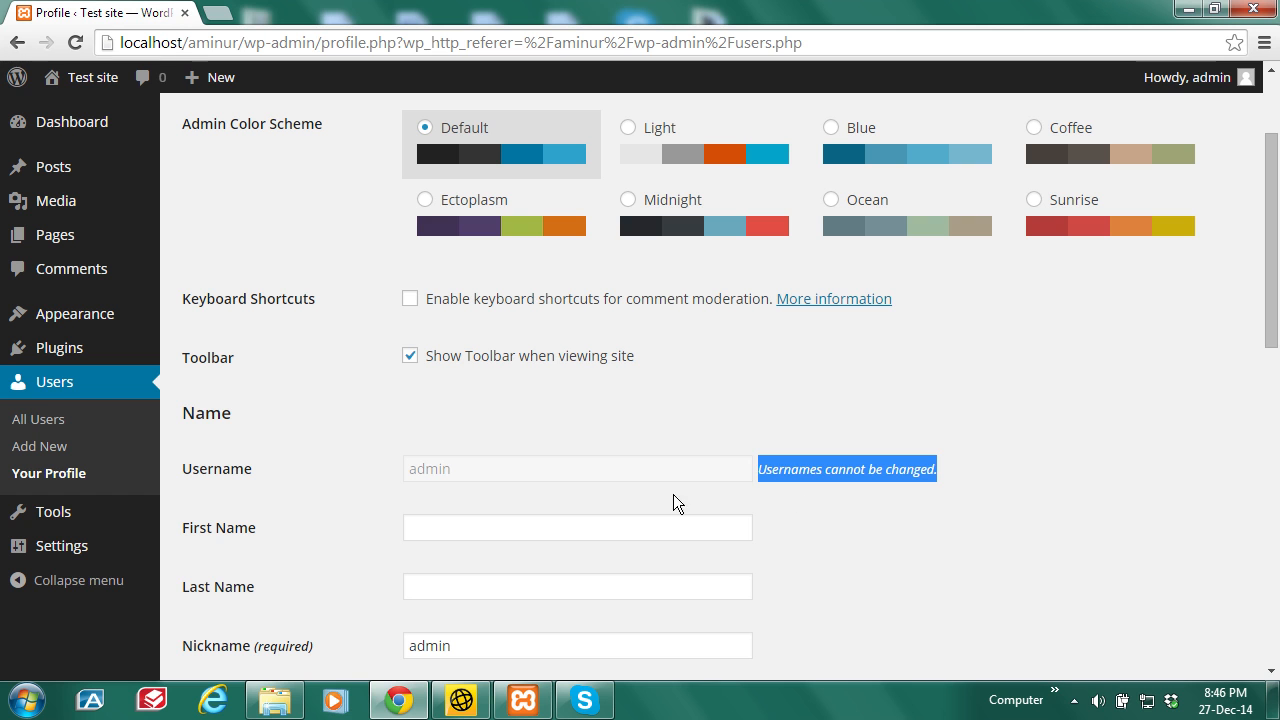
left_click(785, 461)
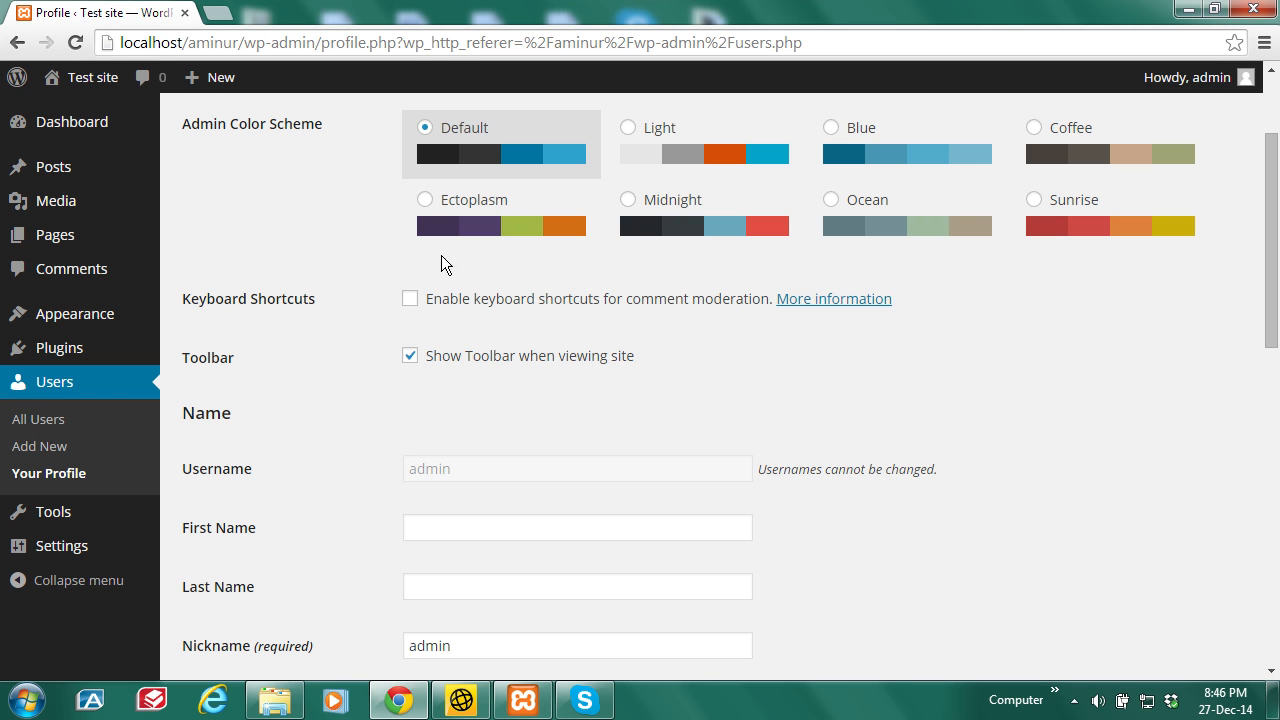
Step: In a new tab, load localhost/phpmyadmin/ and open the aminur database
left_click(218, 13)
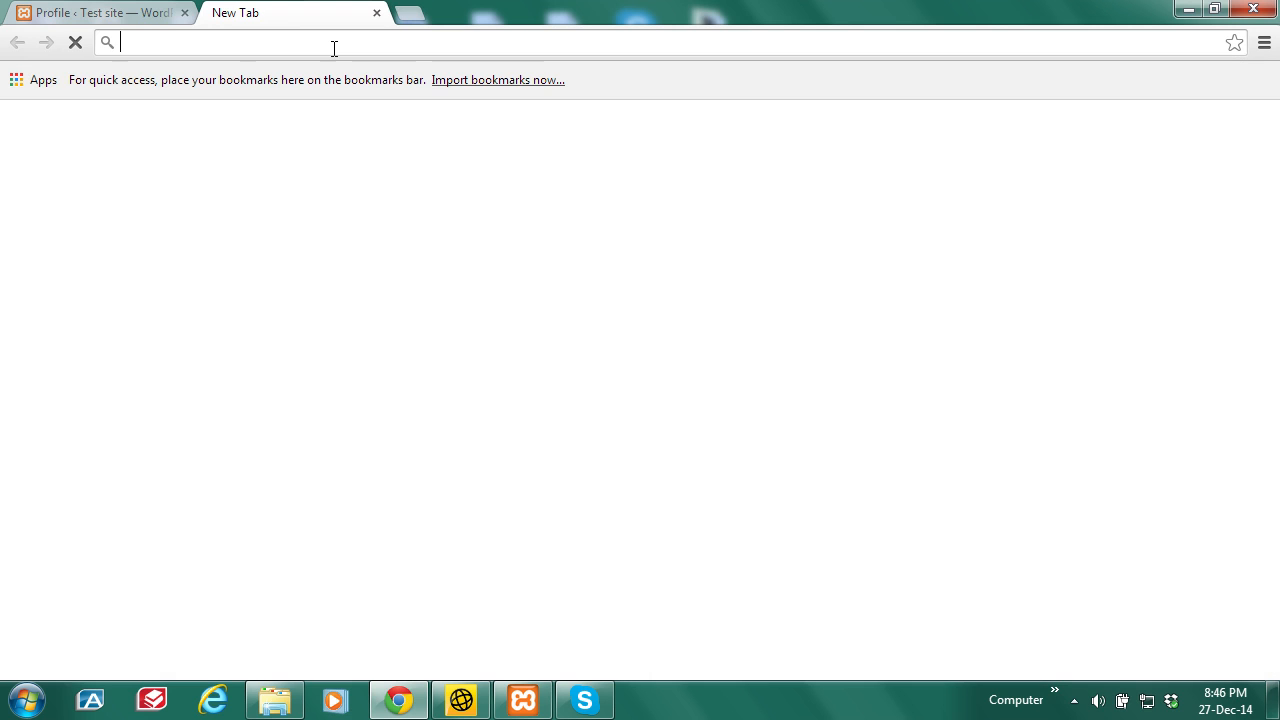
type("localhost/phpmyadmin/")
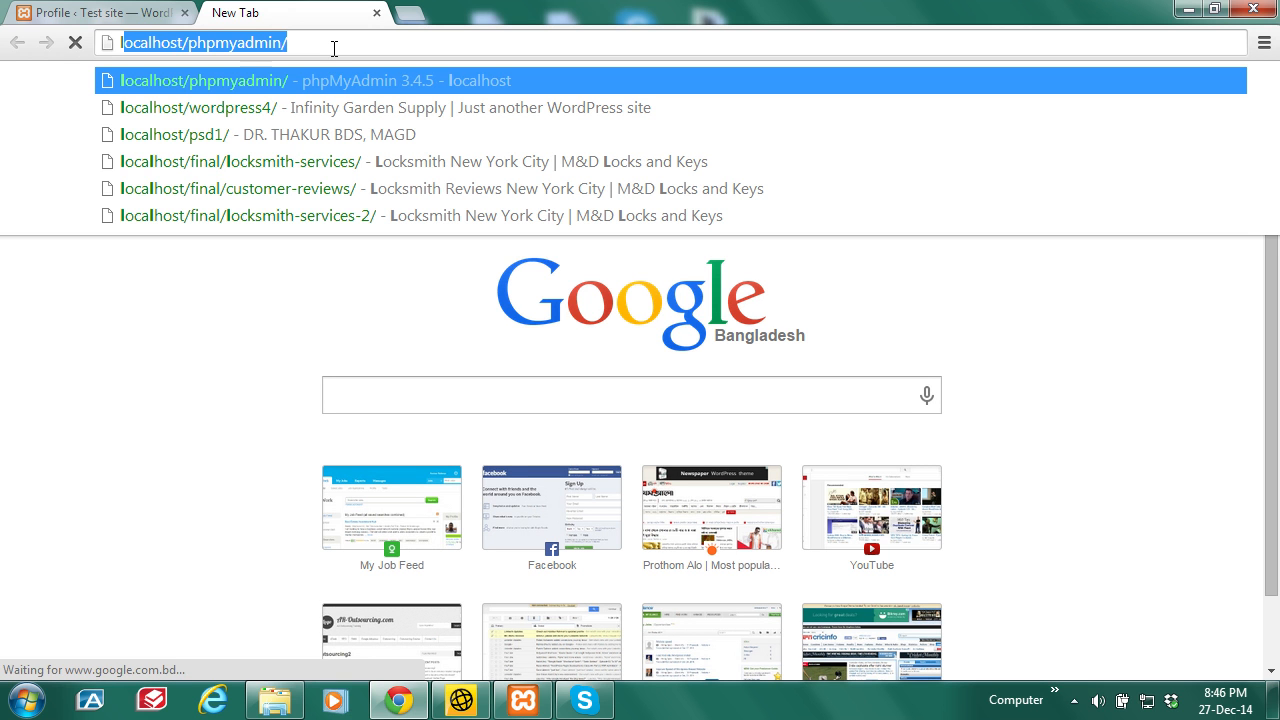
left_click(334, 43)
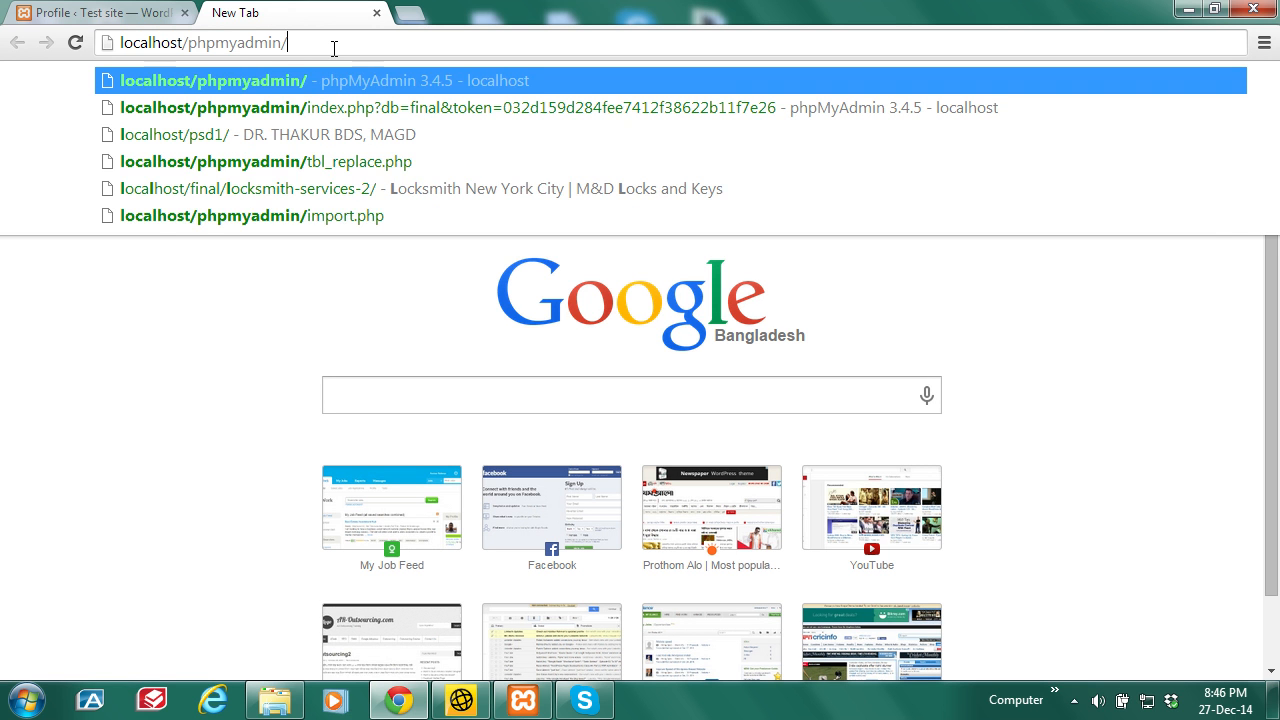
key("Return")
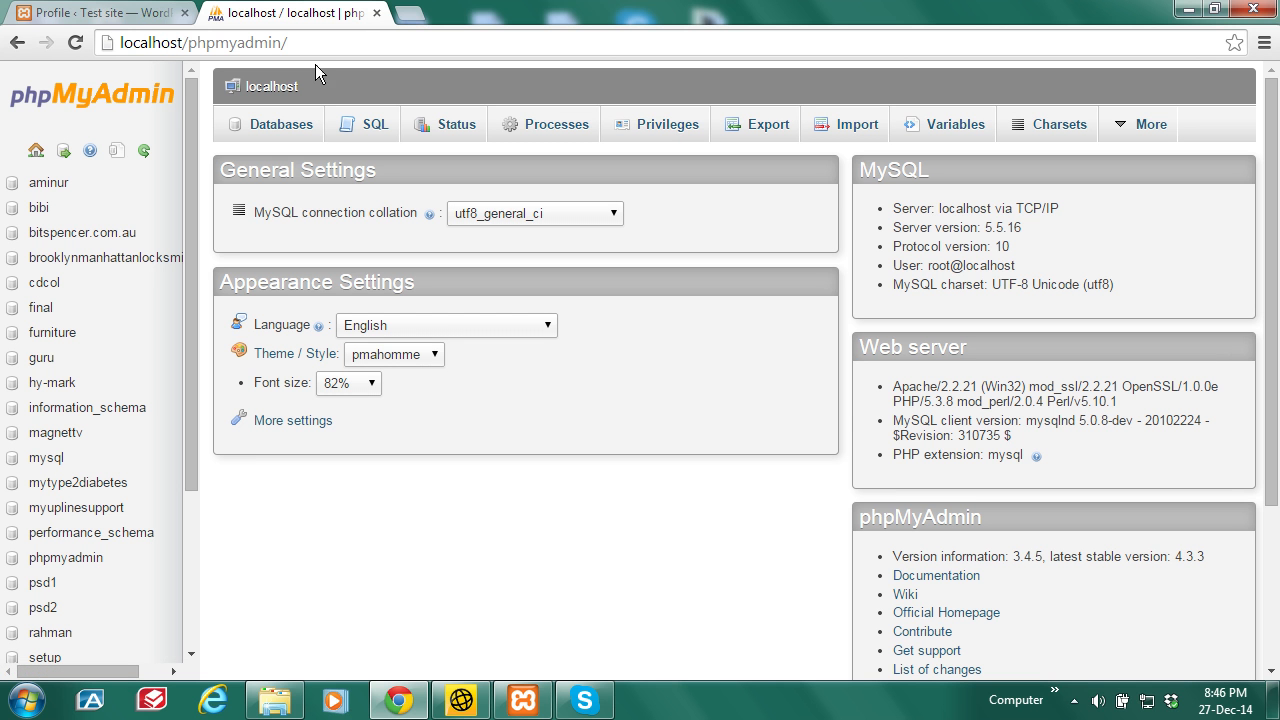
left_click(60, 188)
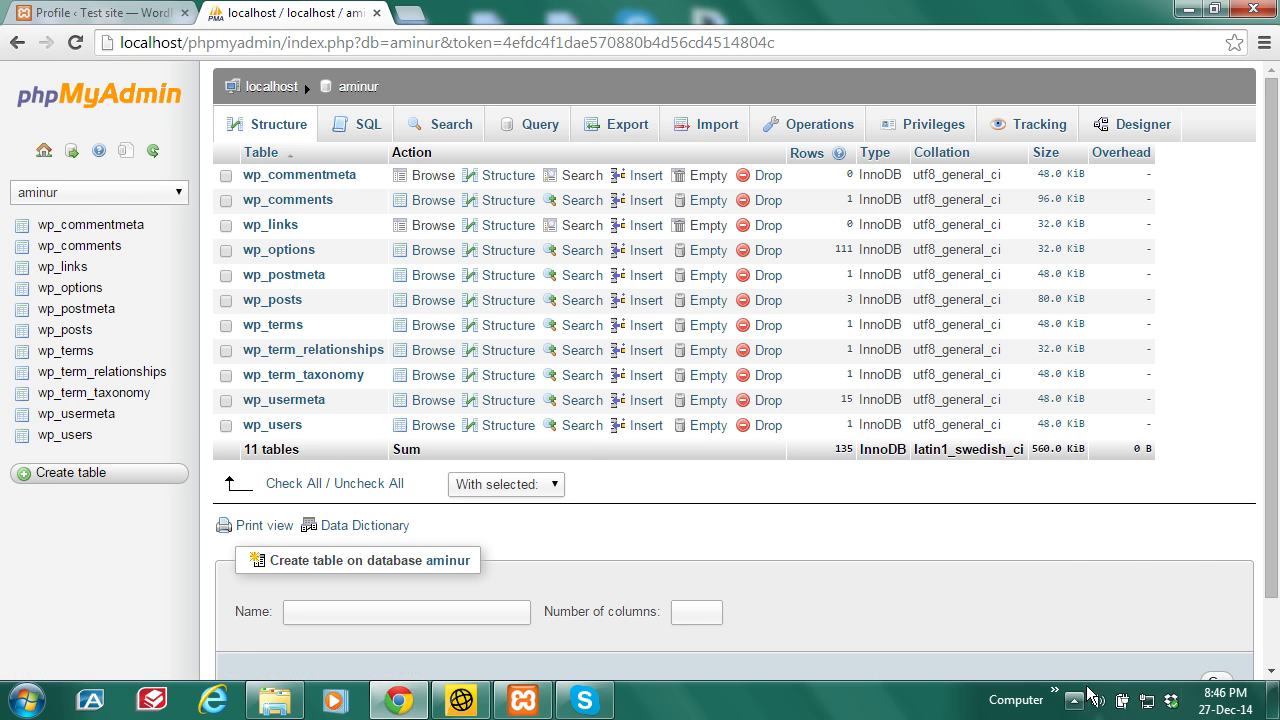
Step: Browse the Computer menu to C:\xampp\htdocs and open the aminur site folder
left_click(1055, 692)
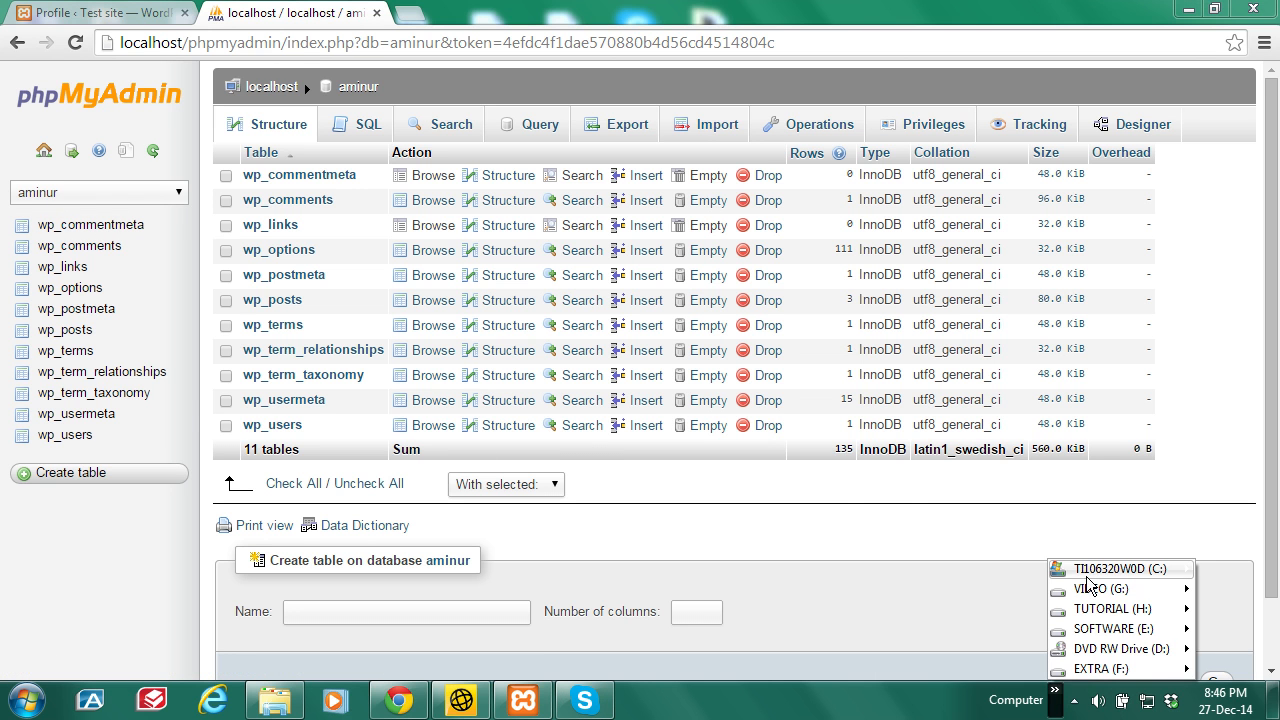
mouse_move(1090, 571)
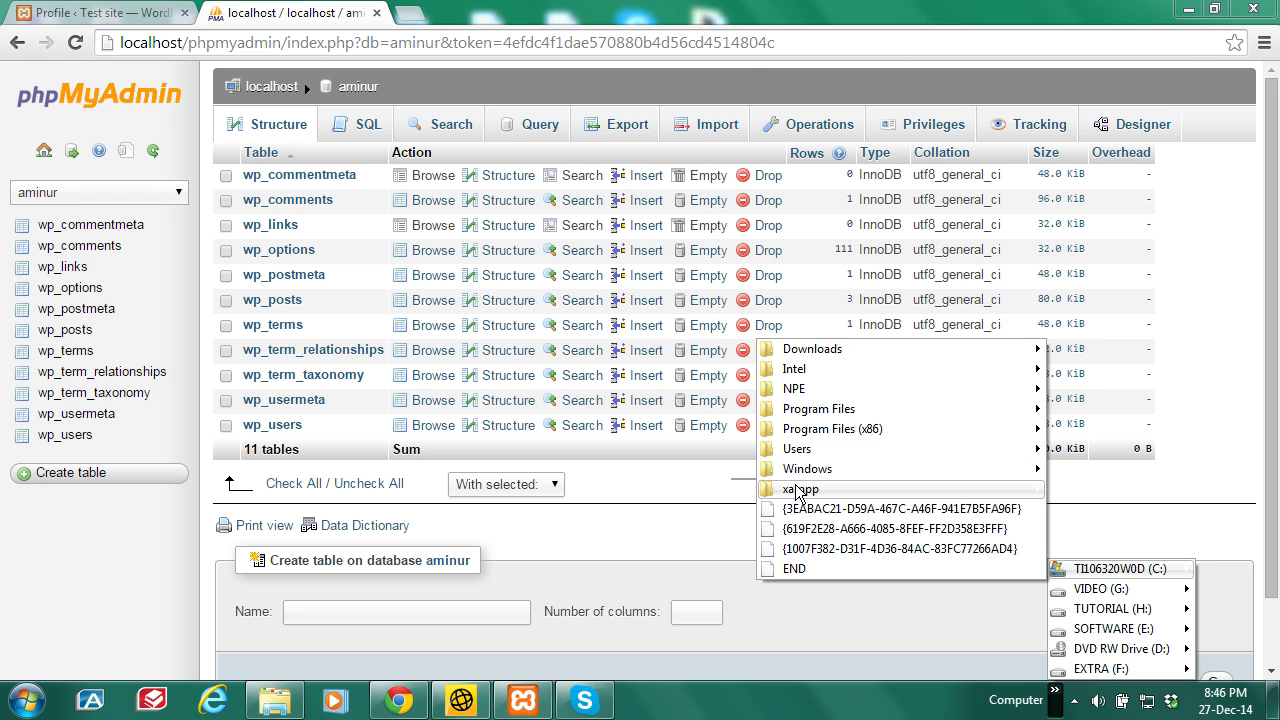
mouse_move(798, 490)
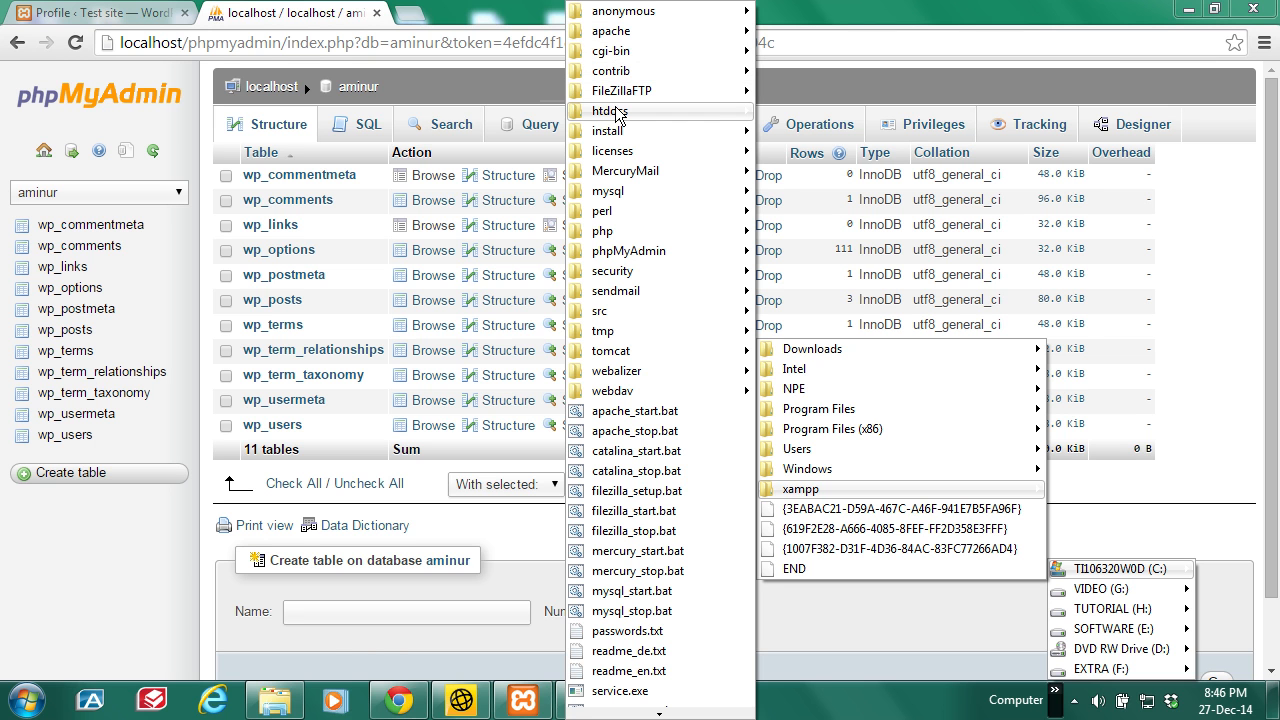
mouse_move(618, 113)
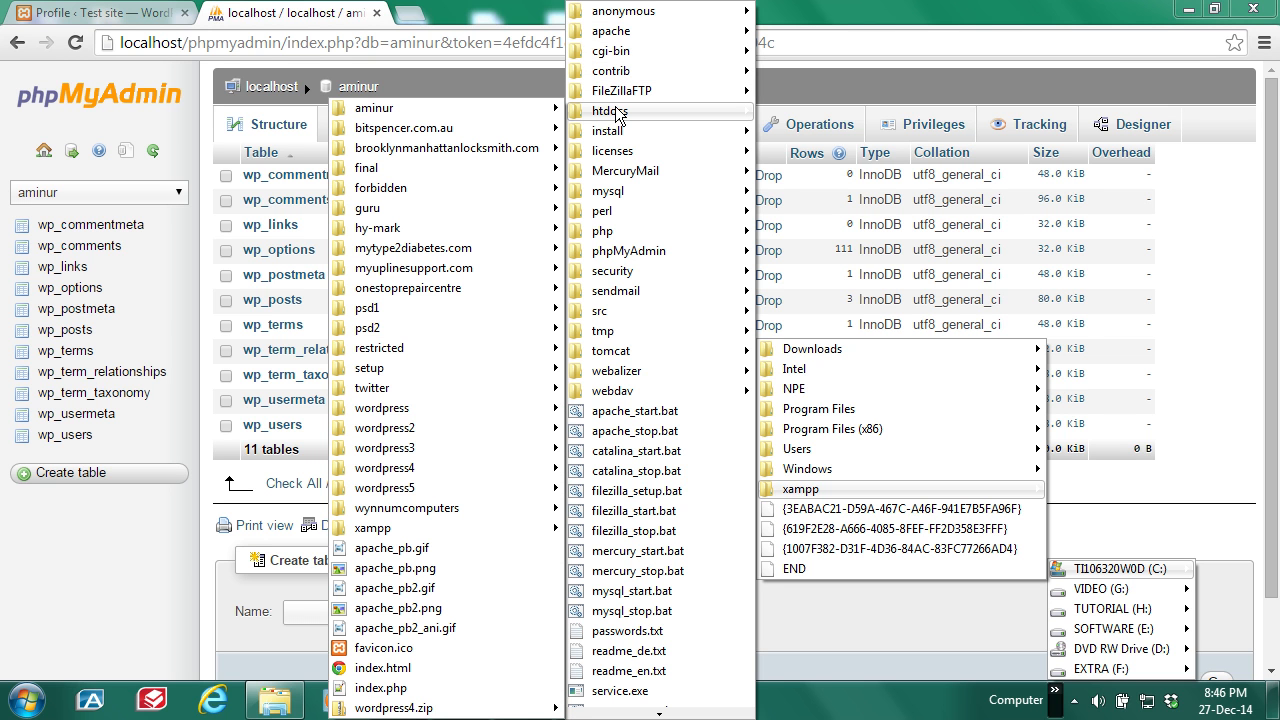
mouse_move(449, 118)
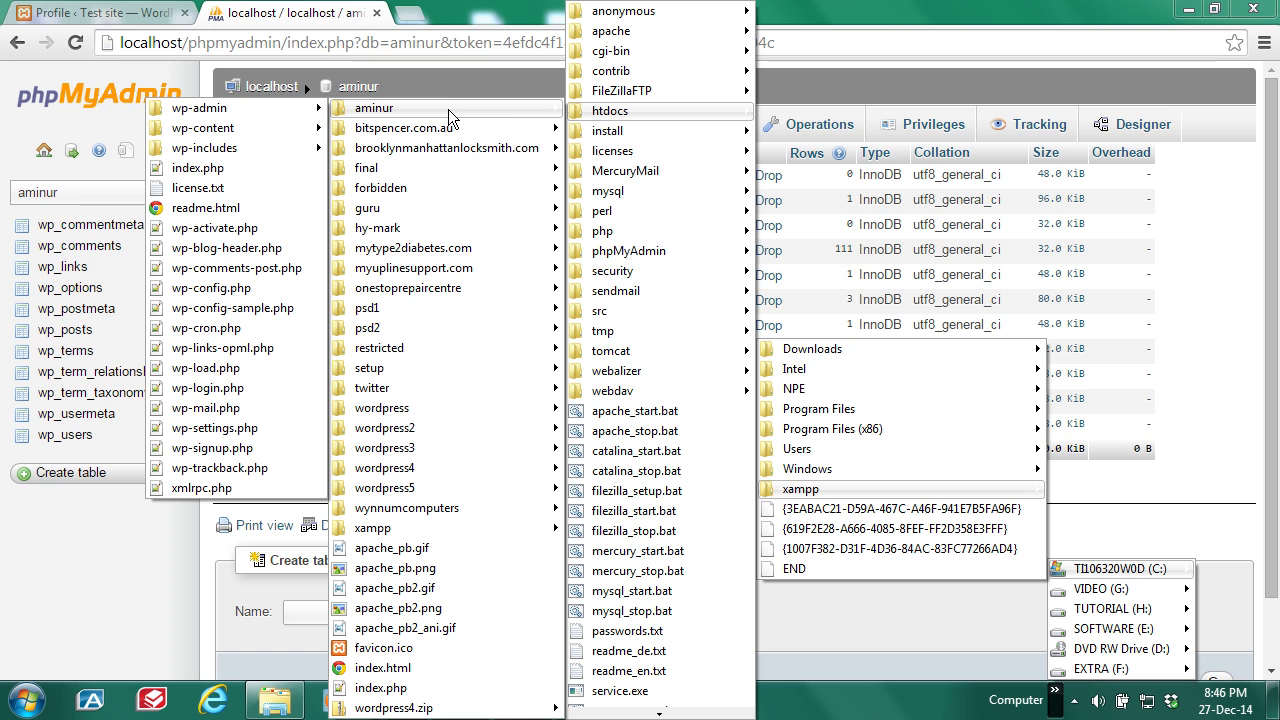
right_click(449, 118)
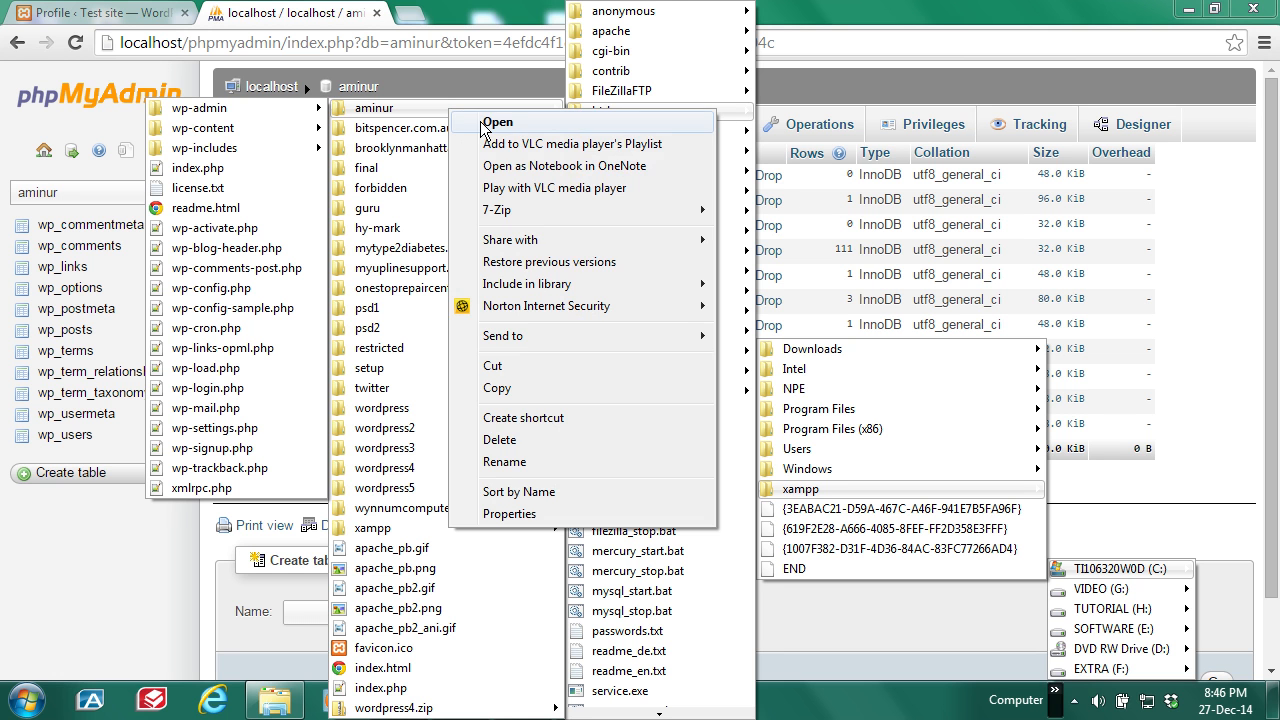
left_click(497, 123)
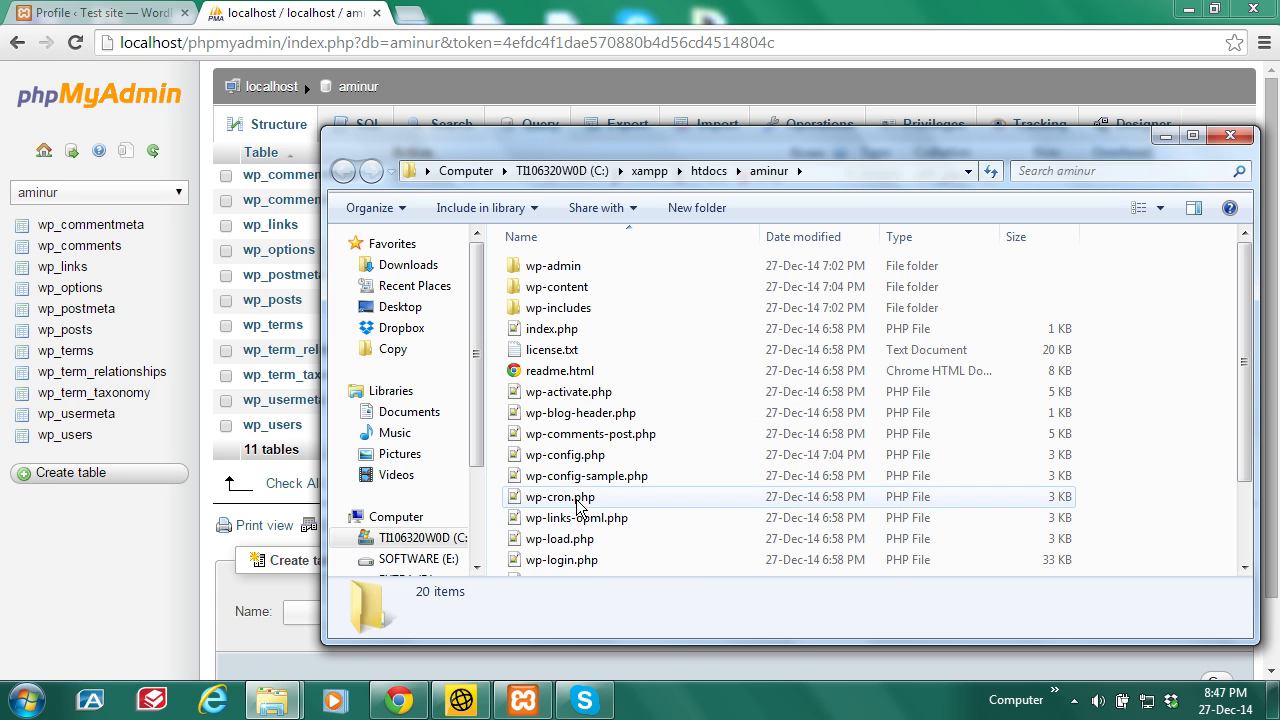
Step: Open wp-config.php with Edit with Notepad++
left_click(576, 459)
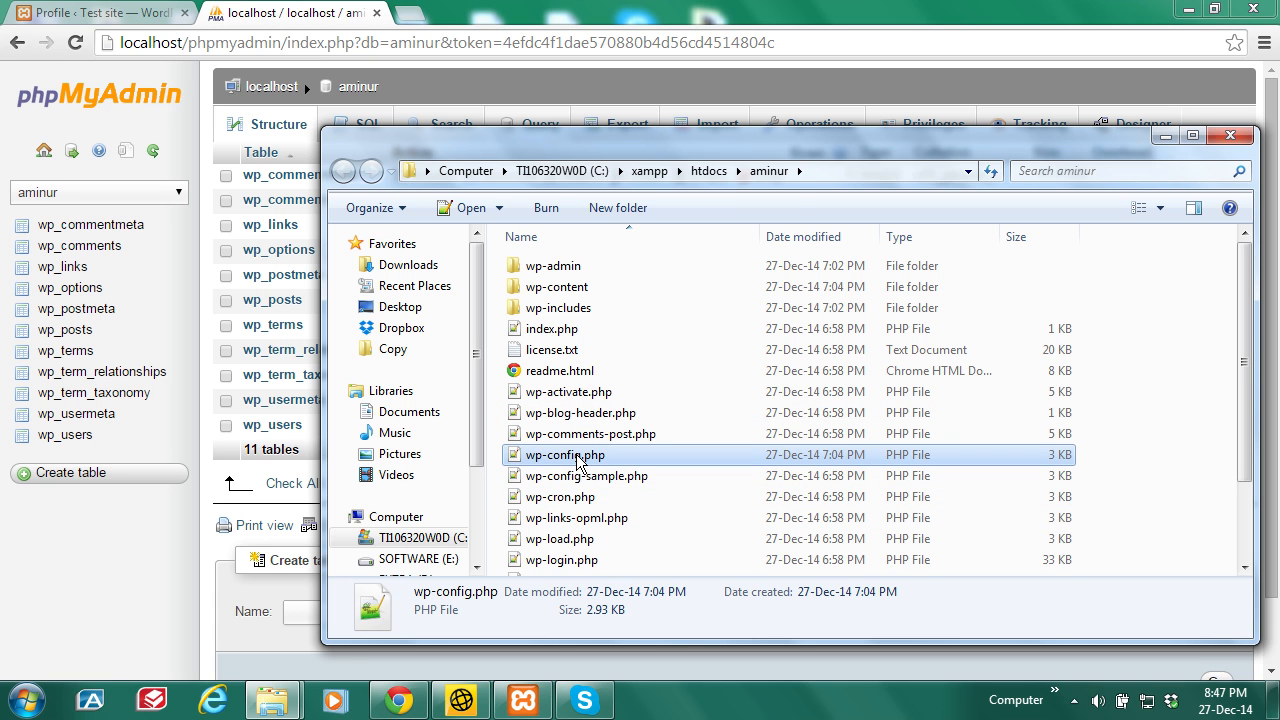
right_click(577, 460)
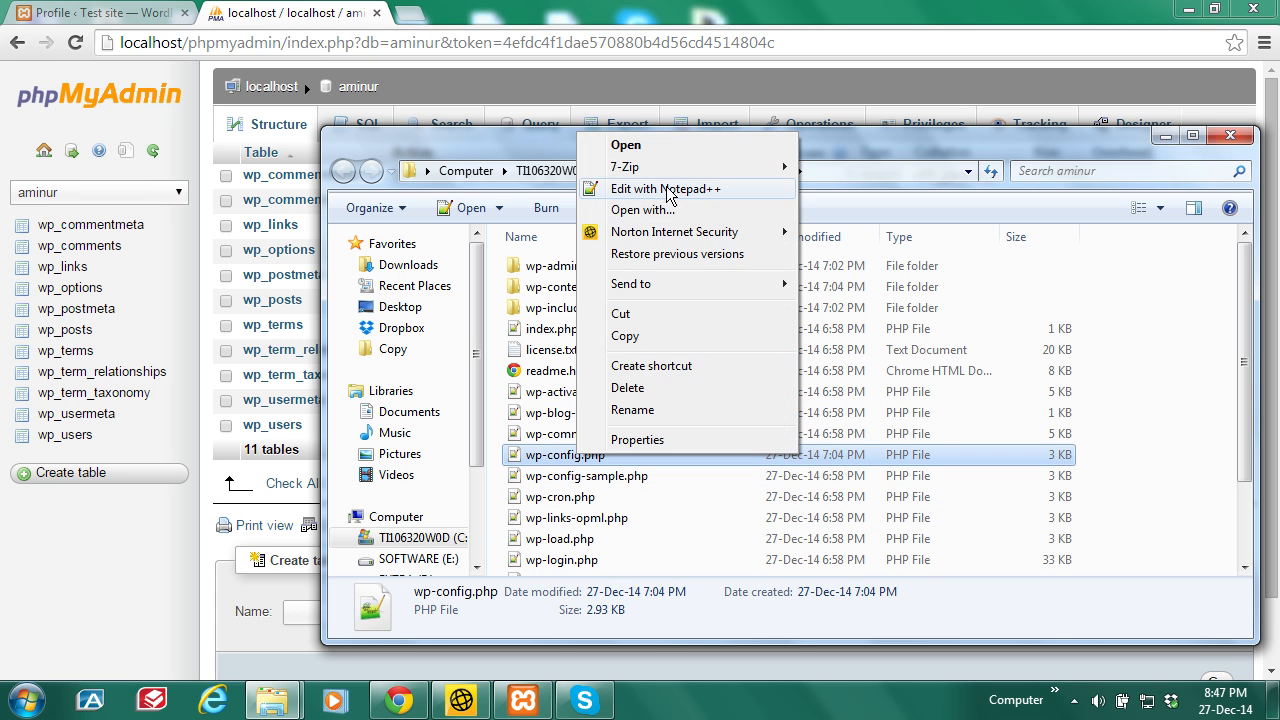
left_click(668, 190)
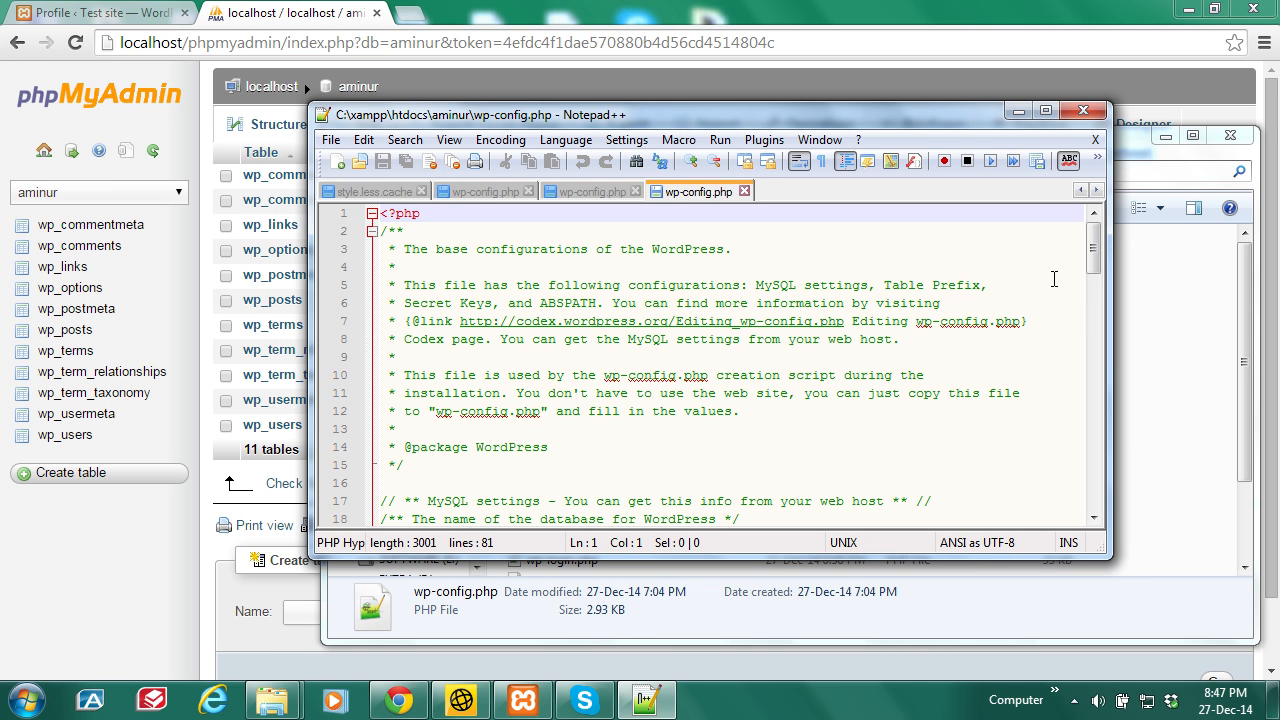
Step: Confirm DB_NAME is aminur in wp-config.php, close Notepad++ and minimize the folder window
scroll(1093, 267, "down", 3)
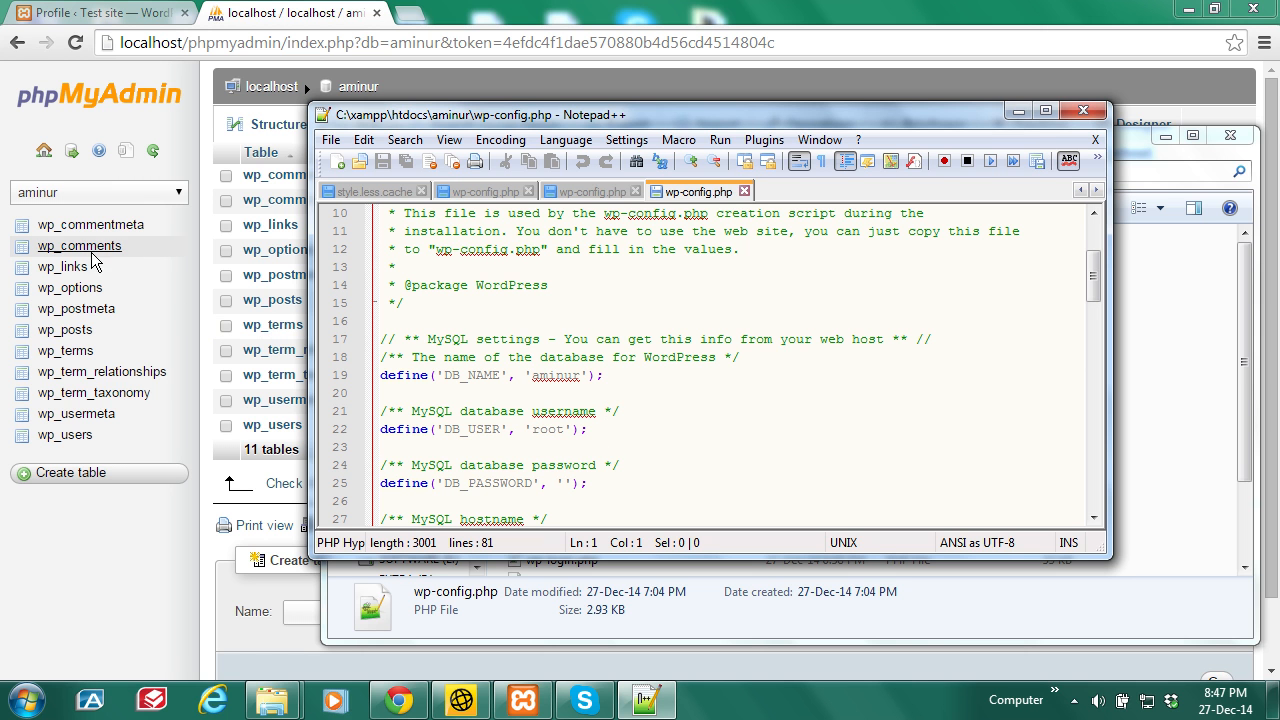
left_click(1081, 111)
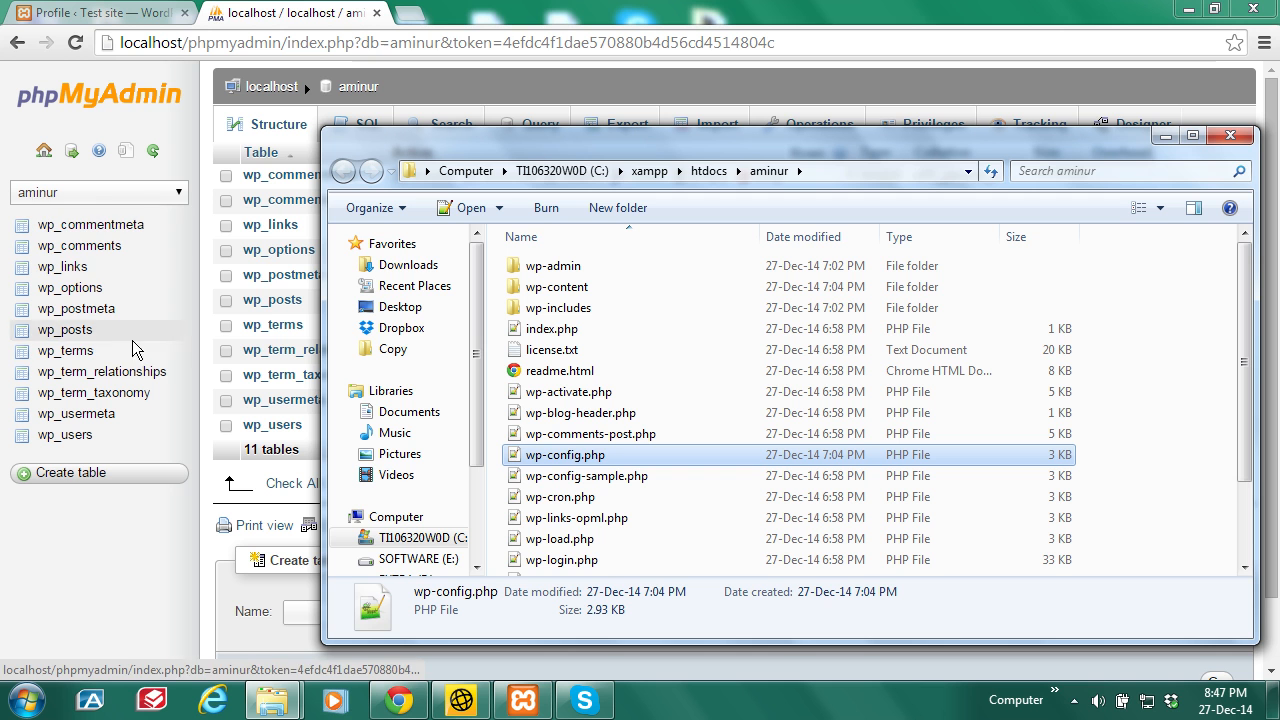
left_click(1165, 136)
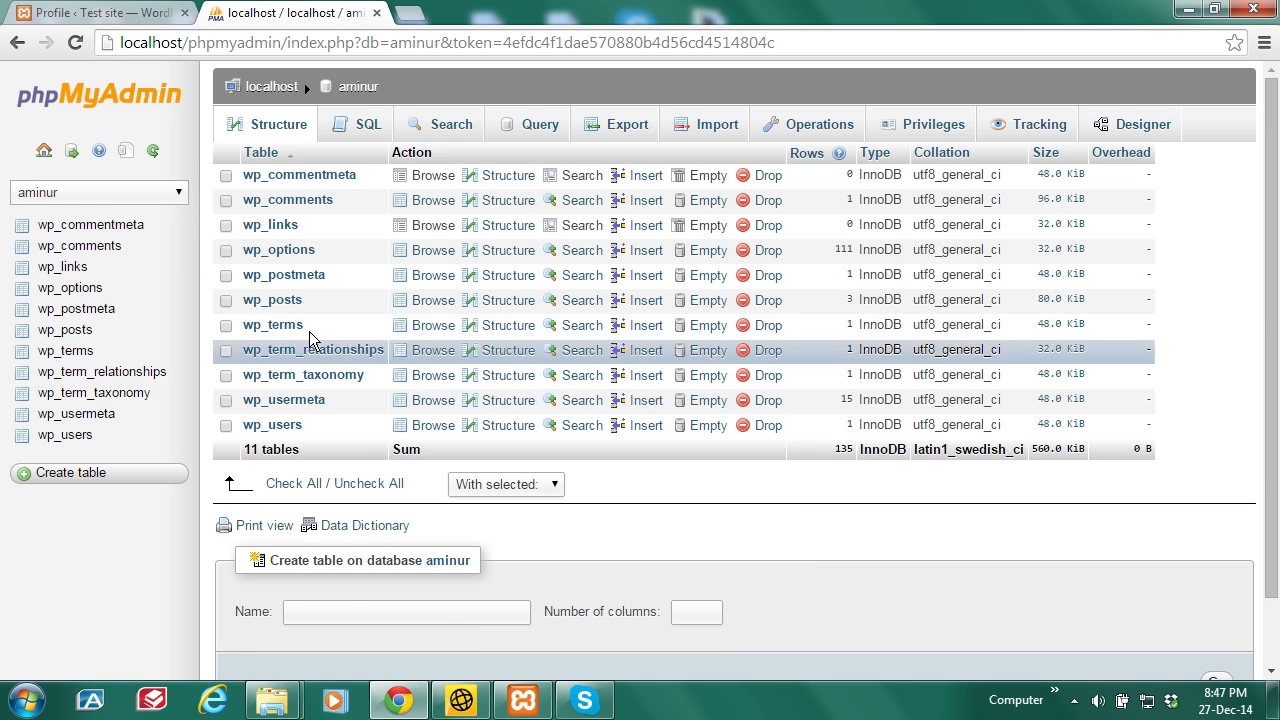
Step: Open the wp_users table and bring up the edit form for the admin row
left_click(78, 443)
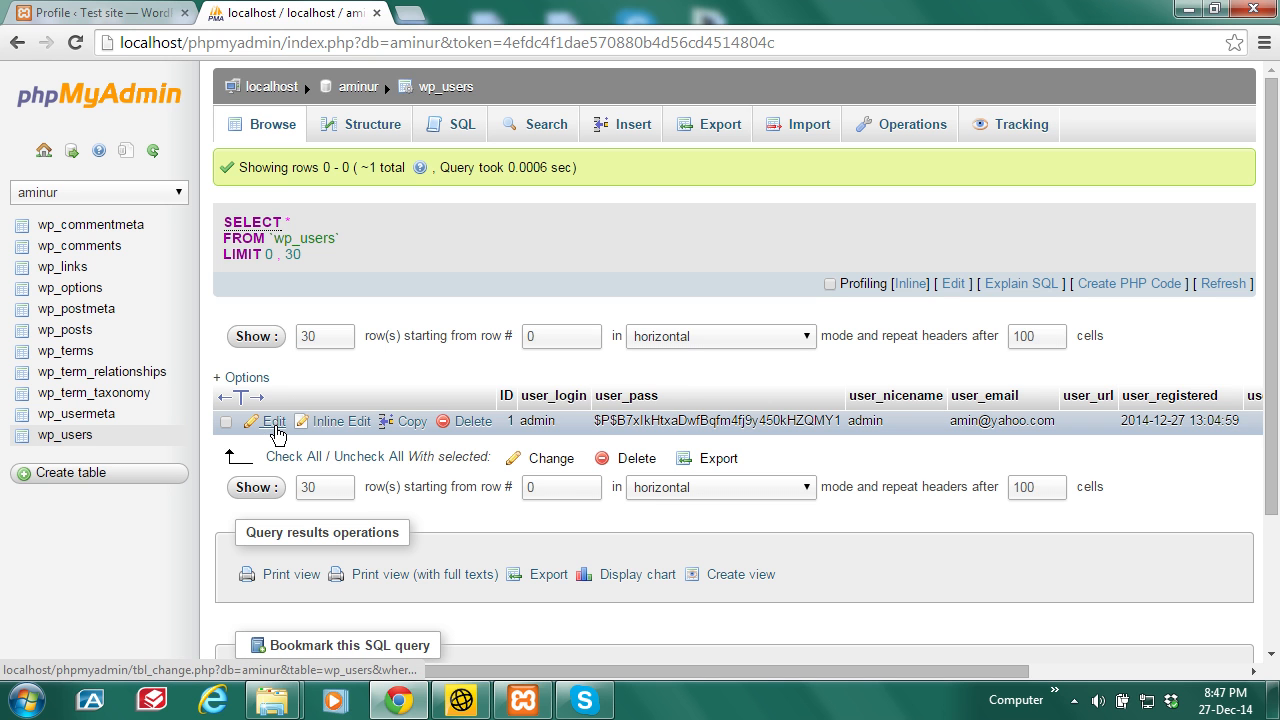
left_click(275, 424)
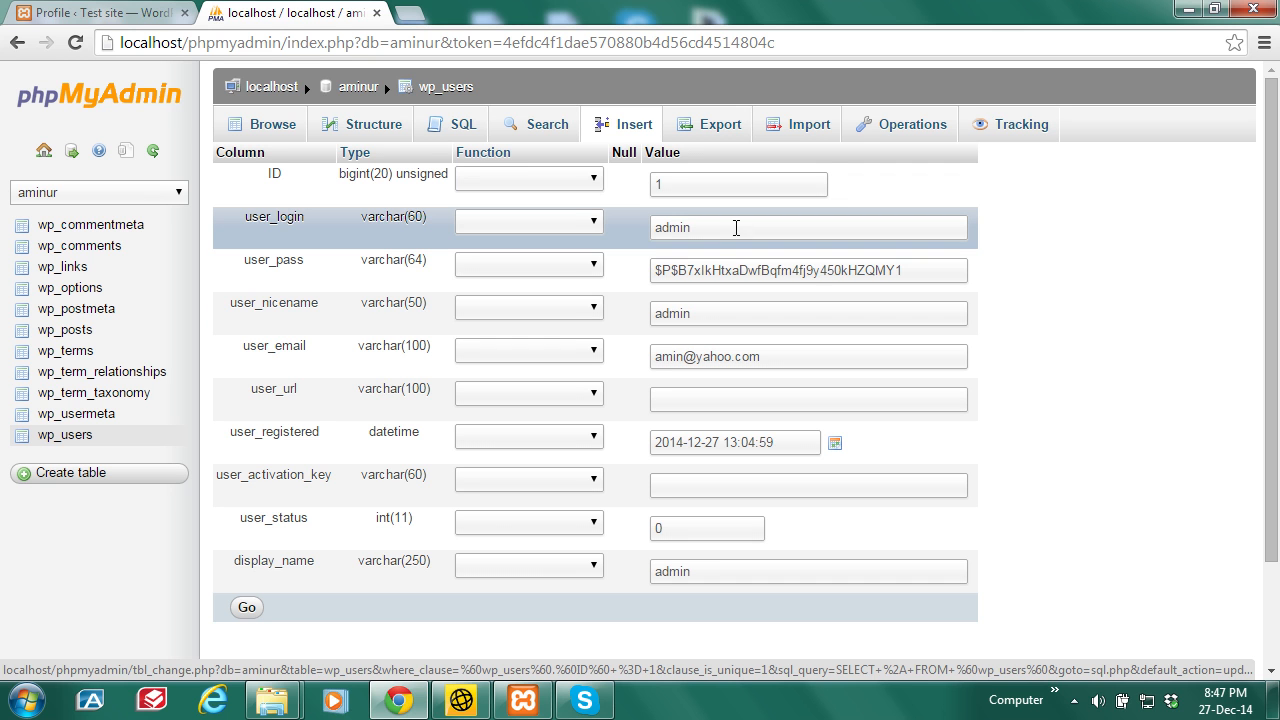
Step: Change the admin's user_login to 'amin' and its user_email to the suggested new address, then save
double_click(727, 228)
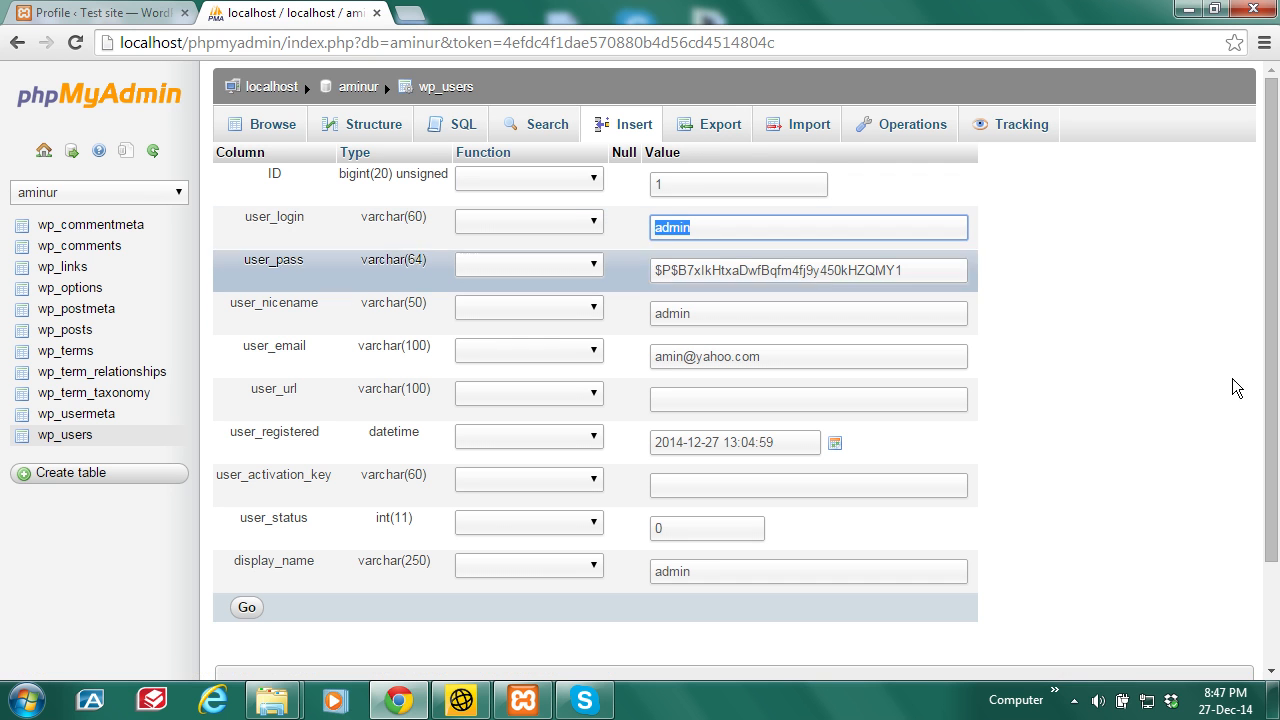
type("am")
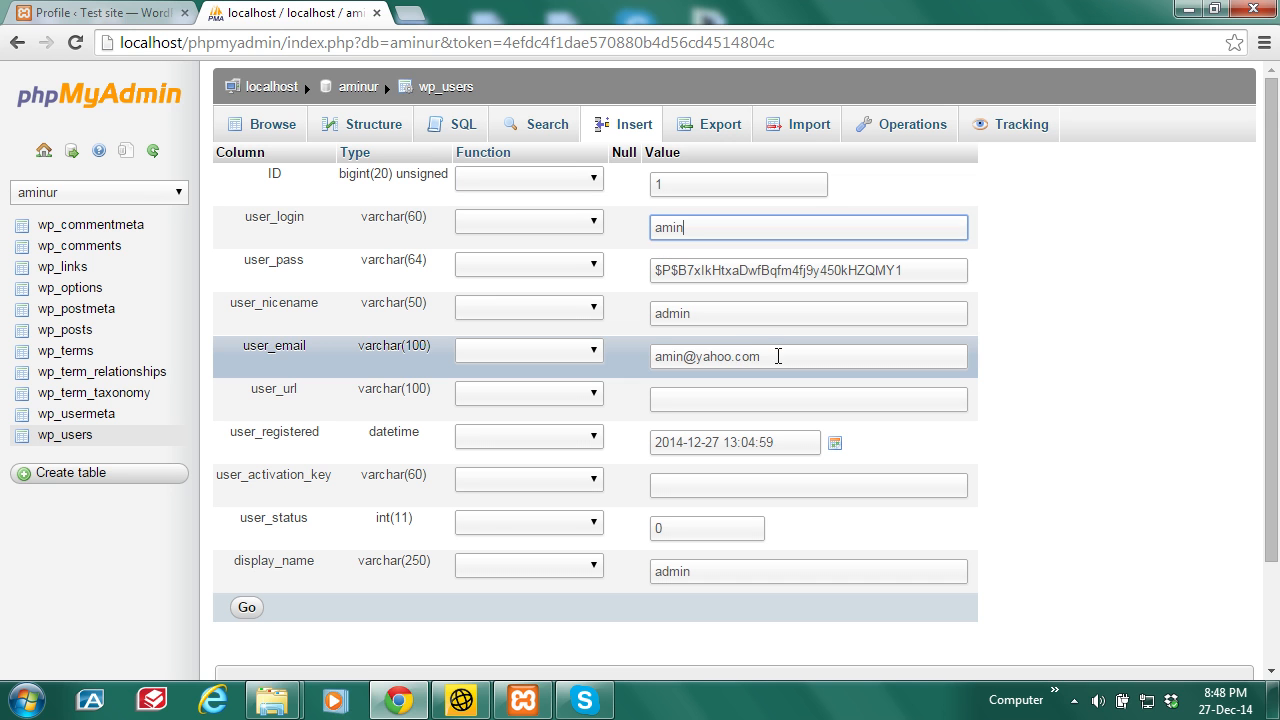
triple_click(772, 356)
type("am")
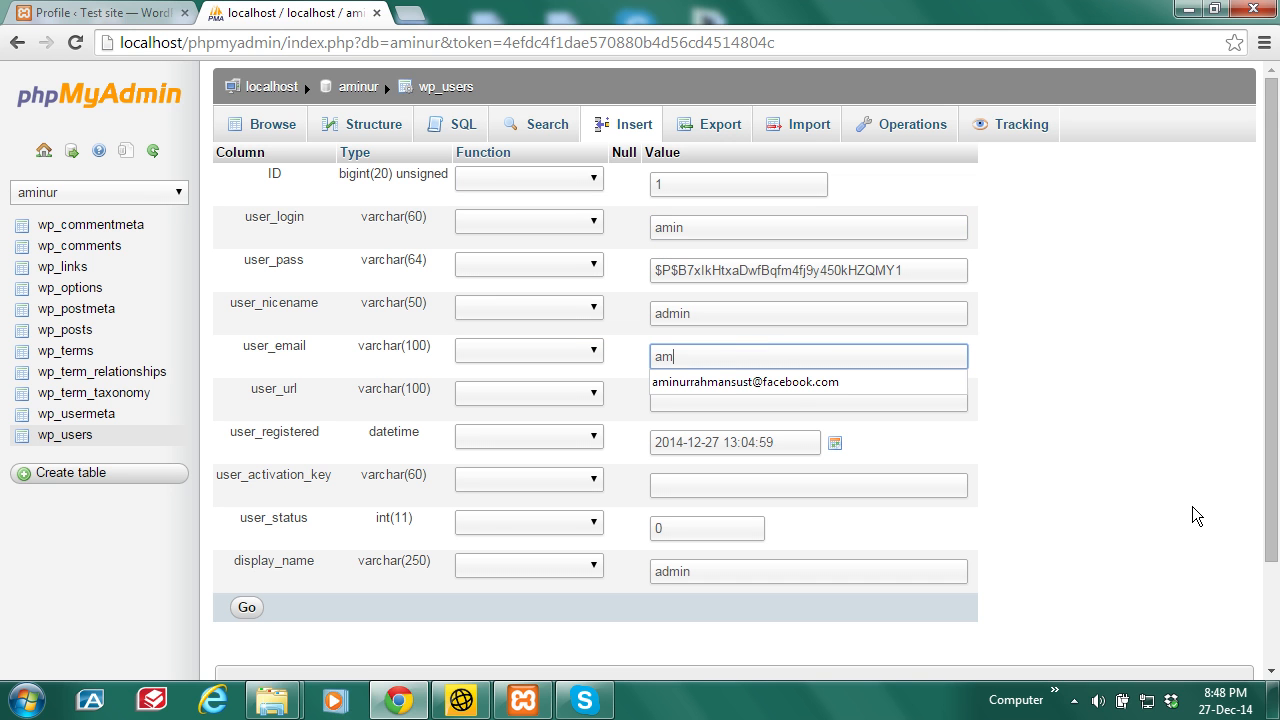
type("inur")
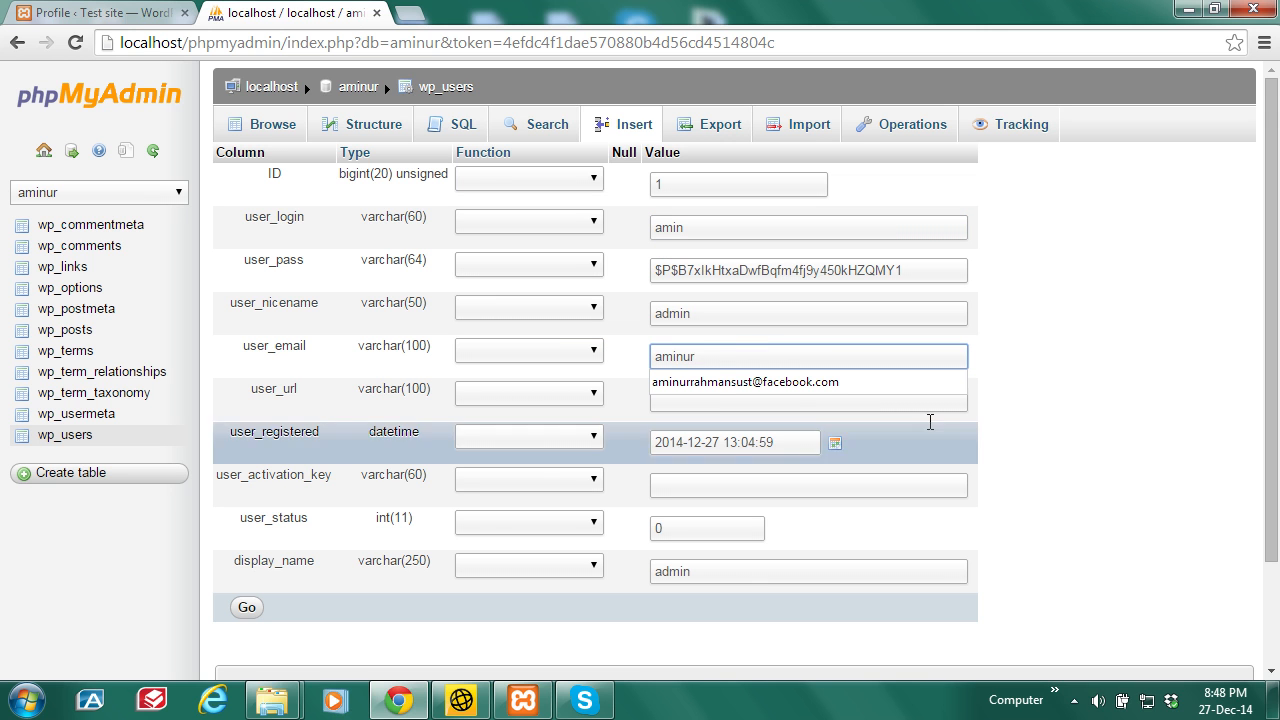
left_click(828, 381)
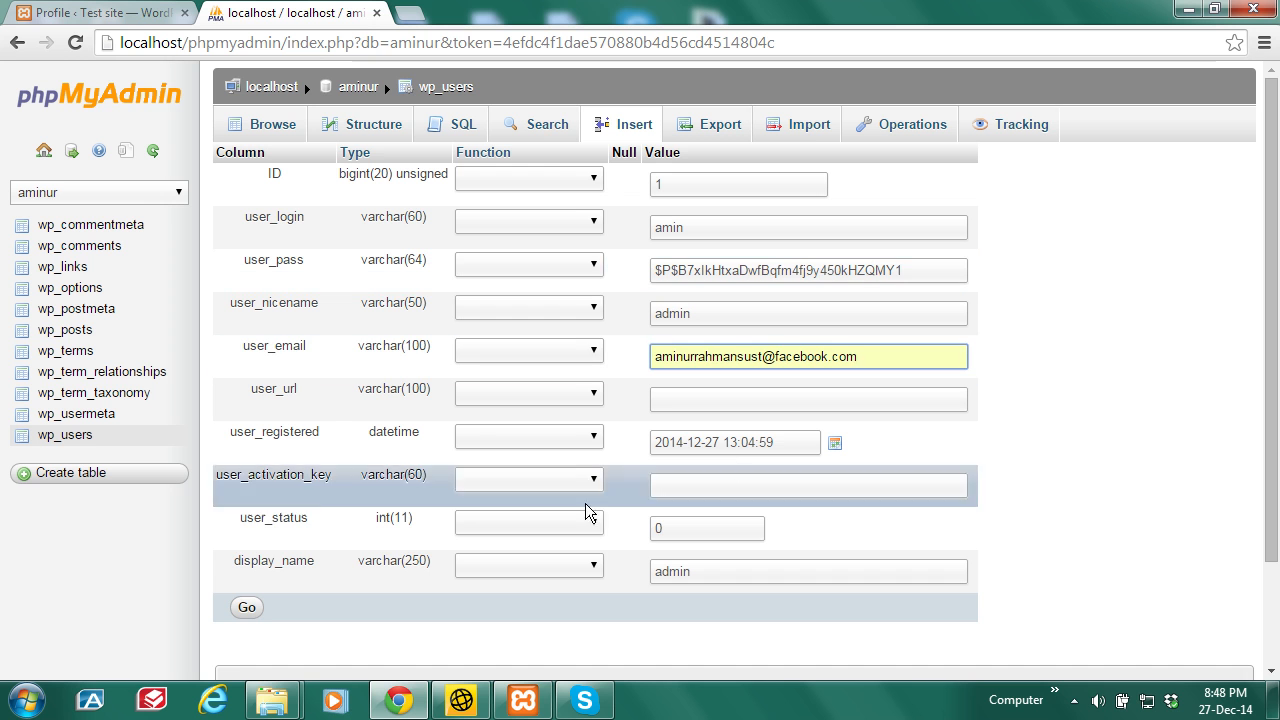
left_click(245, 609)
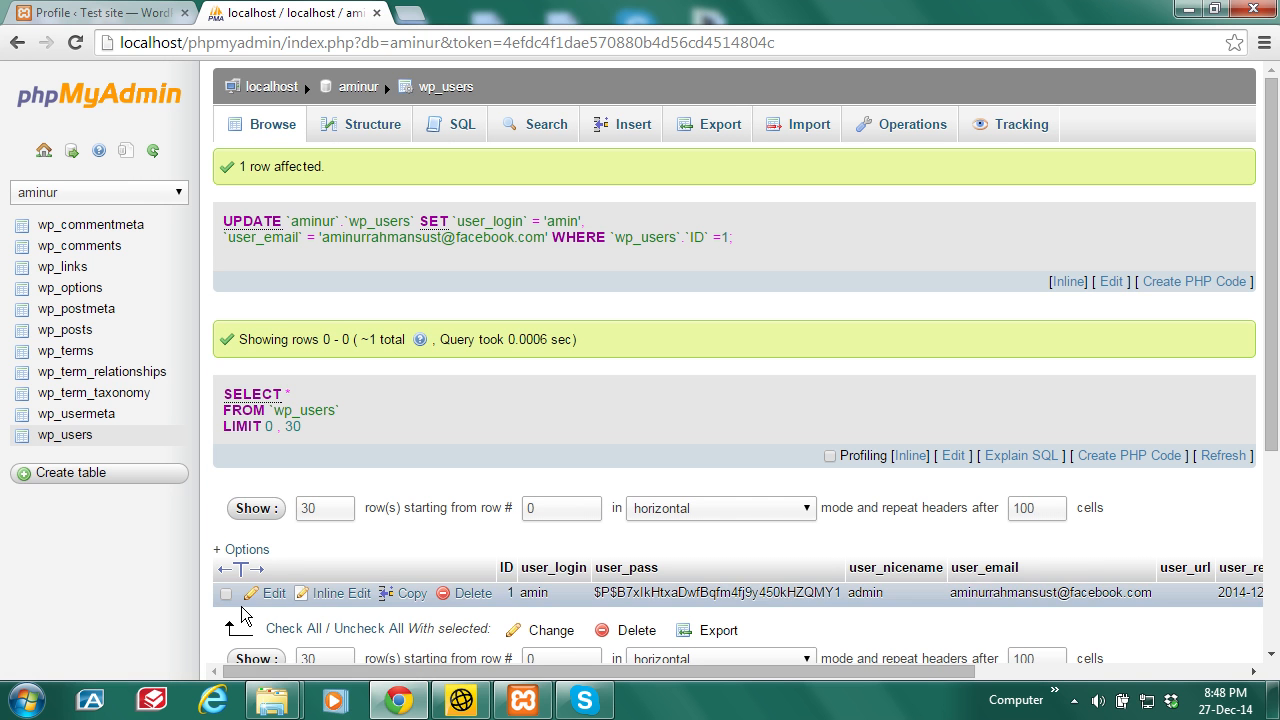
scroll(1276, 293, "down", 2)
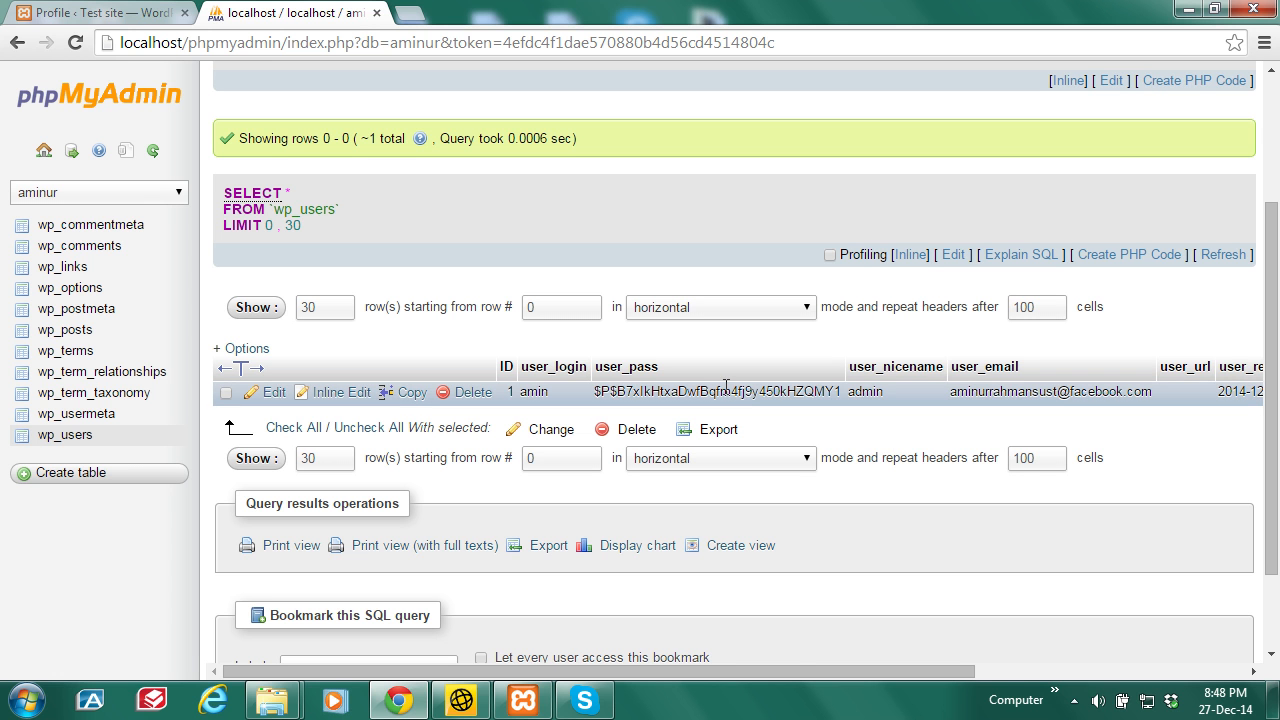
Step: Back in WordPress, dismiss the session-expired prompt and load the wp-admin login page
left_click(100, 12)
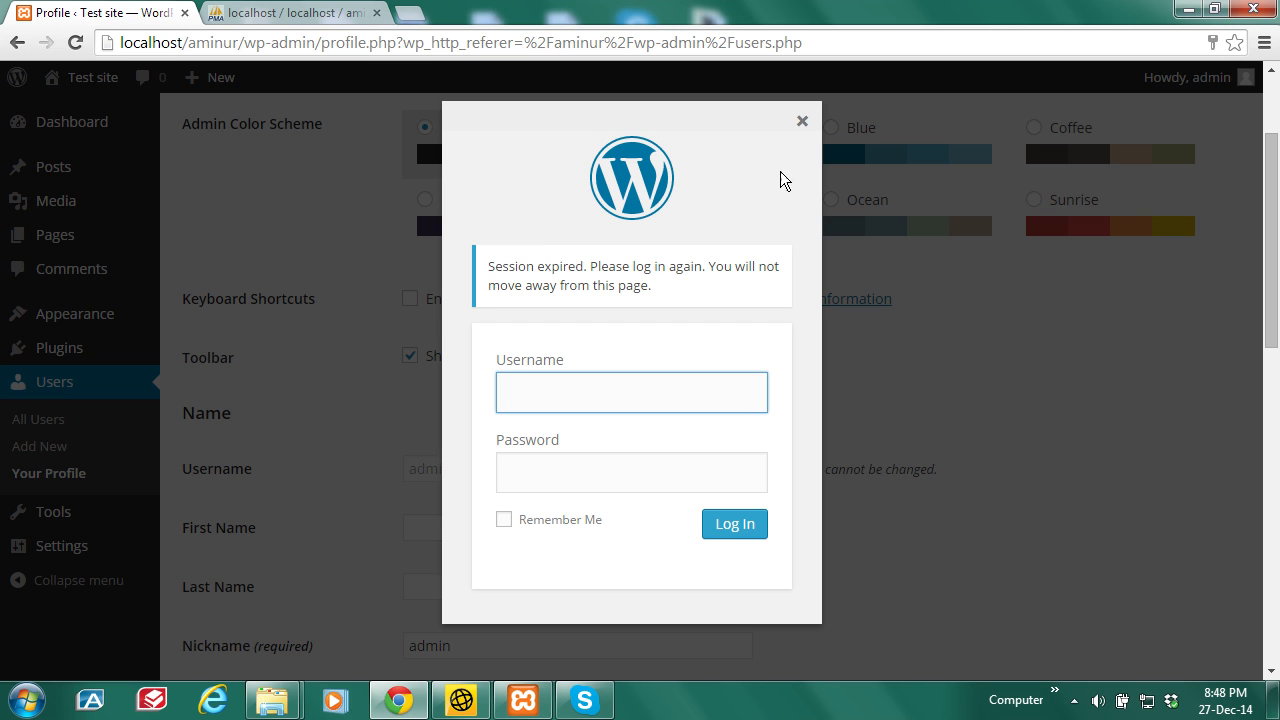
left_click(802, 121)
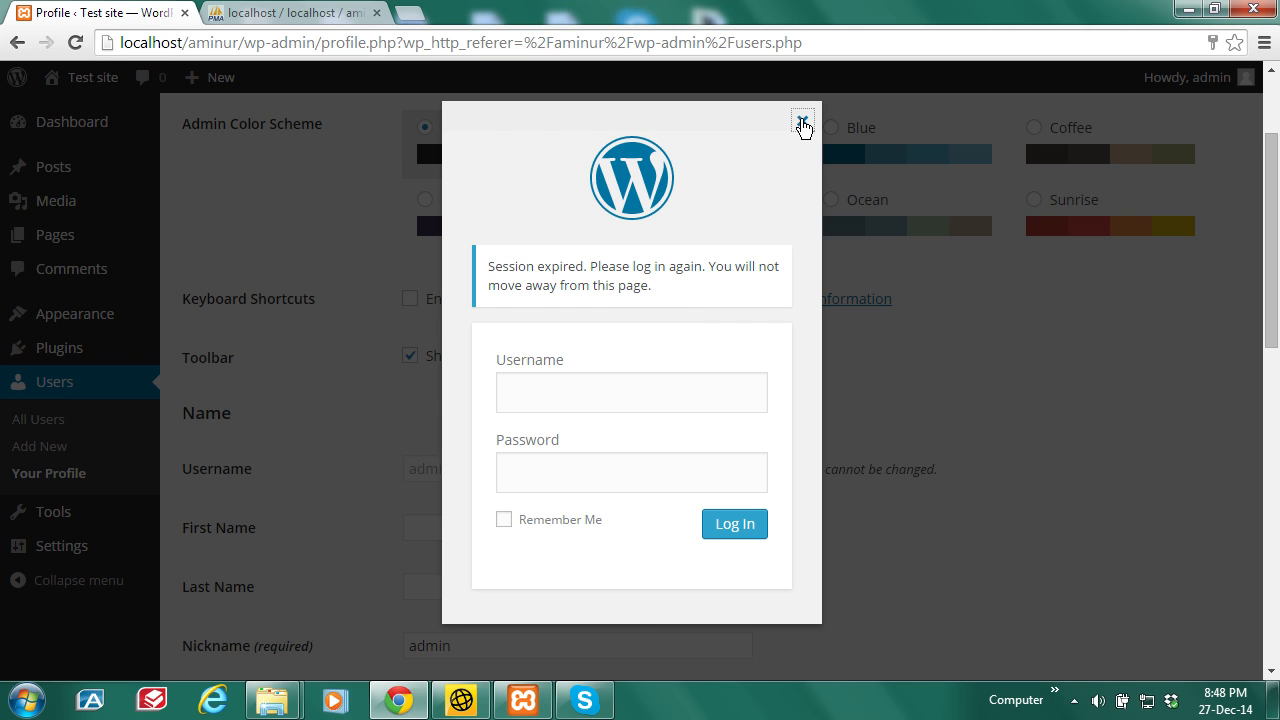
left_click_drag(833, 41, 325, 44)
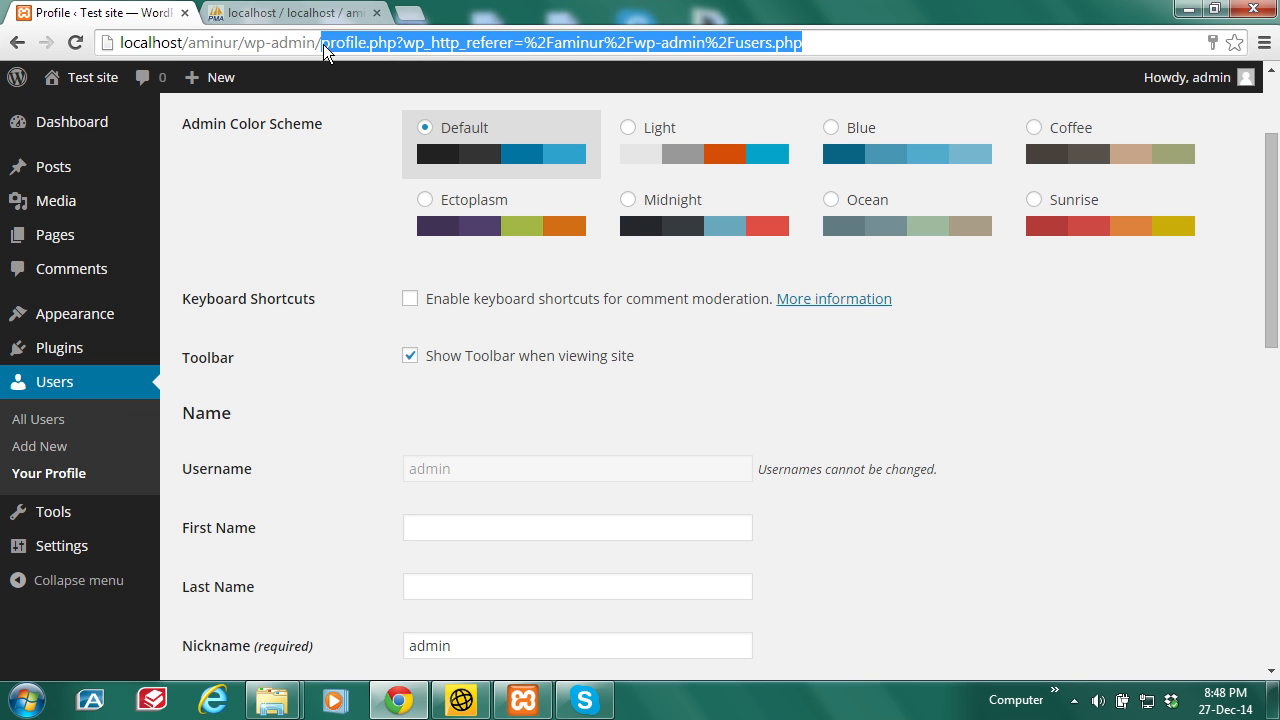
key("BackSpace")
key("Return")
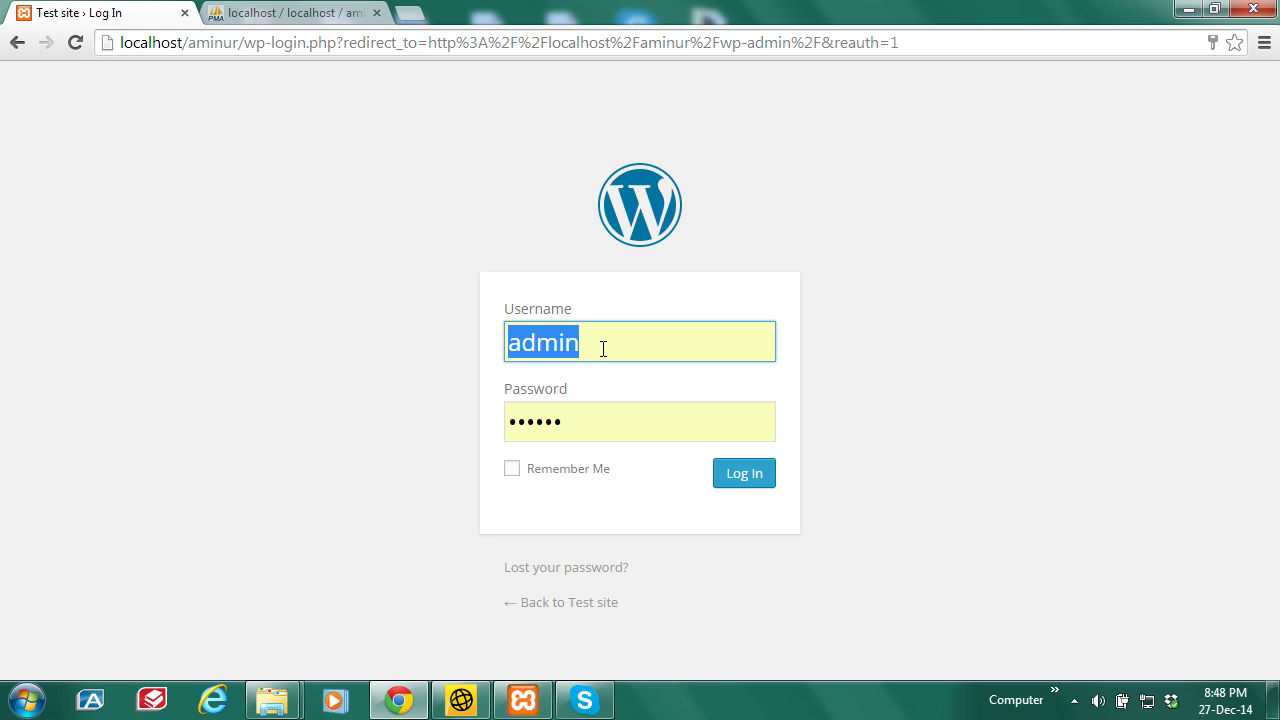
Step: Log in with the new username 'amin' and the account password
type("amin")
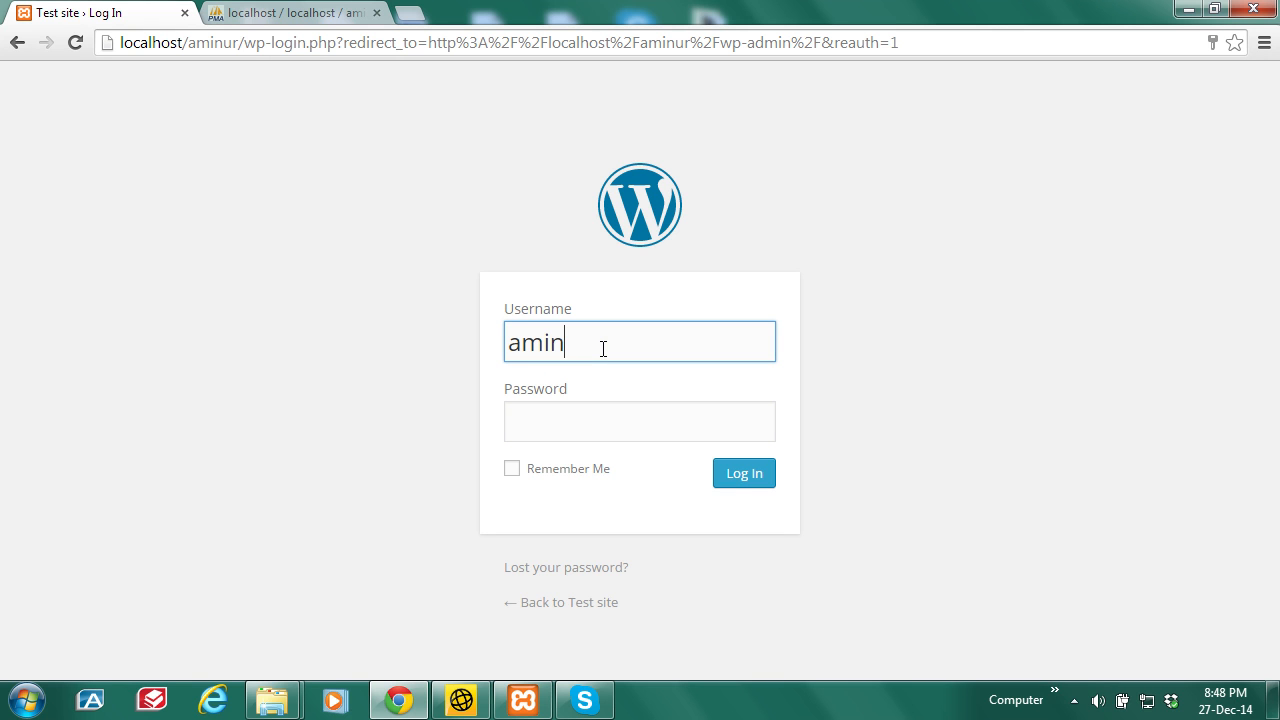
left_click(580, 420)
type("••••")
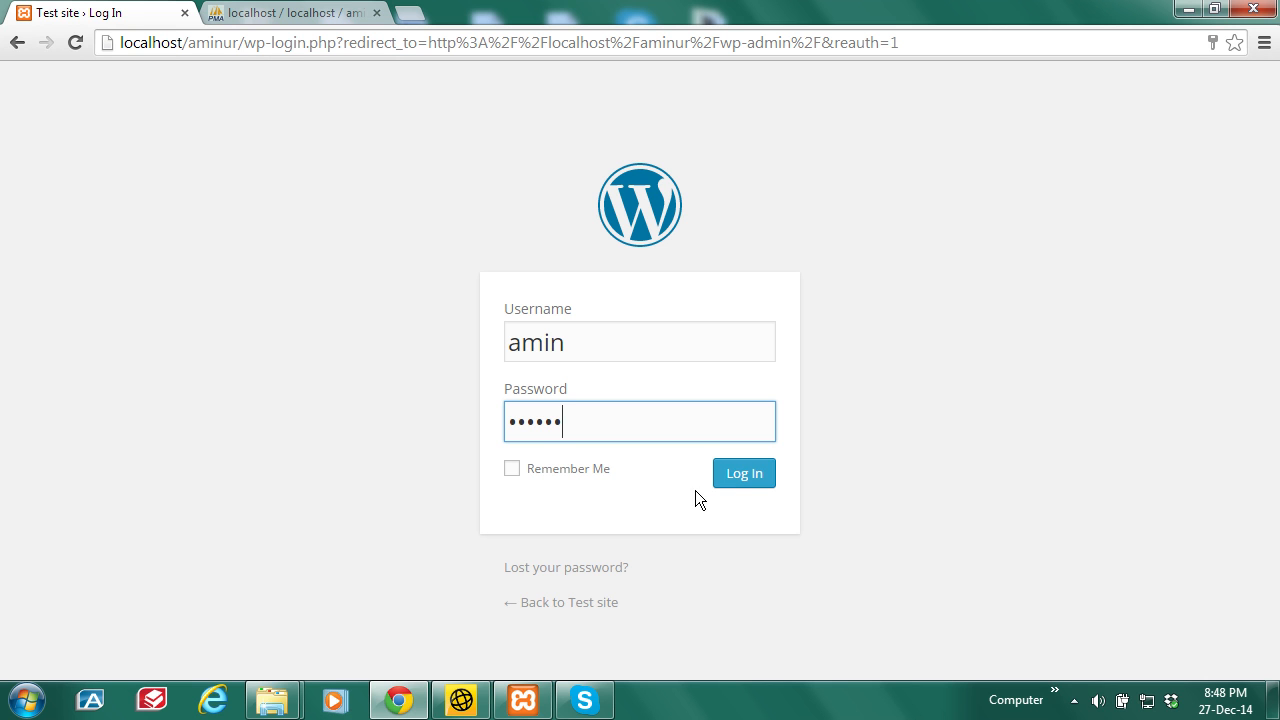
left_click(738, 477)
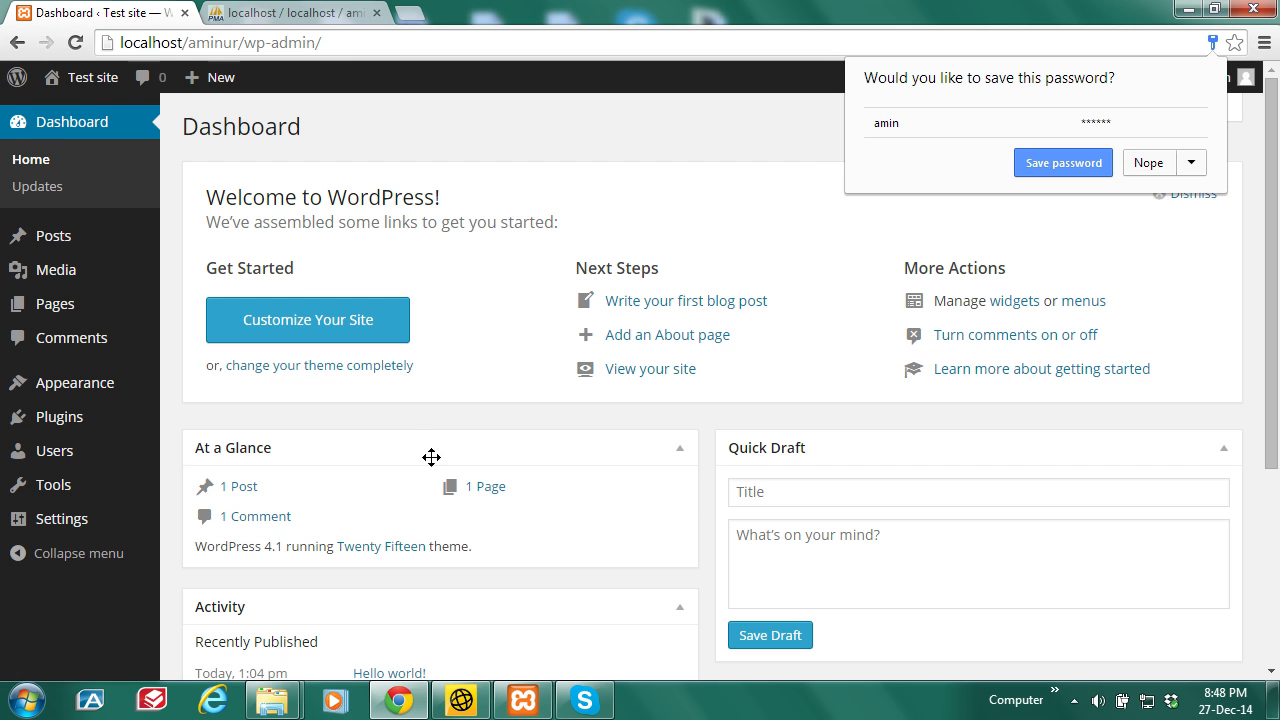
Step: Confirm under Users > All Users that the admin profile shows 'amin', then return to phpMyAdmin
left_click(1146, 163)
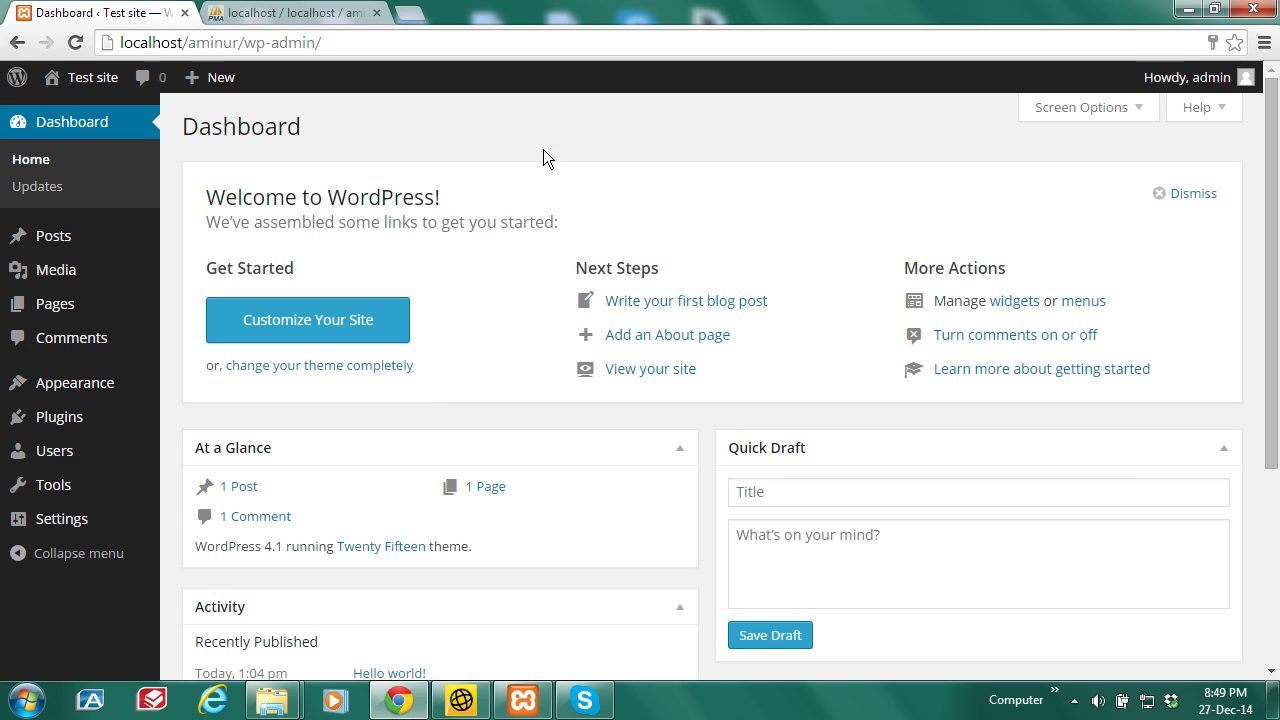
mouse_move(63, 450)
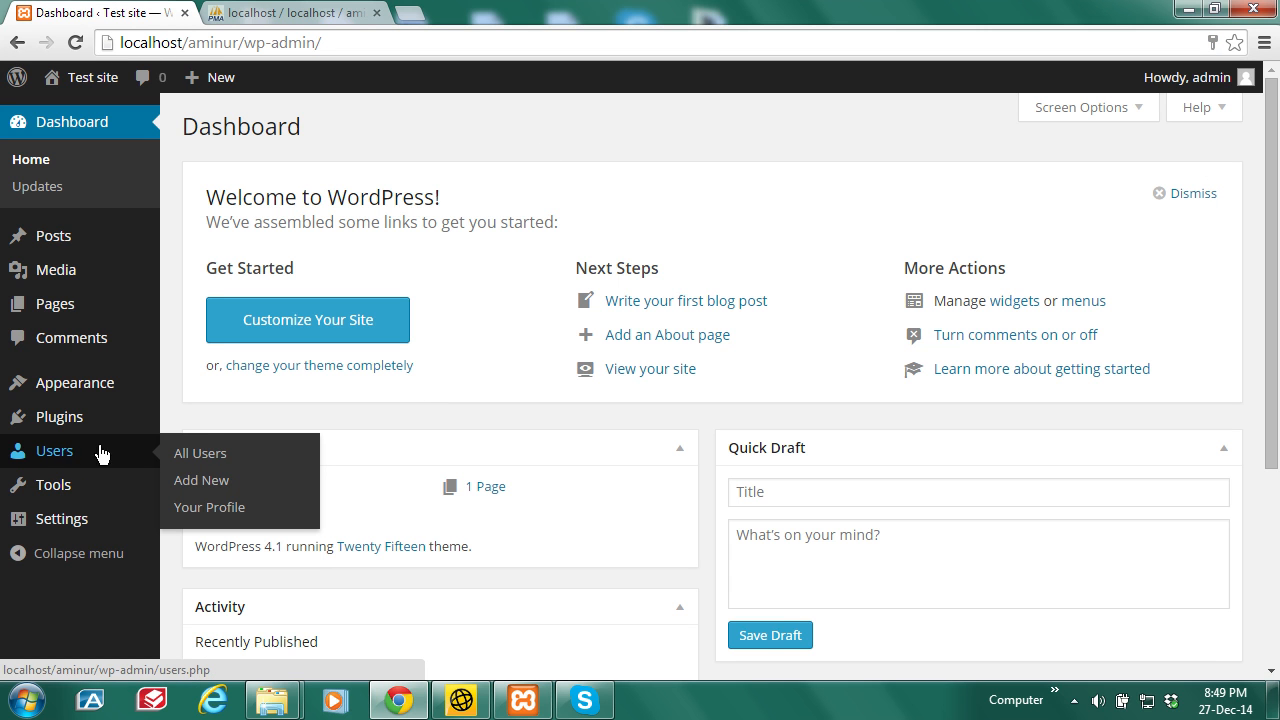
left_click(200, 453)
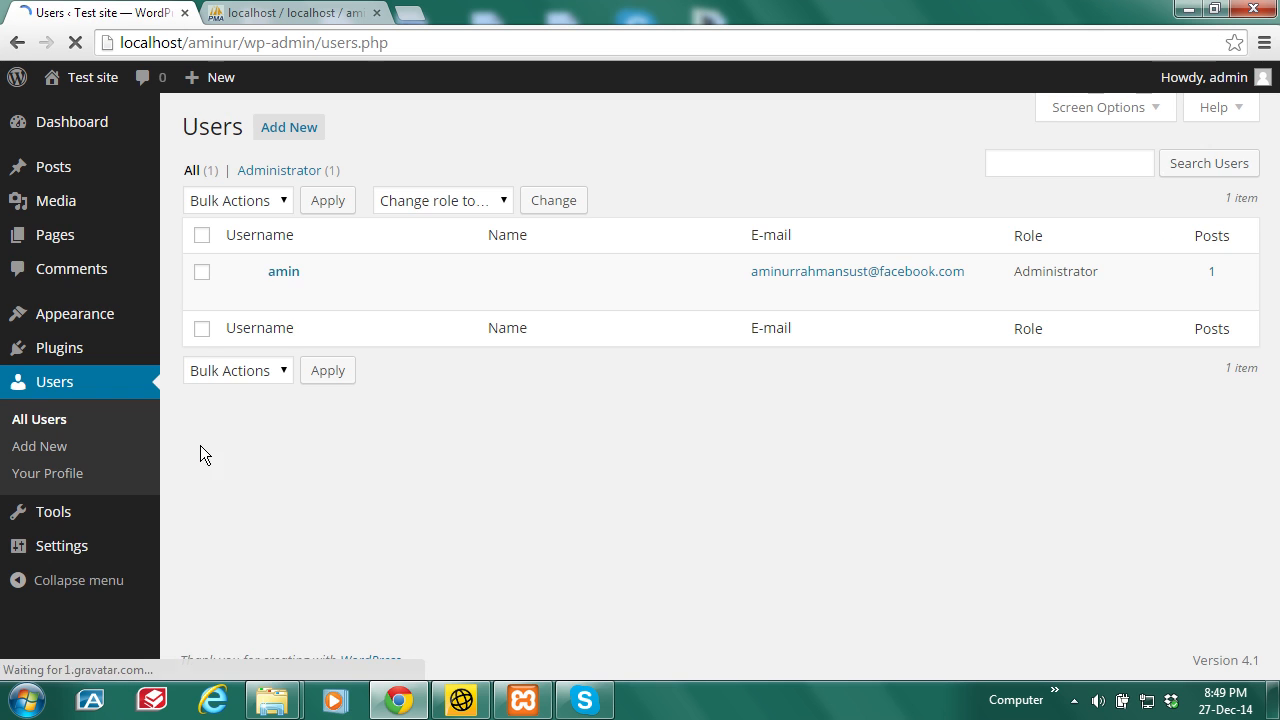
mouse_move(281, 276)
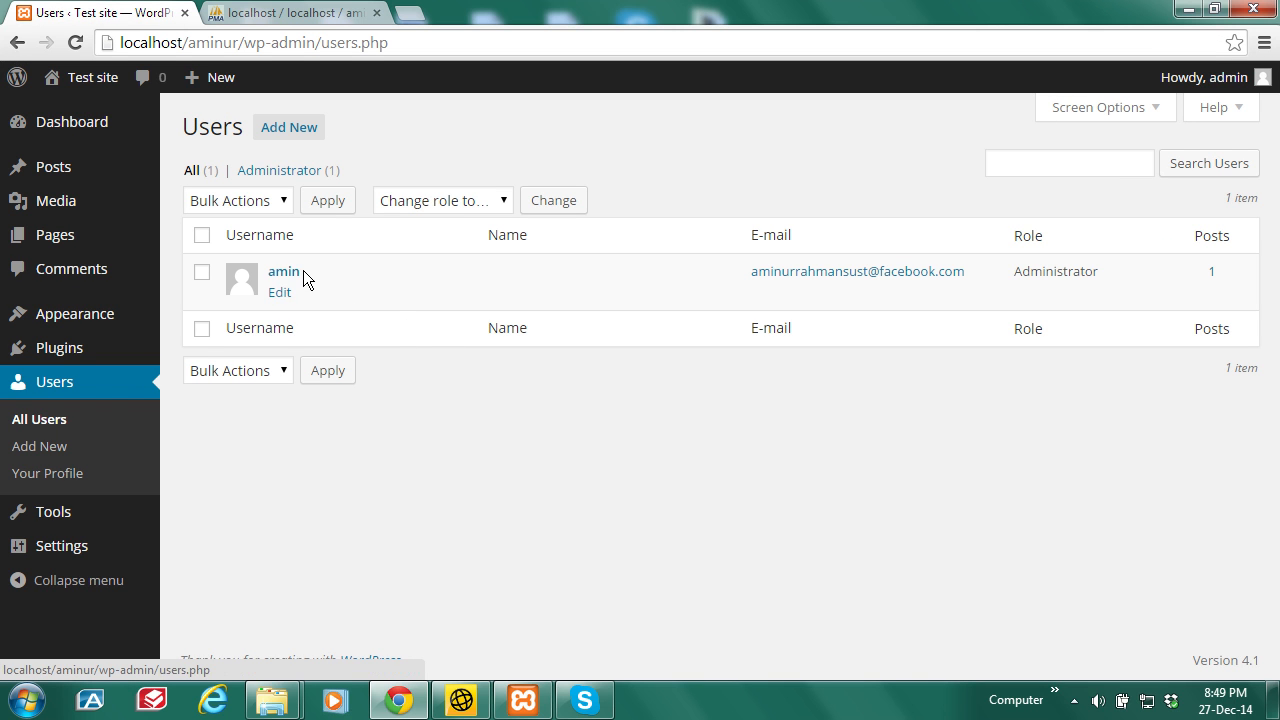
left_click(290, 269)
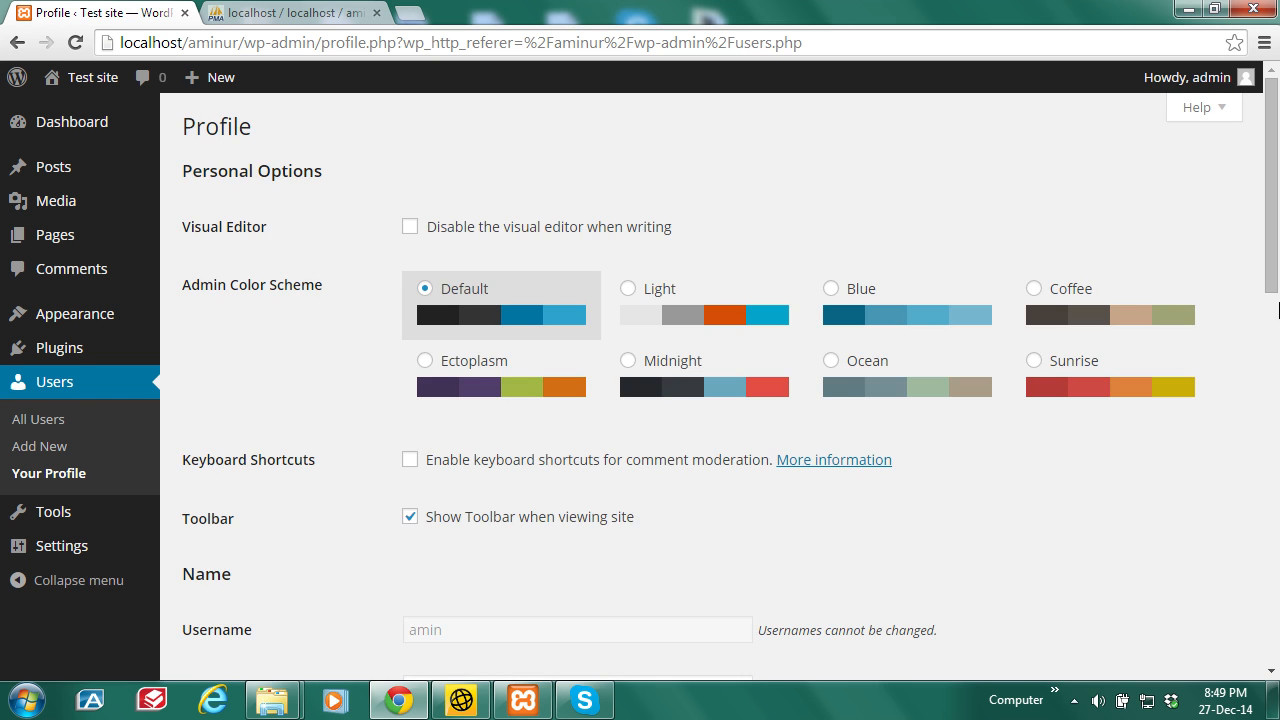
scroll(1278, 330, "down", 3)
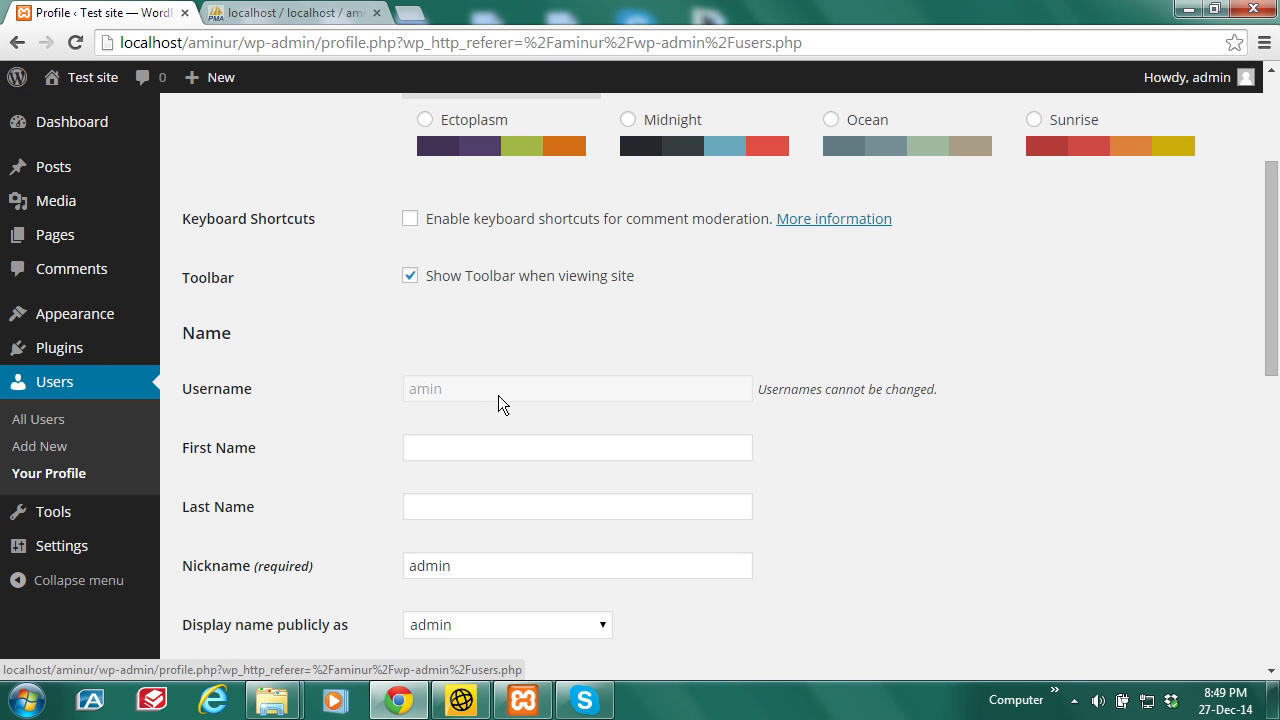
left_click(350, 10)
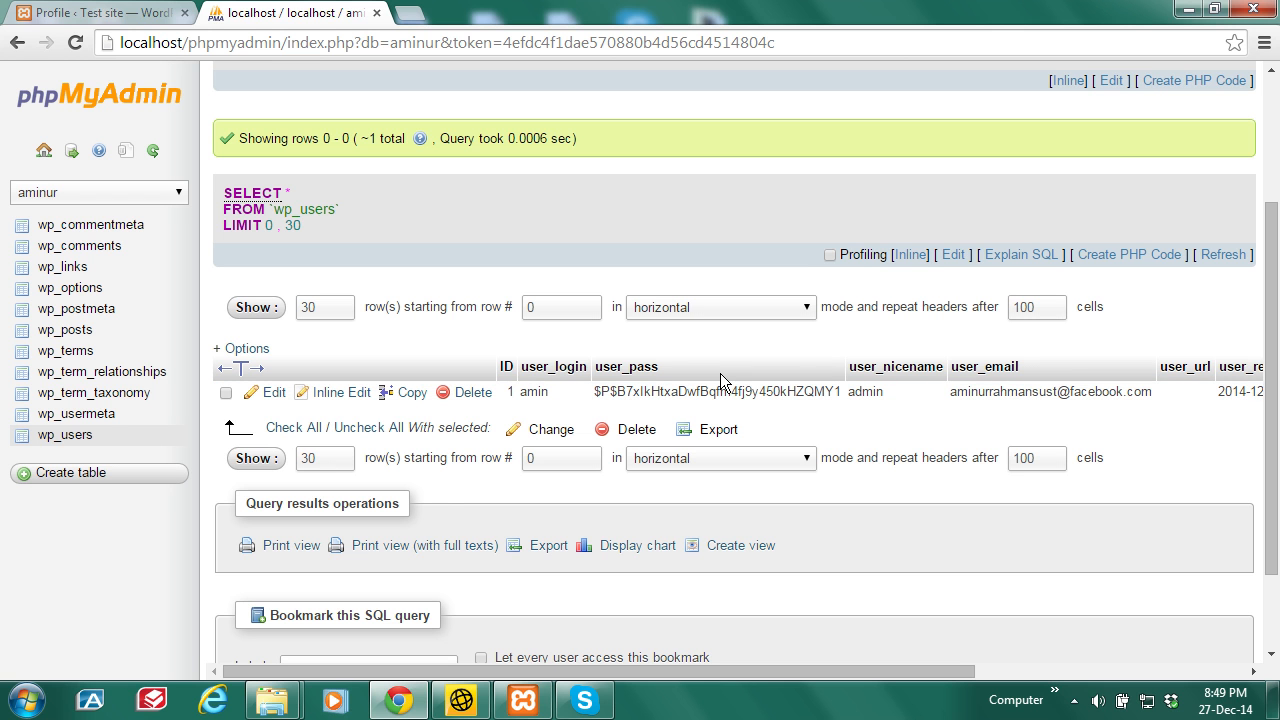
Step: Reopen the edit form for wp_users row ID 1 and start a blank browser tab
left_click(277, 395)
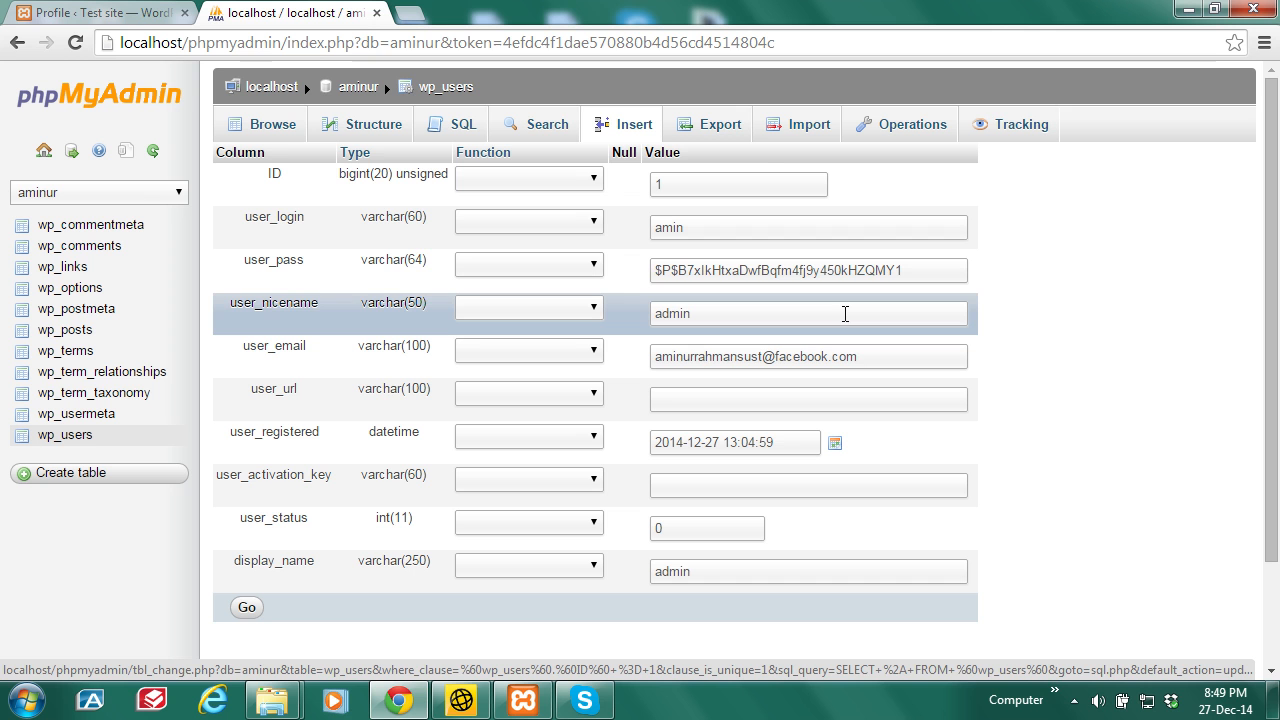
left_click(410, 17)
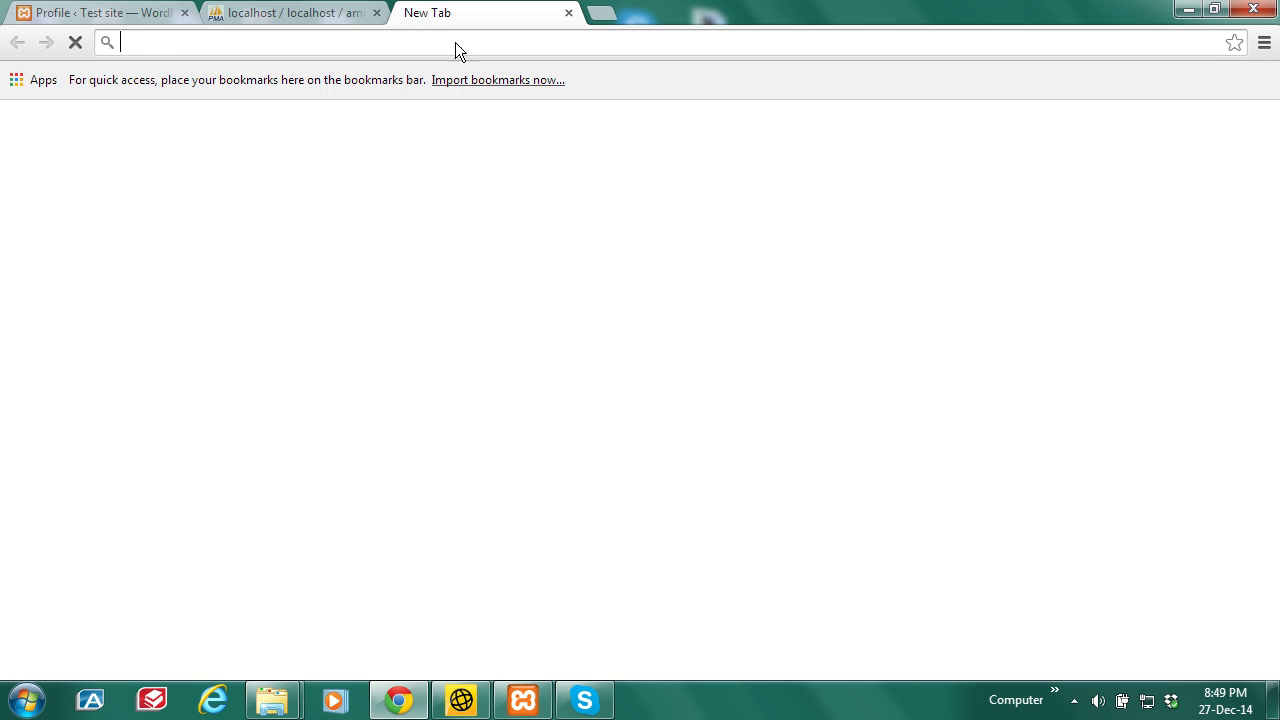
Step: Search Google for 'md5 hash generator' and open the Online MD5 Hash Generator site
type("md5")
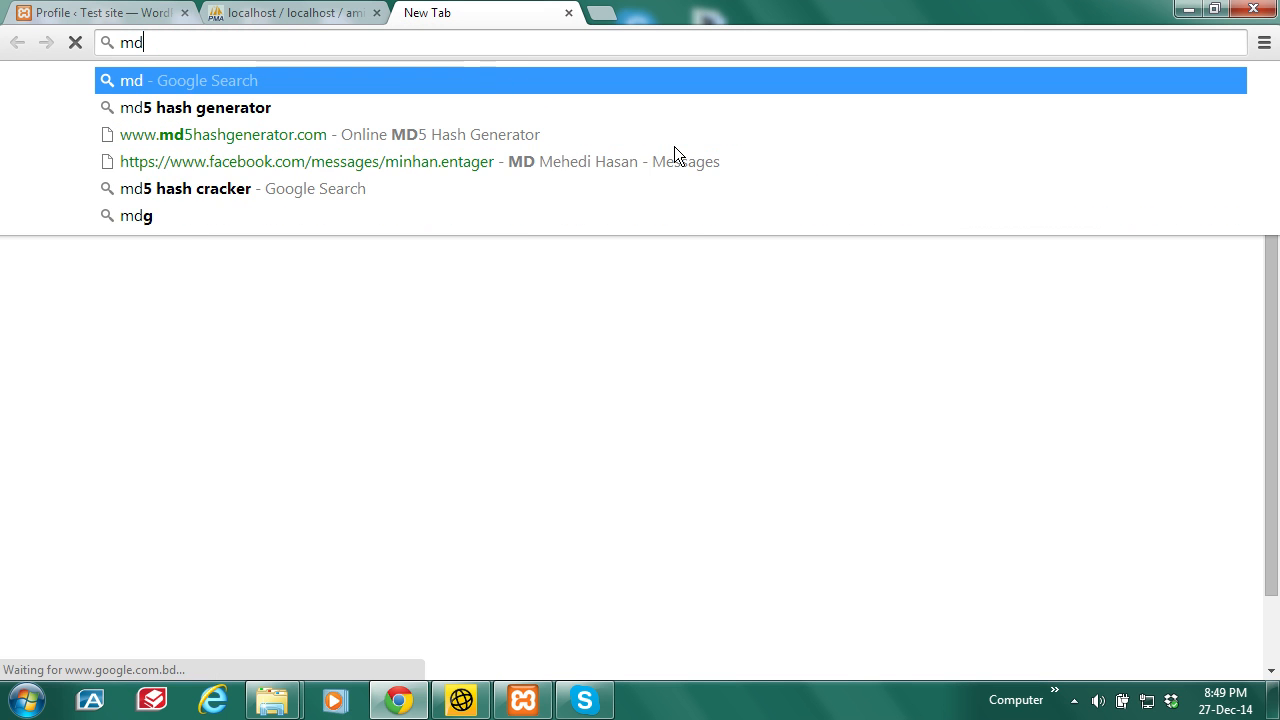
left_click(244, 108)
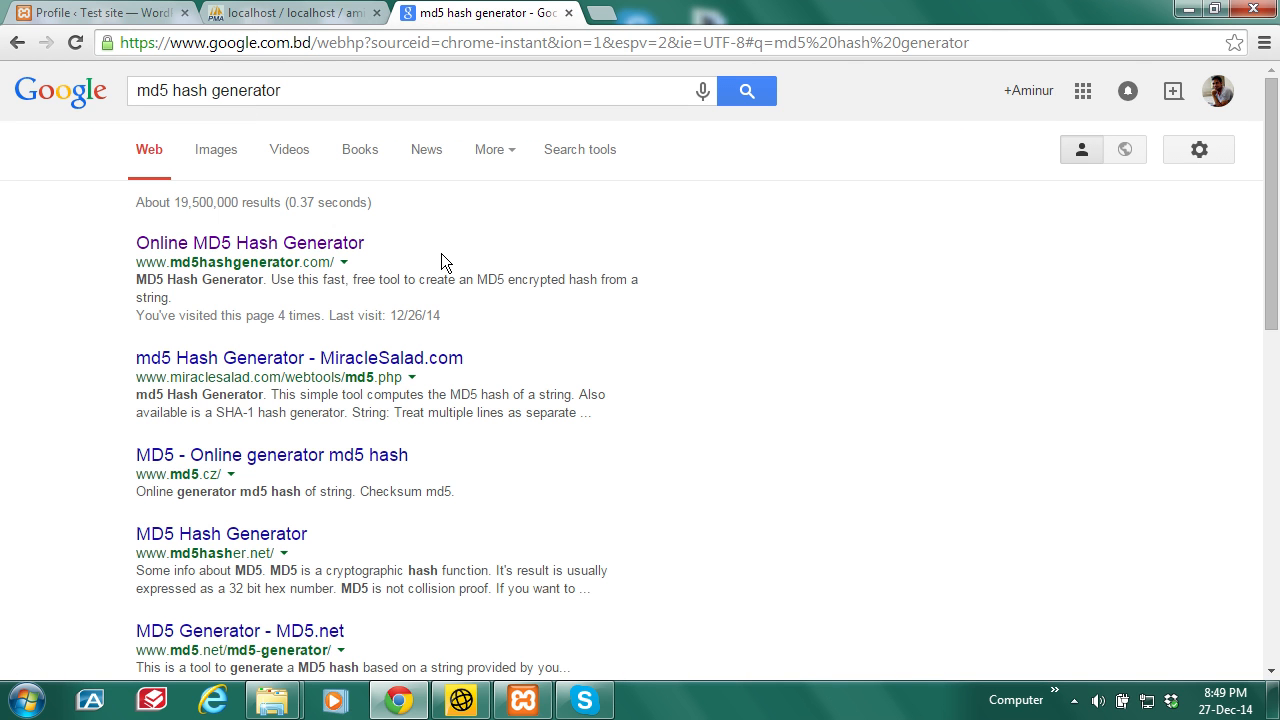
left_click(263, 248)
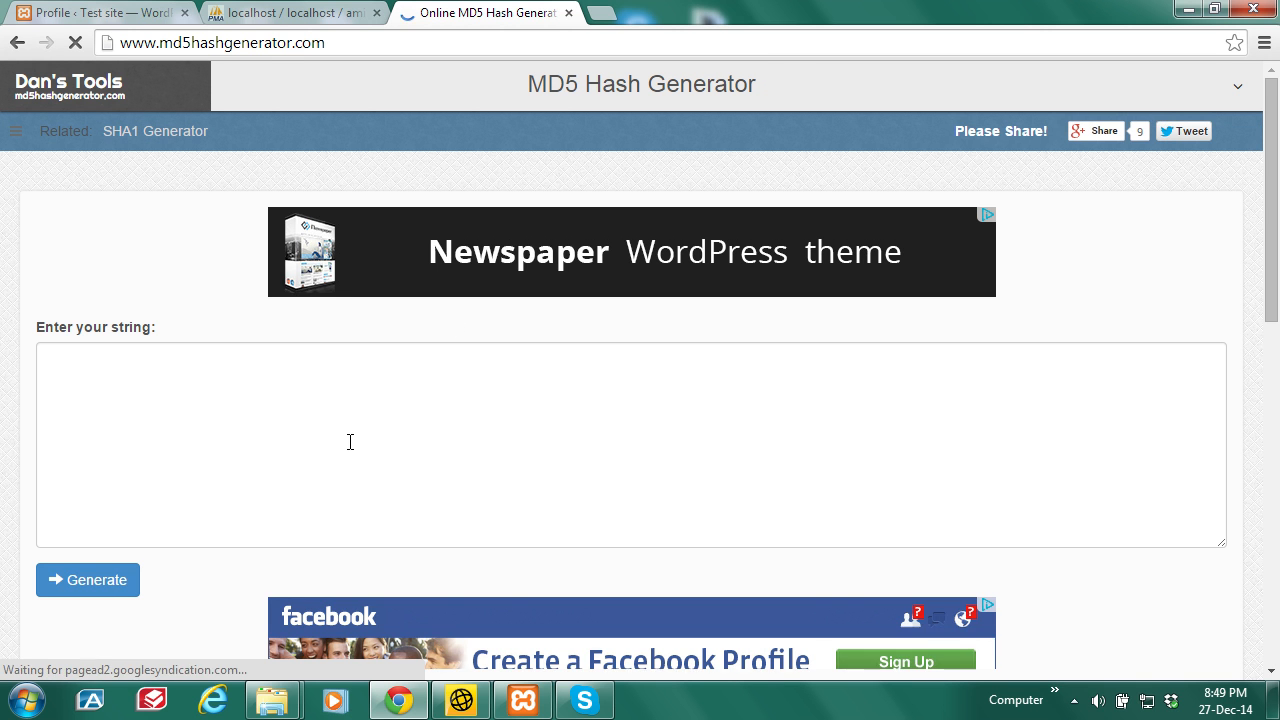
Step: Generate the MD5 hash of the new password and copy the resulting hash
left_click(318, 475)
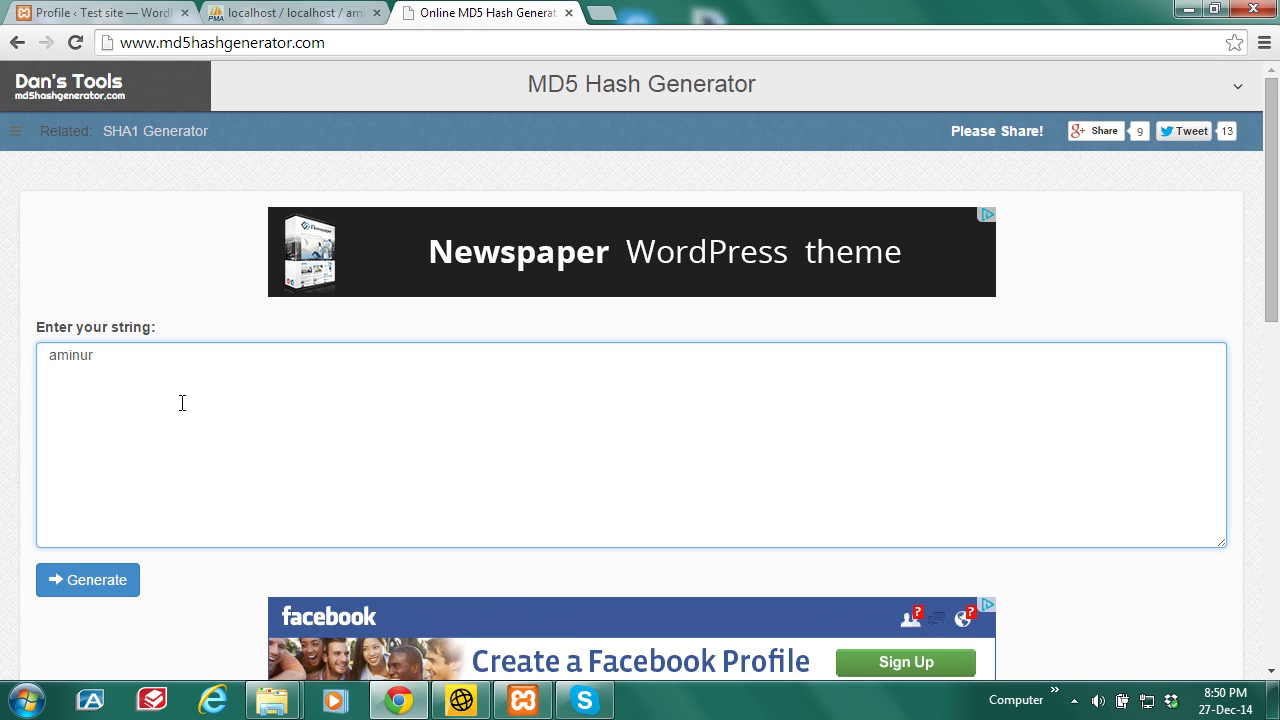
left_click(97, 590)
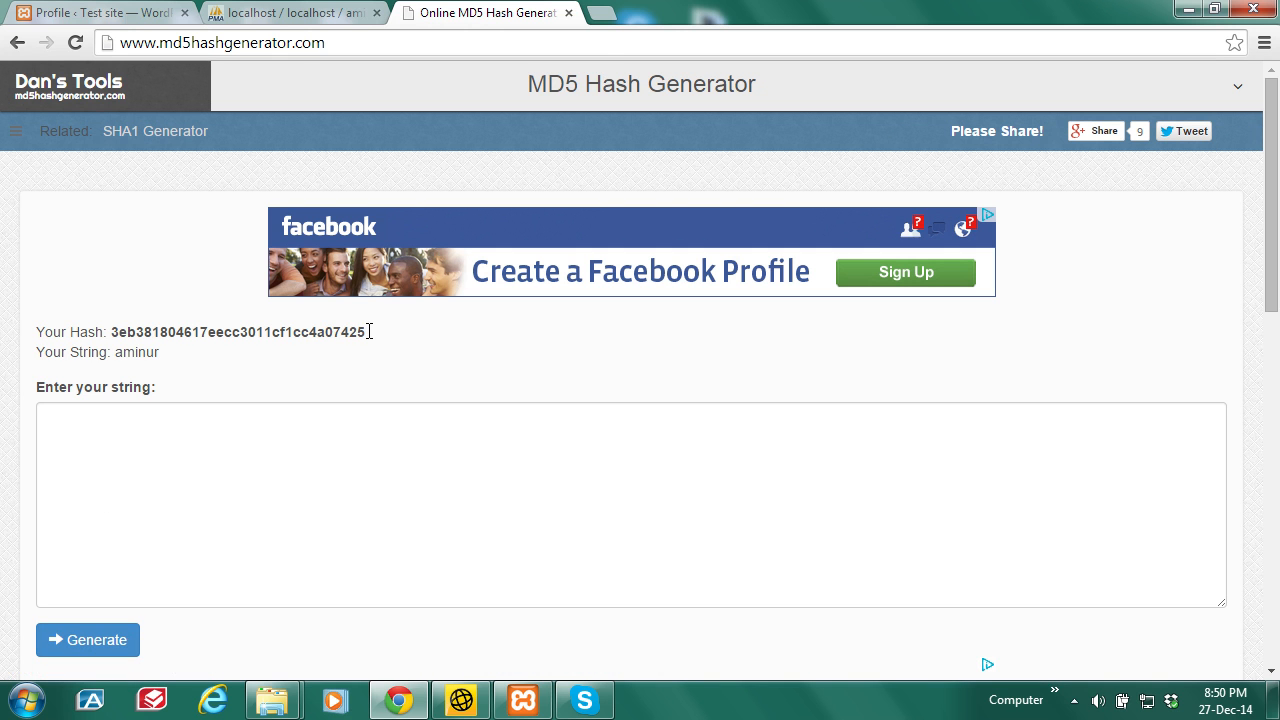
left_click_drag(366, 332, 113, 340)
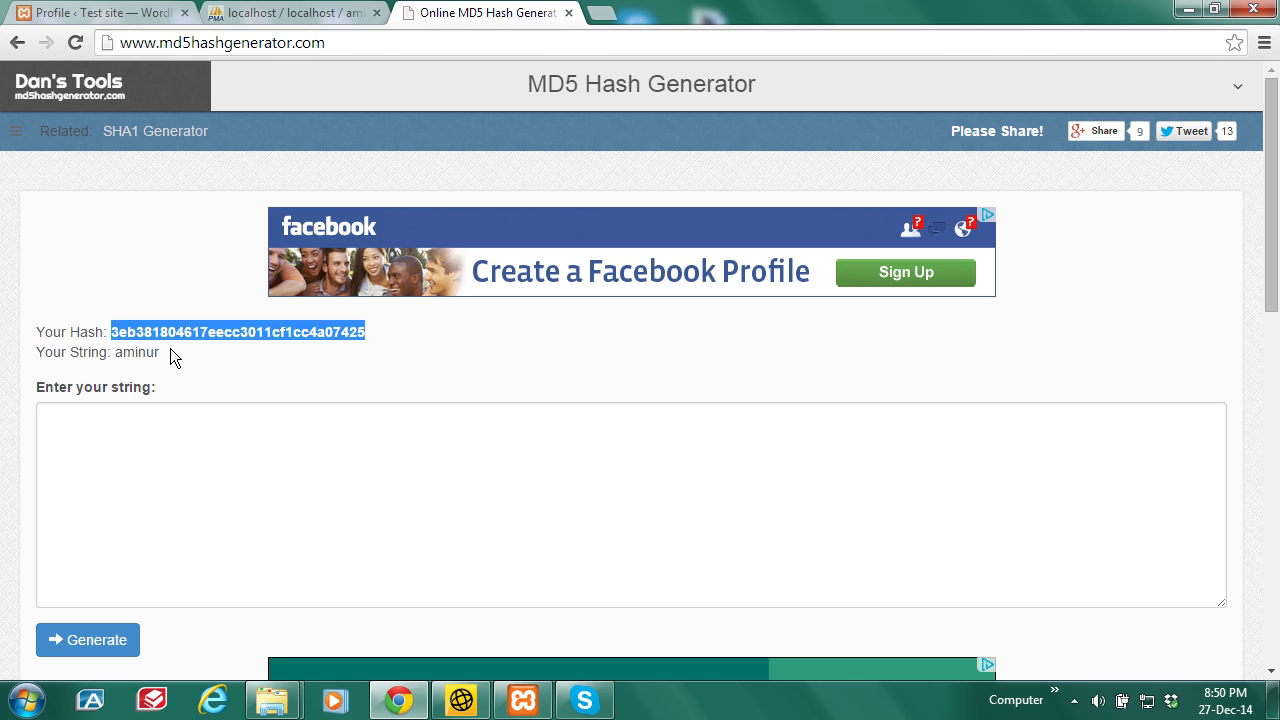
right_click(193, 337)
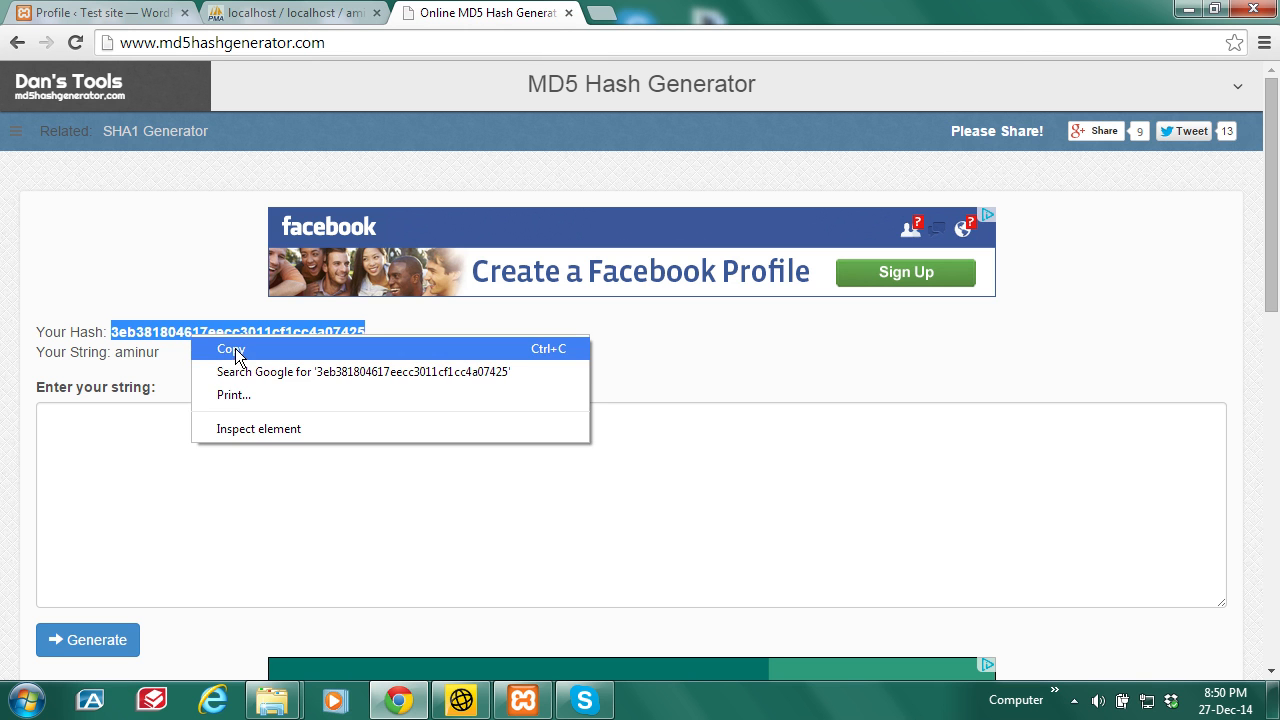
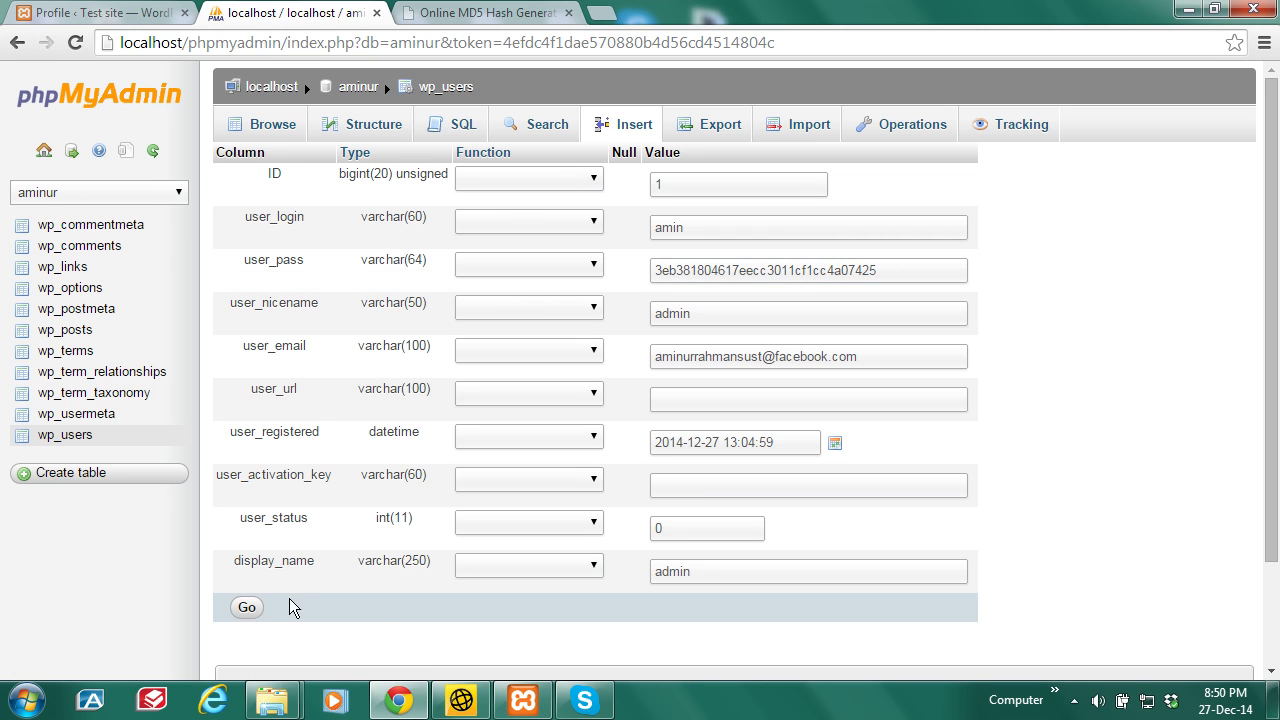
Step: Save the MD5 hash as user_pass for wp_users ID 1, then return to the WordPress profile
left_click(247, 607)
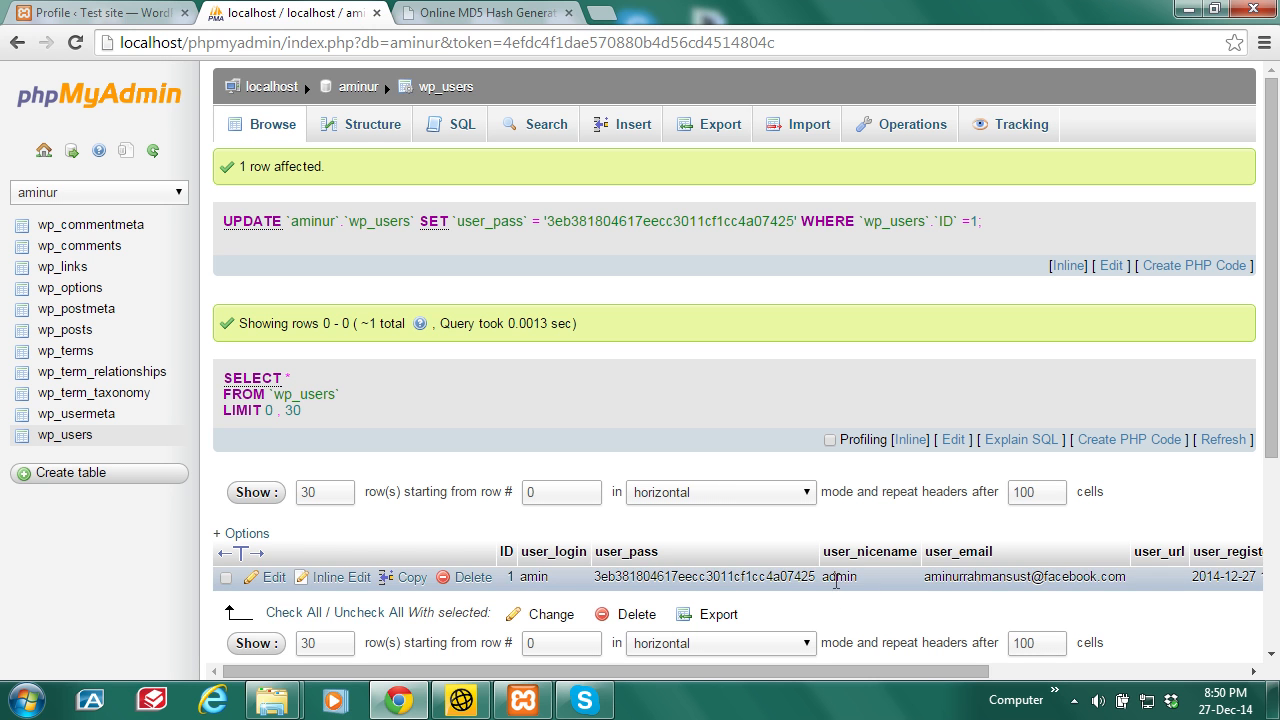
left_click(90, 12)
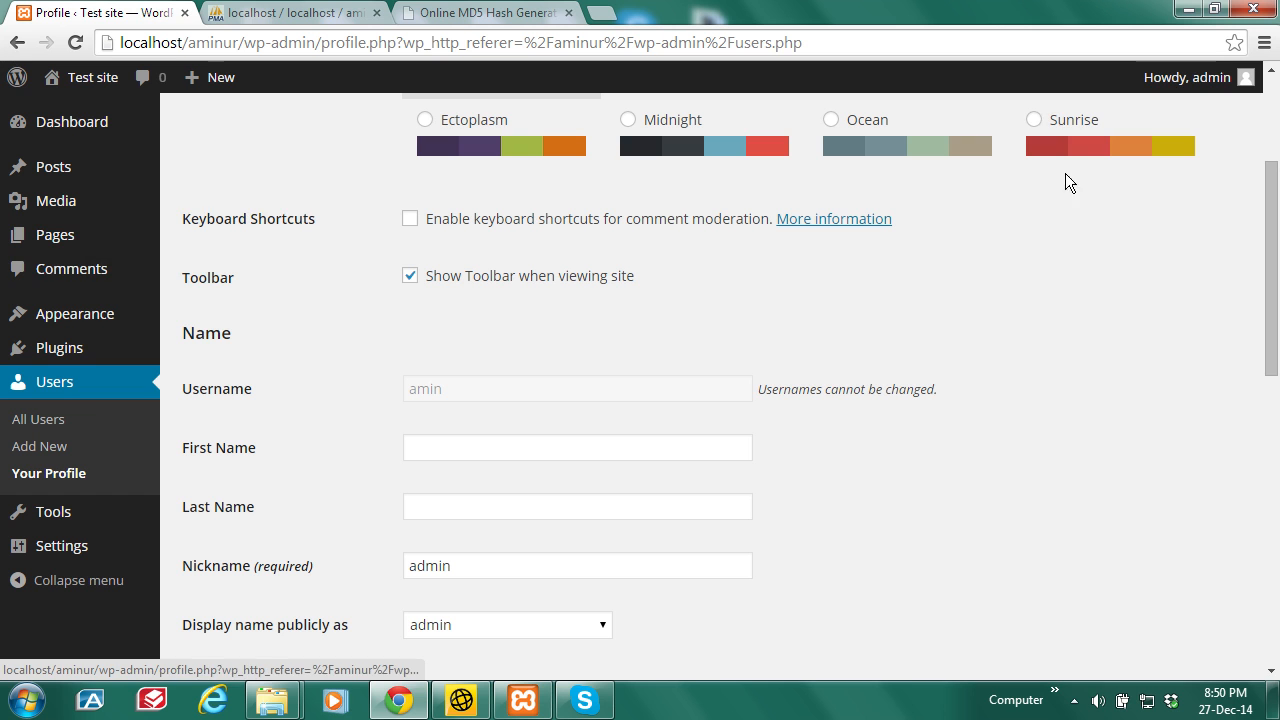
Step: Log out of WordPress from the Howdy, admin menu
mouse_move(1218, 82)
left_click(1131, 200)
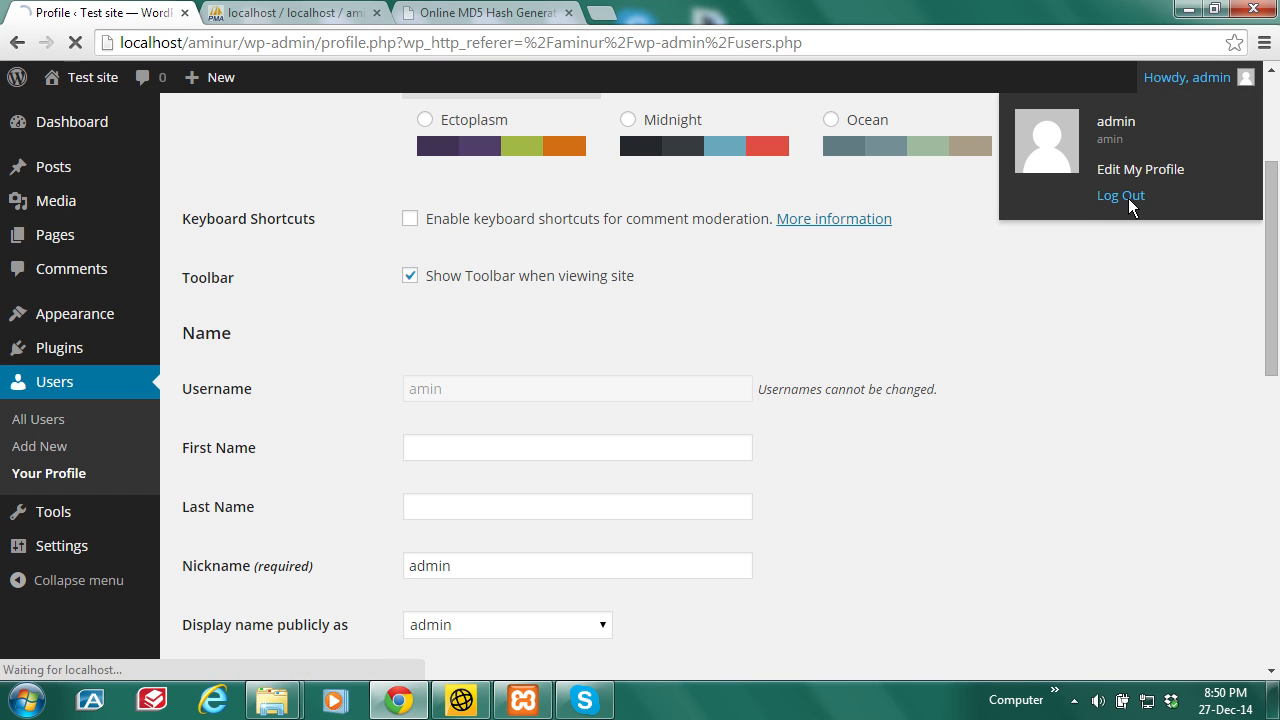
left_click(457, 207)
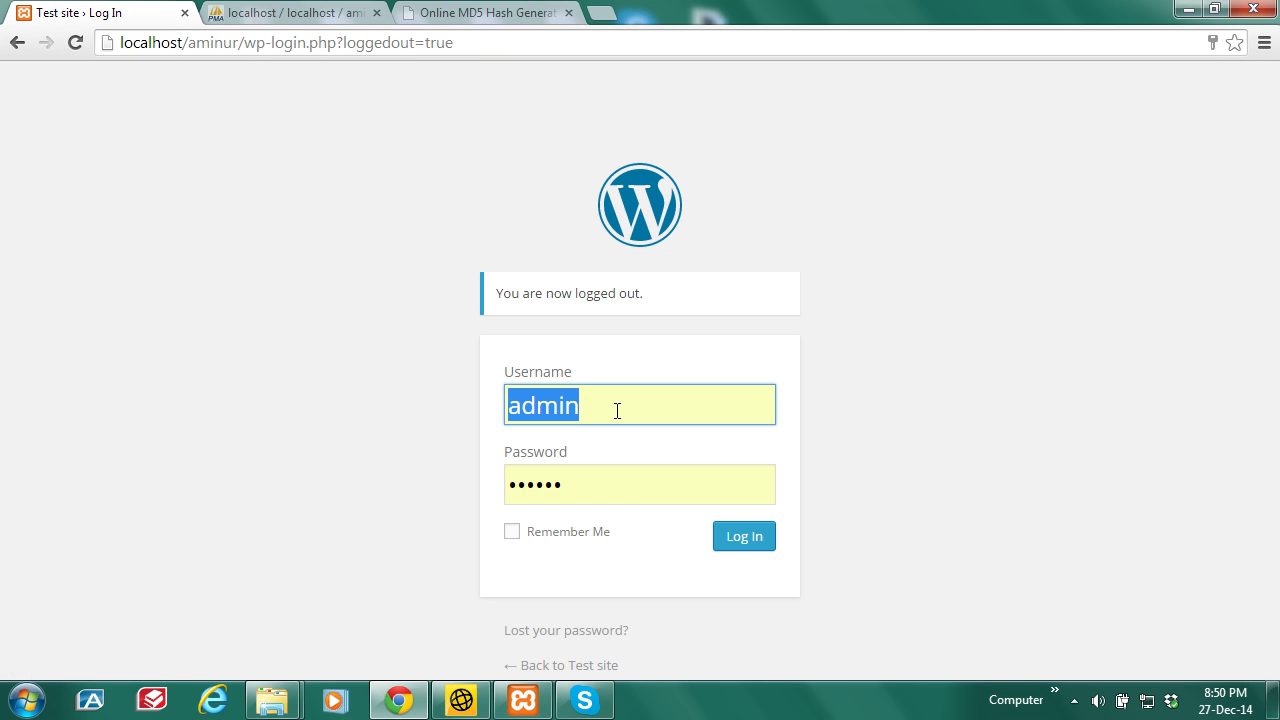
Step: Log back in with the new username and password, declining to save the password
type("amin")
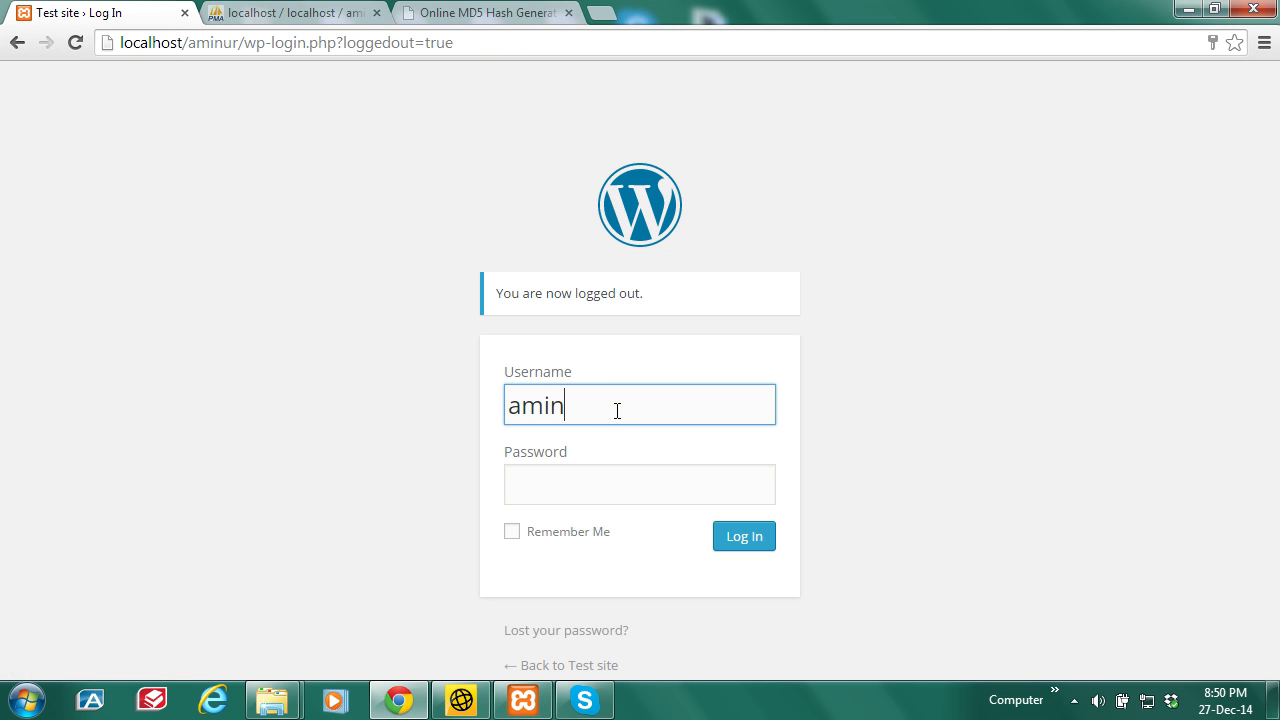
left_click(912, 432)
left_click(543, 502)
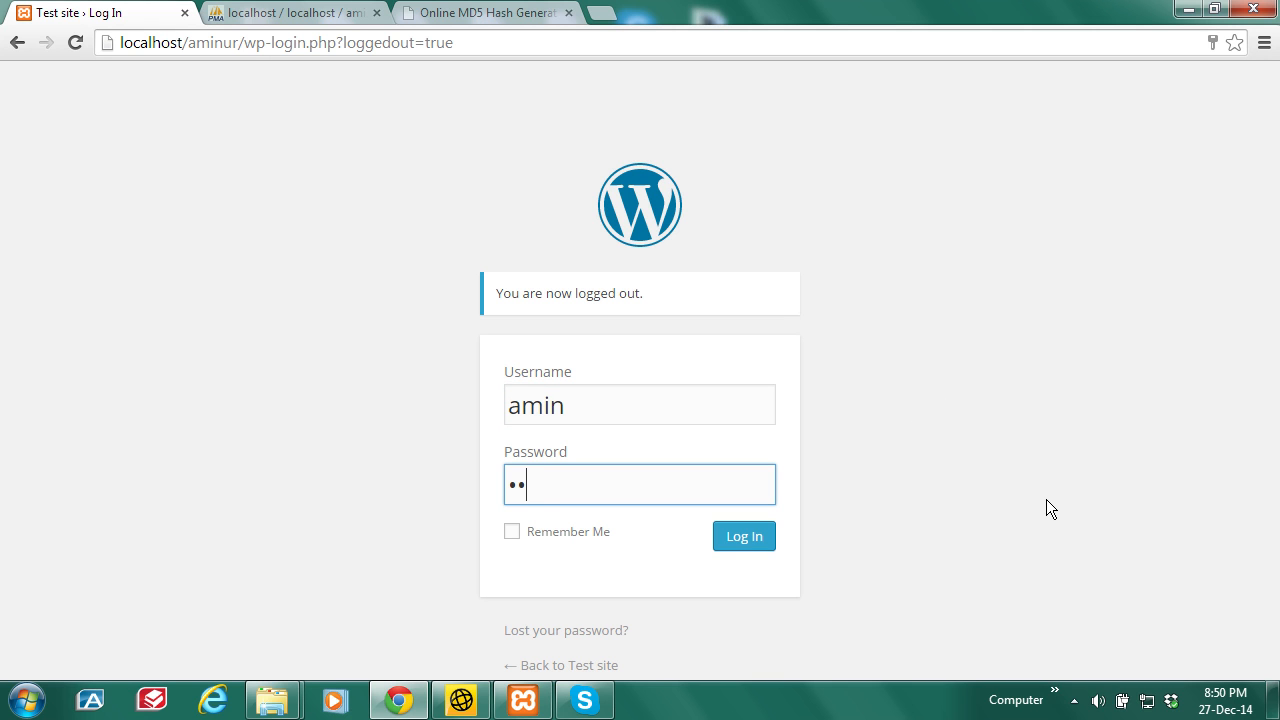
left_click(751, 540)
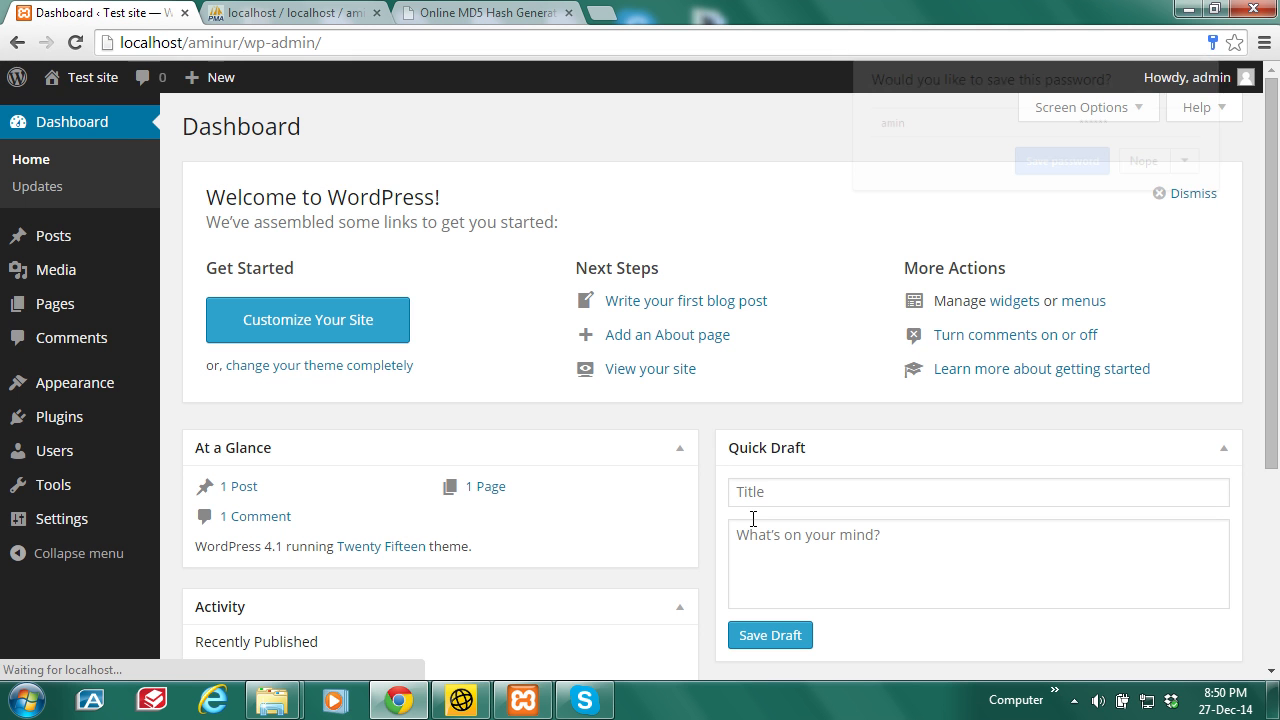
left_click(1143, 161)
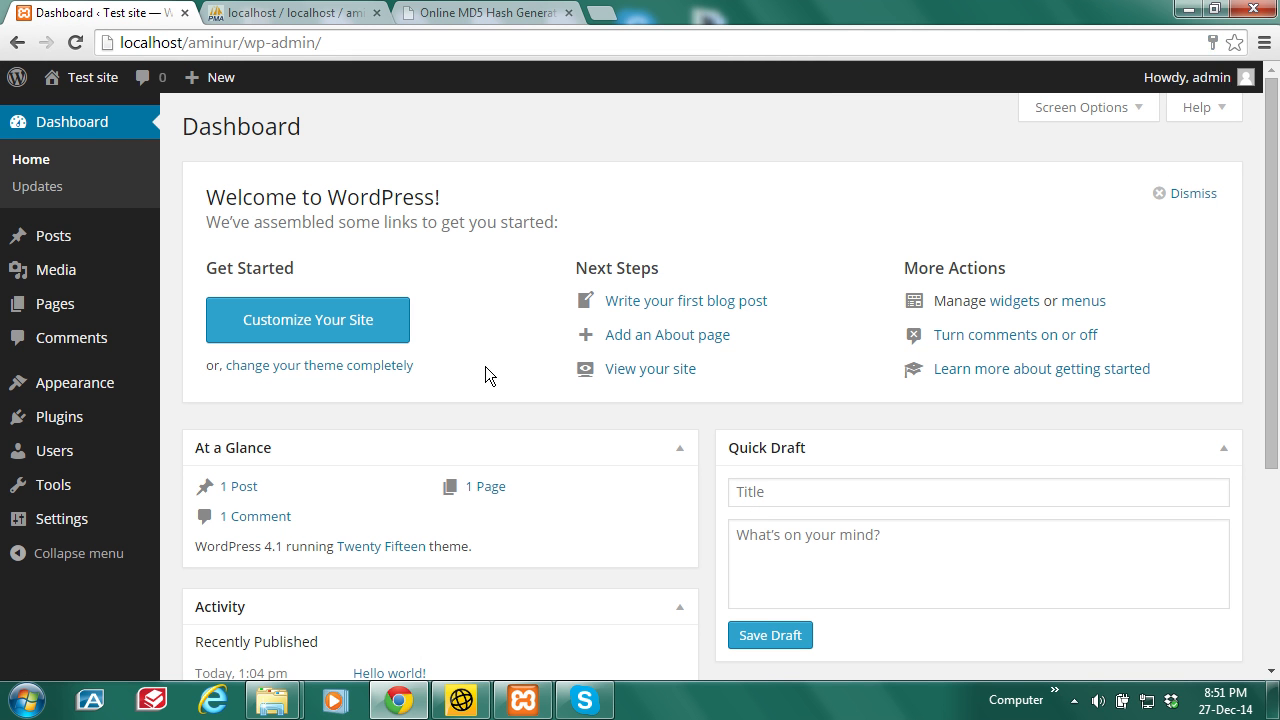
left_click(295, 13)
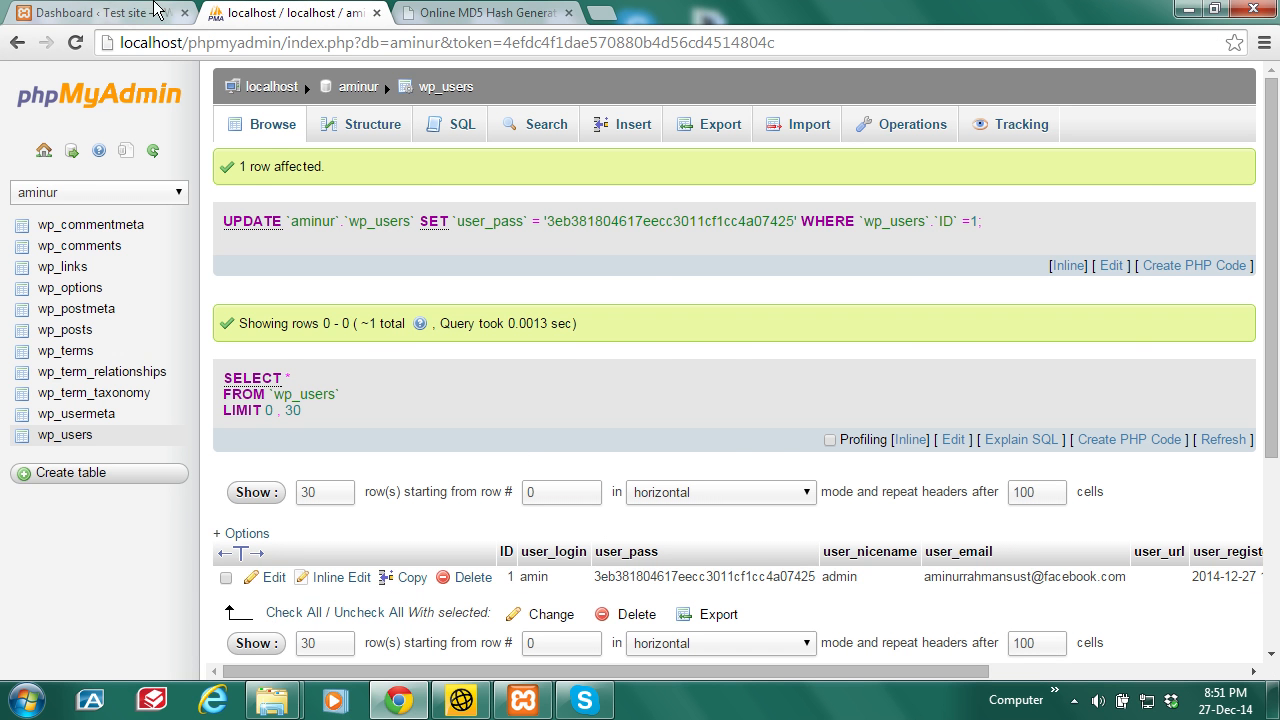
left_click(113, 10)
Step: Open the Installed Plugins list and close the MD5 hash generator tab
mouse_move(63, 418)
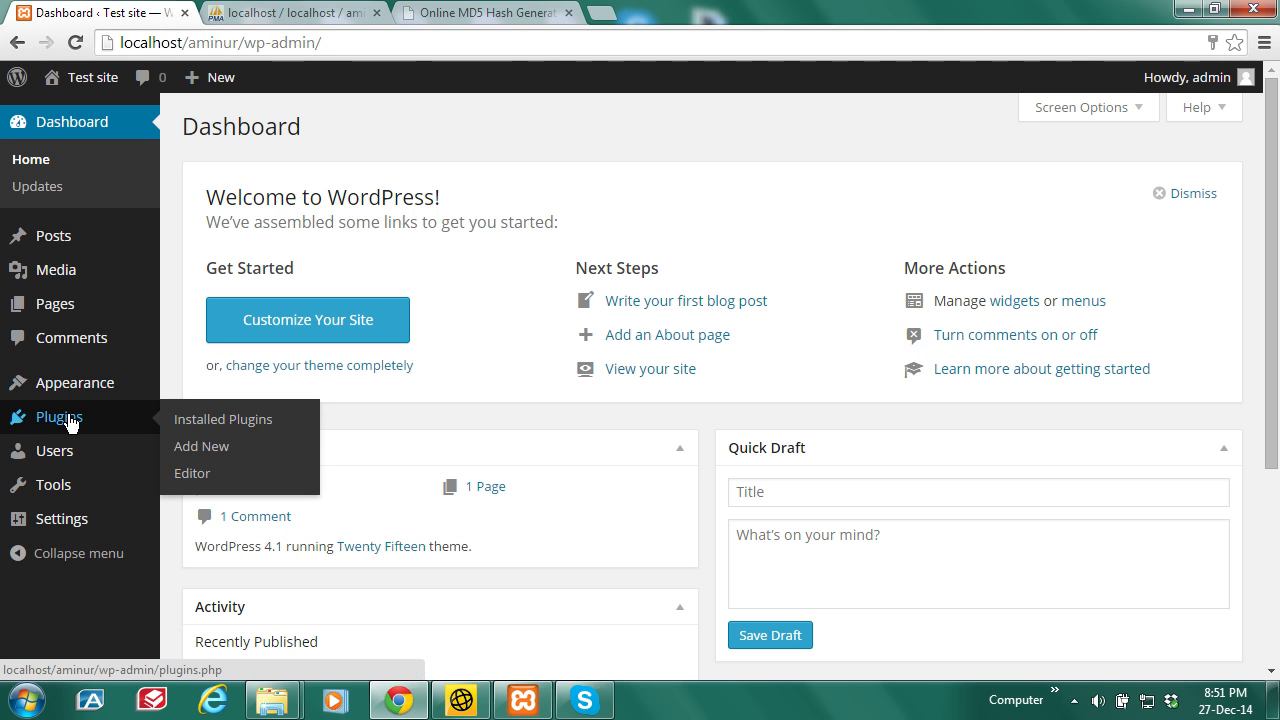
left_click(207, 421)
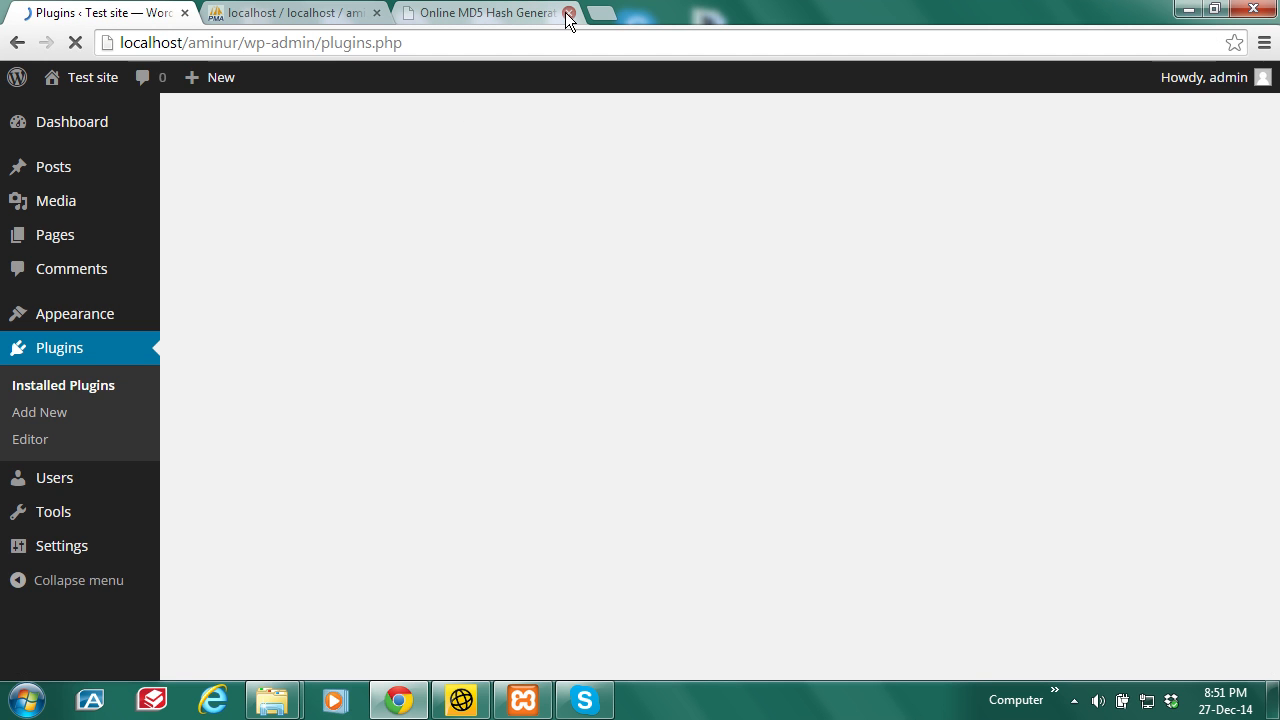
left_click(567, 13)
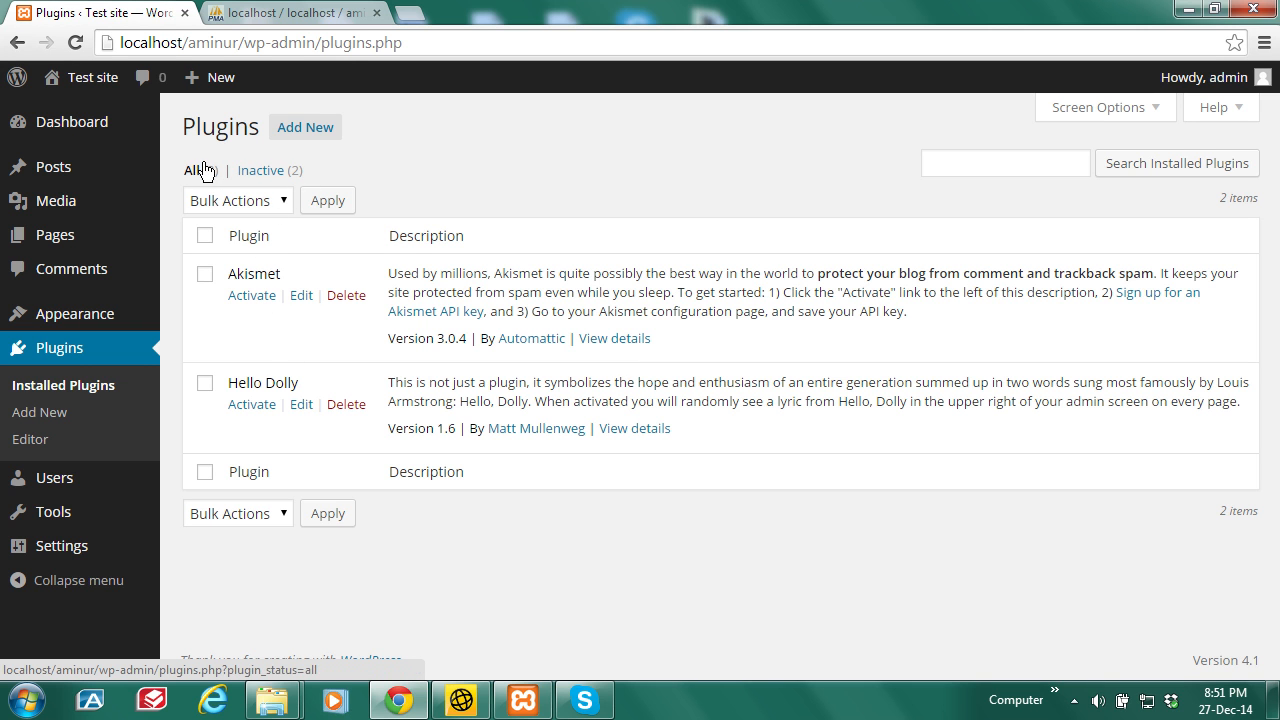
Step: Install and activate the Theme Check plugin from Add New
left_click(307, 131)
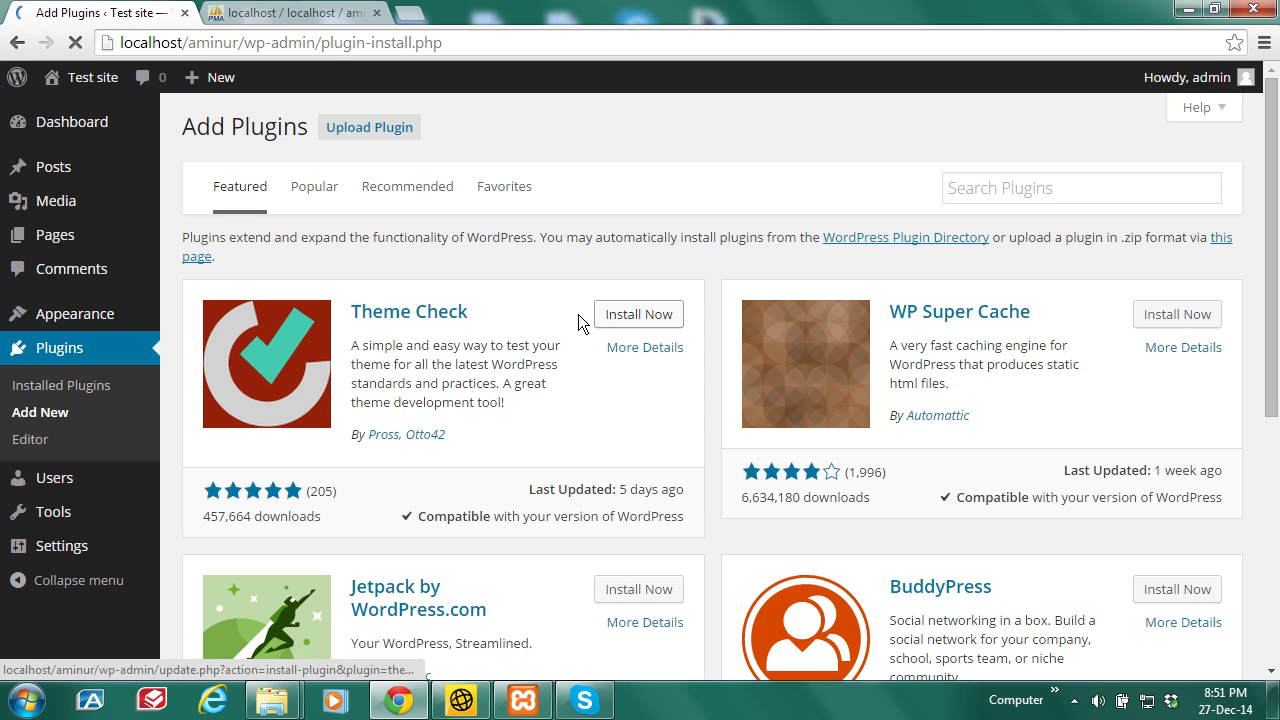
left_click(639, 318)
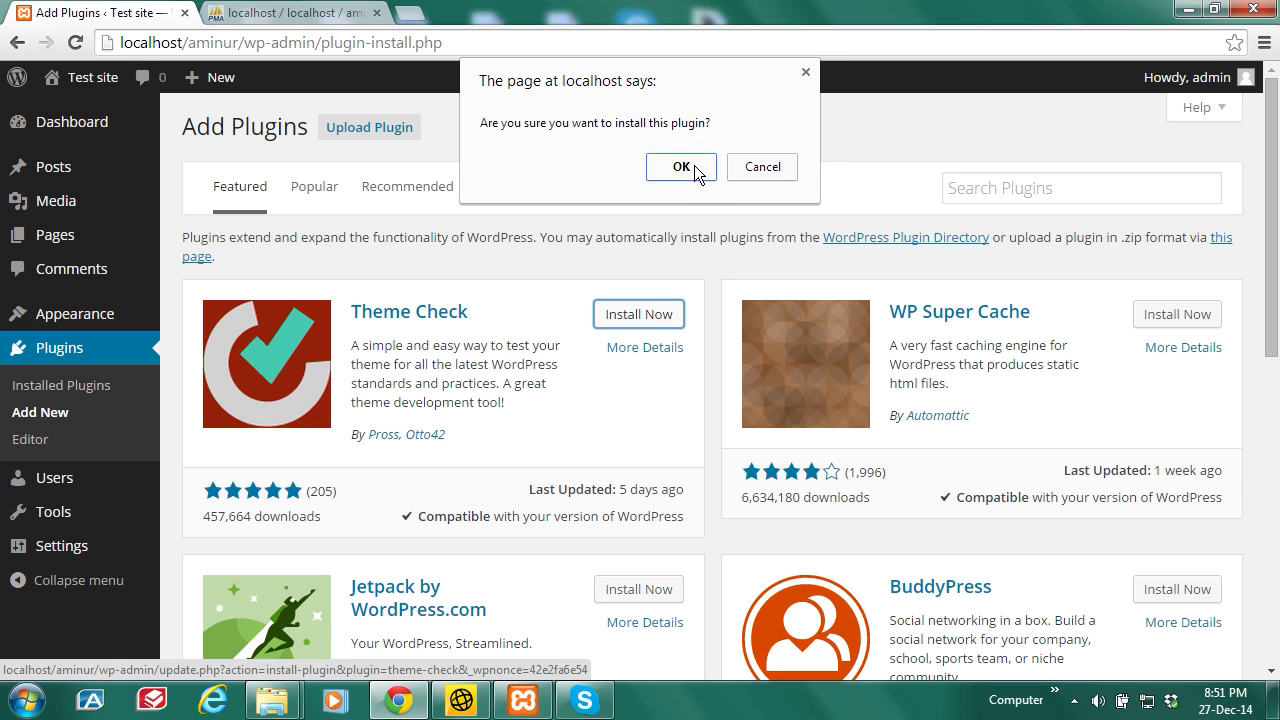
left_click(694, 166)
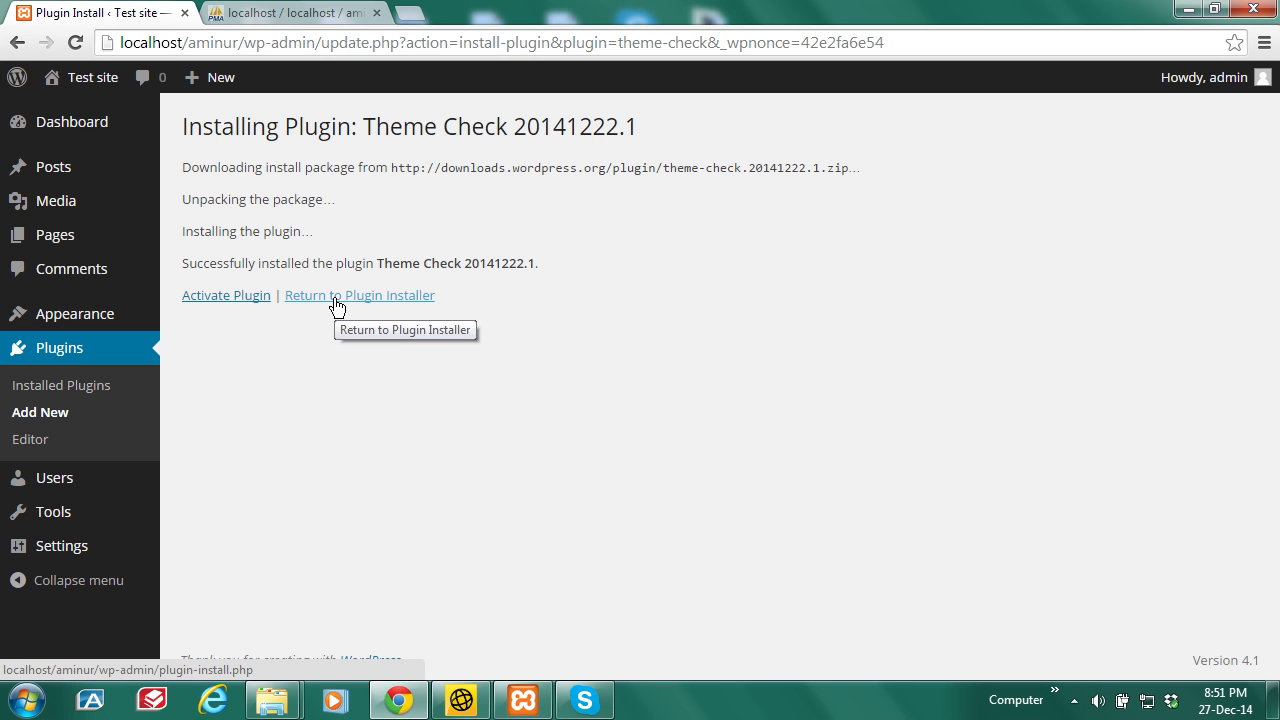
left_click(224, 304)
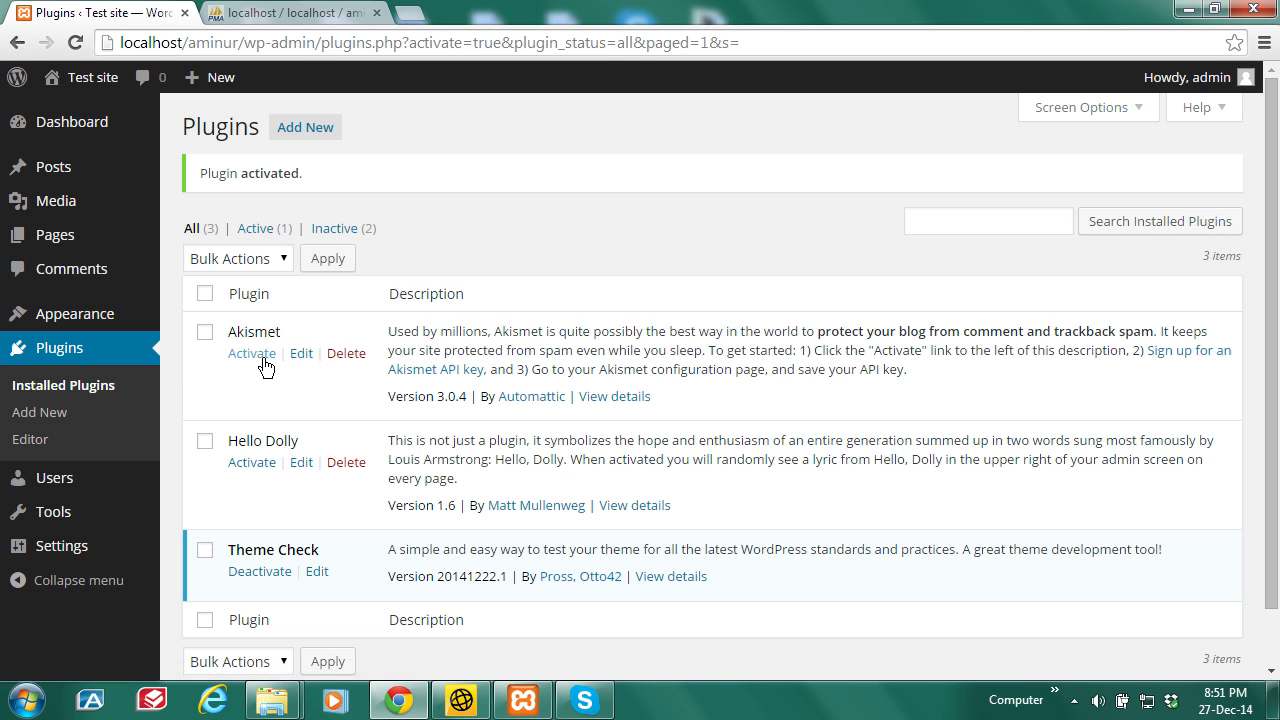
left_click(320, 140)
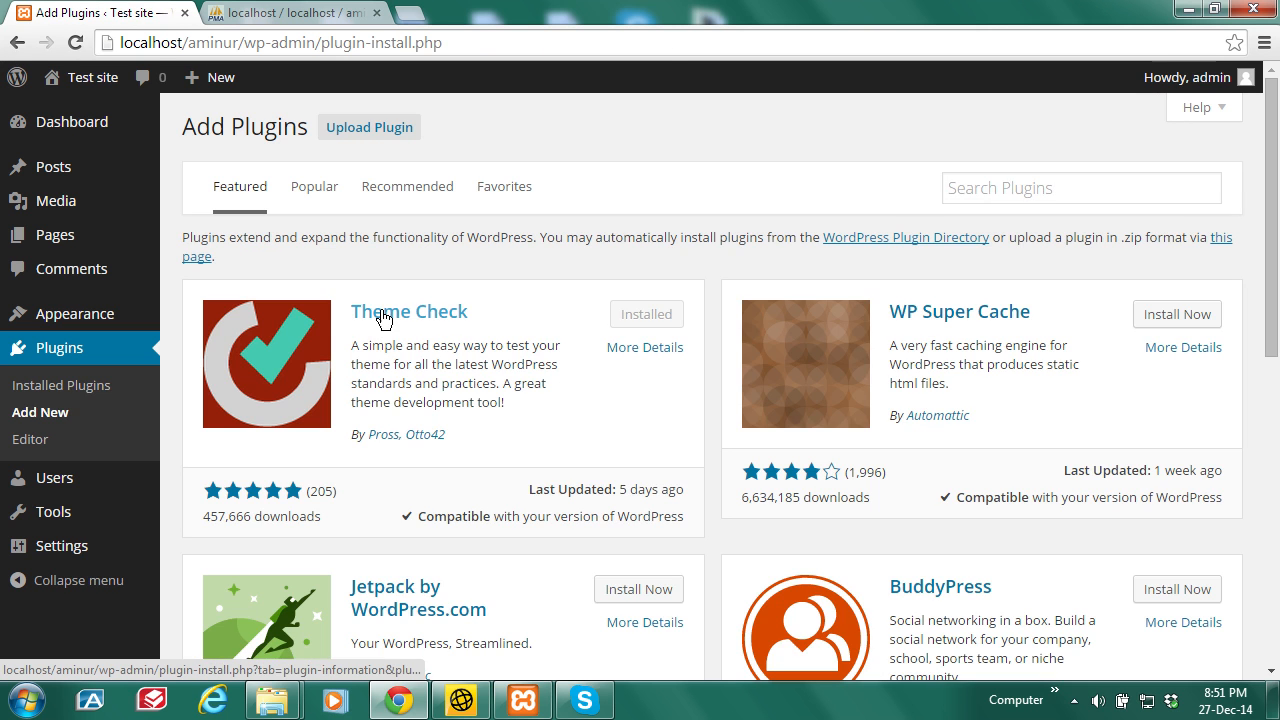
Step: Install Contact Form 7 from the Popular plugins list and return to that list
left_click(304, 195)
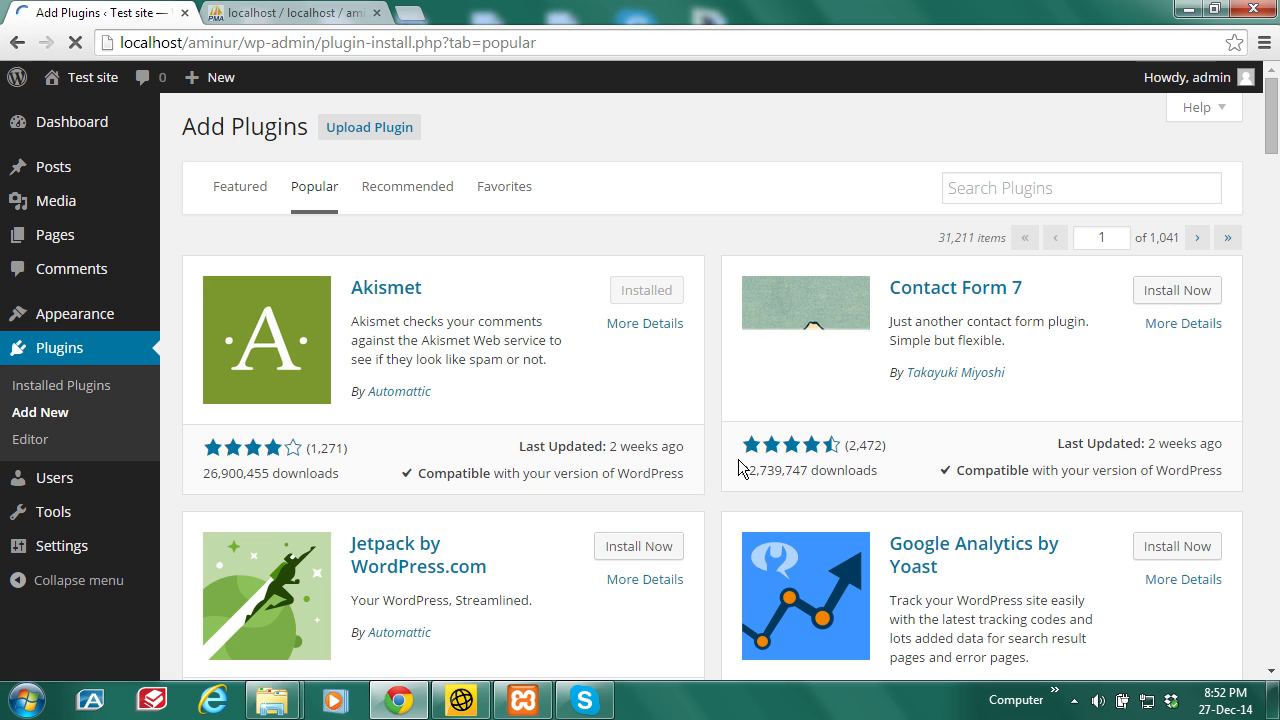
left_click(1178, 292)
left_click(686, 171)
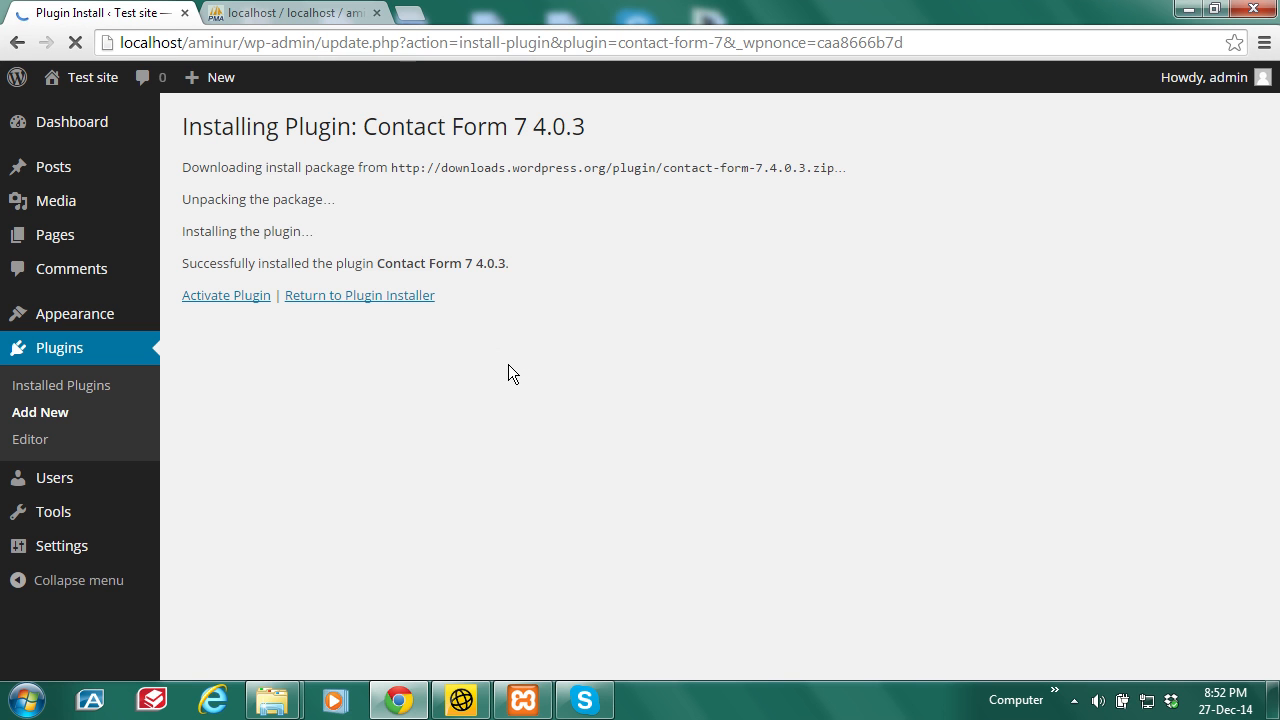
left_click(360, 297)
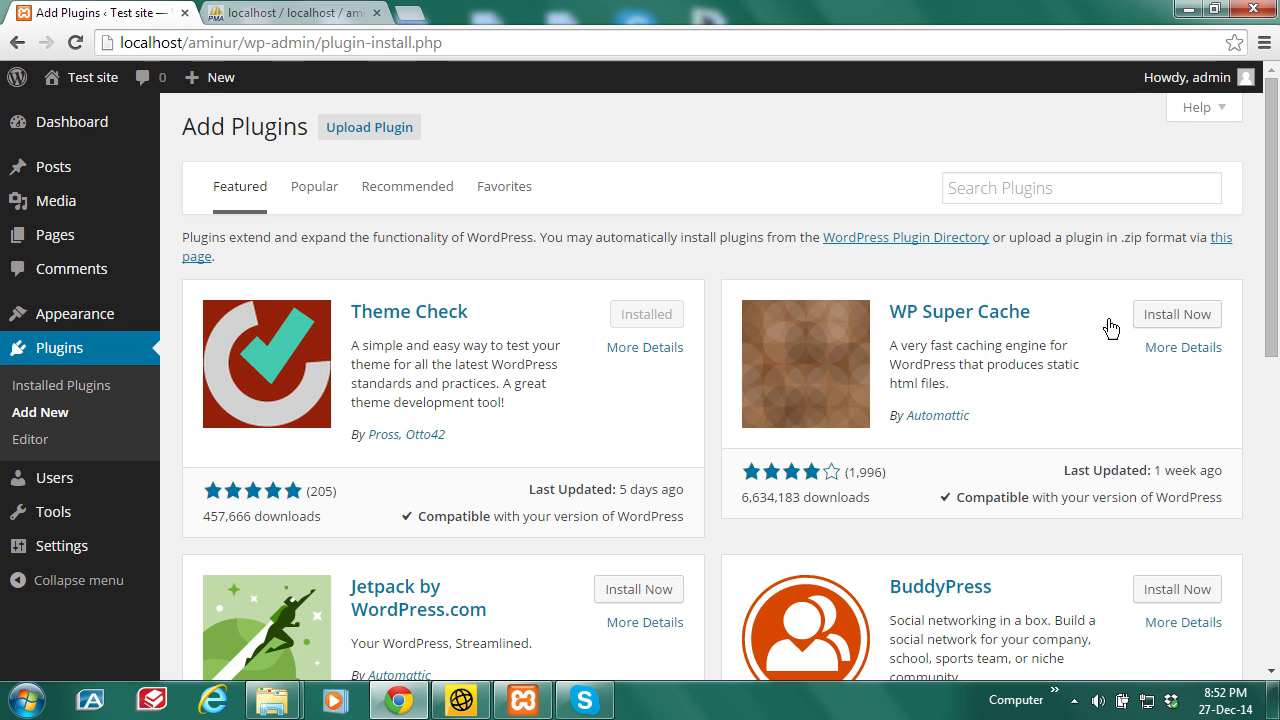
left_click(320, 189)
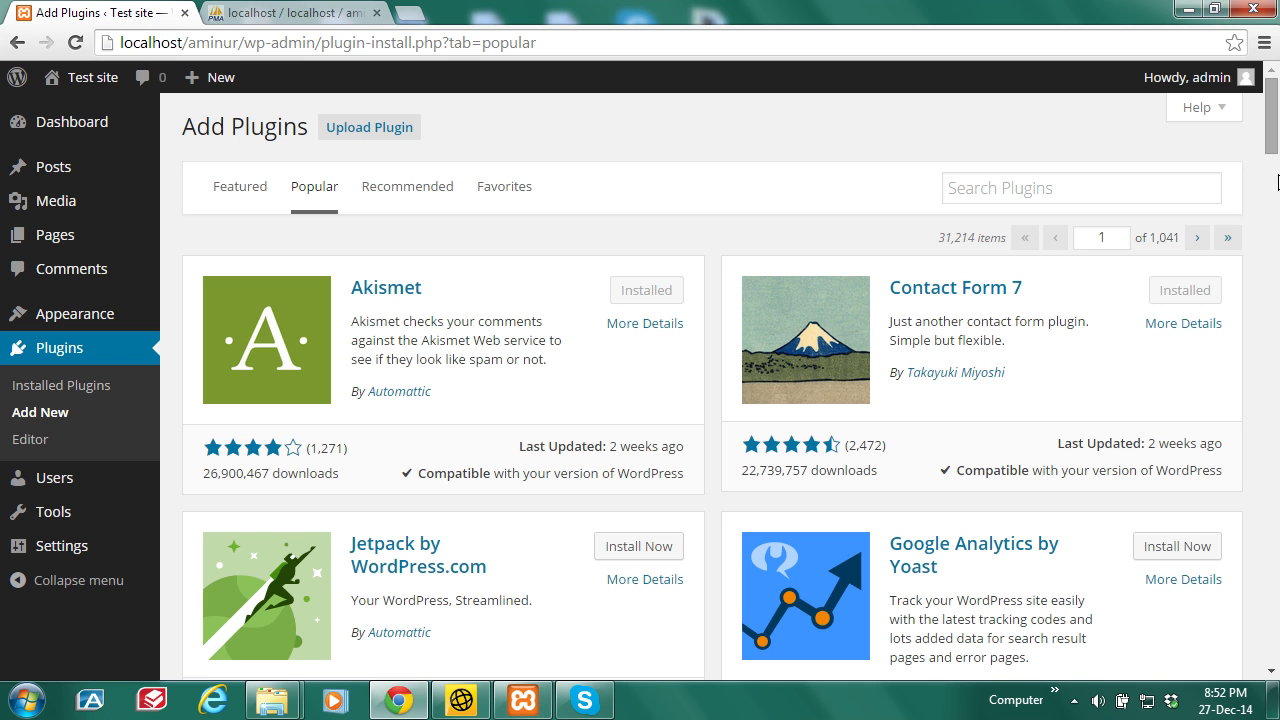
left_click_drag(1274, 135, 1278, 205)
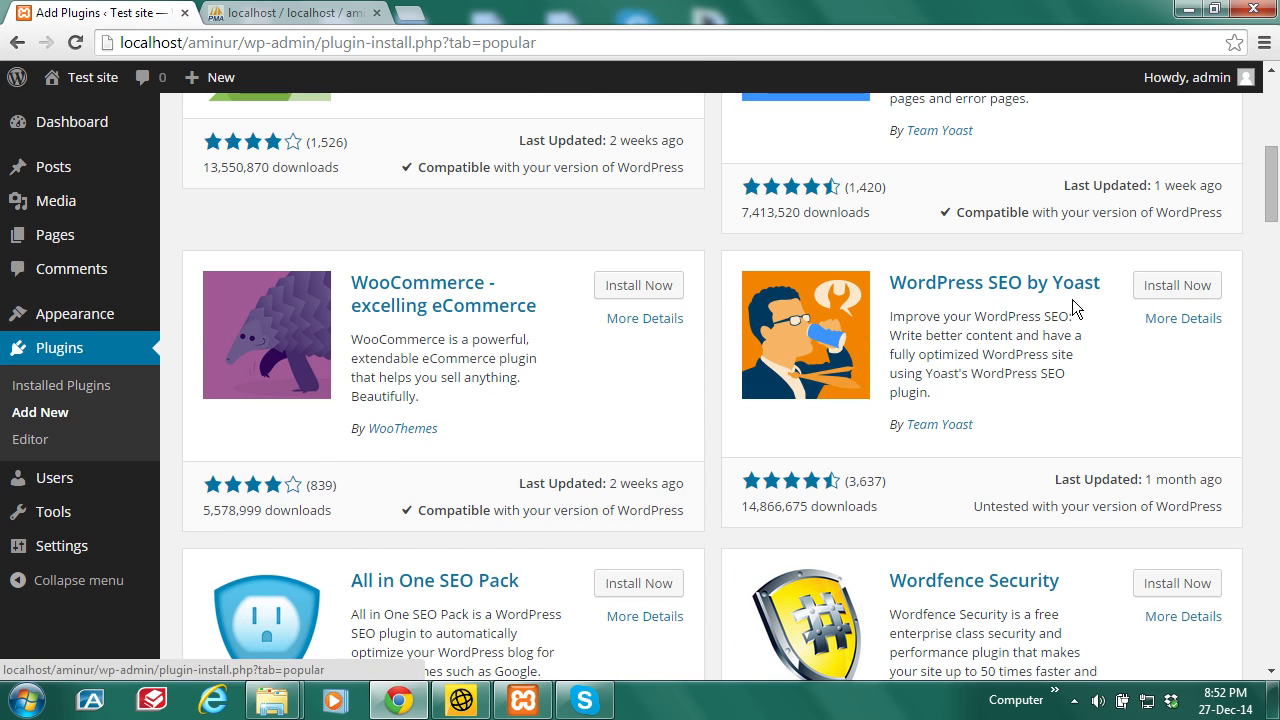
Step: Install WordPress SEO by Yoast and return to the plugin installer
left_click(1162, 288)
left_click(682, 165)
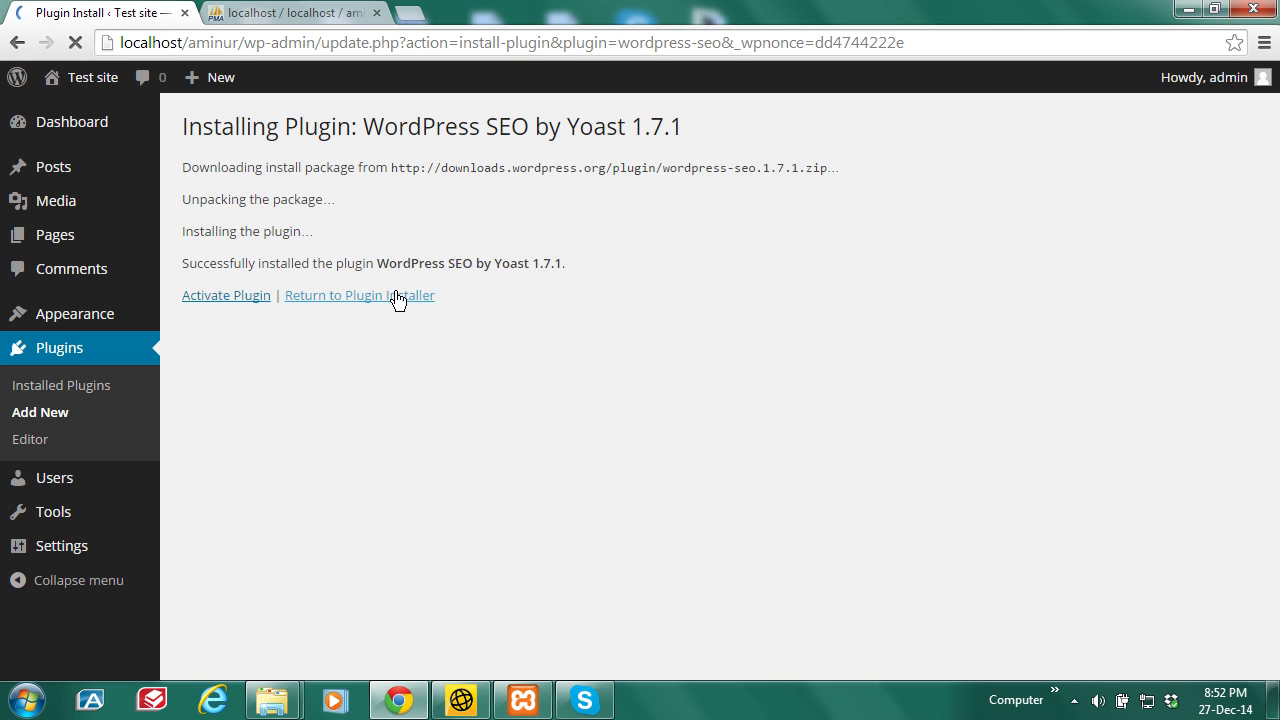
left_click(334, 298)
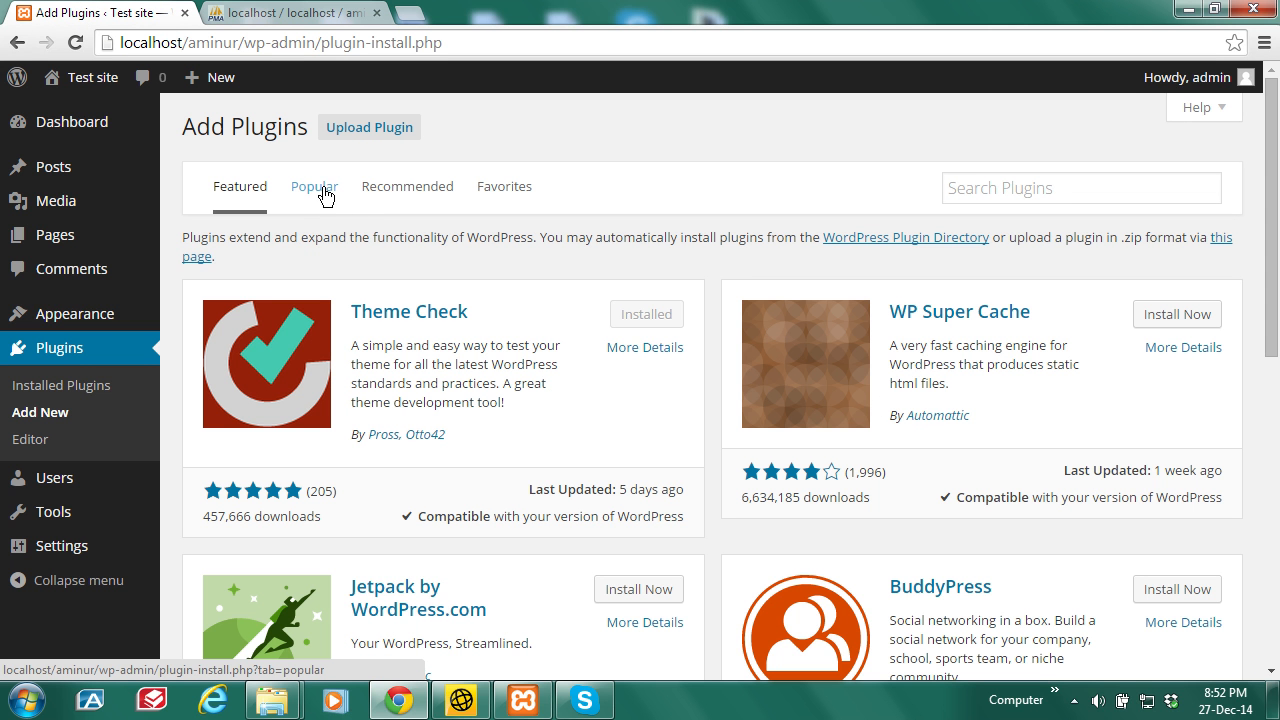
Step: Reopen the Popular plugins list and select the Wordfence Security plugin name
left_click_drag(1276, 230, 1277, 330)
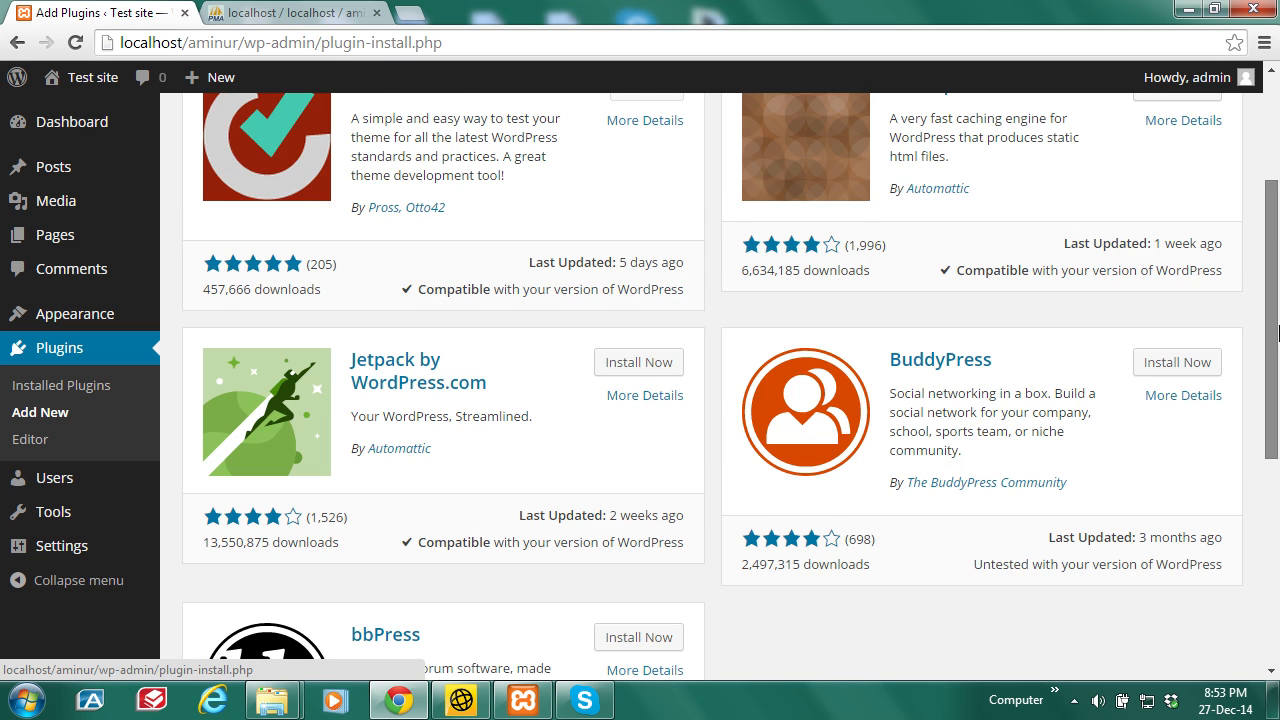
scroll(1277, 330, "up", 3)
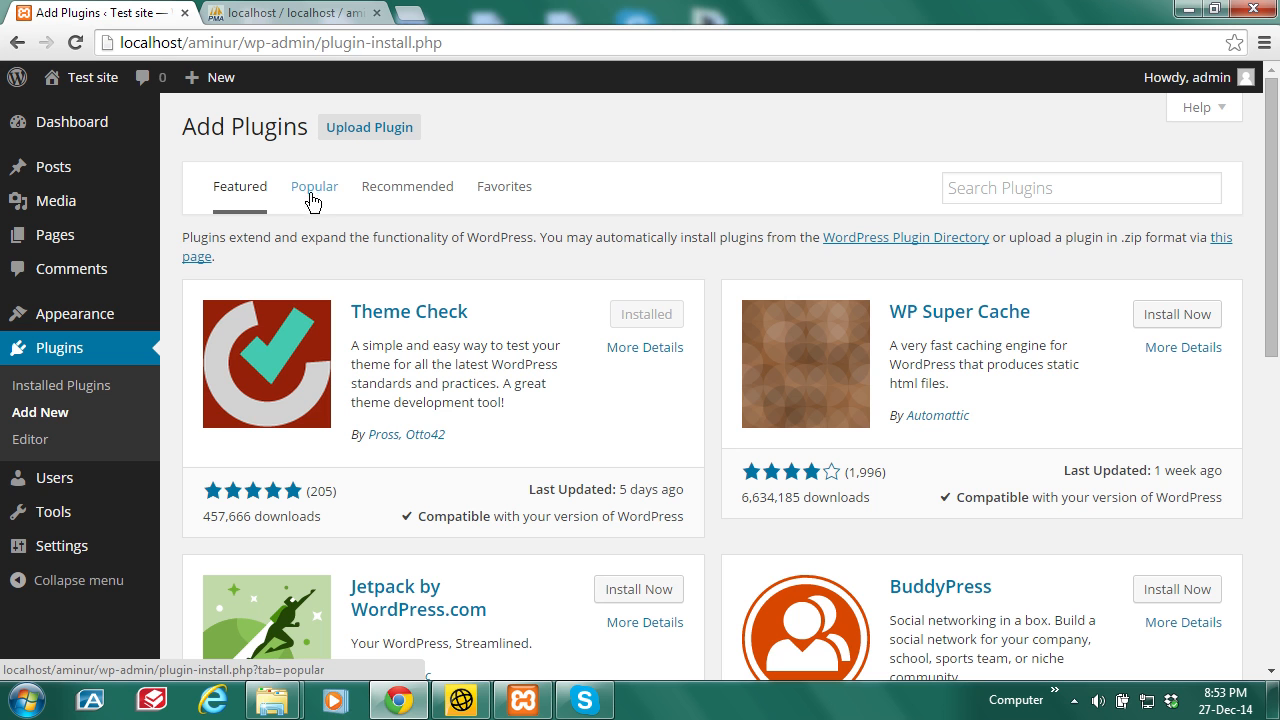
left_click(311, 196)
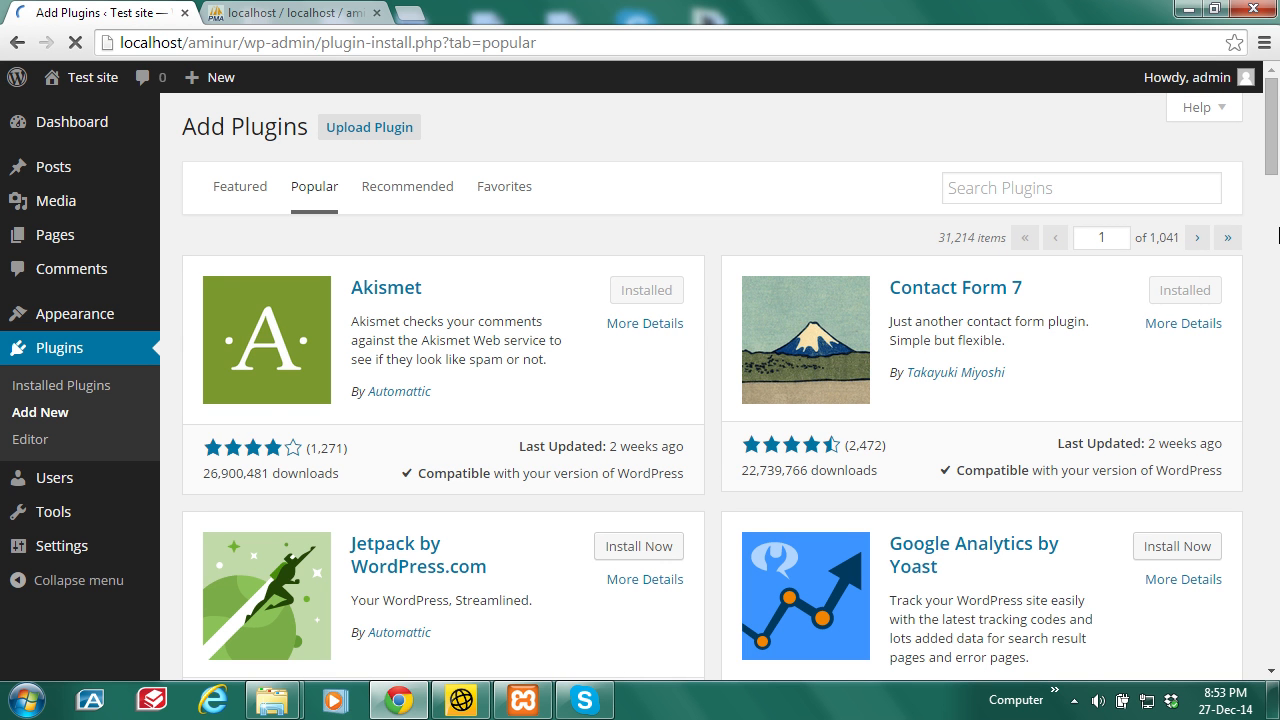
left_click_drag(1275, 132, 1277, 221)
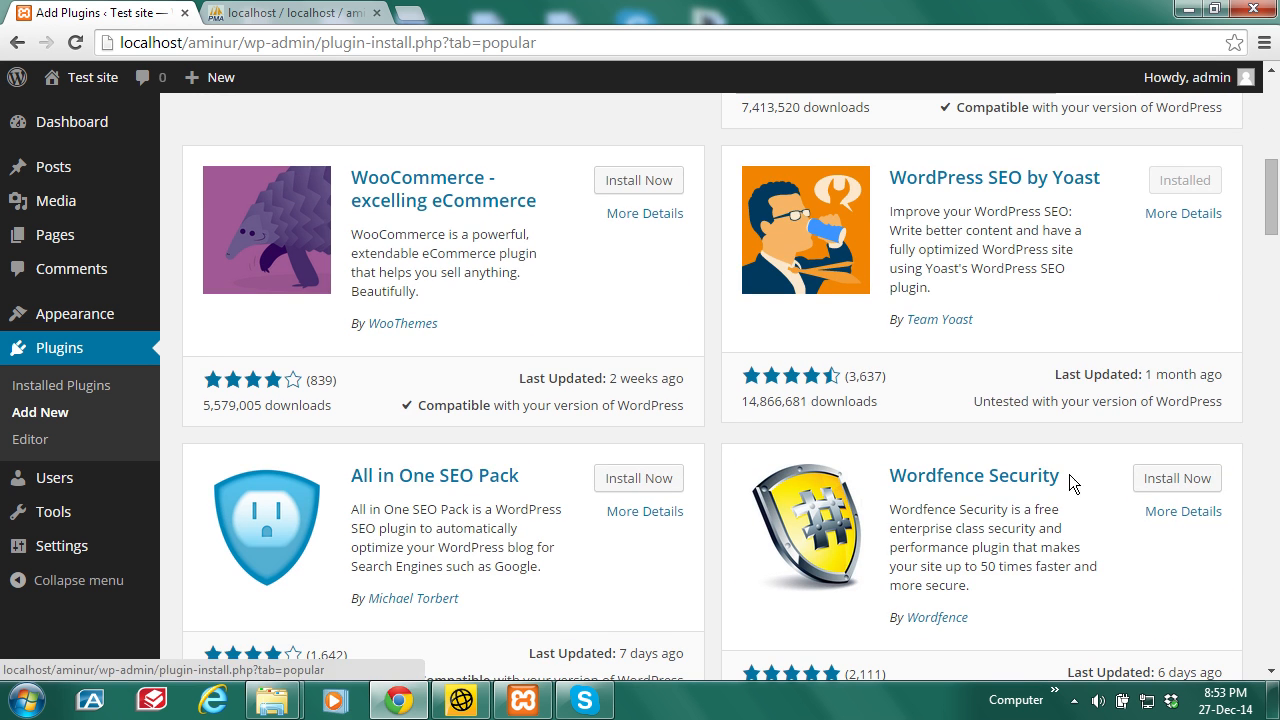
left_click_drag(1065, 475, 895, 488)
key("ctrl+c")
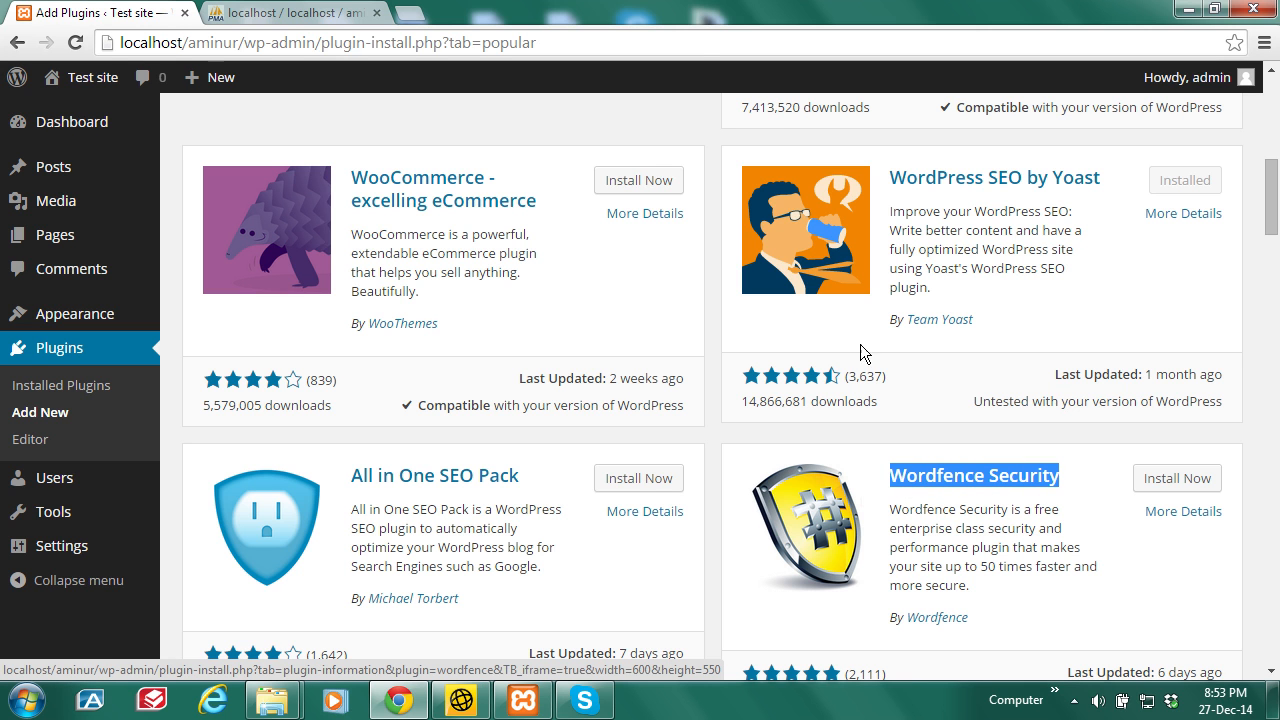
Step: Search Google for 'Wordfence Security plugin download' and open the WordPress.org result
left_click(419, 15)
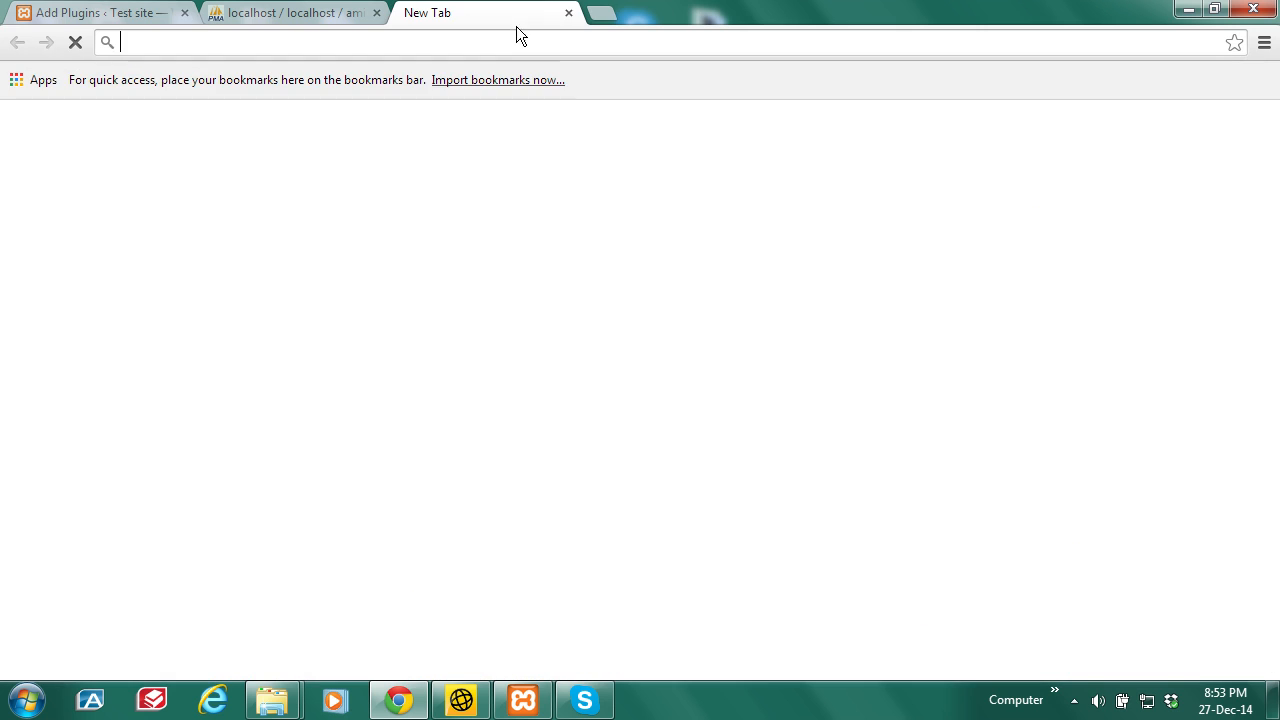
key("ctrl+v")
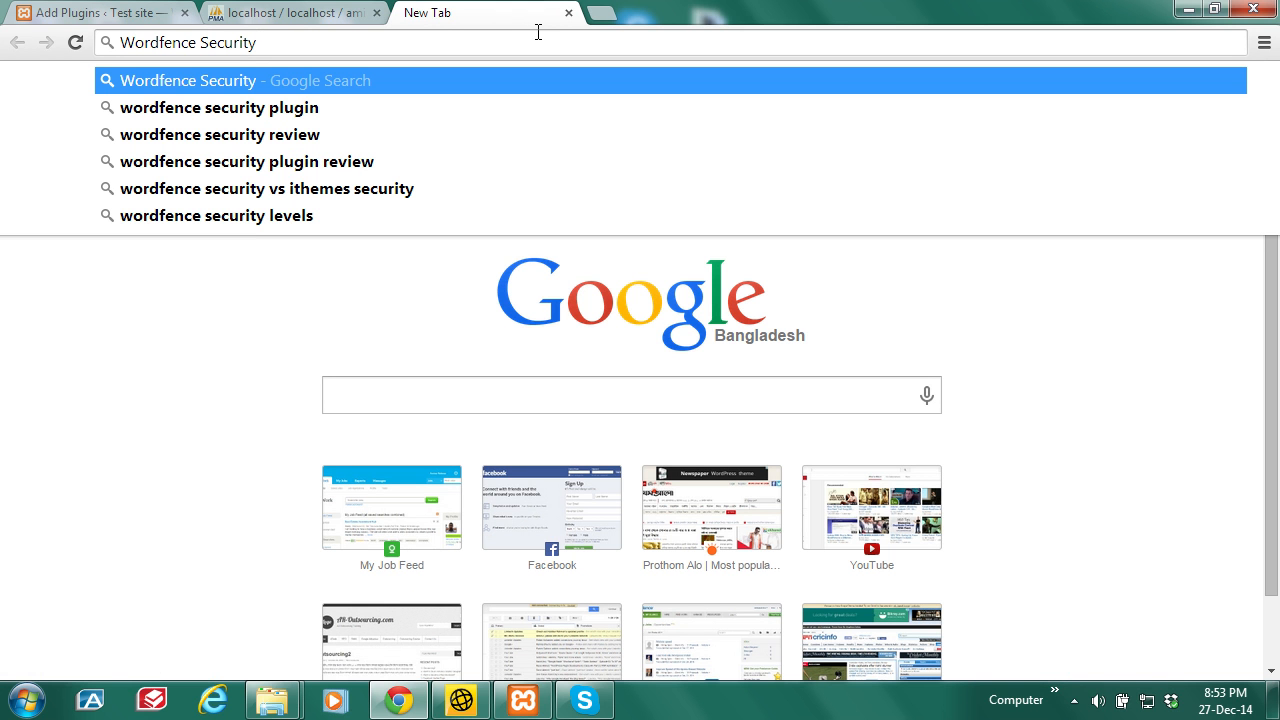
type("plu")
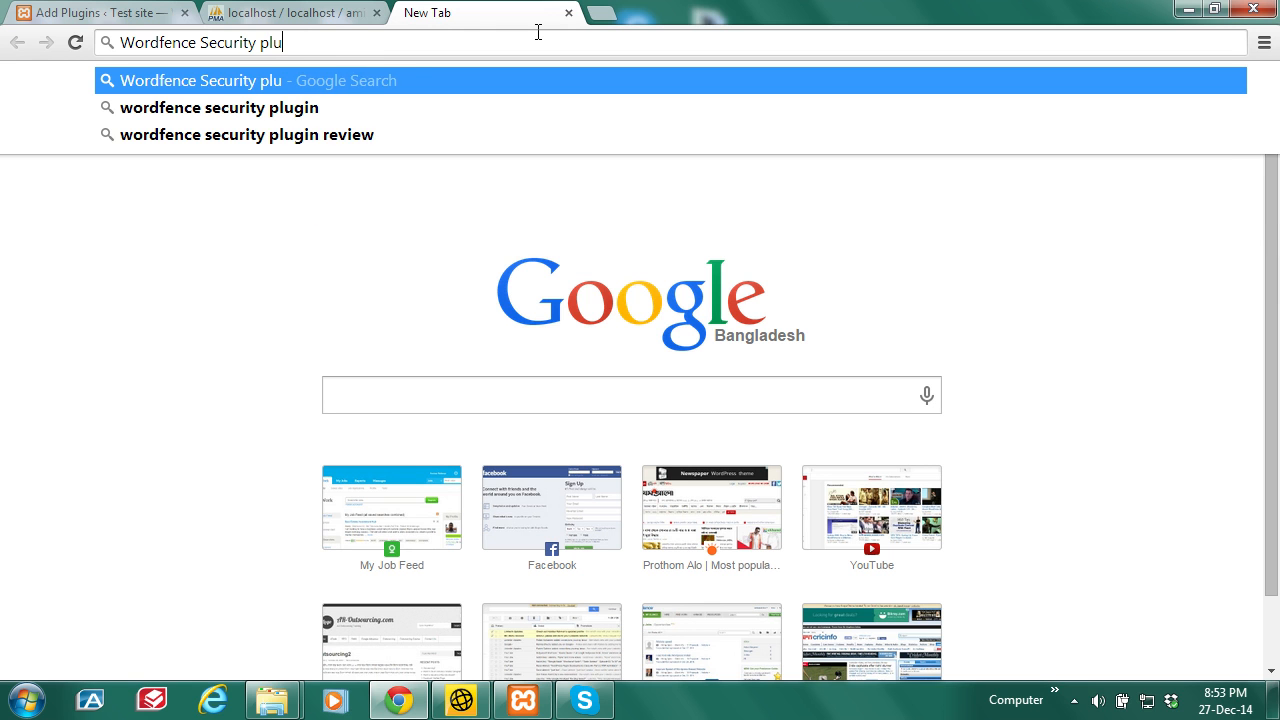
type("gin")
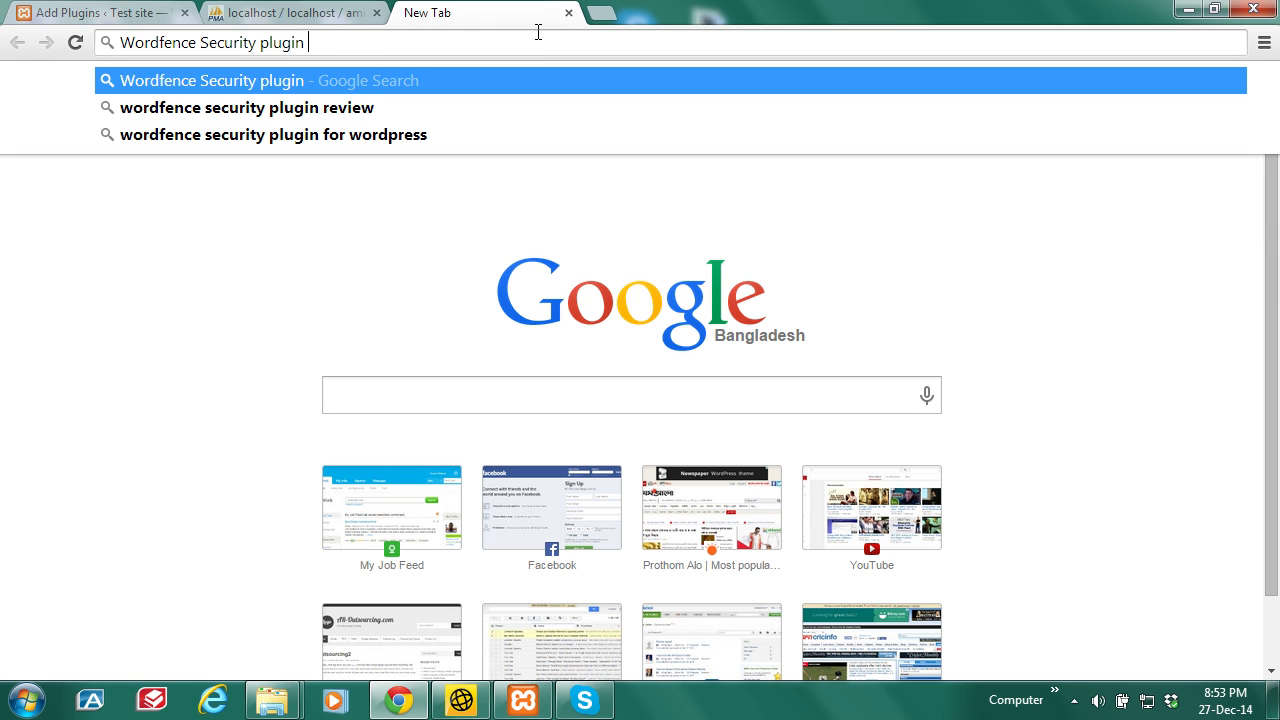
type(" download")
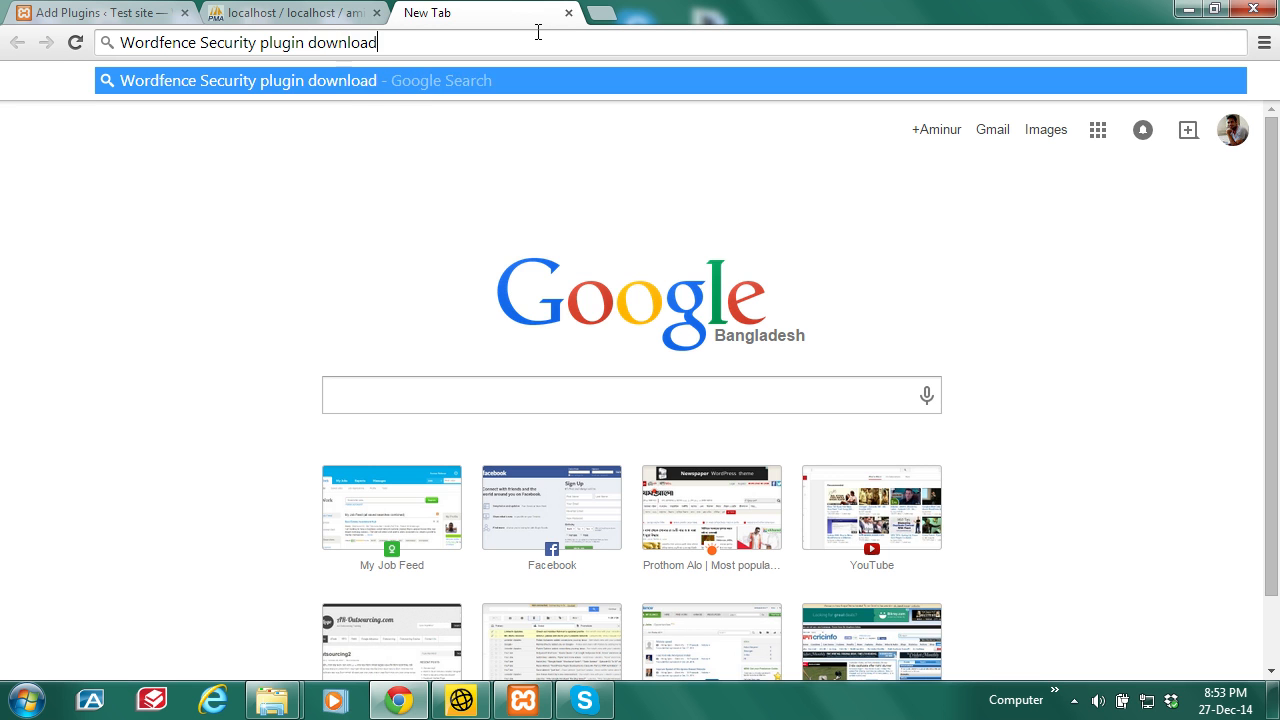
key("Return")
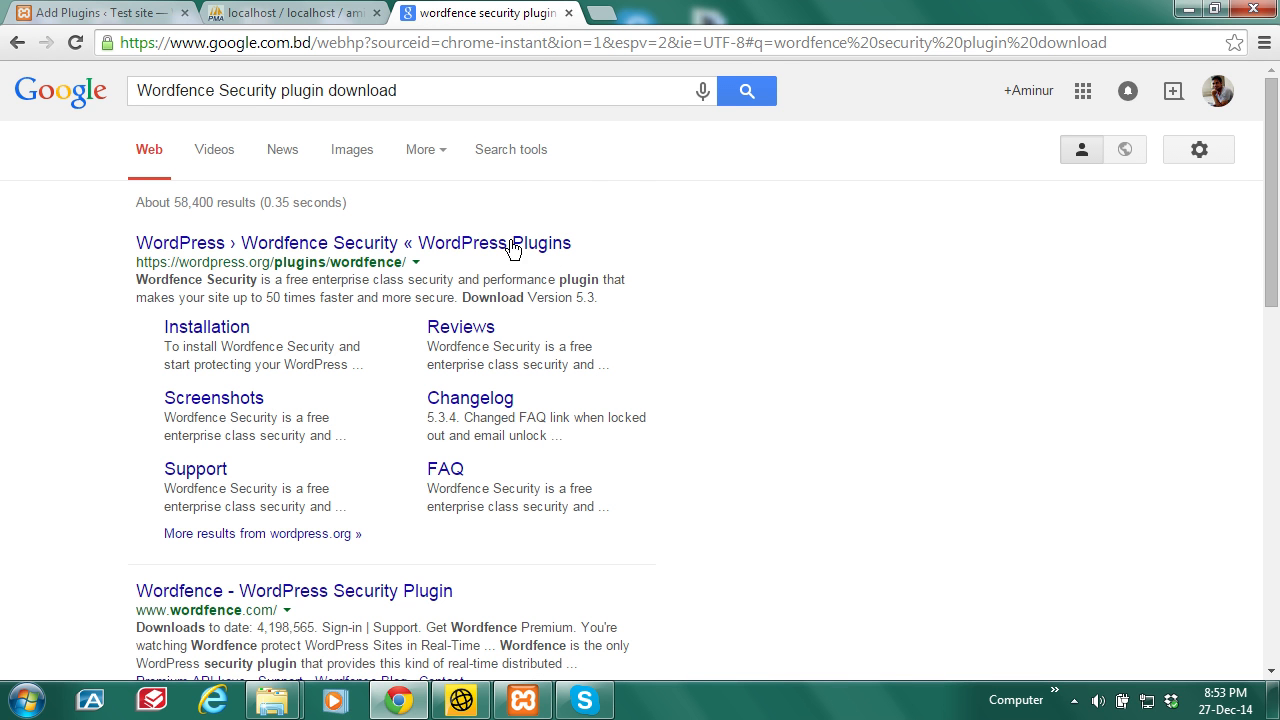
left_click(393, 246)
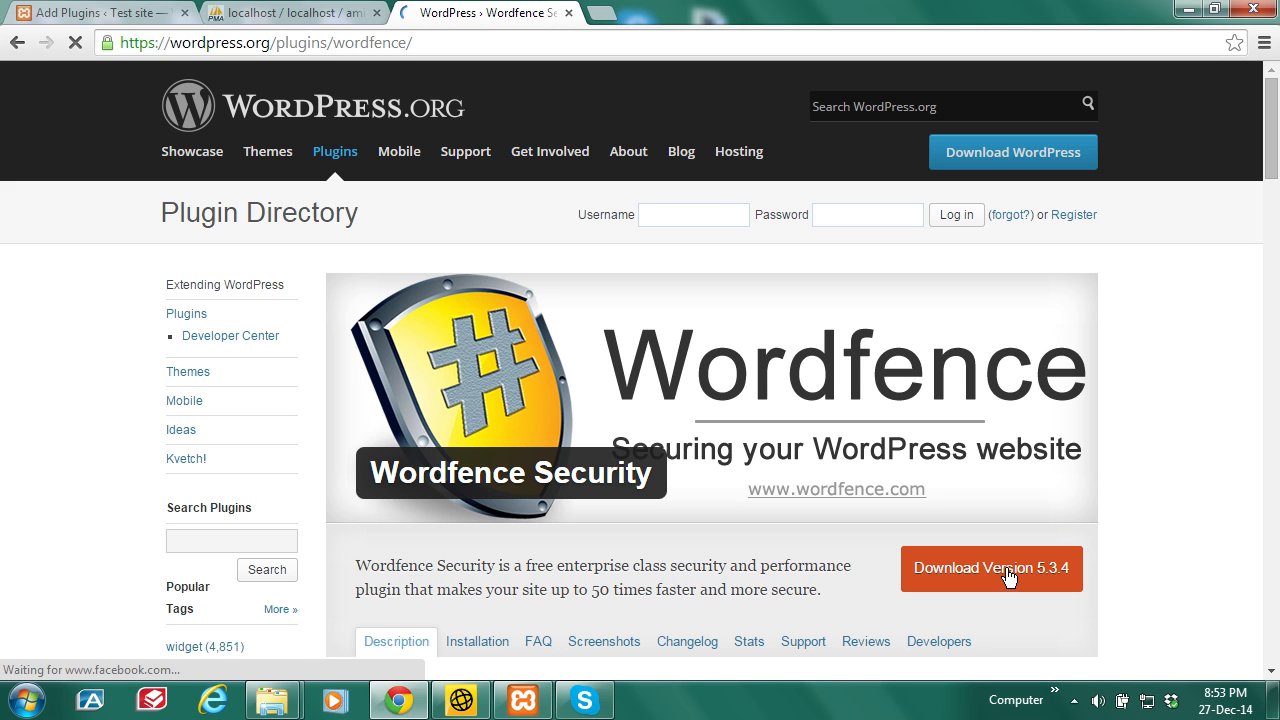
Step: Download wordfence.5.3.4.zip and show it in the Downloads folder
left_click(1008, 568)
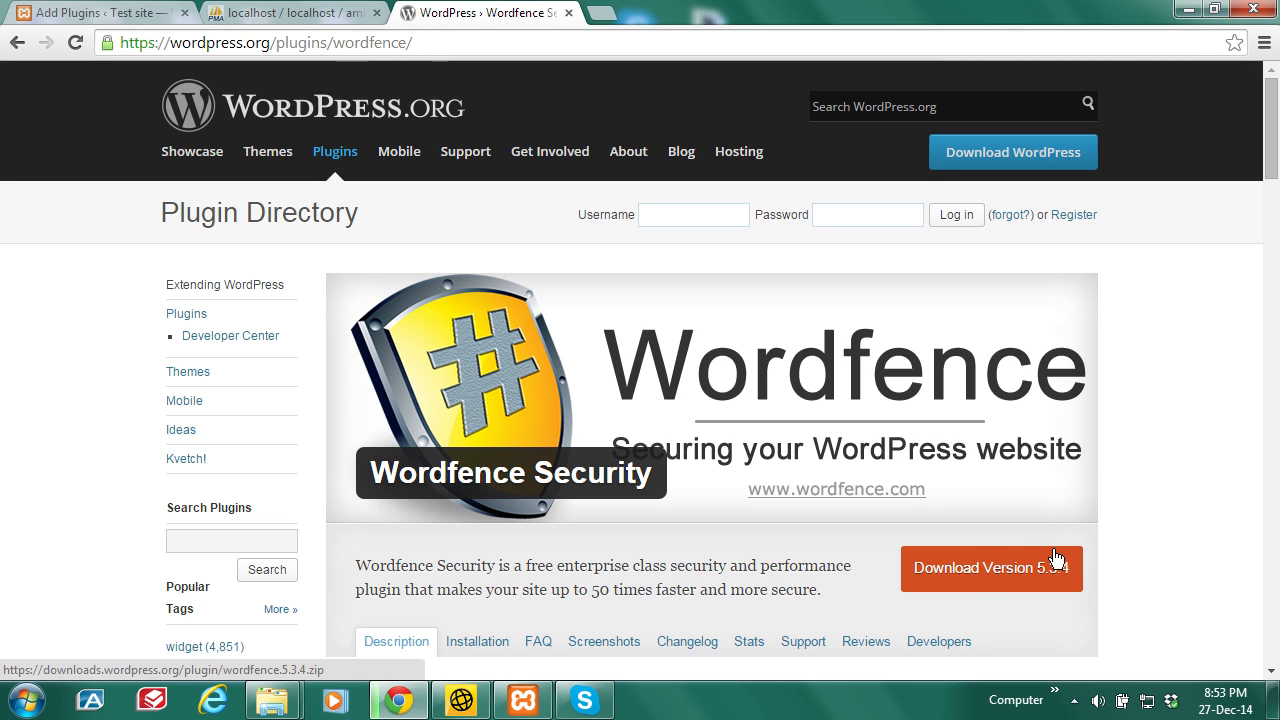
left_click(988, 572)
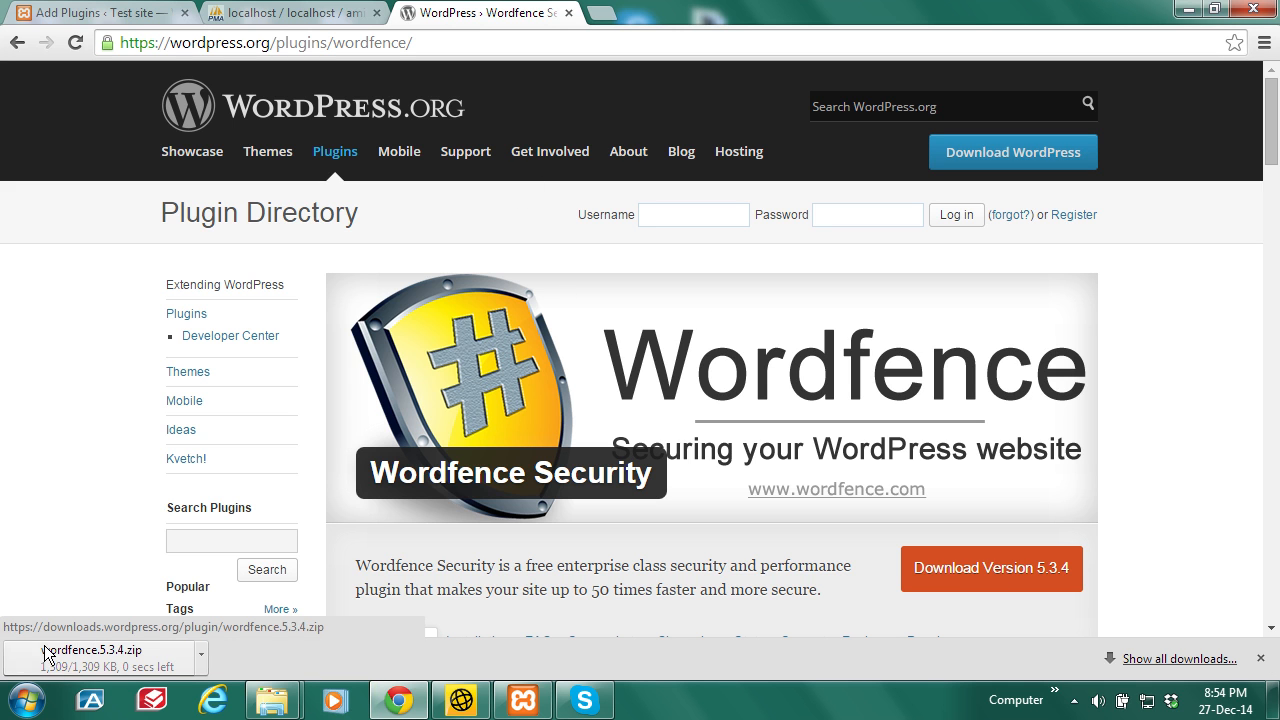
left_click(202, 655)
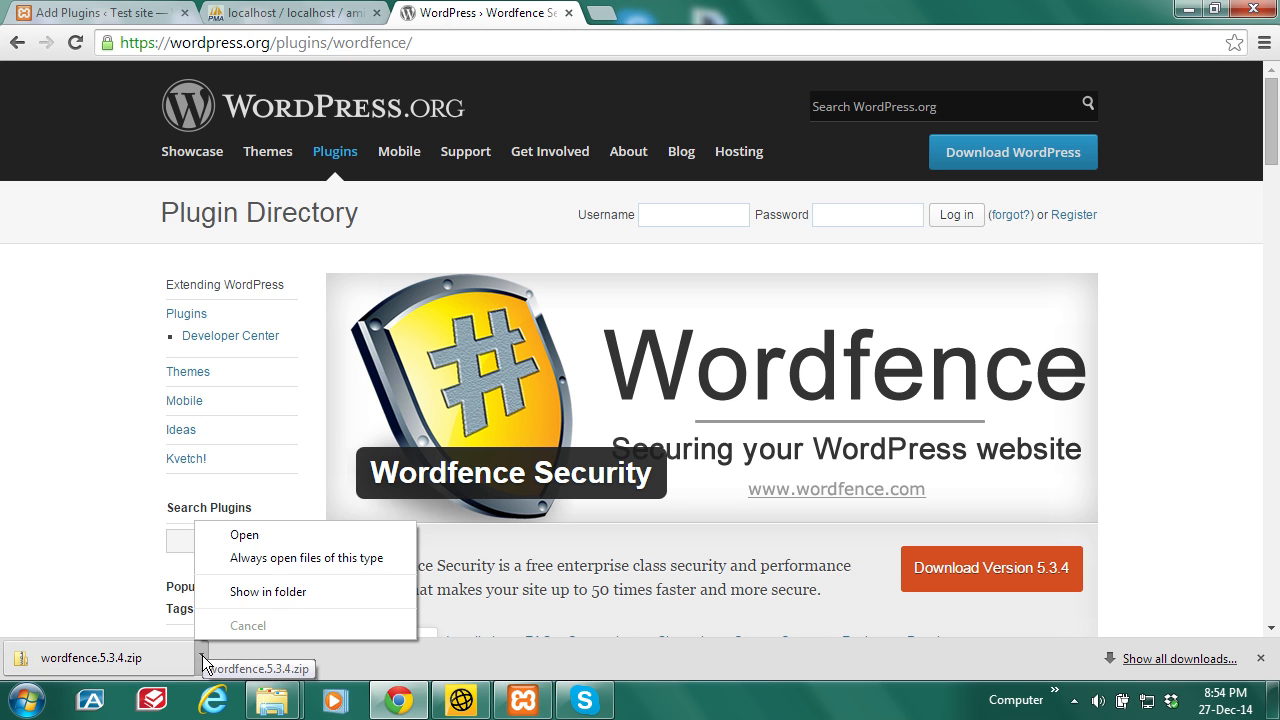
left_click(270, 591)
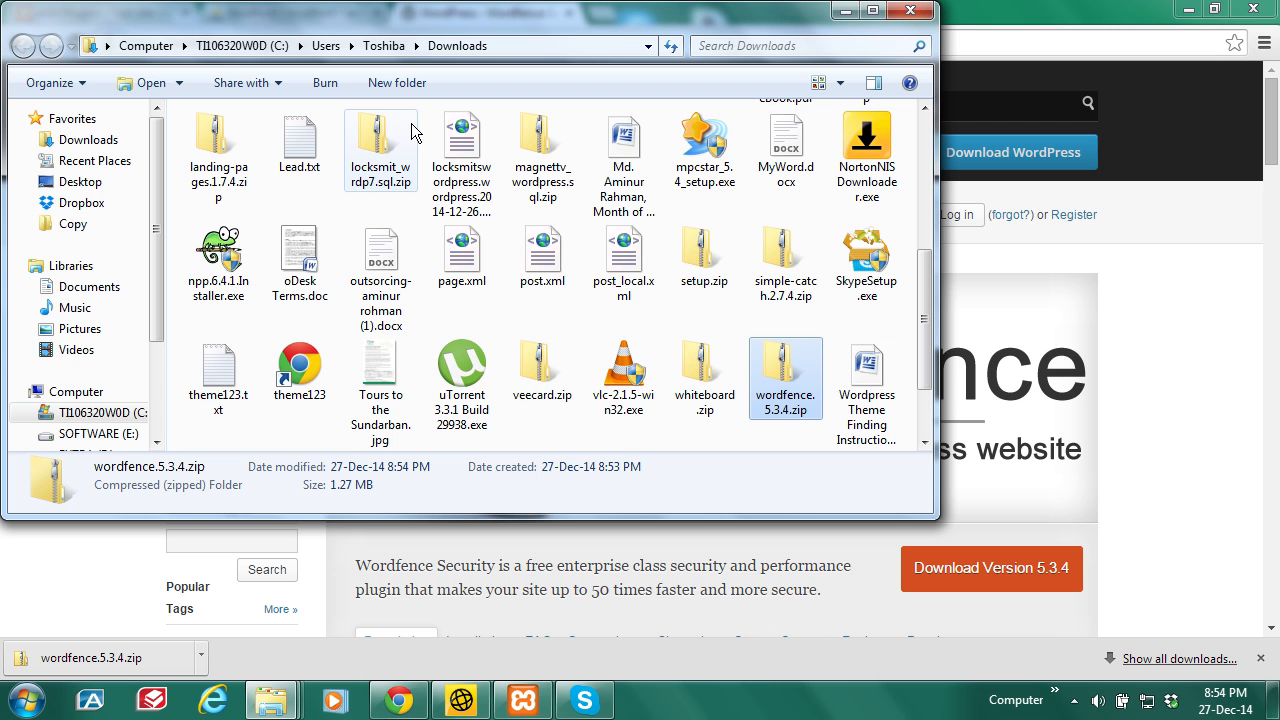
left_click(845, 10)
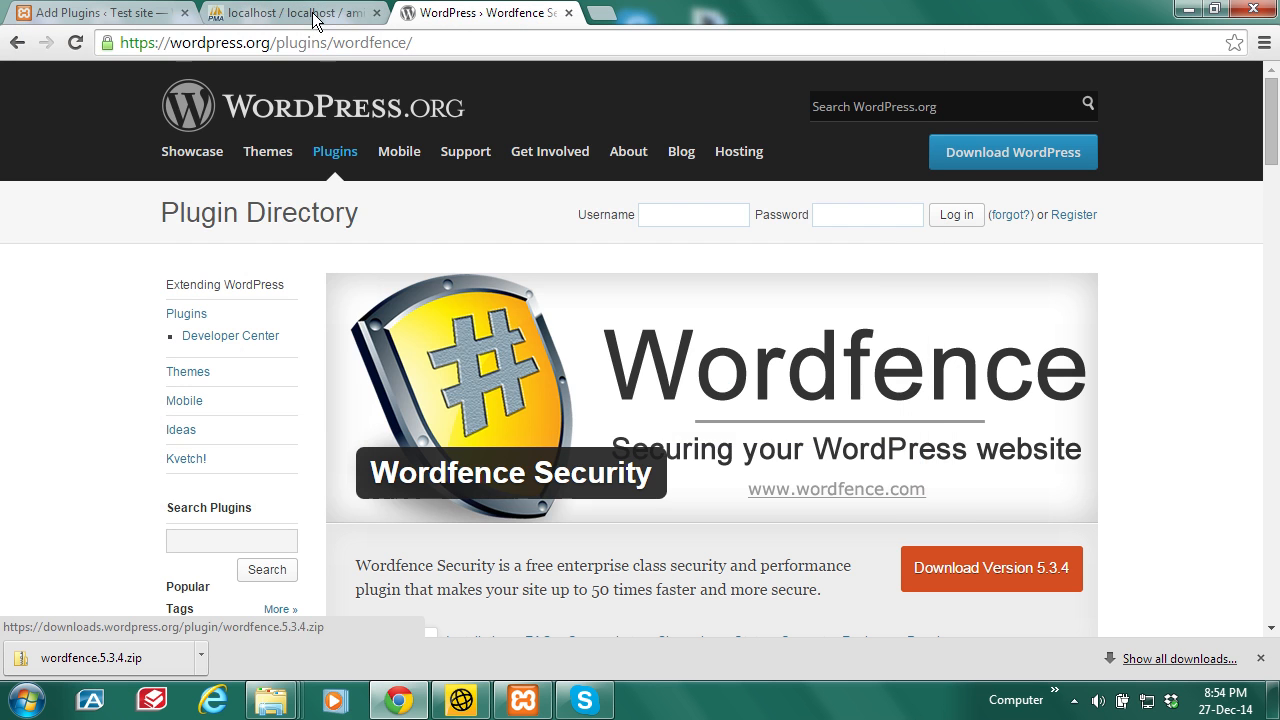
Step: Return to the WordPress Add Plugins page
left_click(295, 12)
left_click(480, 12)
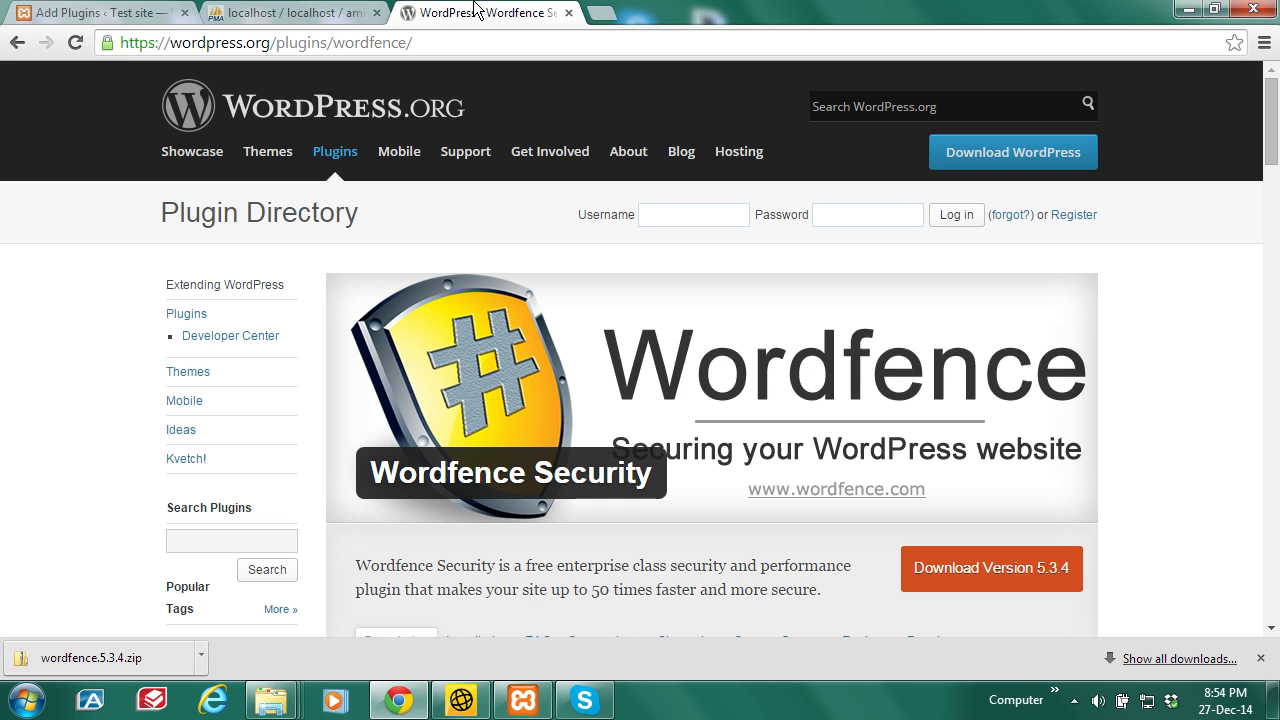
left_click(88, 12)
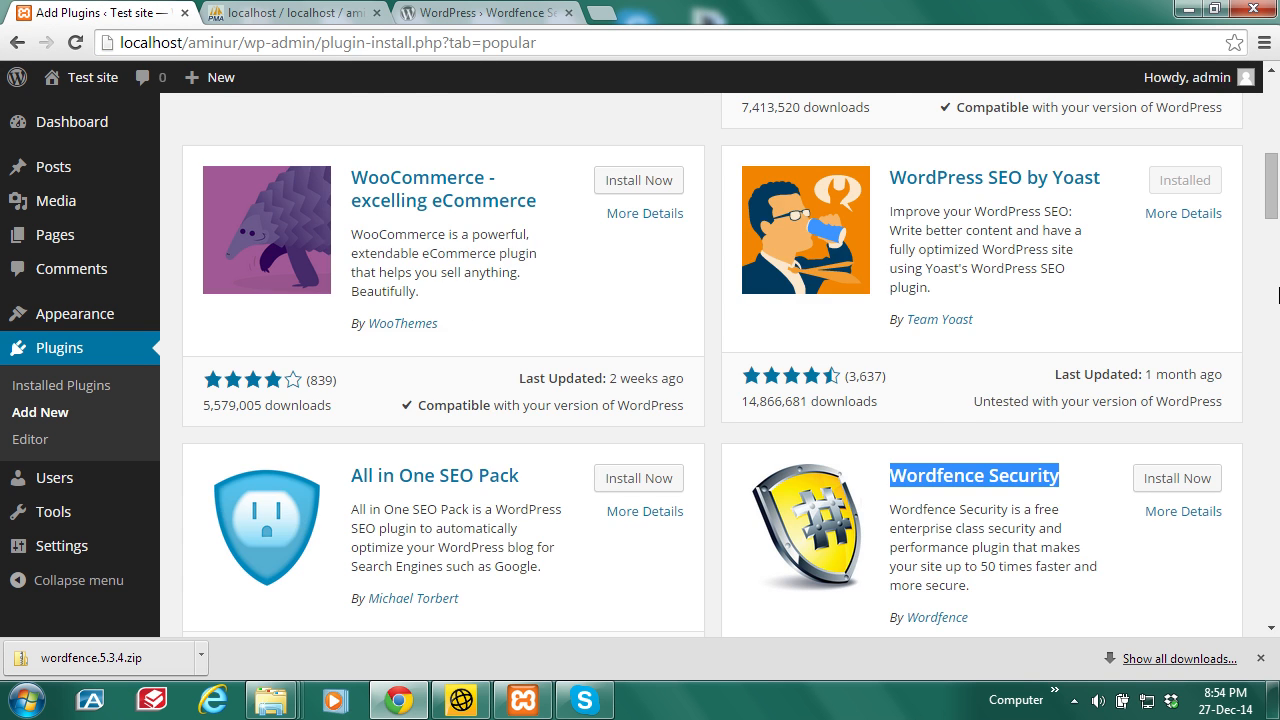
scroll(421, 231, "up", 7)
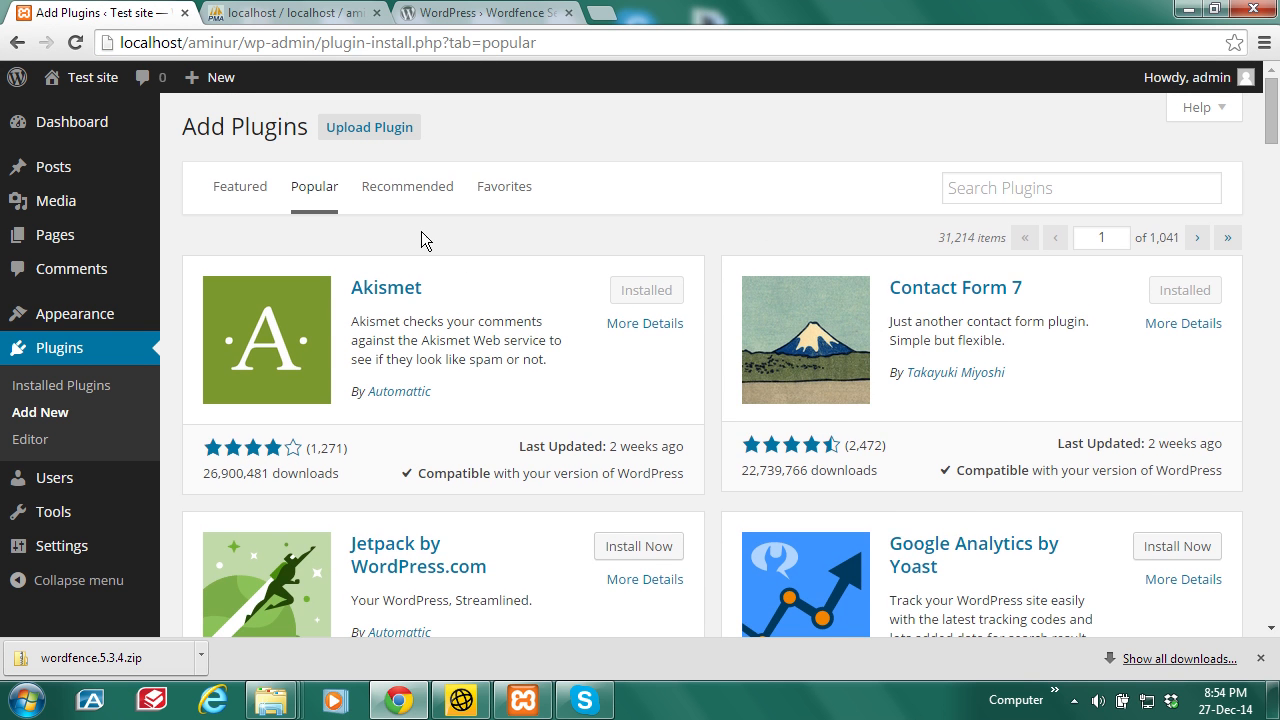
Step: Choose wordfence.5.3.4.zip in the Upload Plugin form
left_click(363, 130)
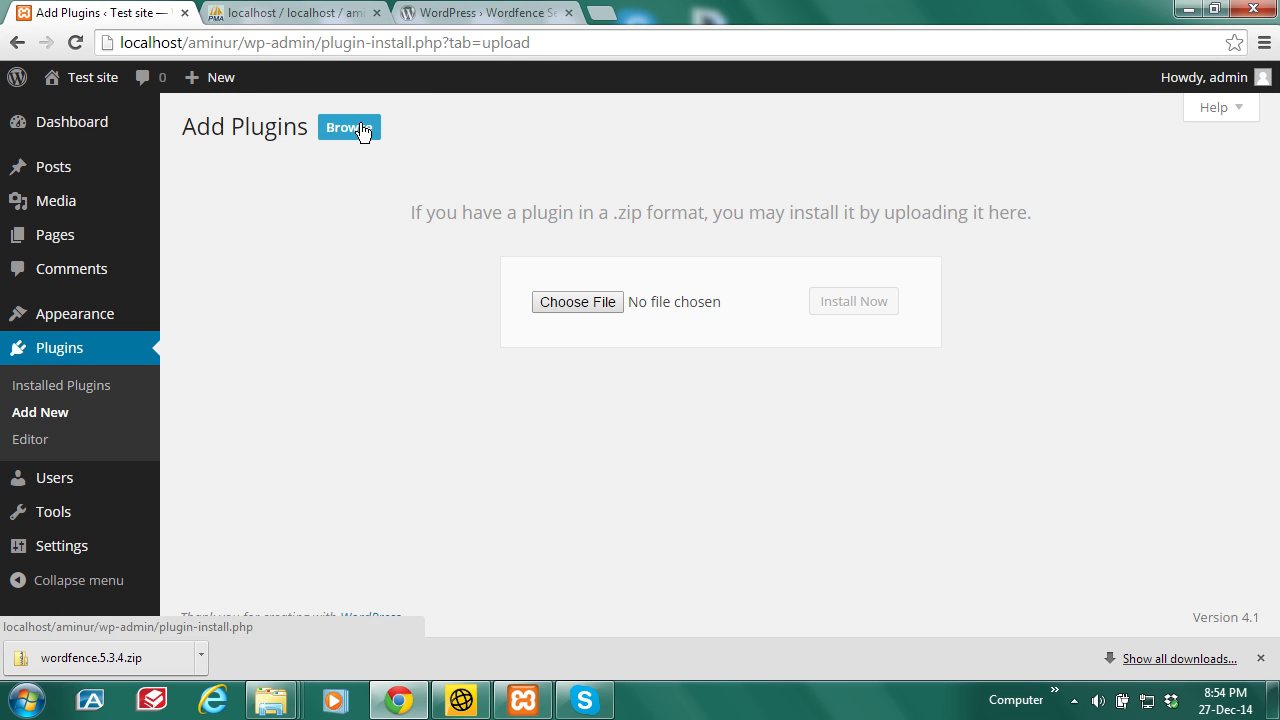
left_click(584, 303)
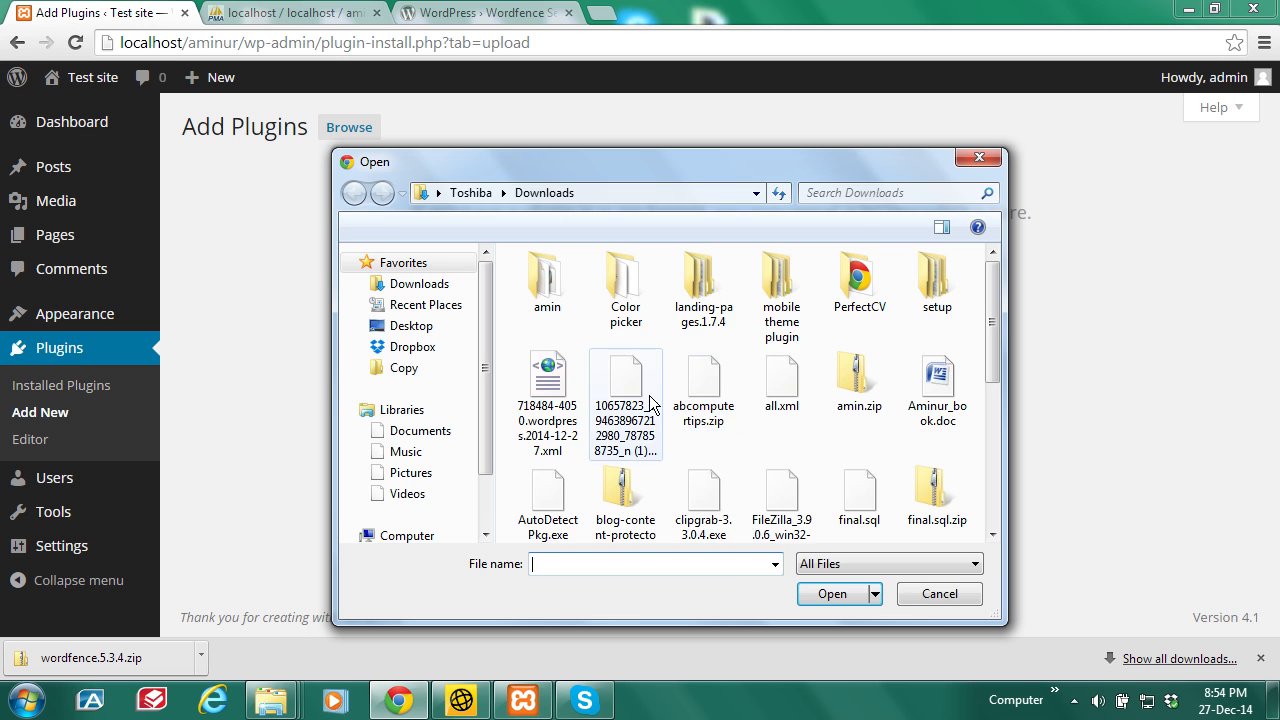
left_click_drag(998, 298, 1003, 464)
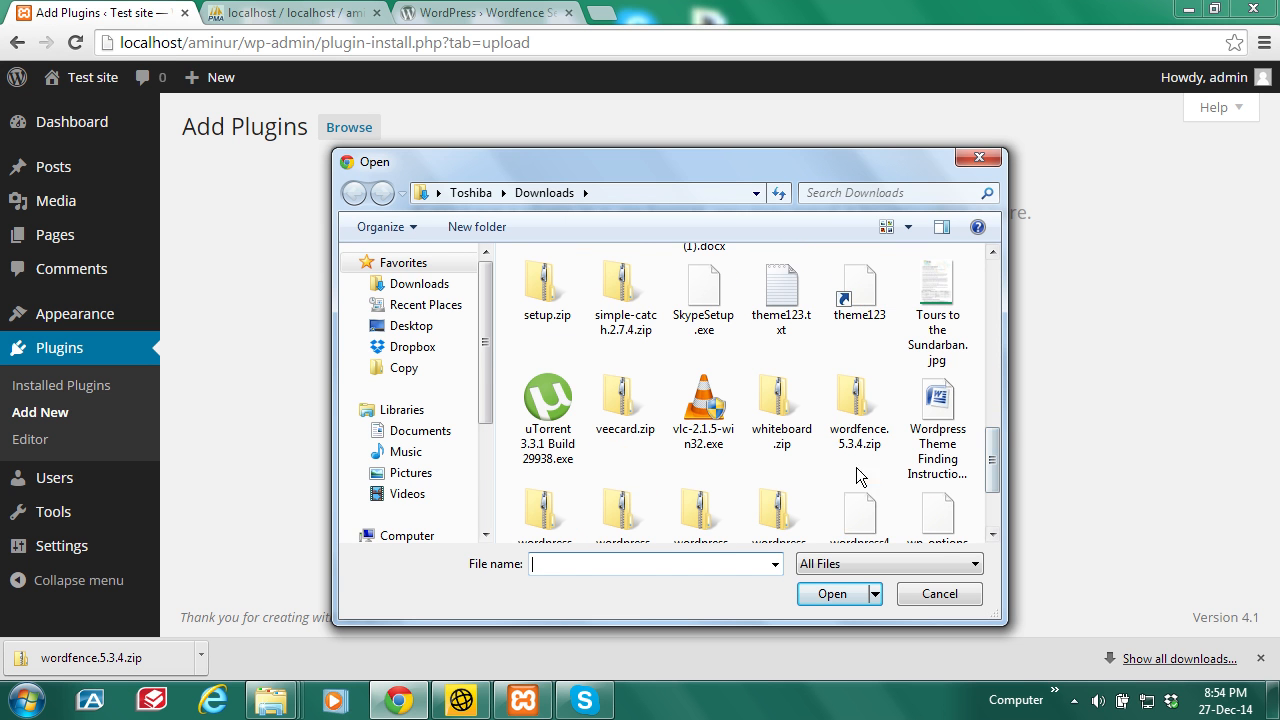
left_click(856, 418)
left_click(830, 596)
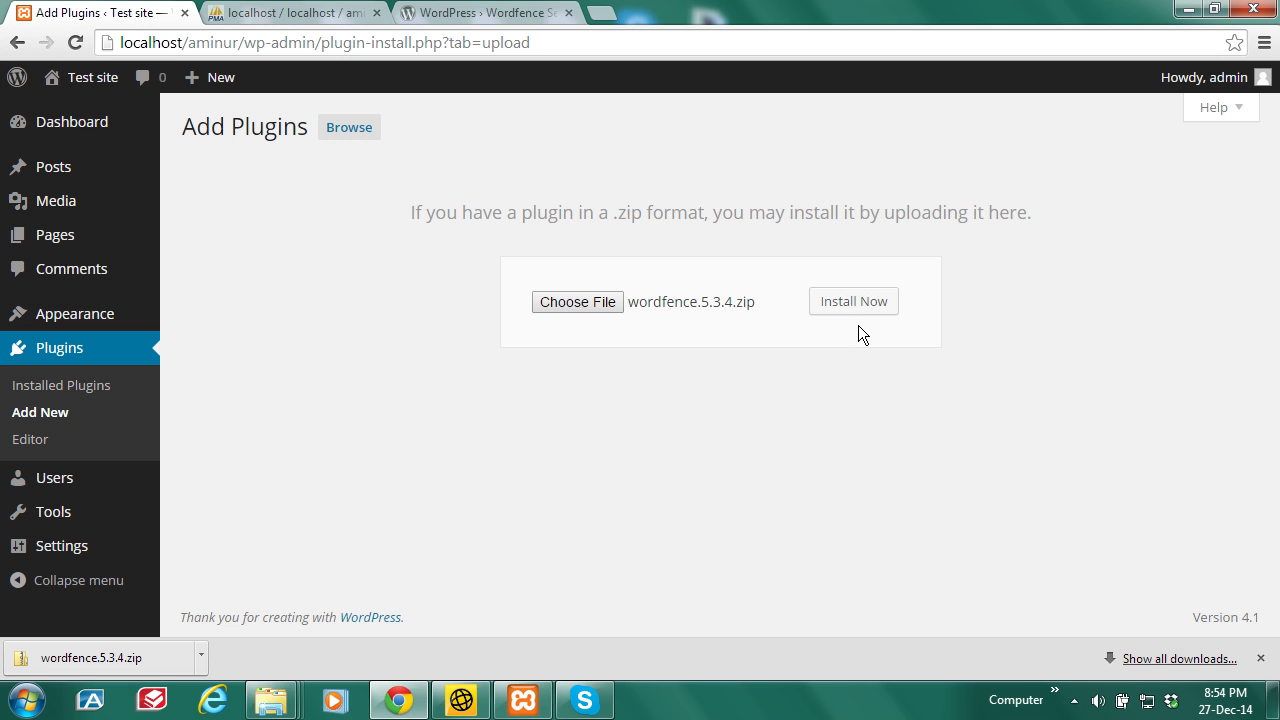
Step: Install Wordfence from the zip and go back to the Plugins list
left_click(865, 303)
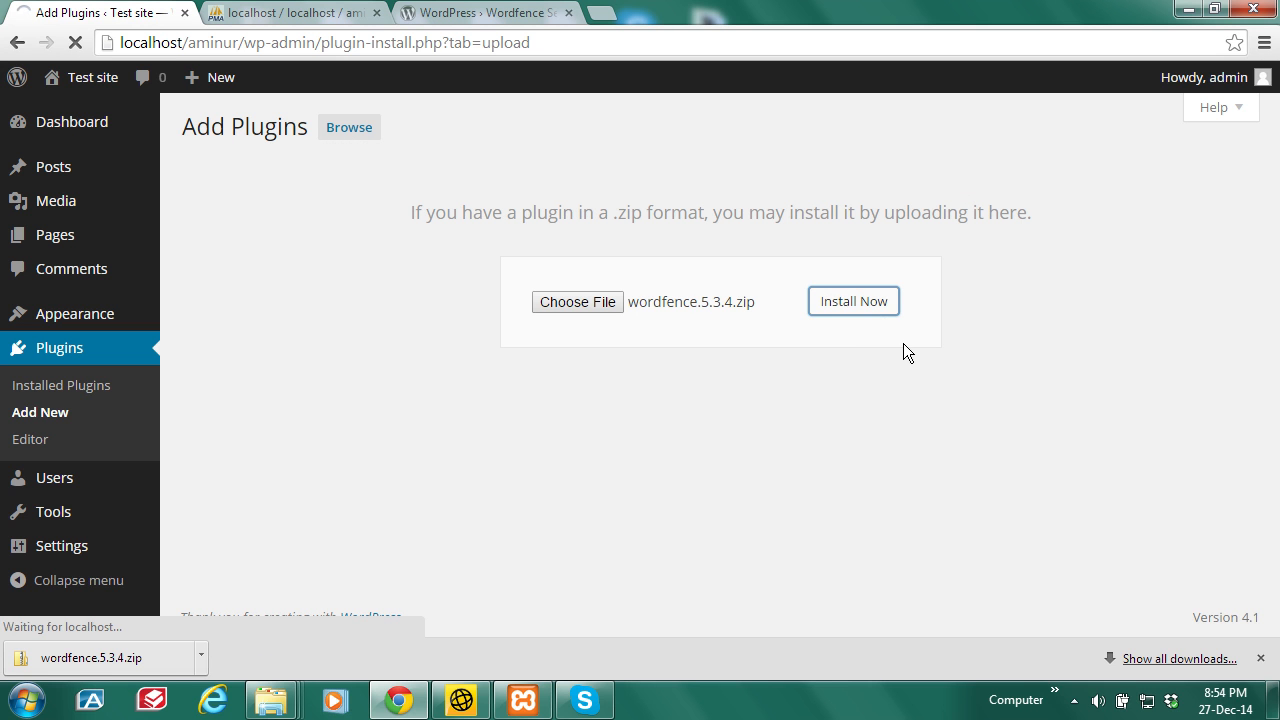
left_click(1260, 658)
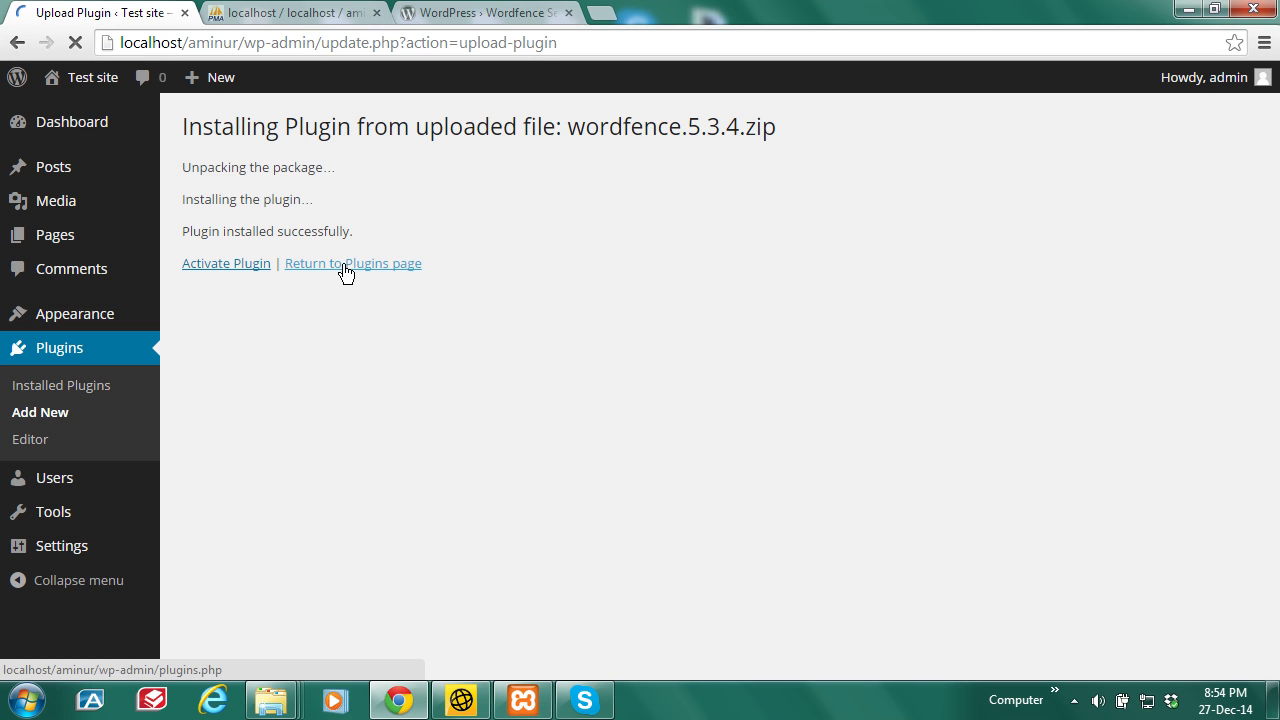
left_click(344, 265)
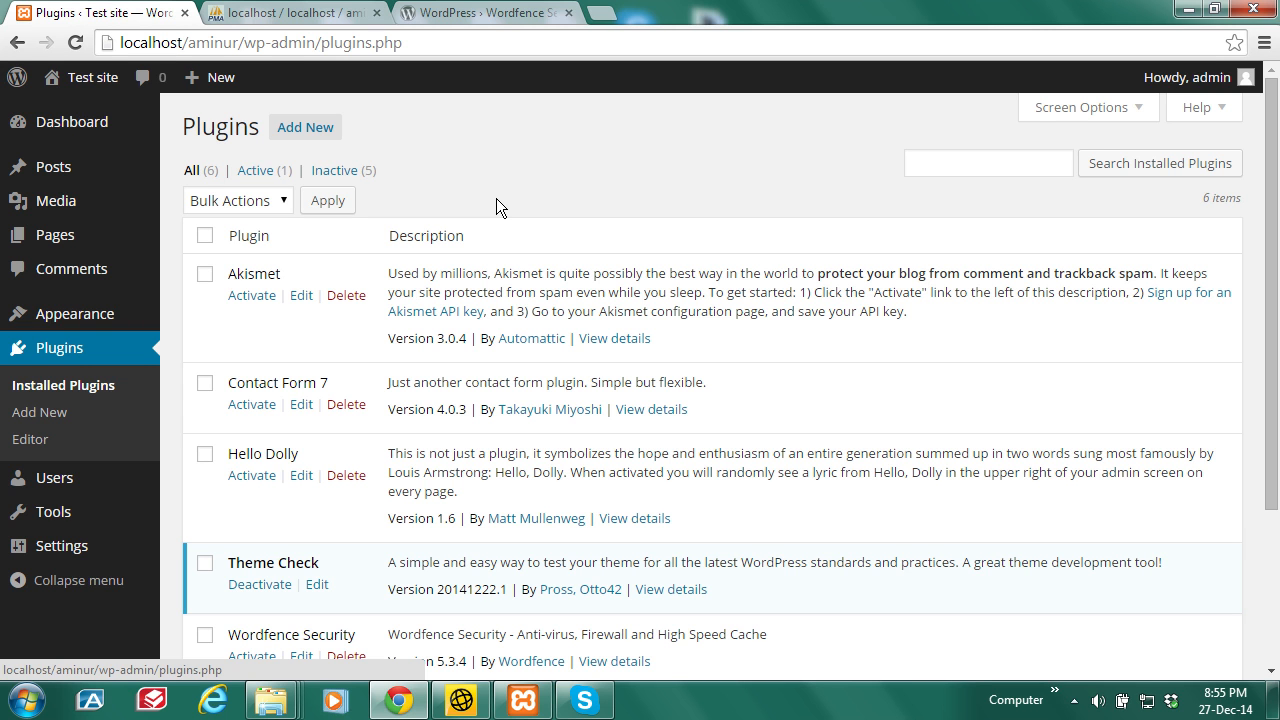
Step: Go from the WordPress Plugins page to Add New plugins
left_click(465, 10)
left_click(295, 12)
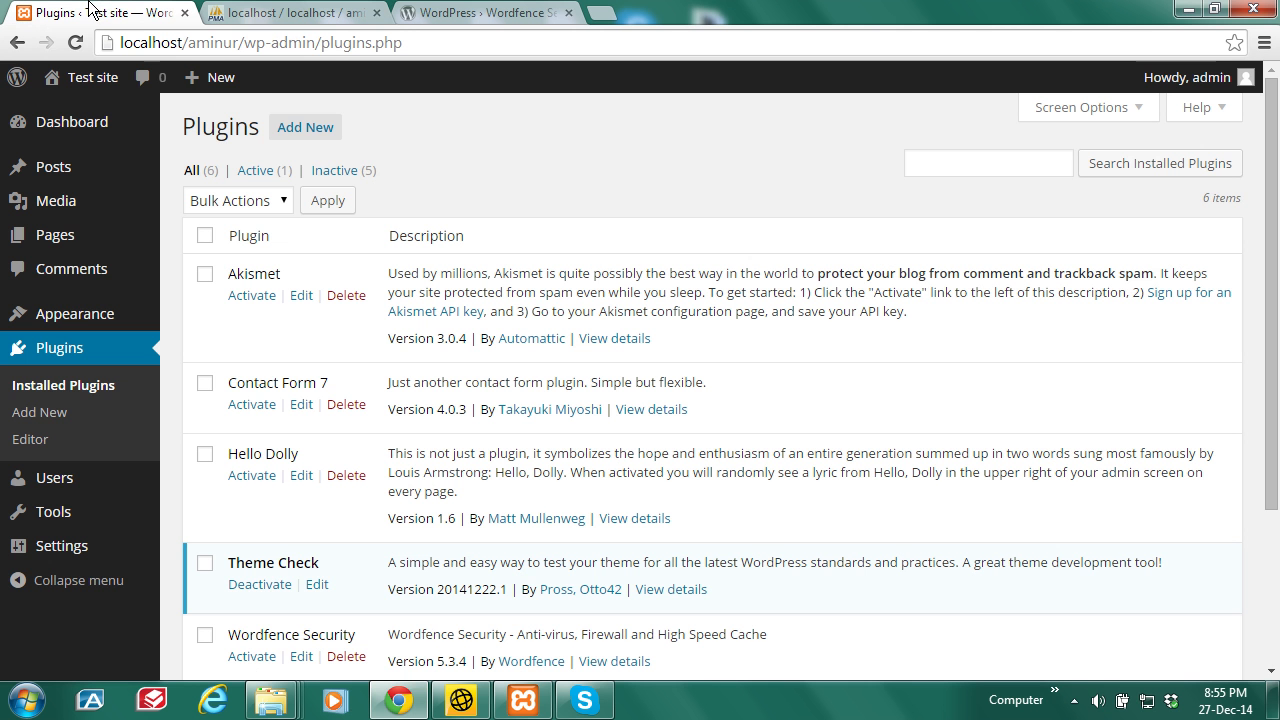
left_click(92, 12)
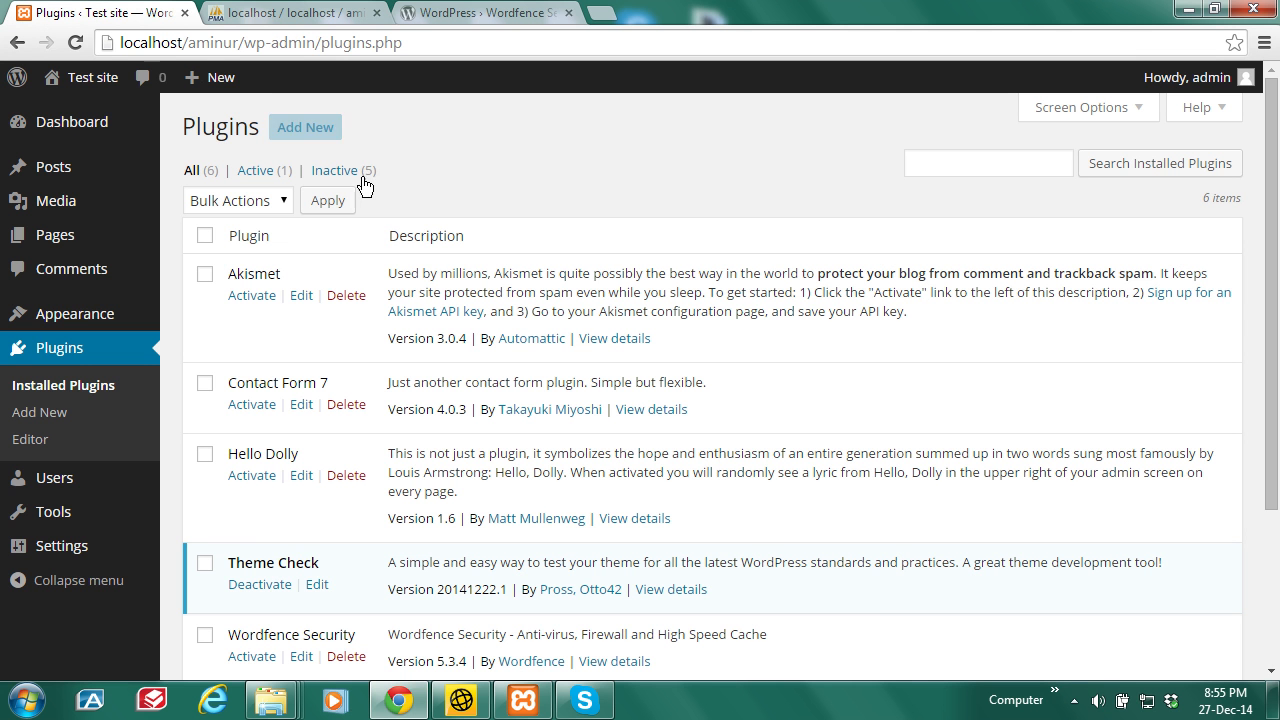
left_click(310, 130)
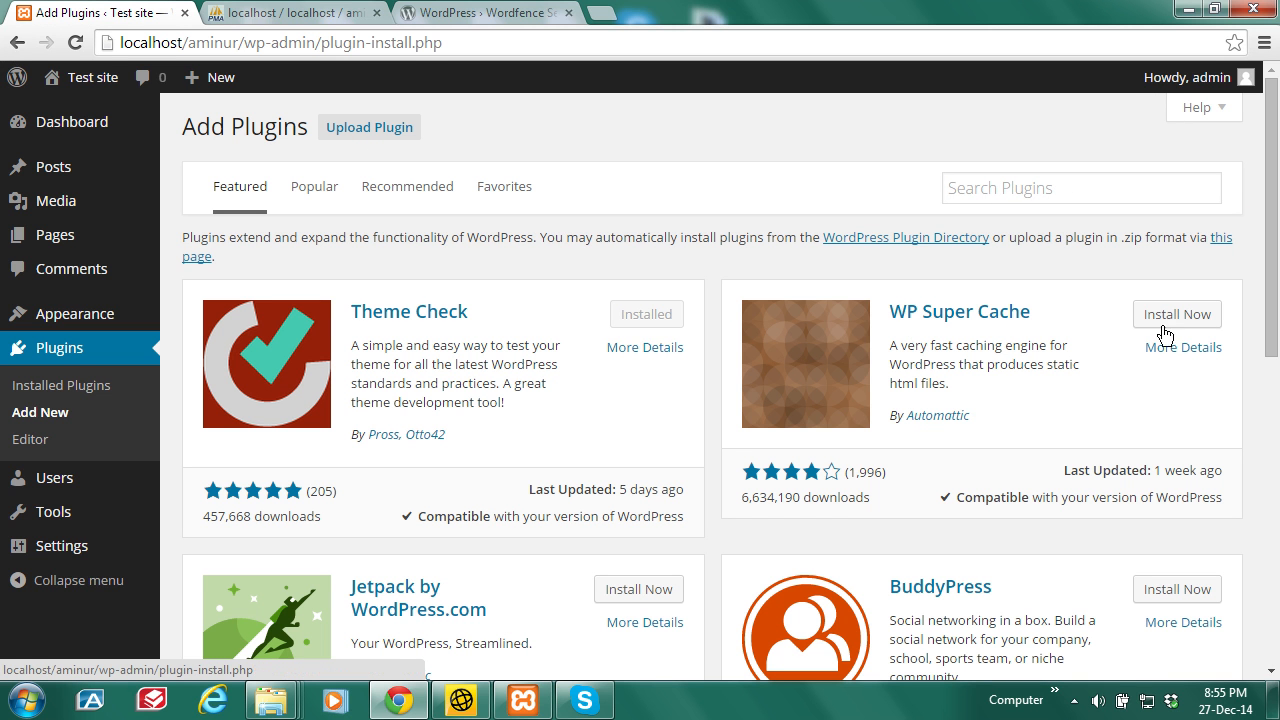
Step: Copy the Facebook Like Thumbnail name from the Recommended plugins list
left_click_drag(1278, 222, 1276, 190)
left_click(404, 195)
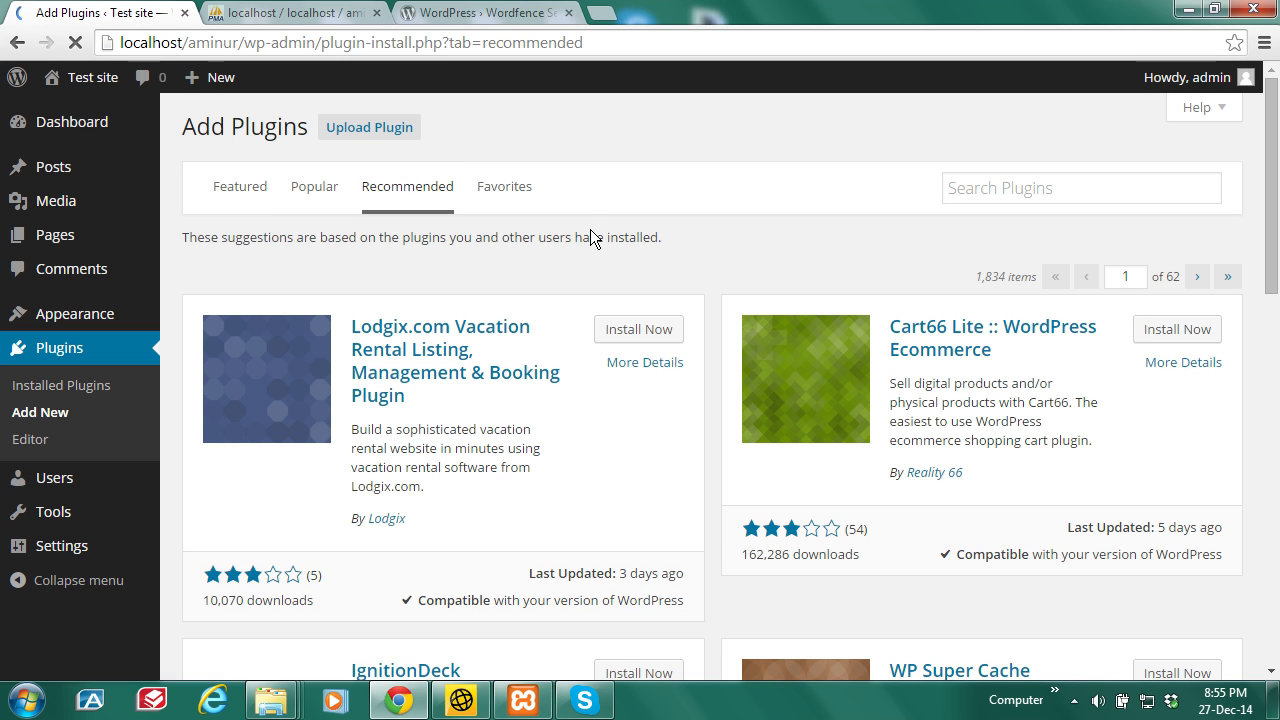
left_click_drag(1272, 146, 1272, 212)
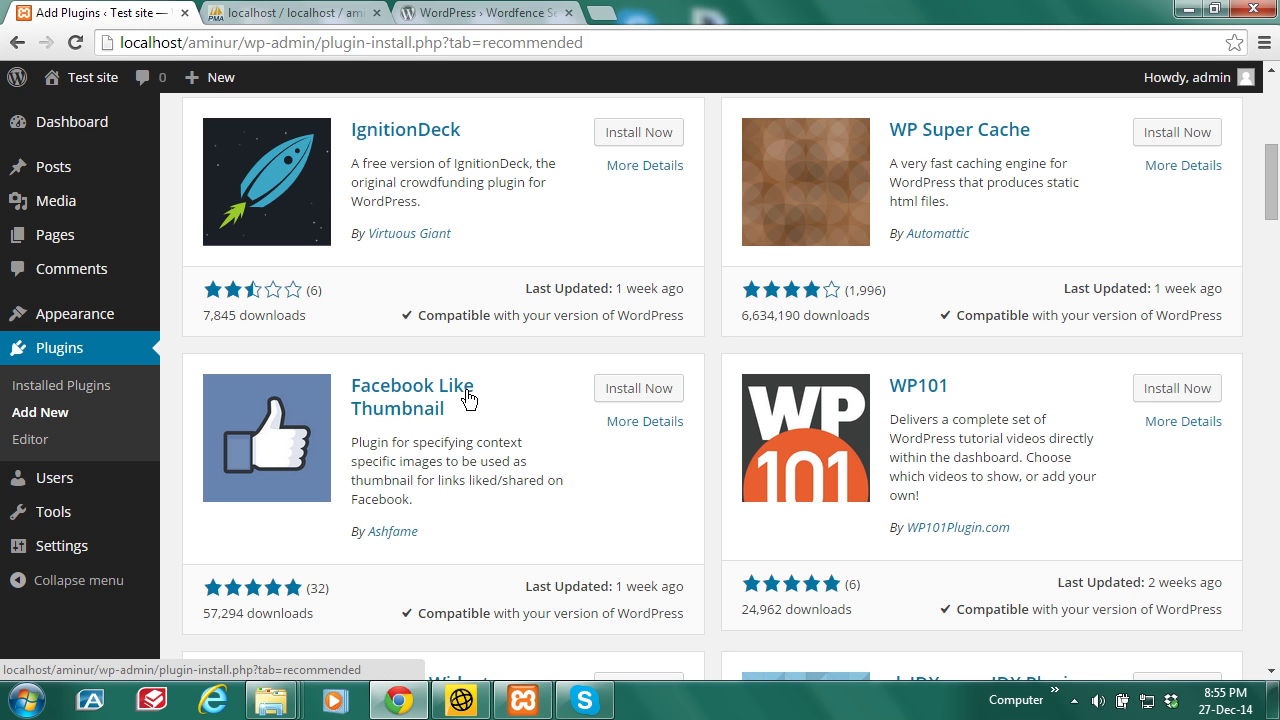
left_click_drag(470, 398, 345, 387)
key("ctrl+c")
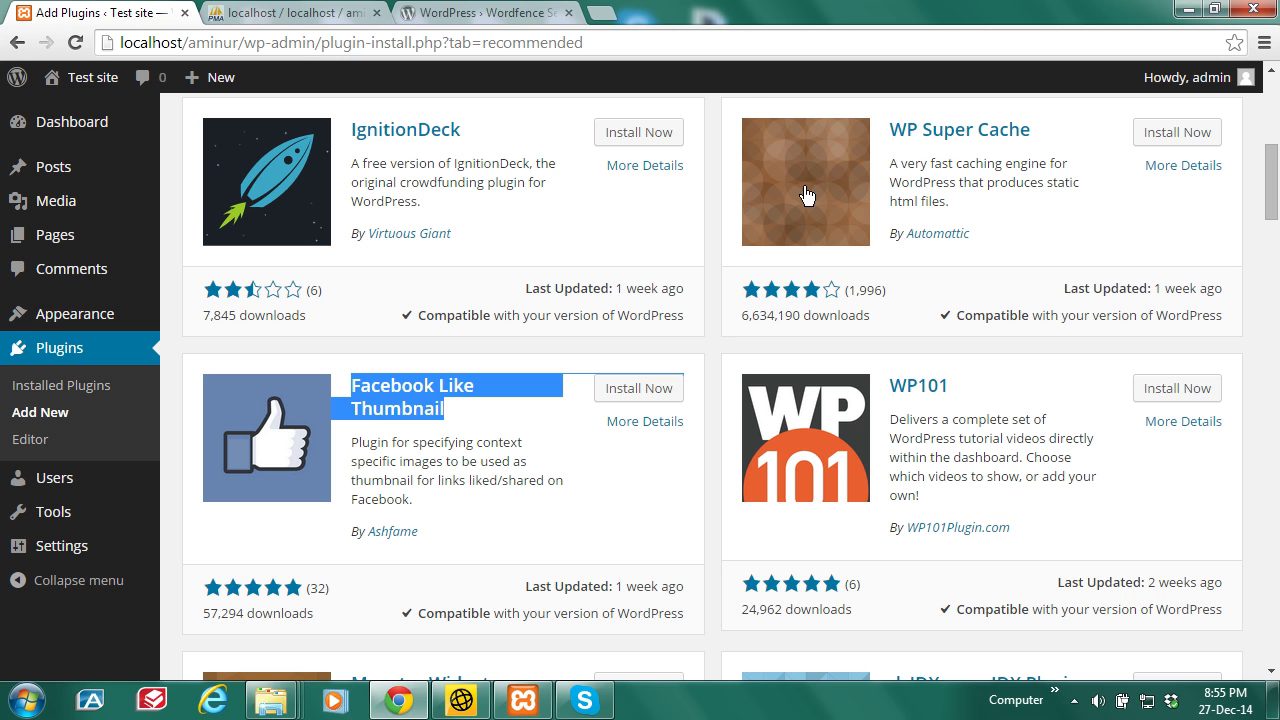
left_click(506, 16)
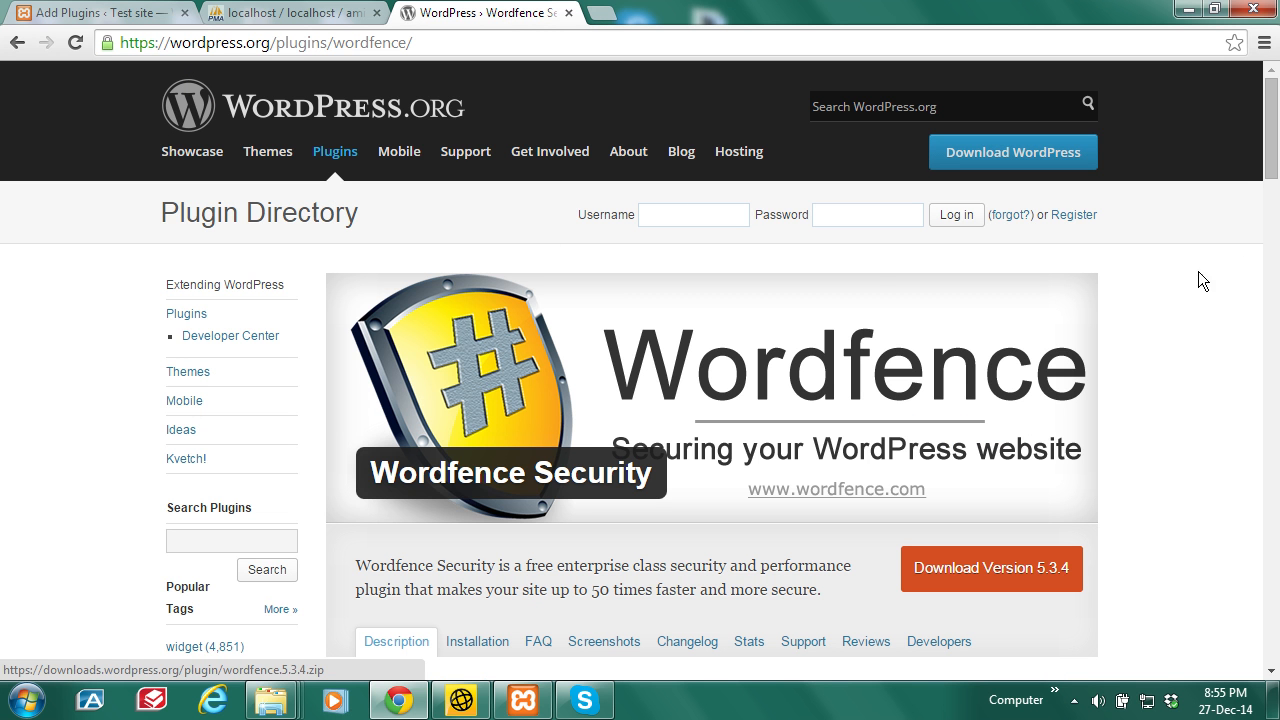
Step: Search the WordPress.org directory for Facebook Like Thumbnail and open its plugin page
left_click_drag(1271, 146, 1274, 198)
scroll(1274, 198, "up", 4)
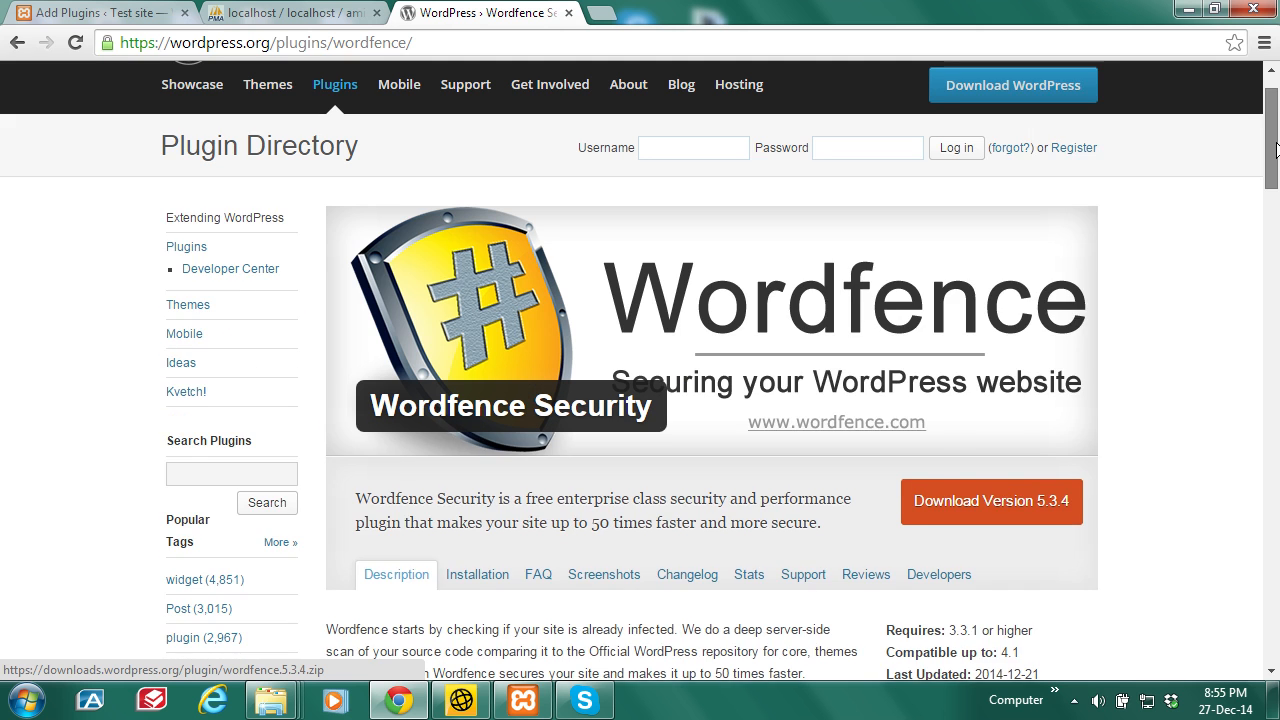
left_click(260, 539)
key("ctrl+v")
left_click(268, 572)
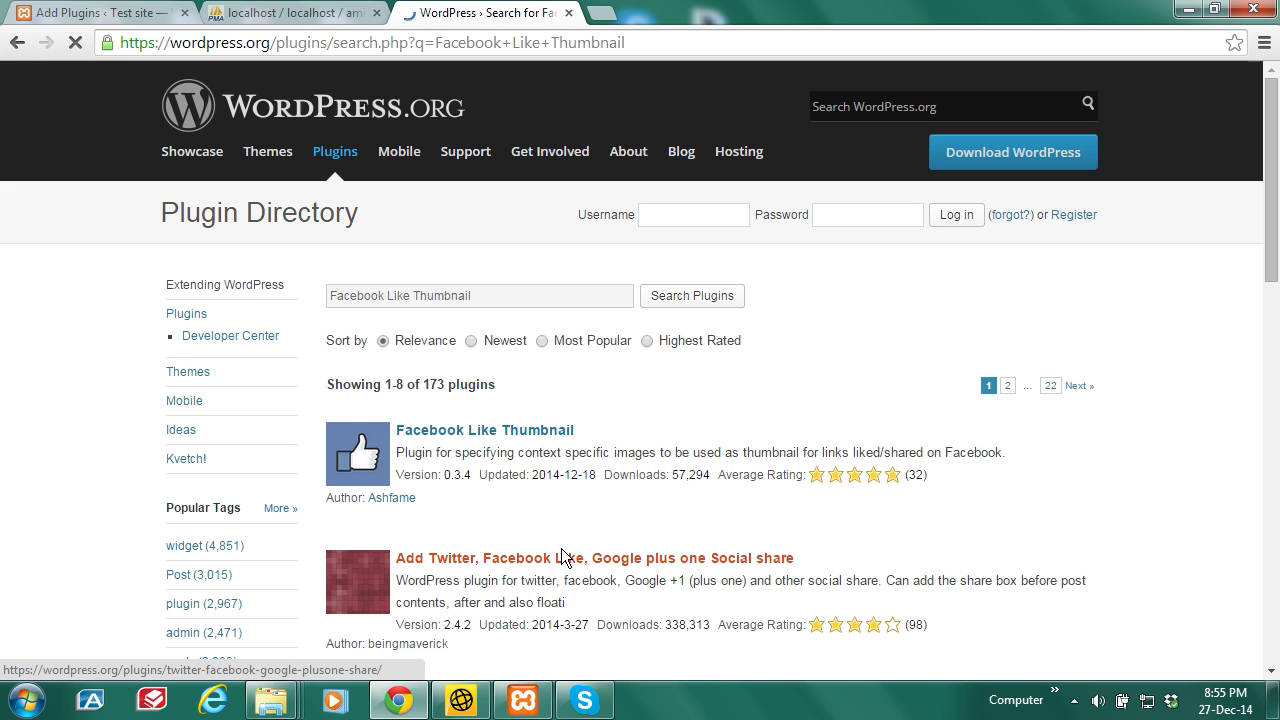
left_click(535, 431)
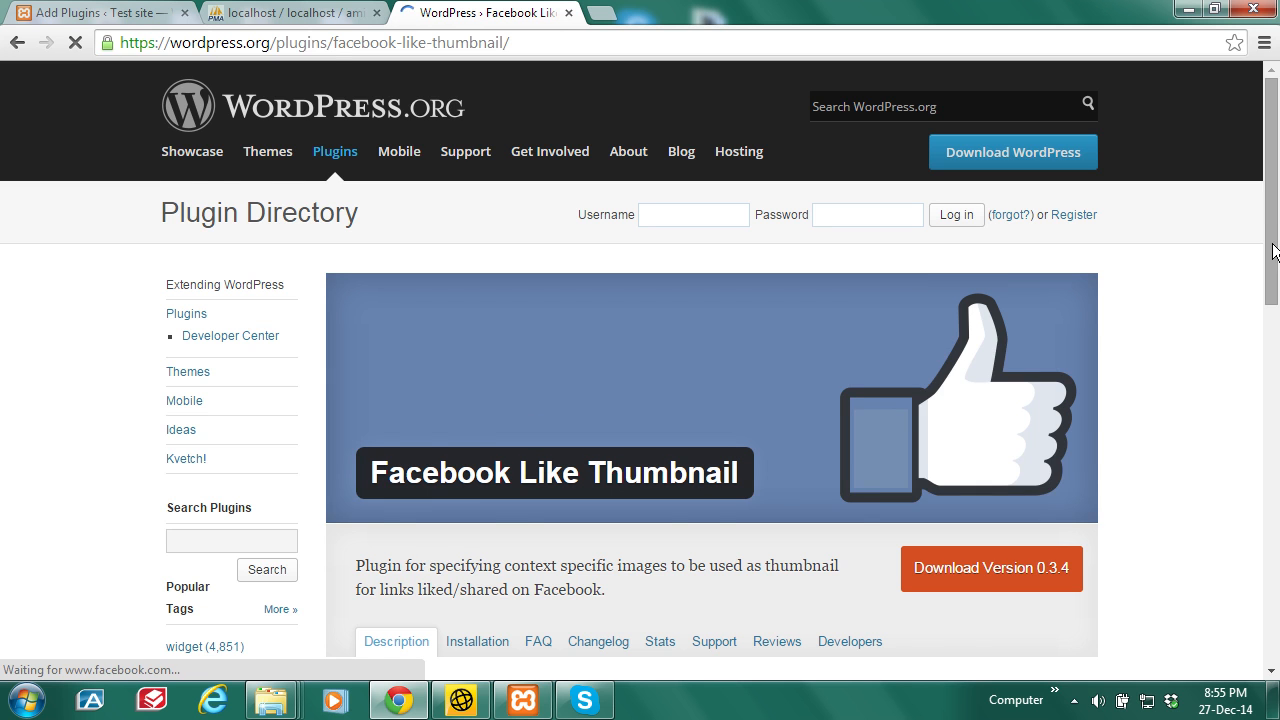
Step: Download facebook-like-thumbnail.zip and show it in the Downloads folder
left_click_drag(1275, 233, 1275, 278)
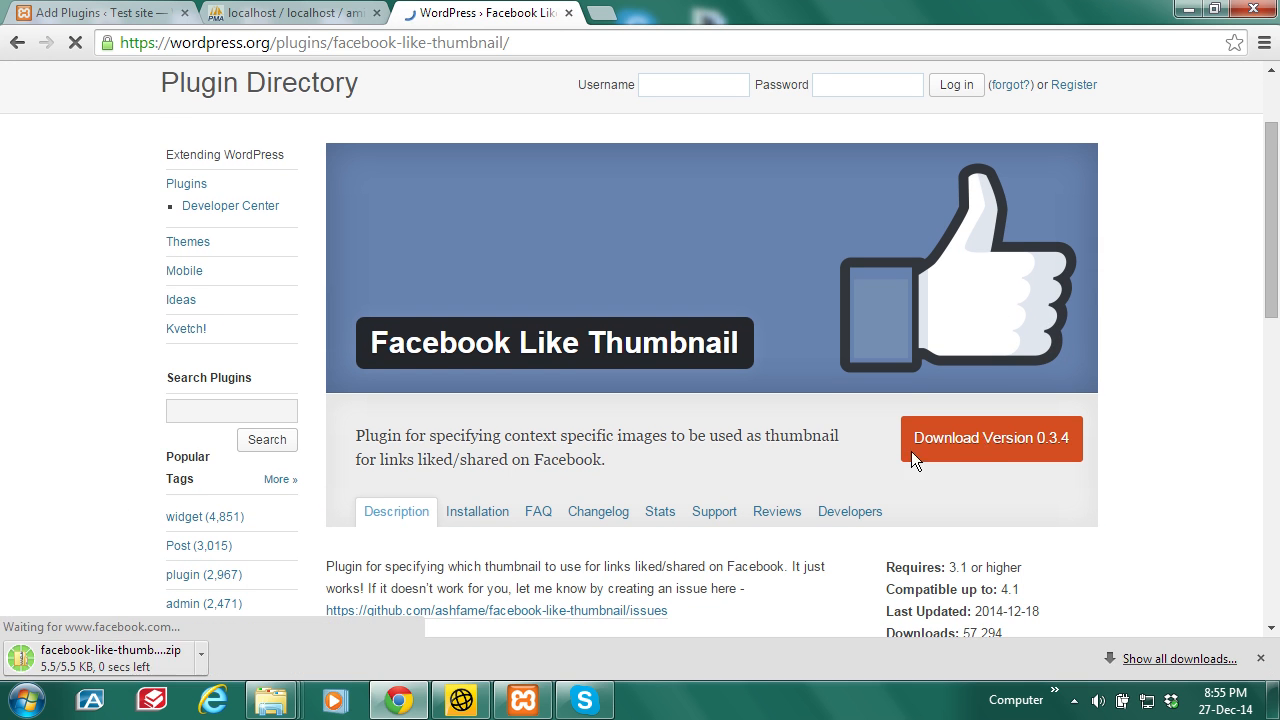
left_click(202, 654)
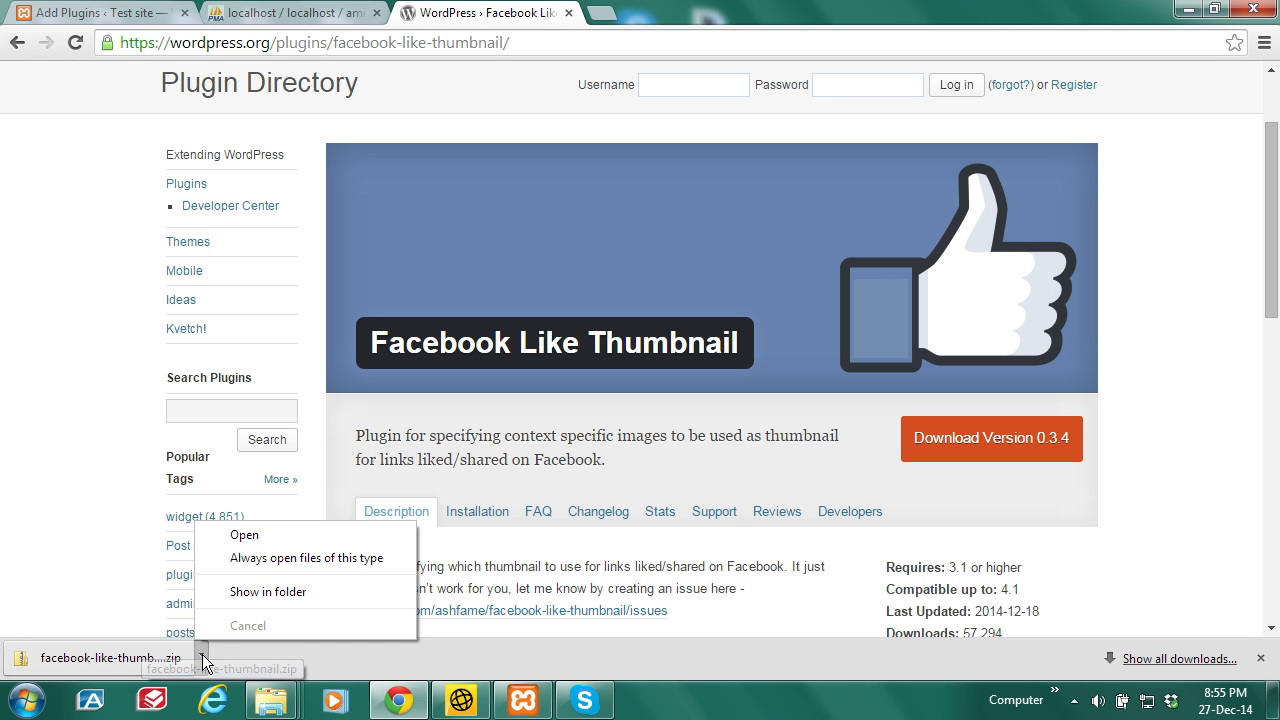
left_click(266, 595)
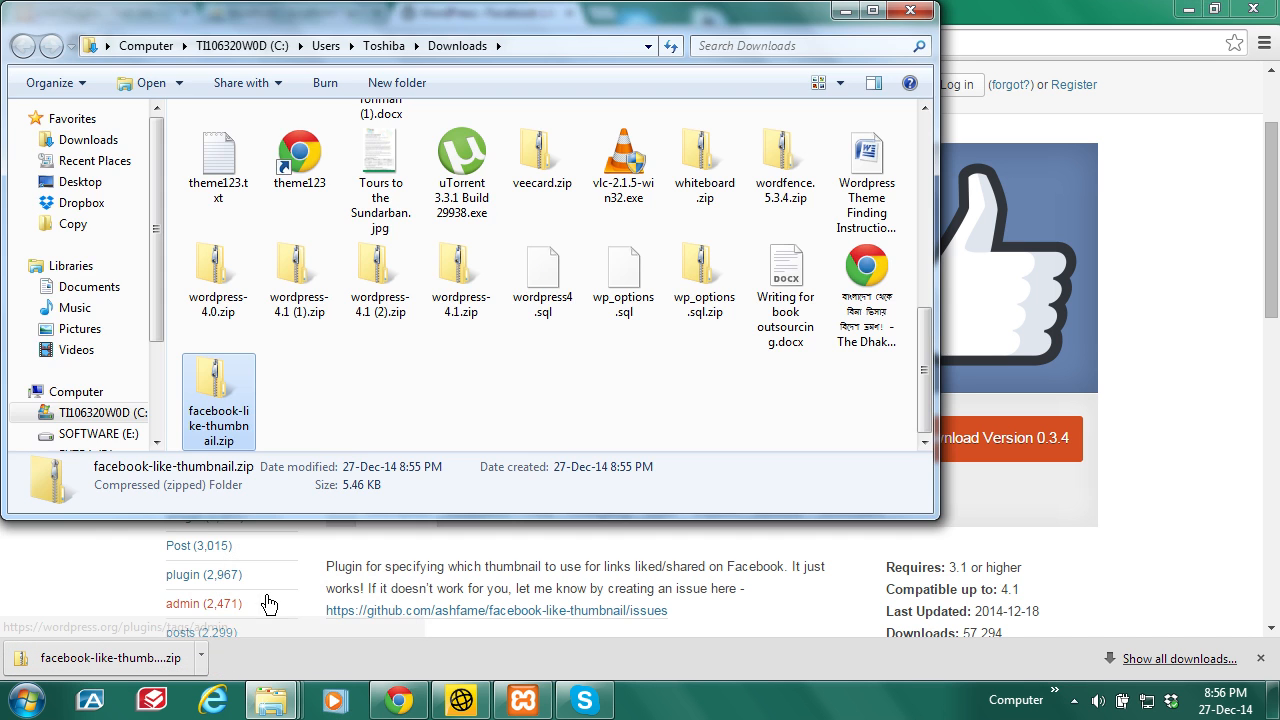
Step: Extract the facebook-like-thumbnail zip and copy its inner plugin folder
right_click(236, 424)
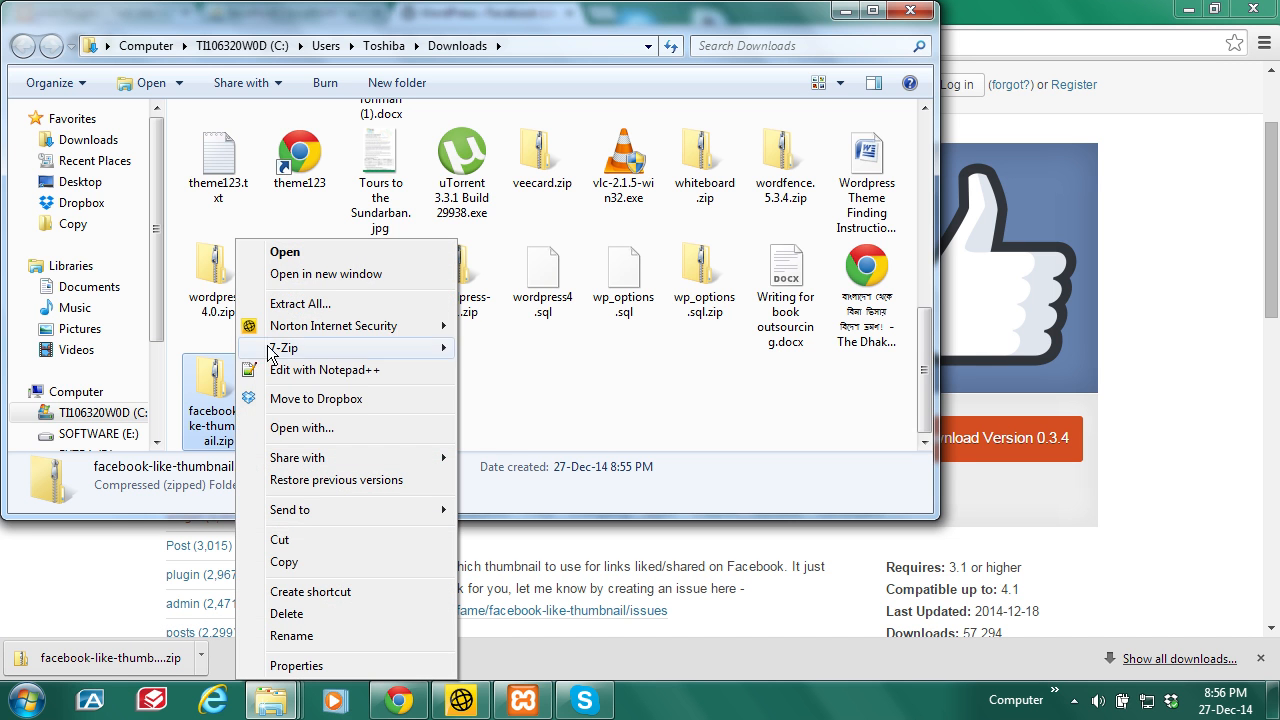
left_click(296, 308)
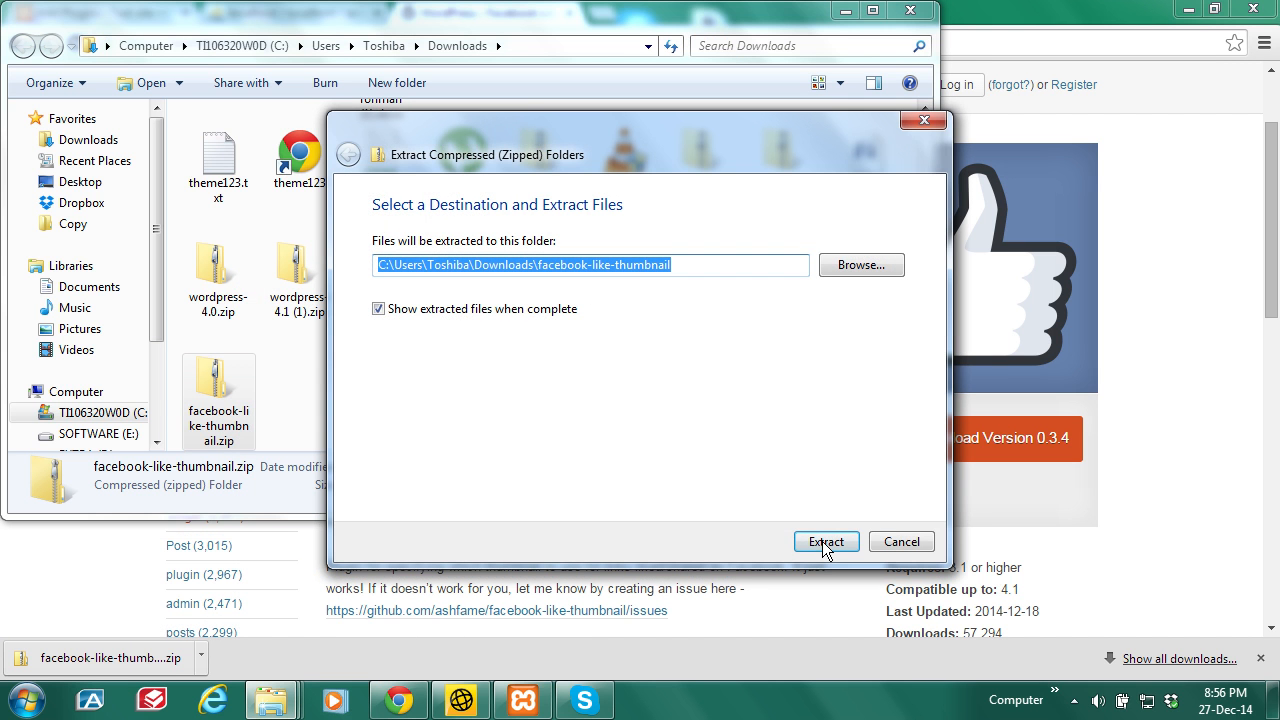
left_click(824, 542)
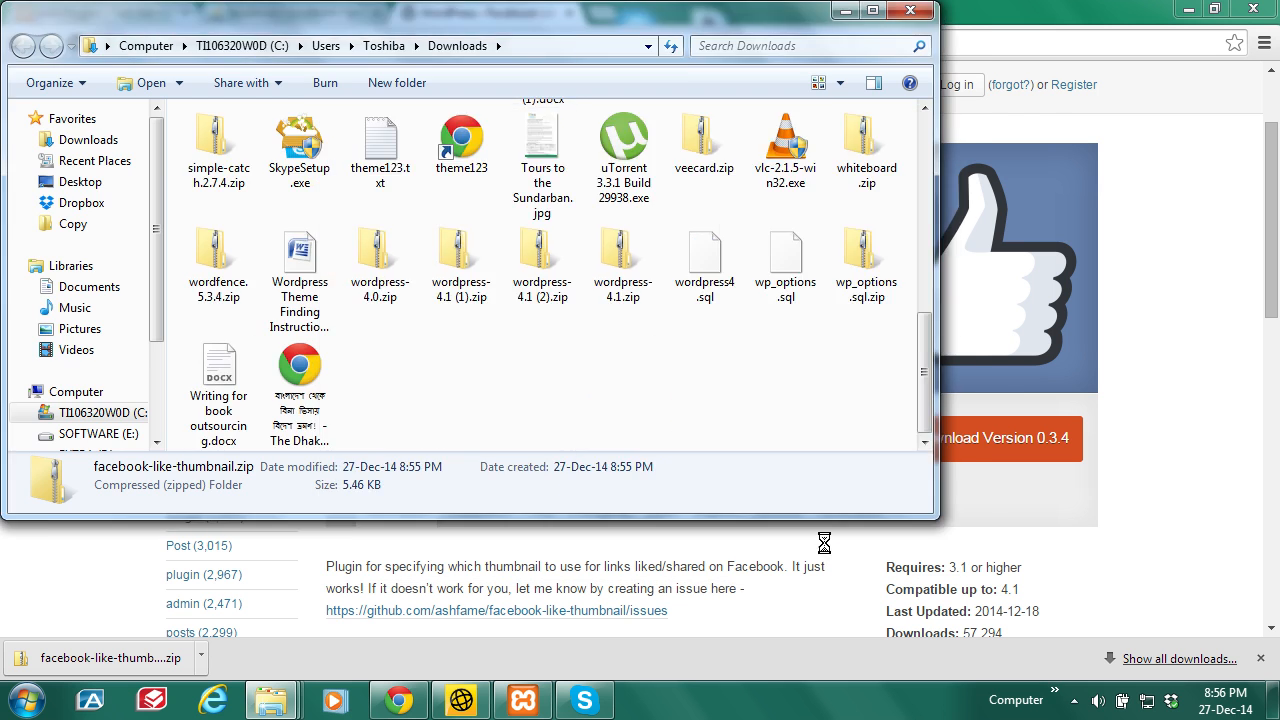
double_click(338, 166)
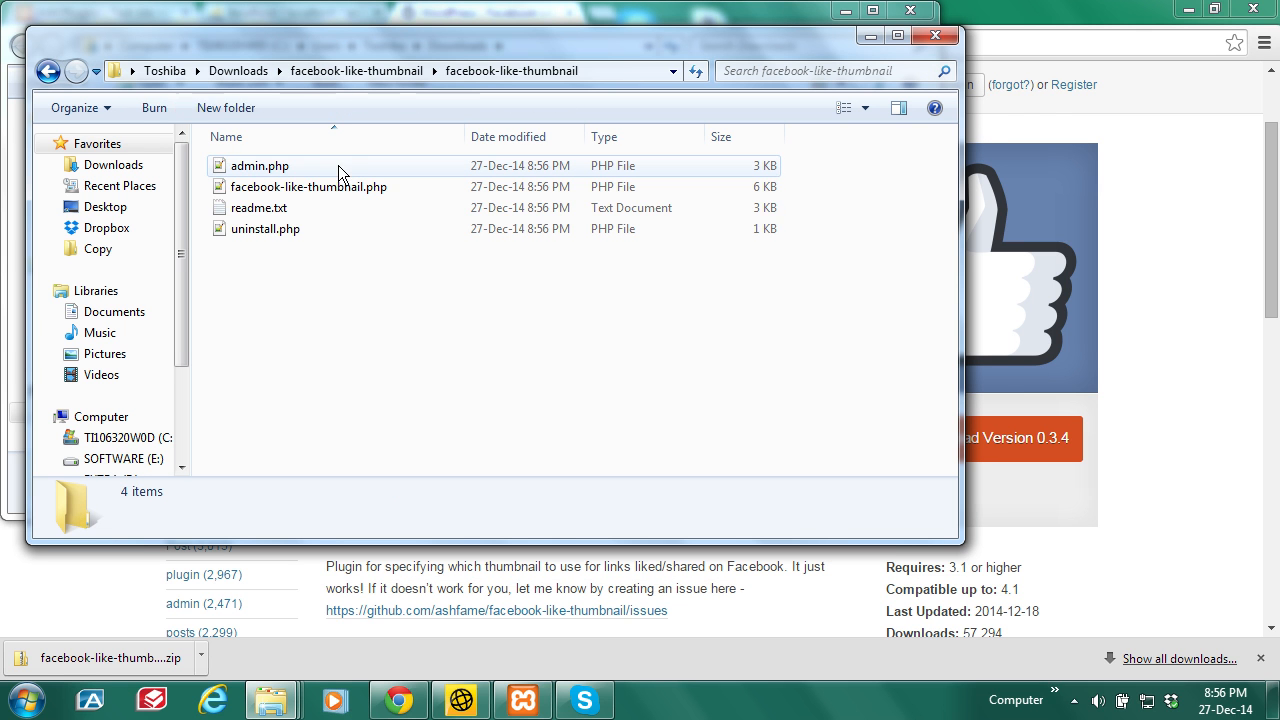
left_click(387, 70)
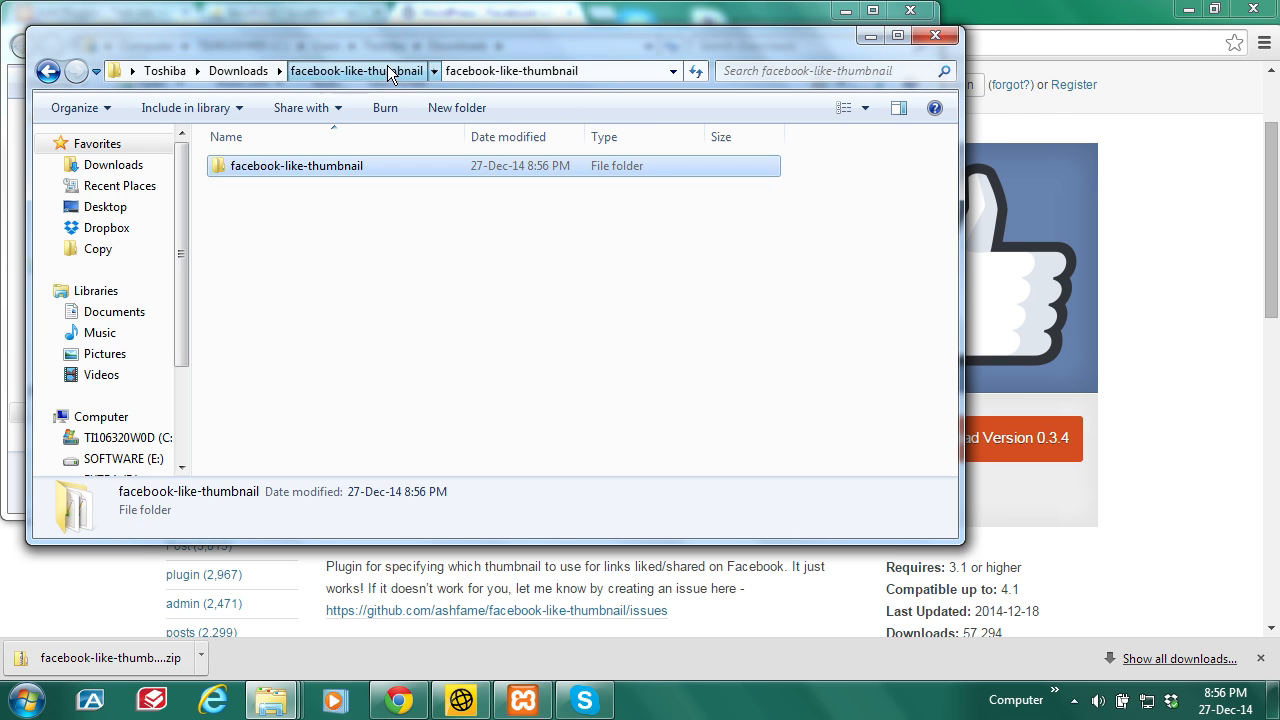
double_click(331, 166)
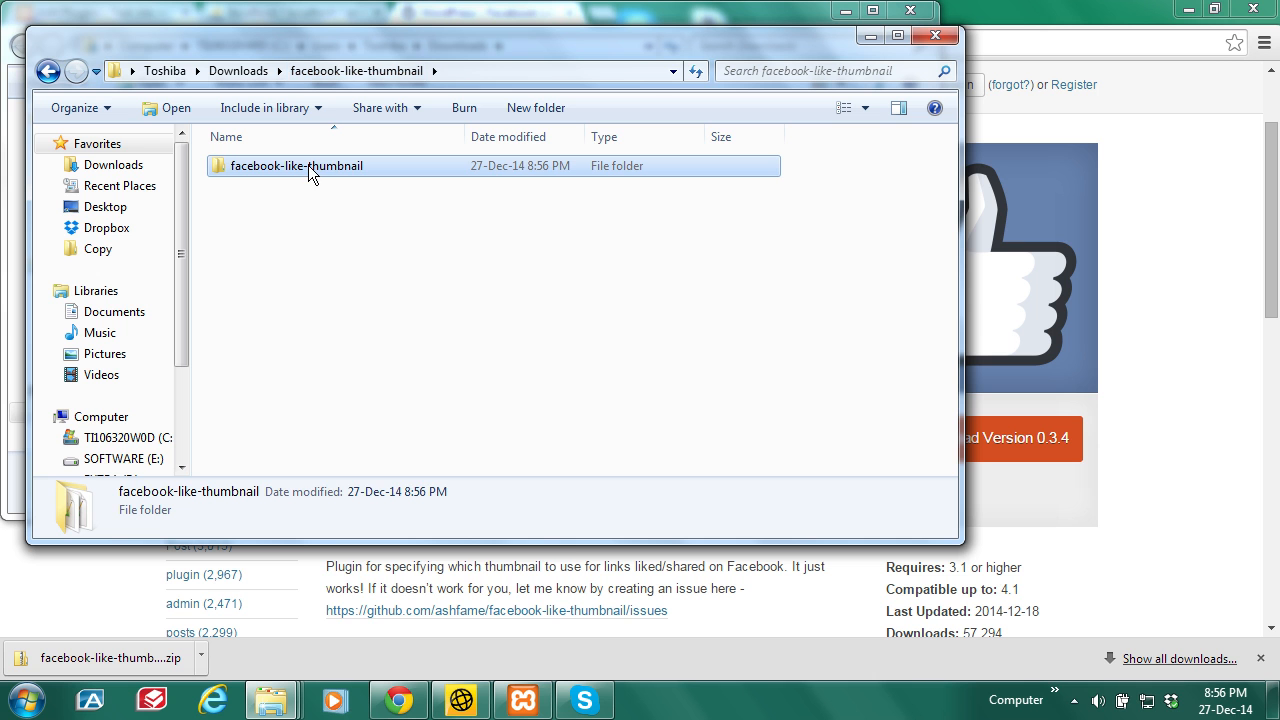
right_click(308, 165)
left_click(357, 496)
left_click(871, 37)
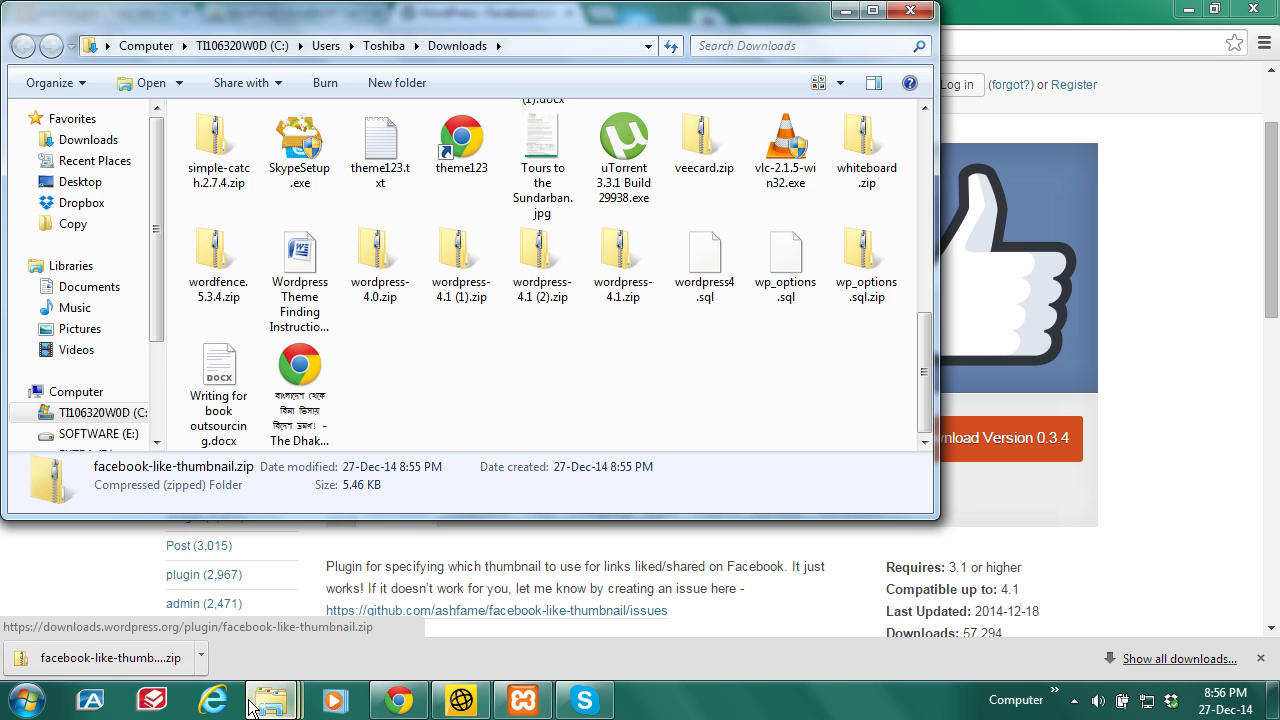
Step: Paste the folder into xampp\htdocs\aminur\wp-content\plugins and minimize the Explorer windows
mouse_move(263, 697)
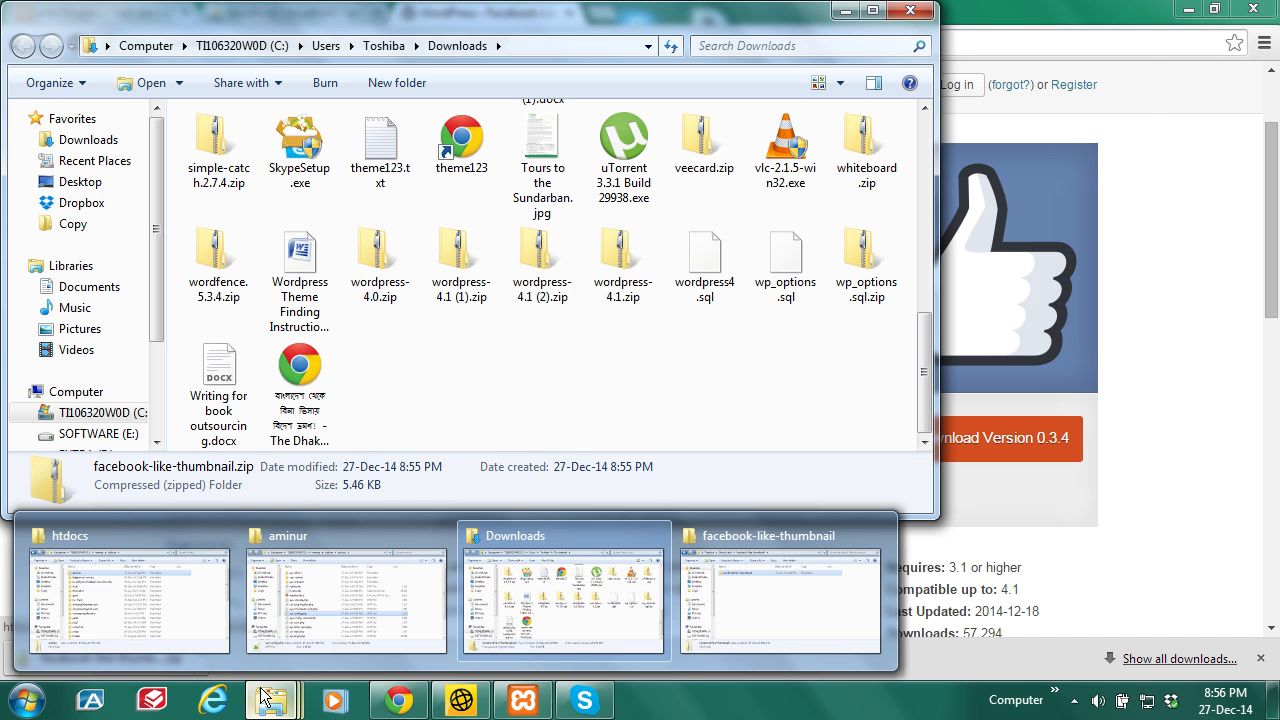
left_click(110, 599)
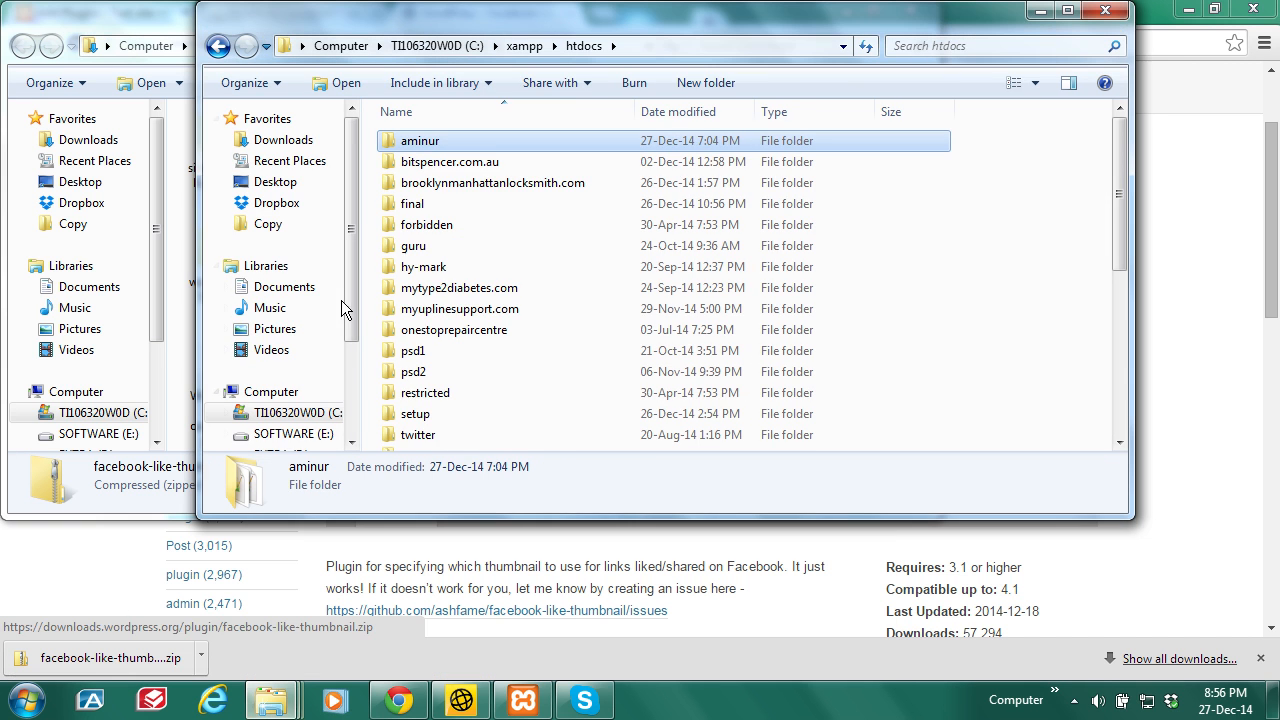
double_click(447, 140)
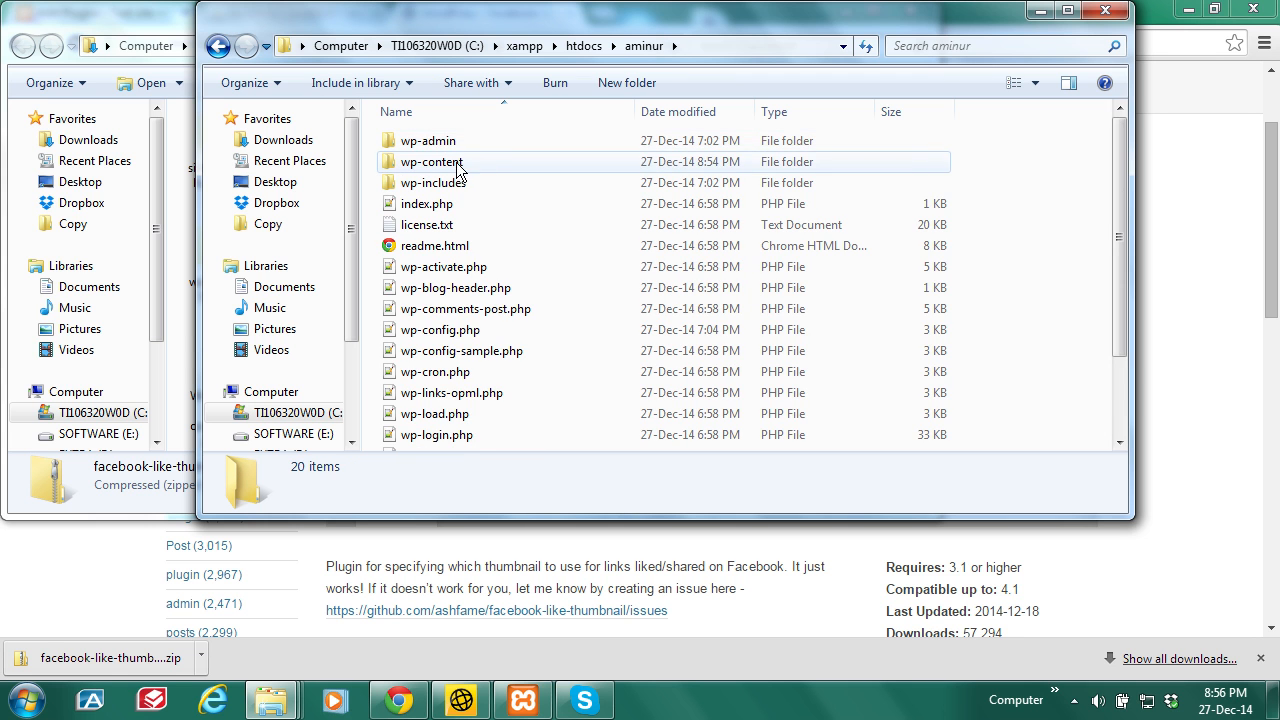
double_click(458, 160)
double_click(438, 146)
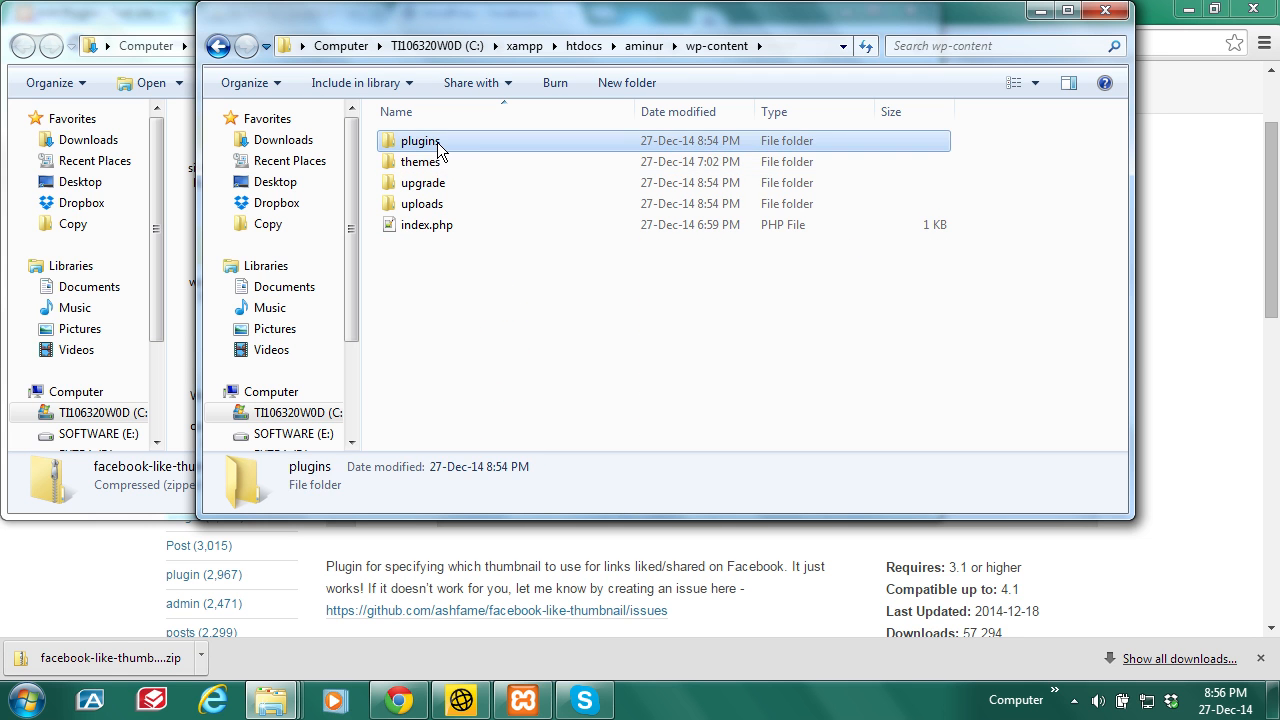
right_click(510, 366)
left_click(568, 503)
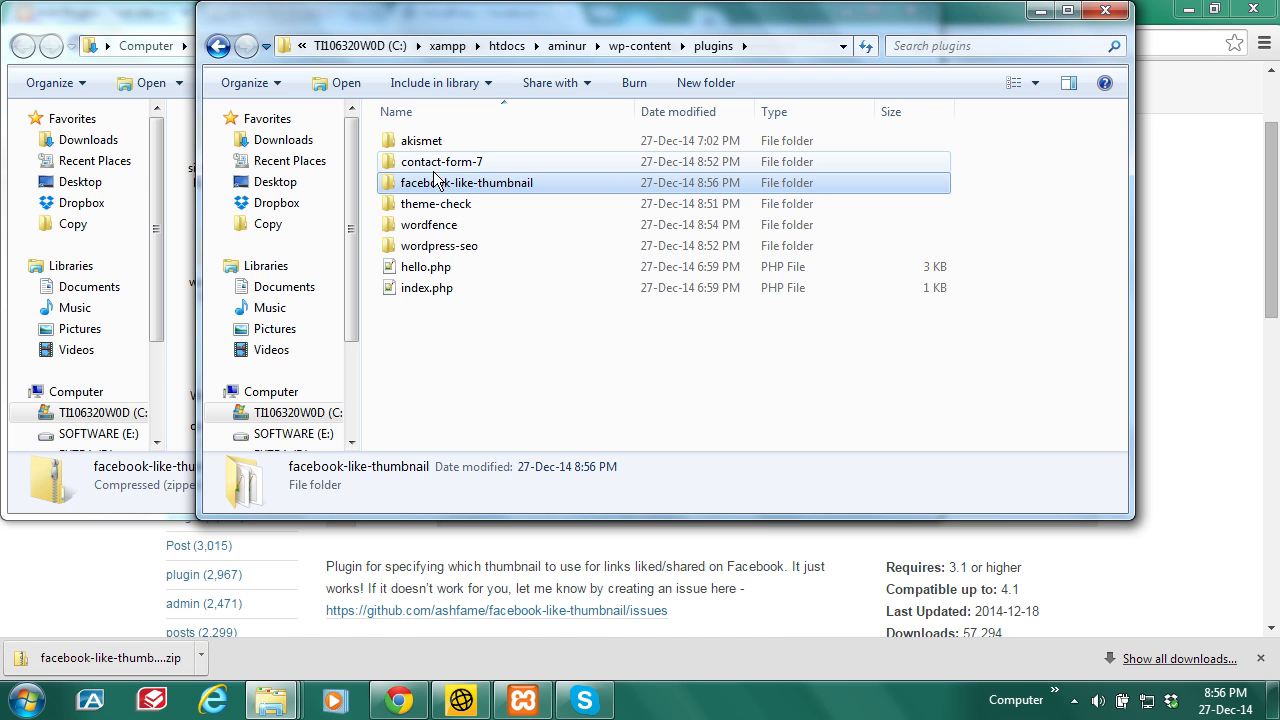
left_click(1042, 11)
left_click(845, 10)
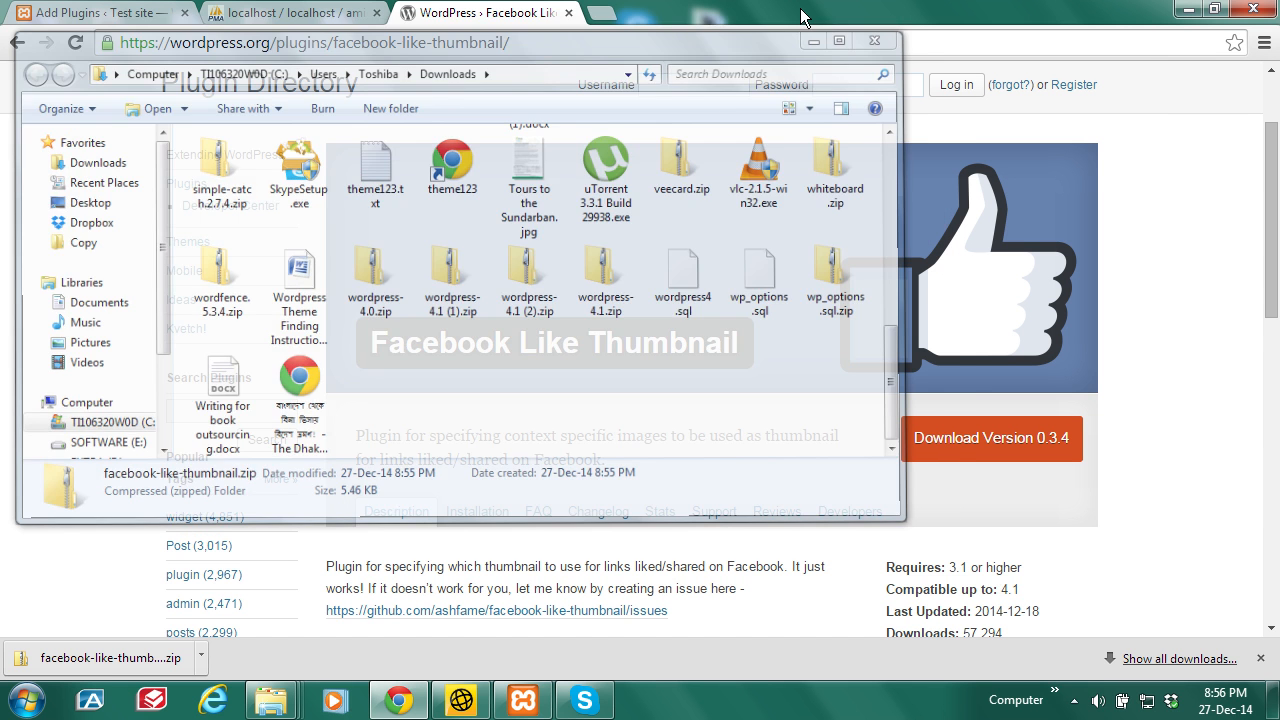
Step: Open the installed Plugins list, check Facebook Like Thumbnail appears, and activate Wordfence Security
left_click(203, 10)
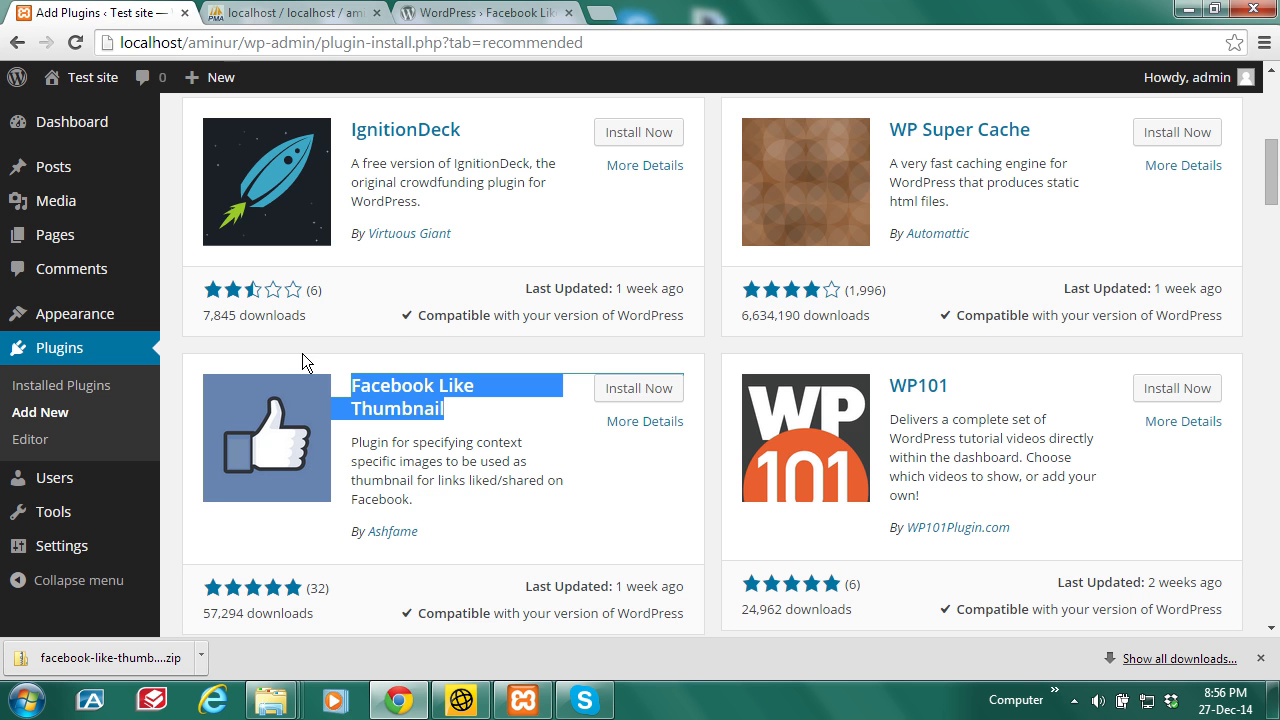
left_click(59, 350)
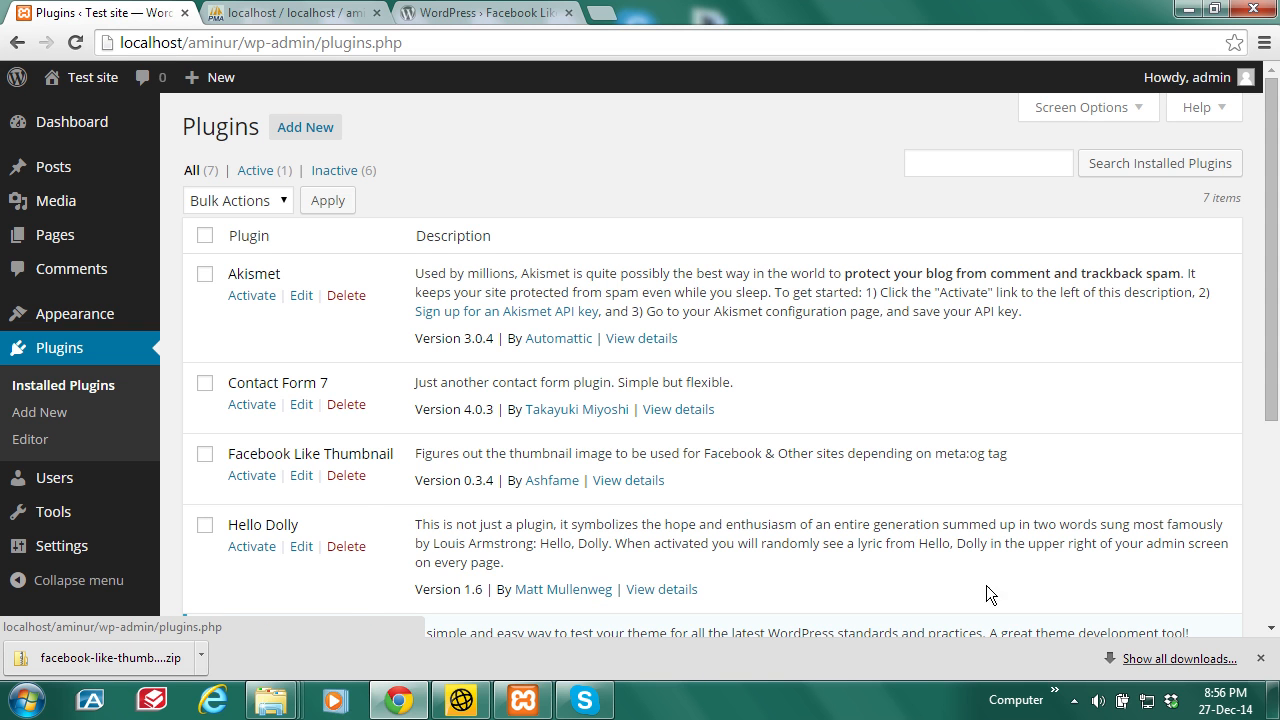
left_click(1260, 658)
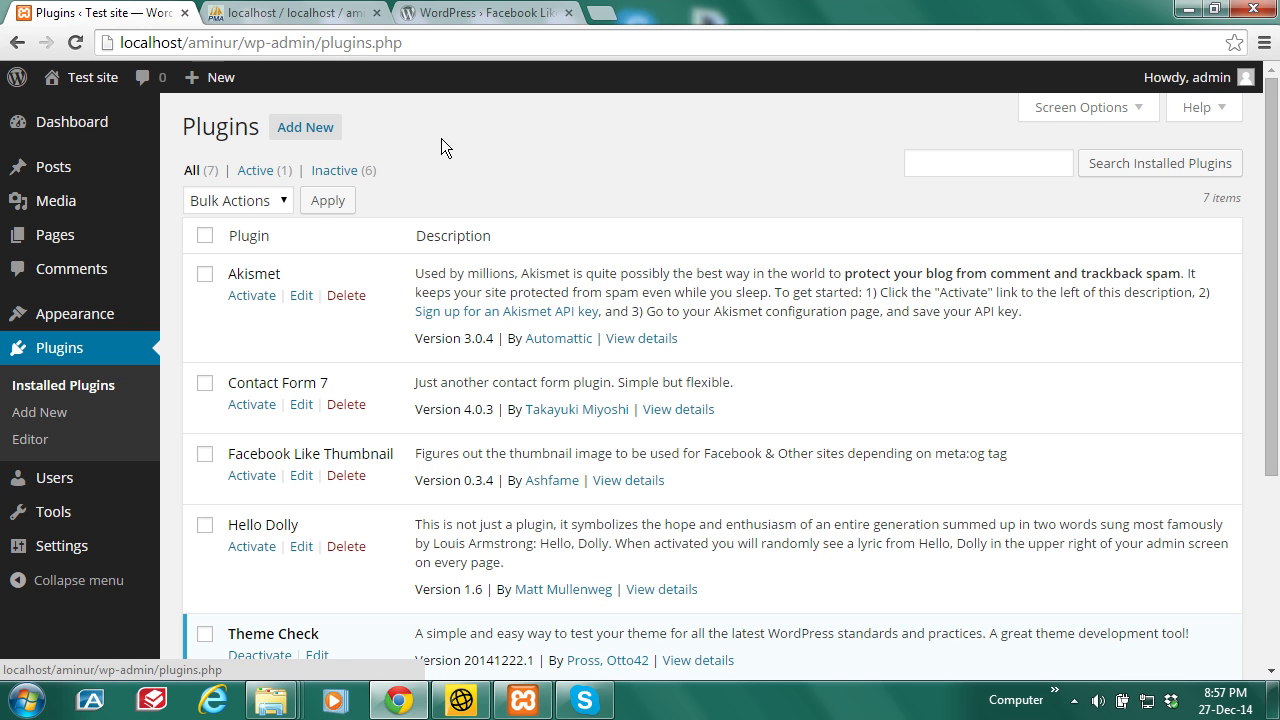
mouse_move(60, 234)
left_click_drag(1274, 280, 1277, 347)
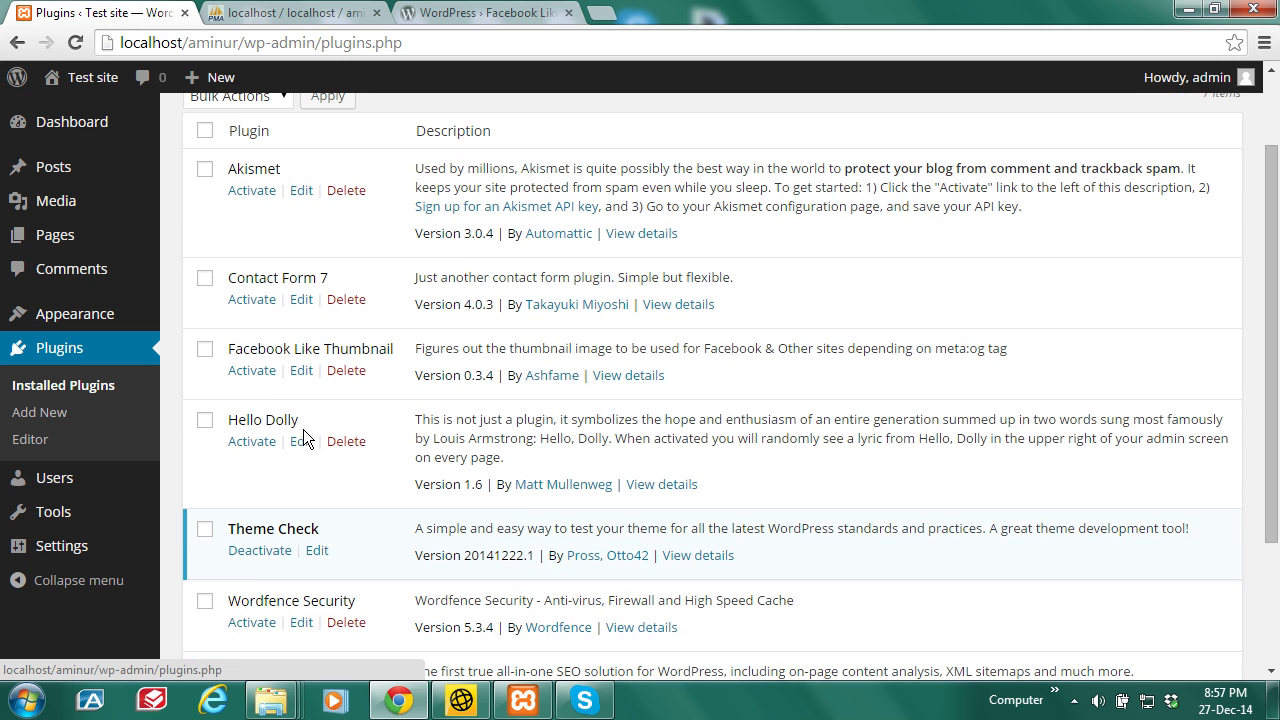
left_click_drag(1274, 347, 1275, 418)
left_click(256, 514)
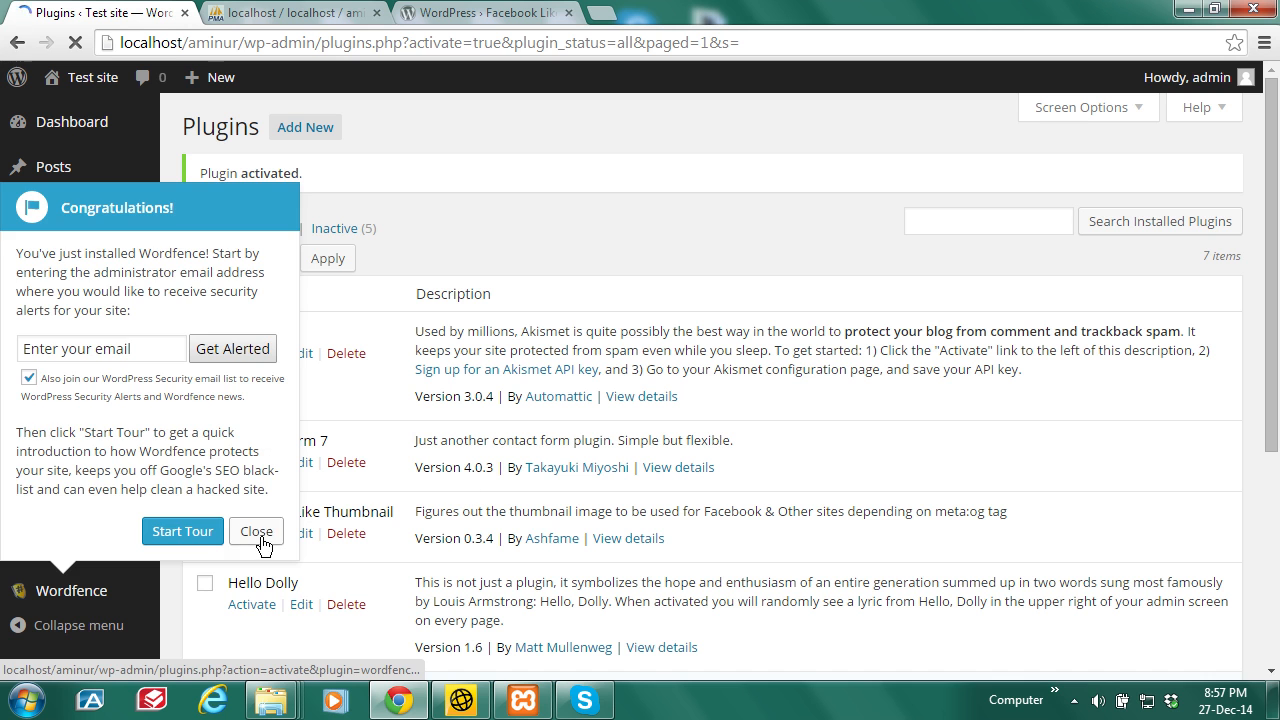
Step: Dismiss the Wordfence welcome message and activate Akismet, Contact Form 7 and Hello Dolly
left_click(257, 532)
scroll(1207, 336, "down", 3)
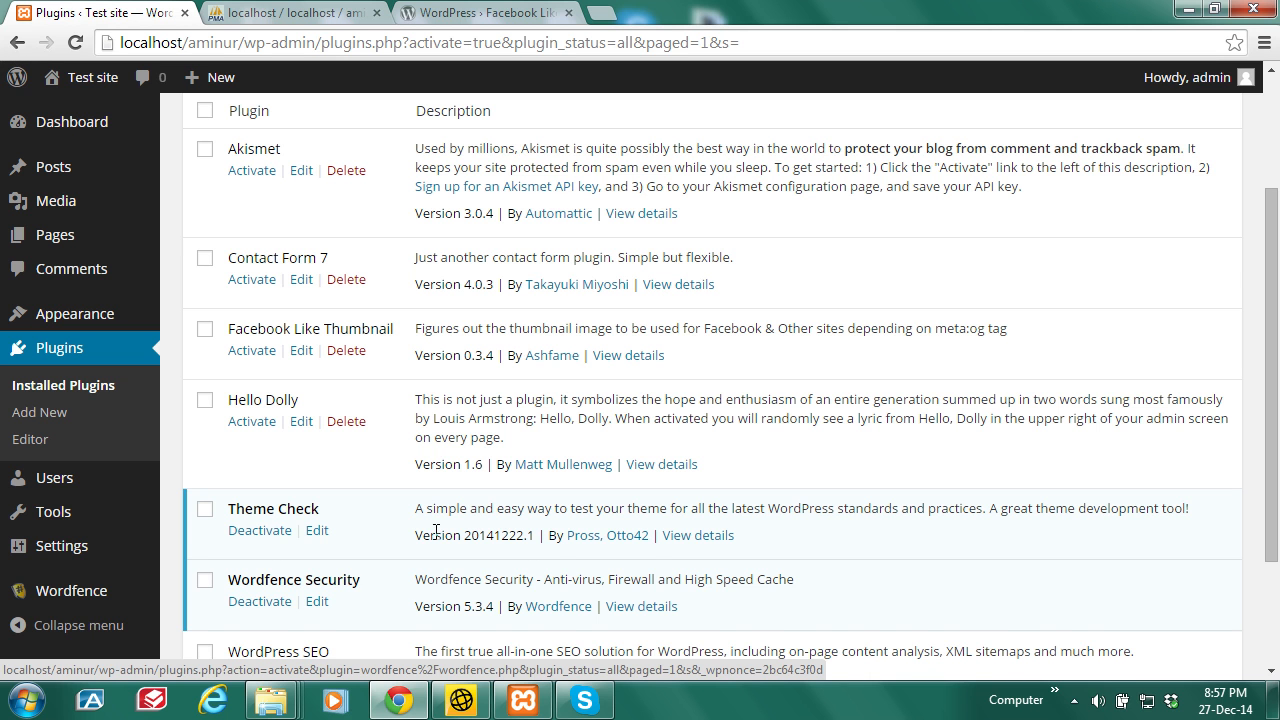
left_click_drag(1272, 402, 1272, 326)
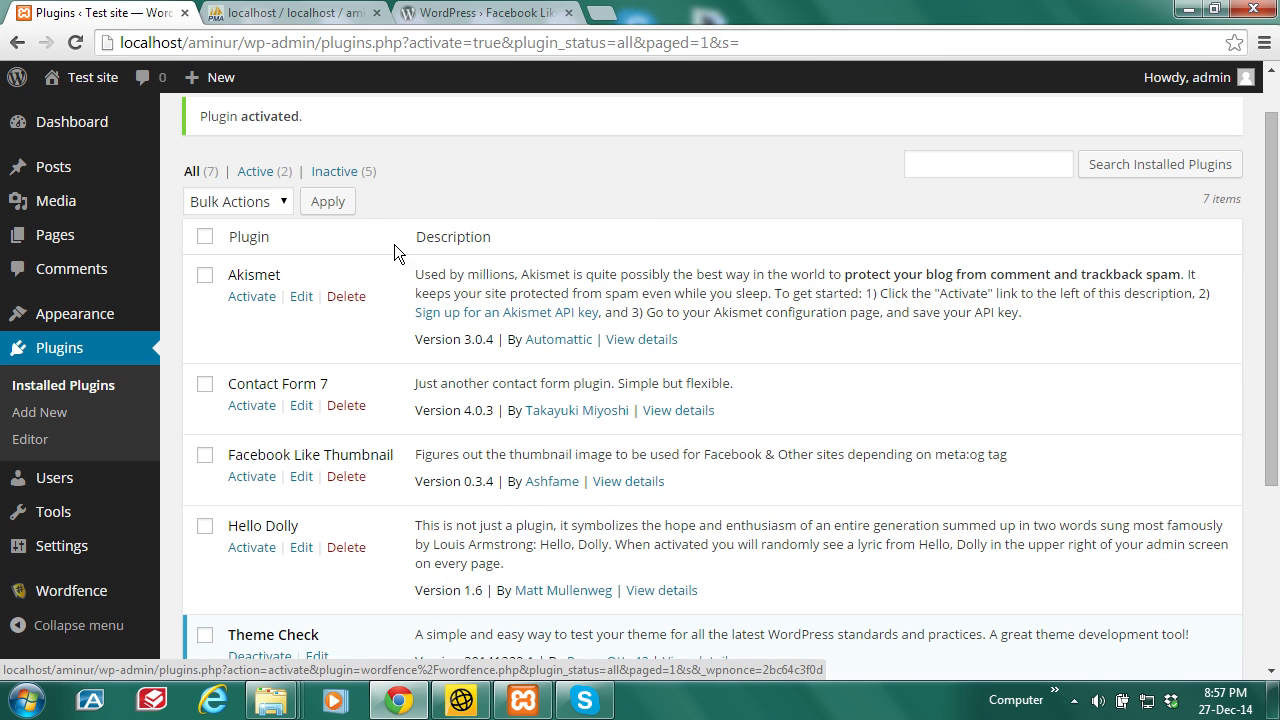
left_click(250, 297)
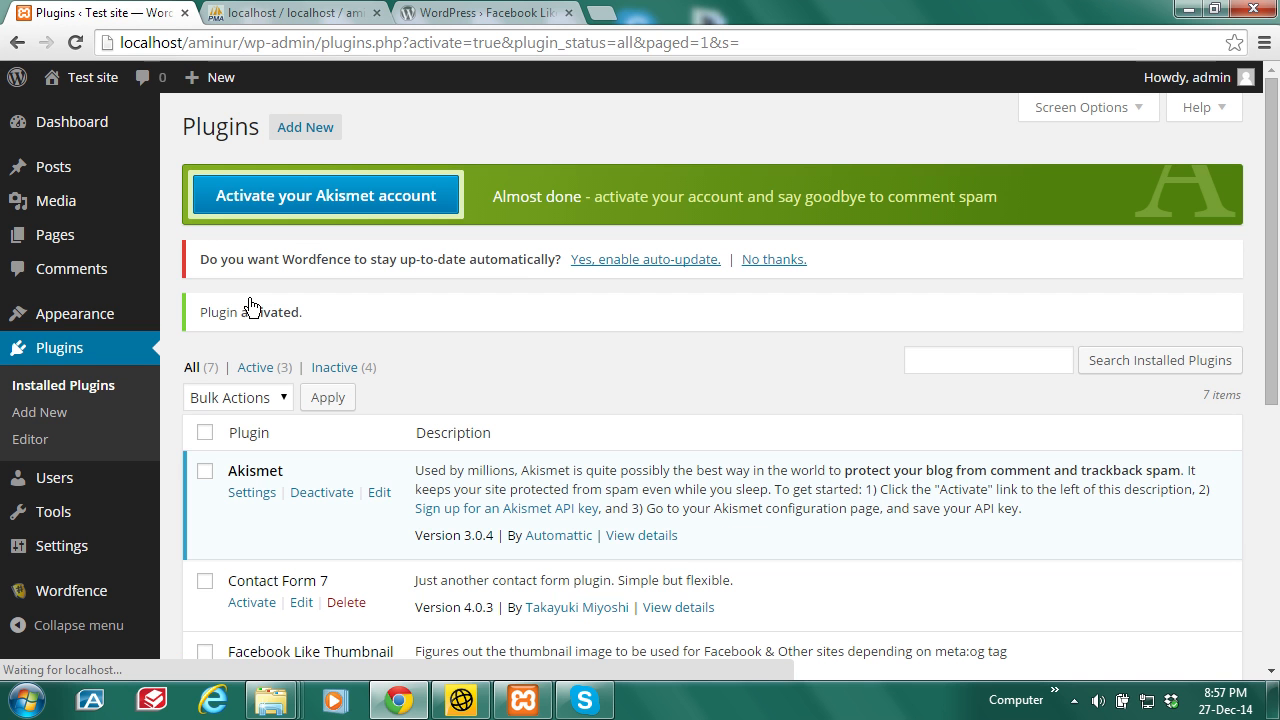
left_click(252, 603)
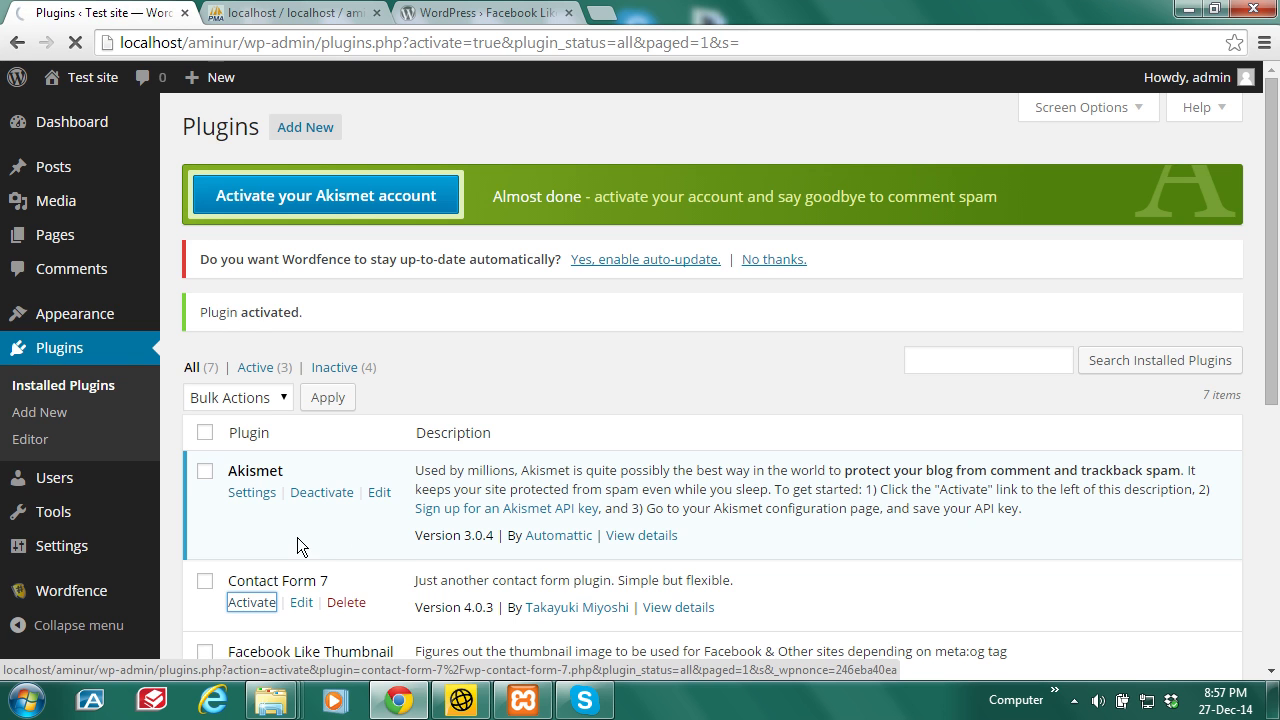
left_click_drag(1274, 284, 1278, 370)
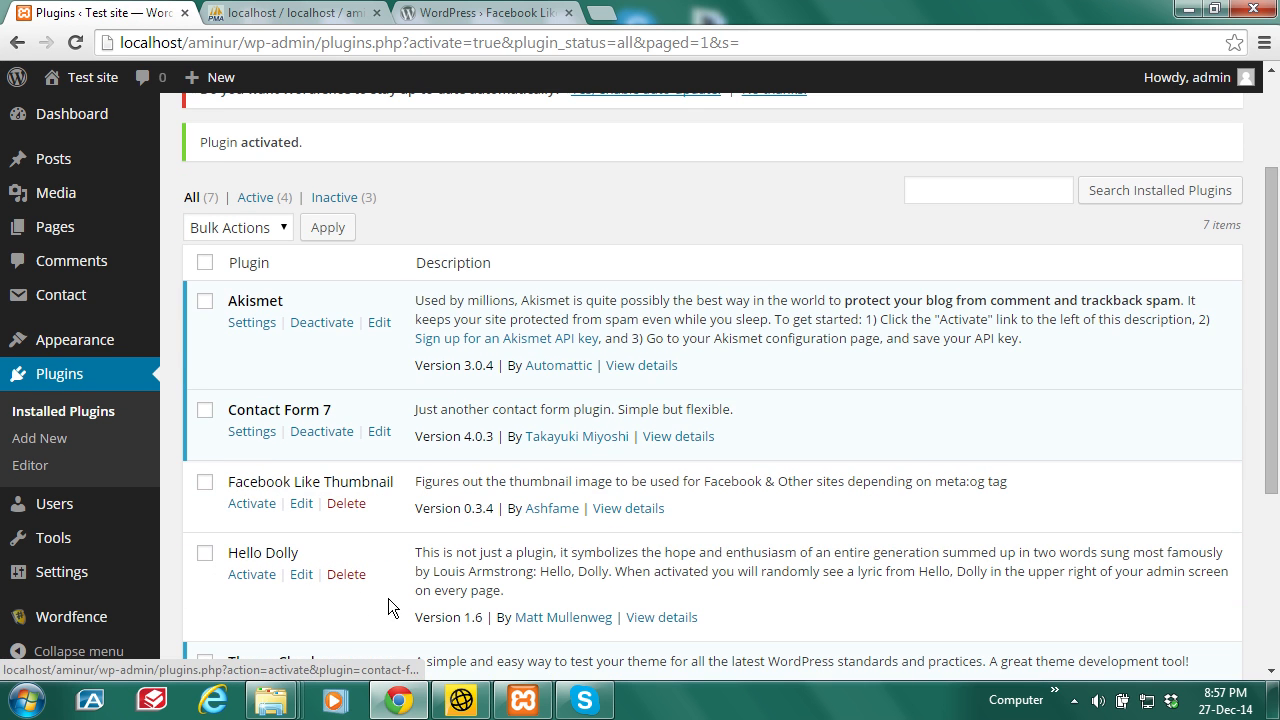
left_click(252, 575)
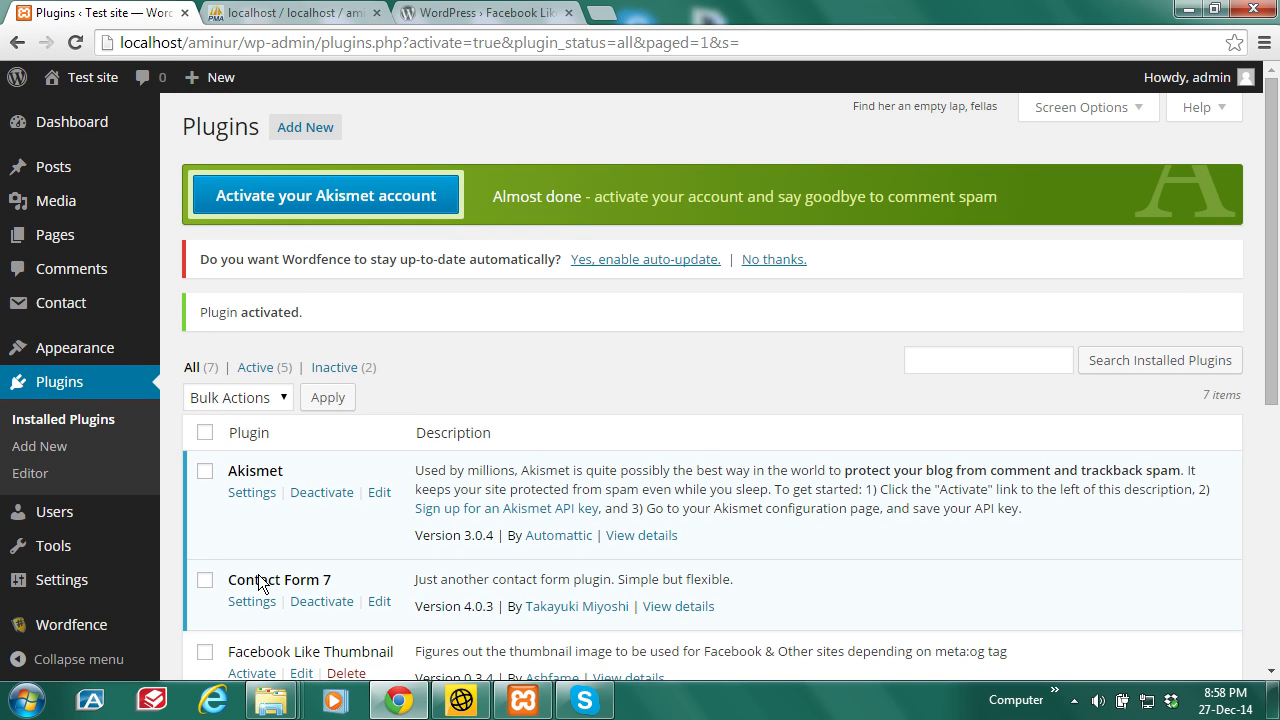
Step: Scroll through the plugin list to check five of seven plugins are active
scroll(1272, 203, "down", 2)
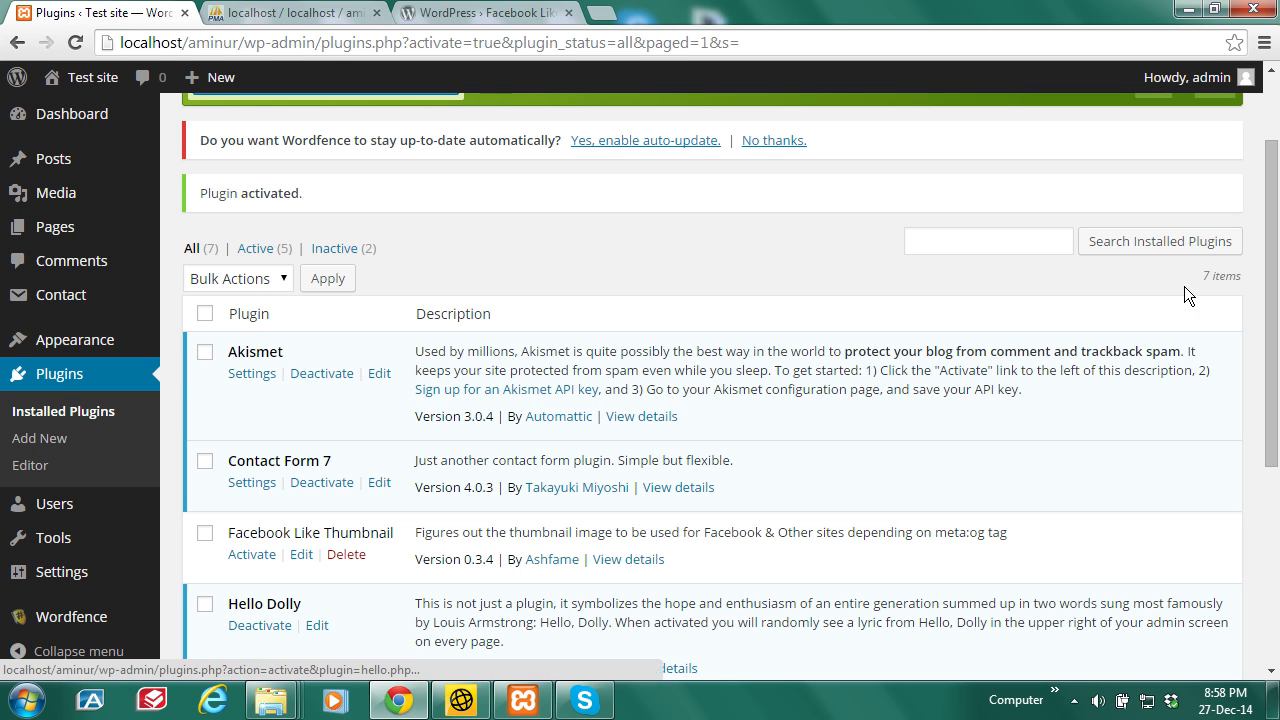
scroll(1271, 268, "down", 2)
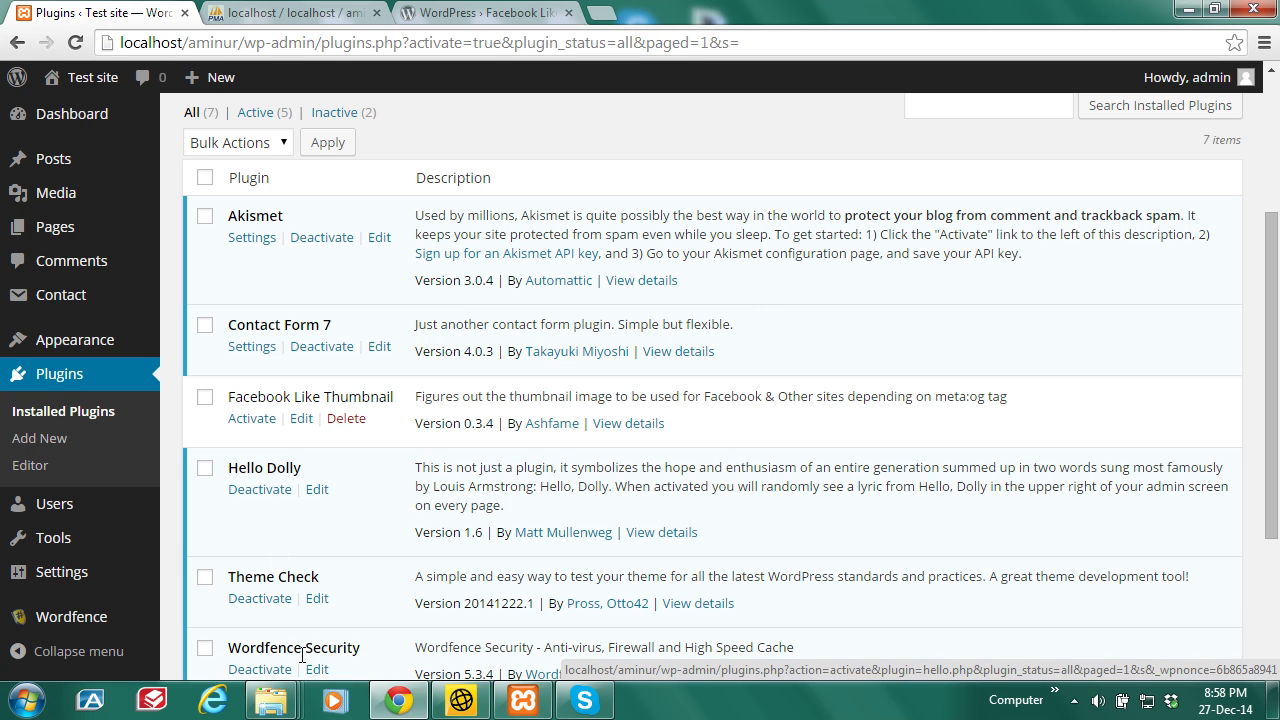
scroll(1276, 447, "down", 2)
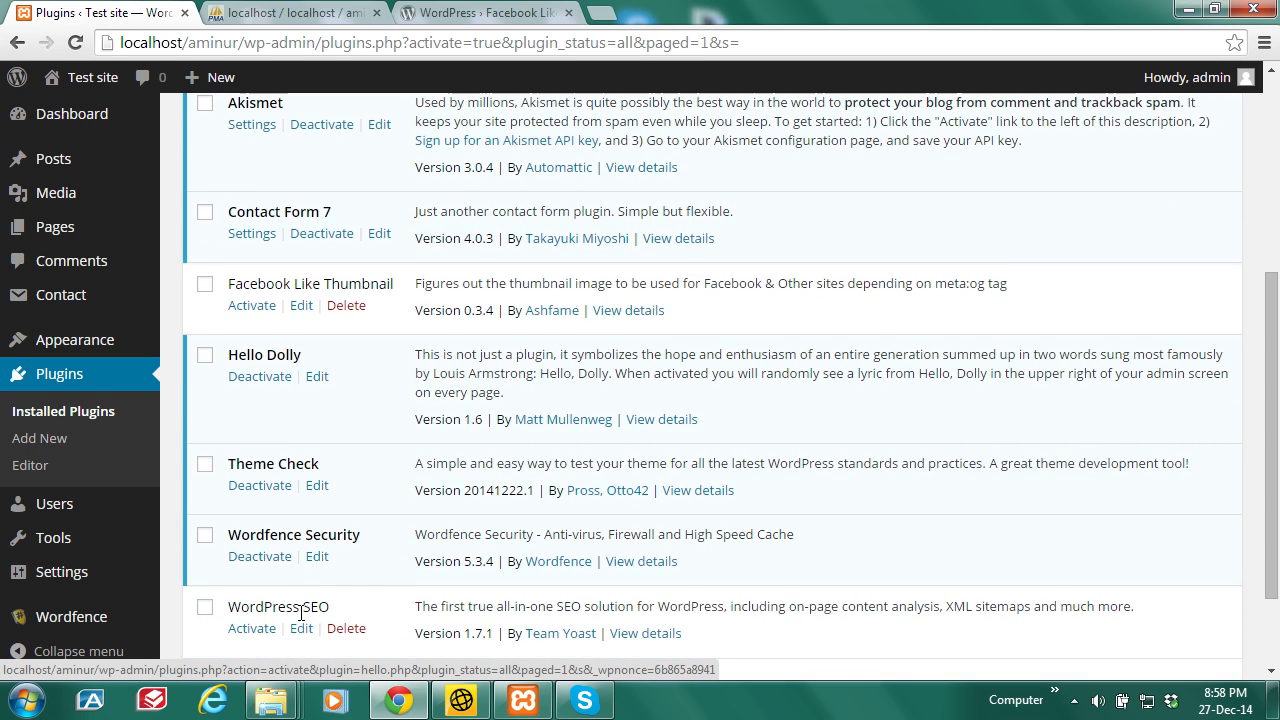
scroll(536, 292, "up", 5)
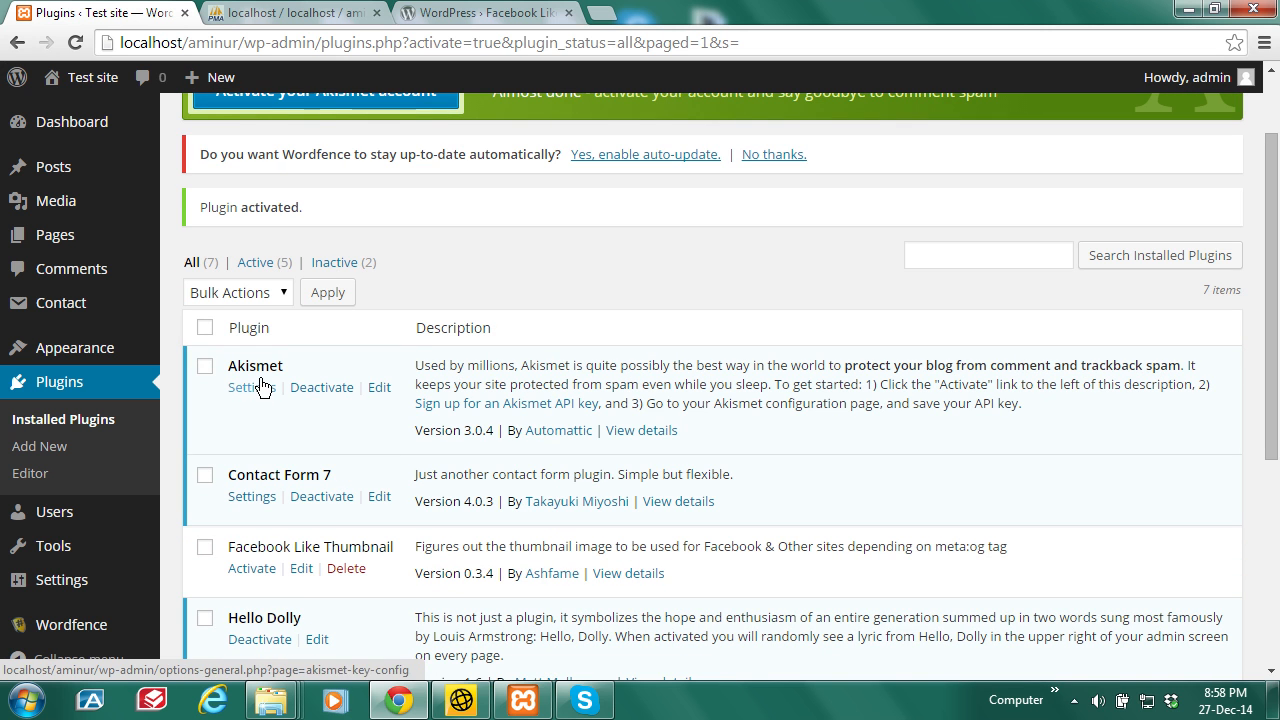
scroll(1277, 372, "down", 3)
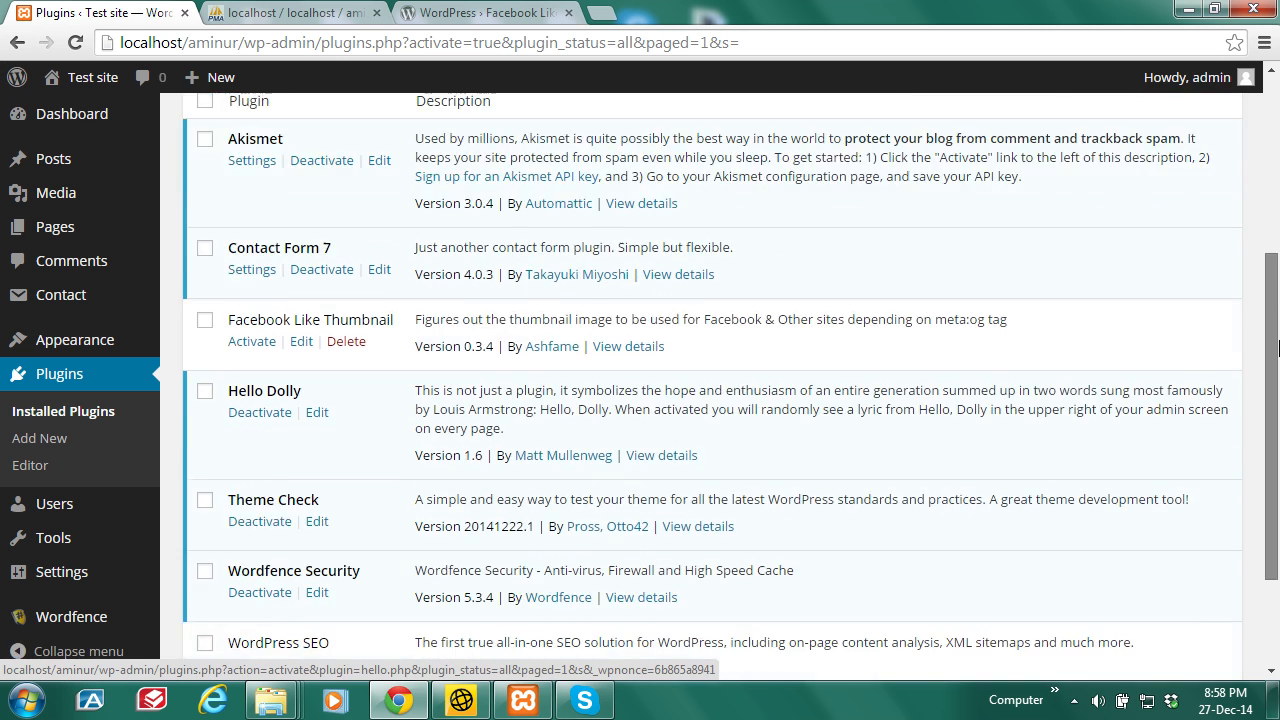
left_click_drag(1278, 372, 1278, 373)
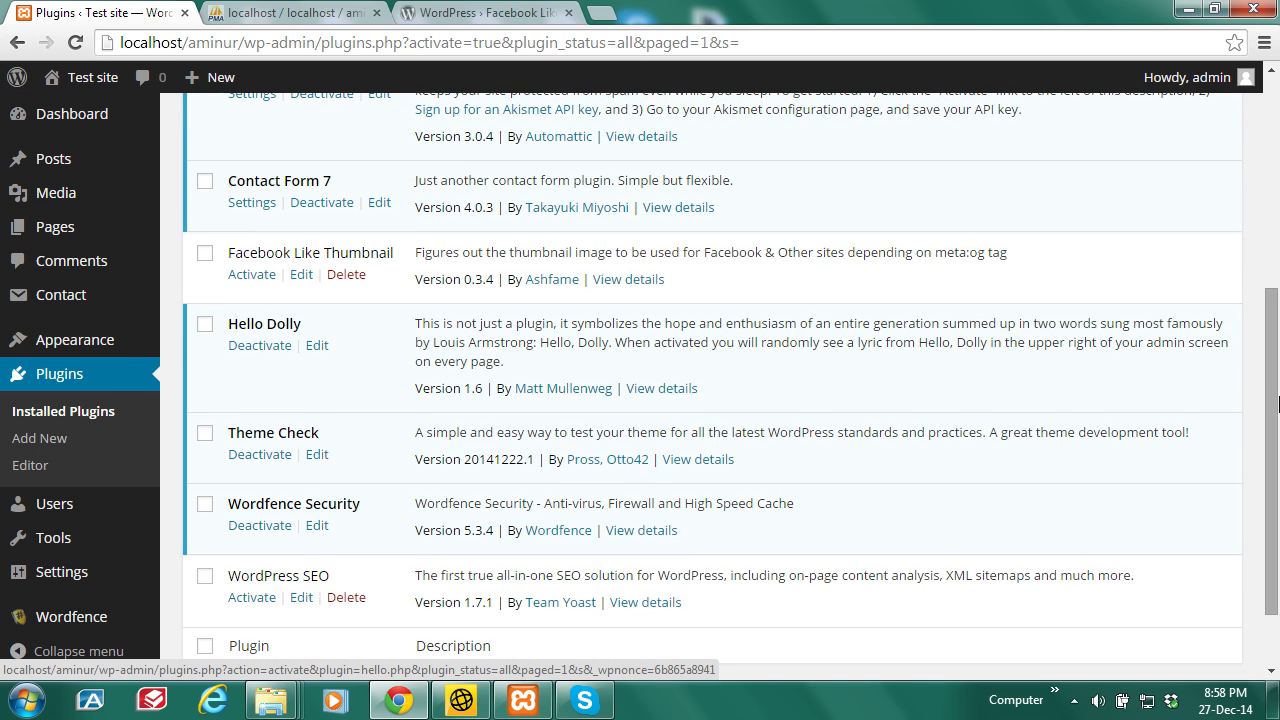
scroll(314, 575, "up", 3)
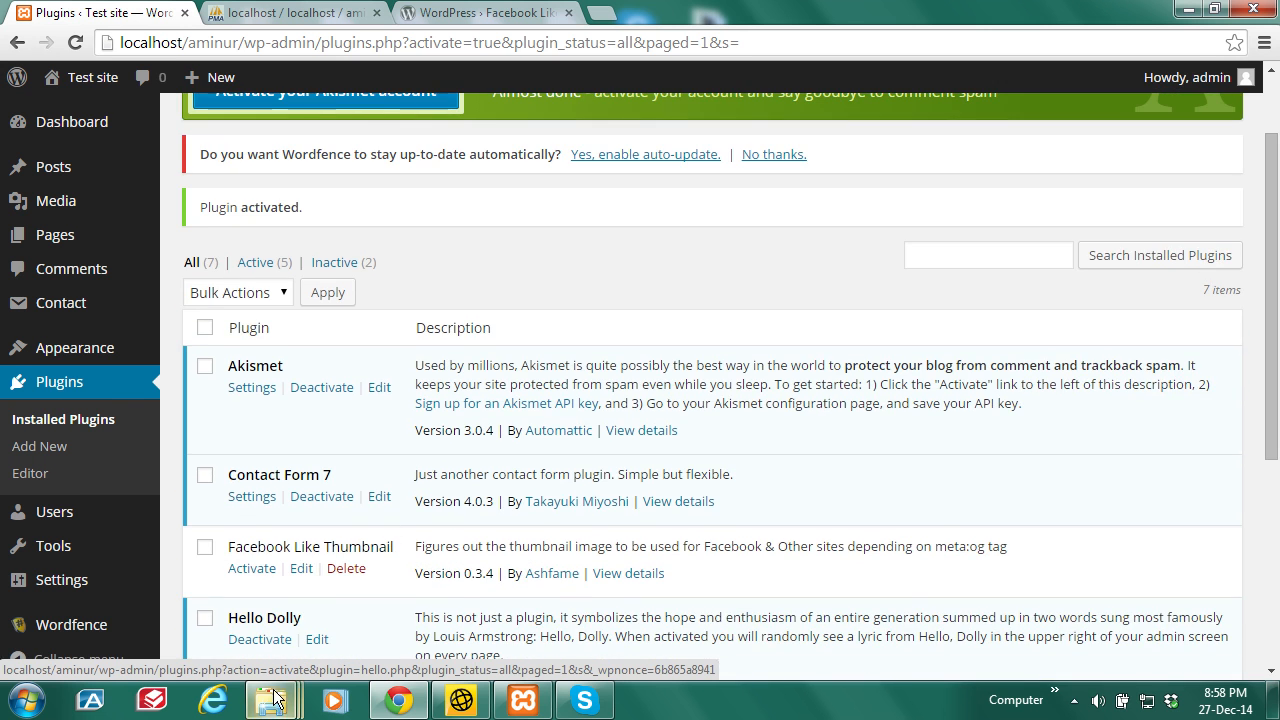
mouse_move(272, 700)
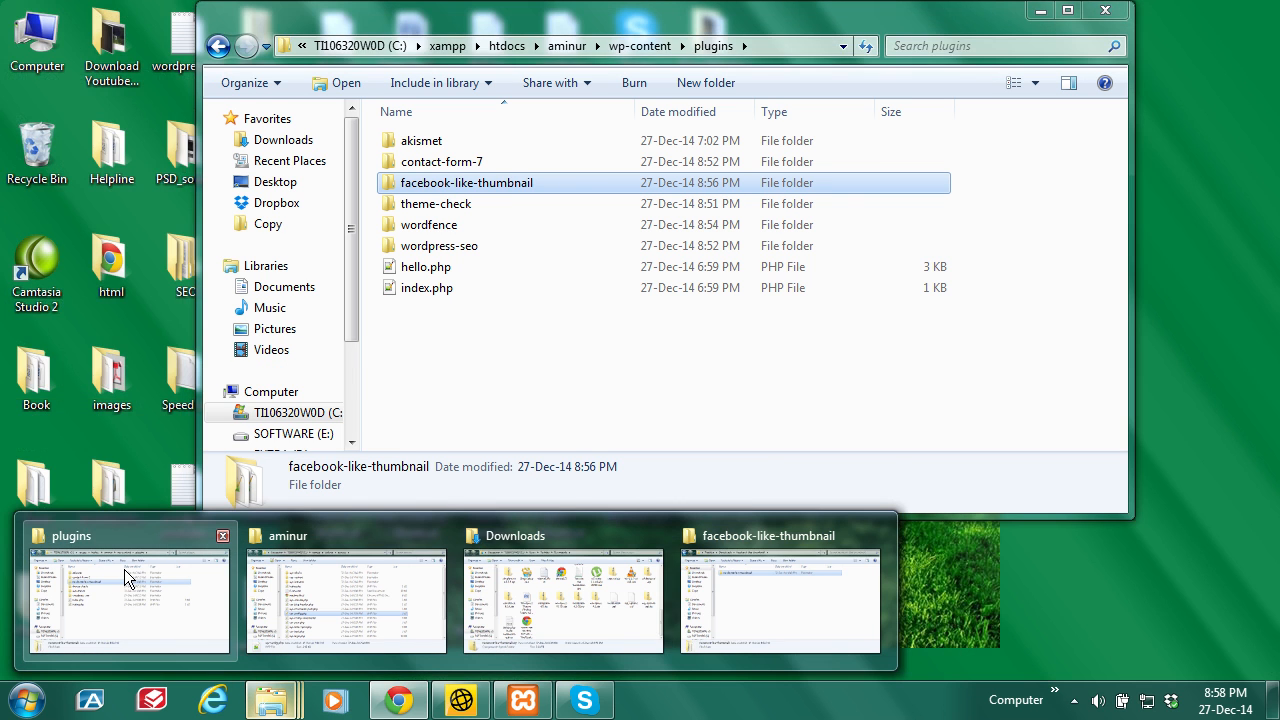
left_click(124, 569)
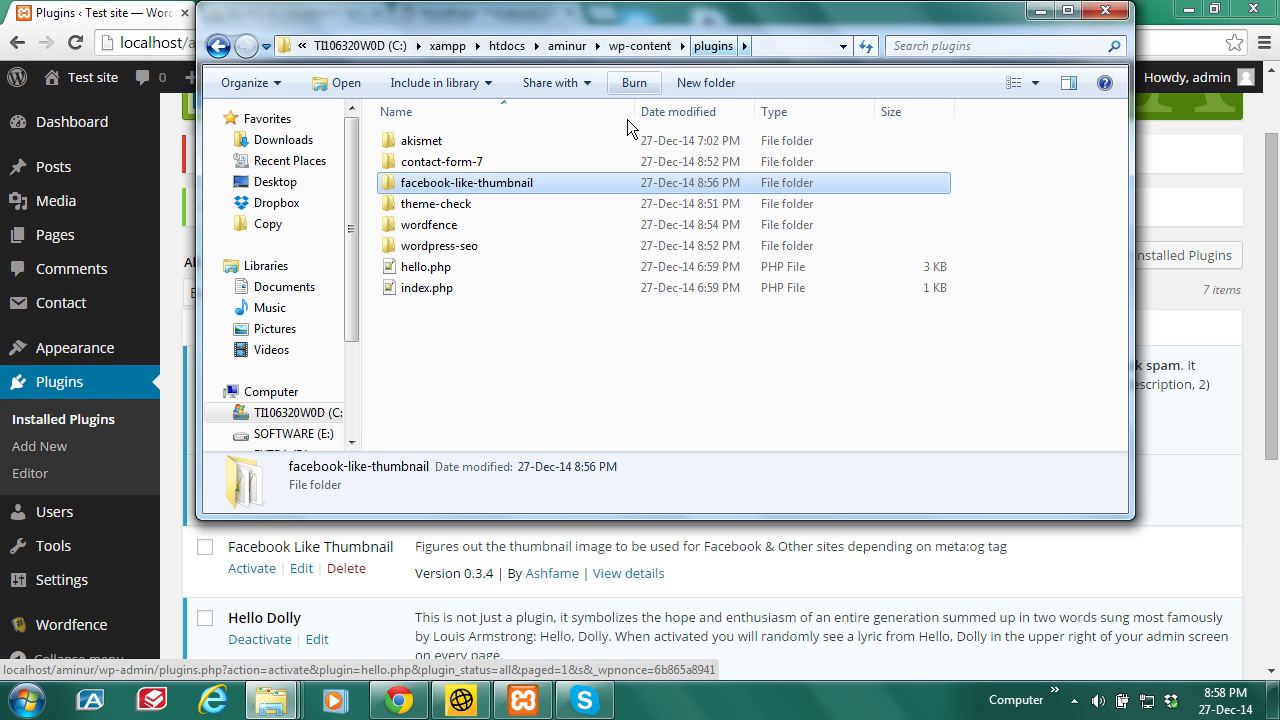
left_click(557, 397)
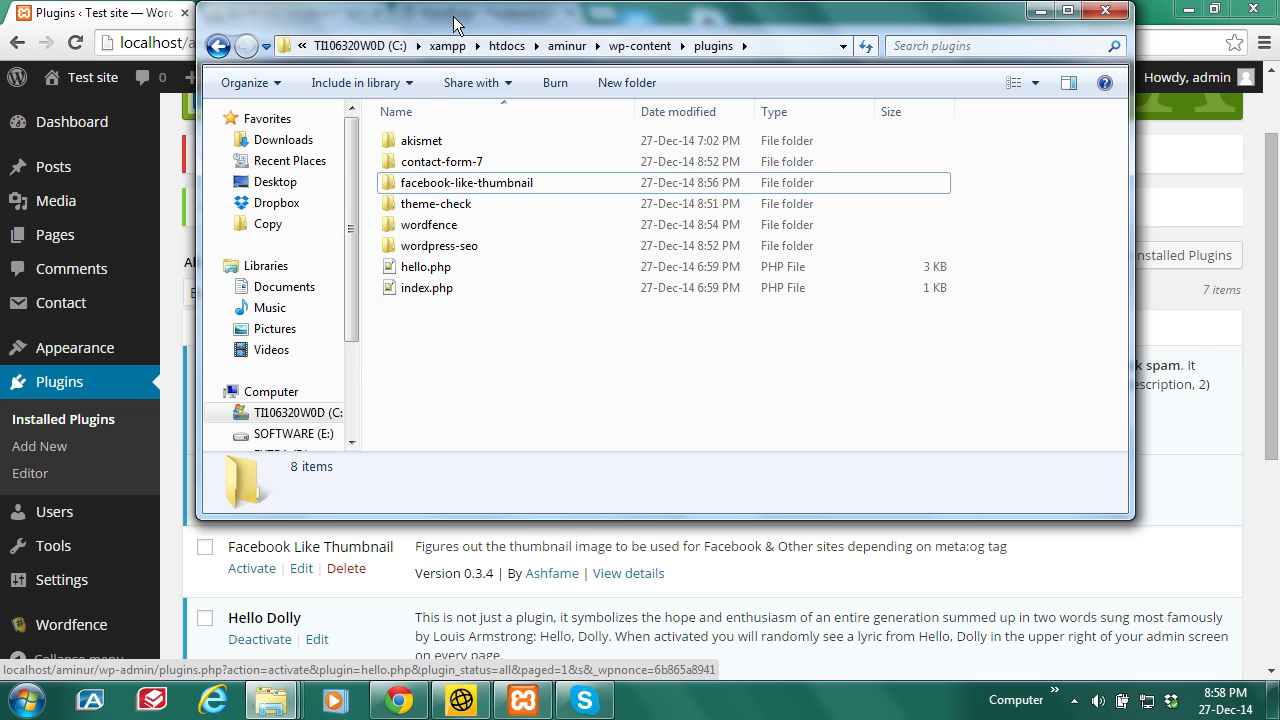
left_click_drag(455, 22, 753, 115)
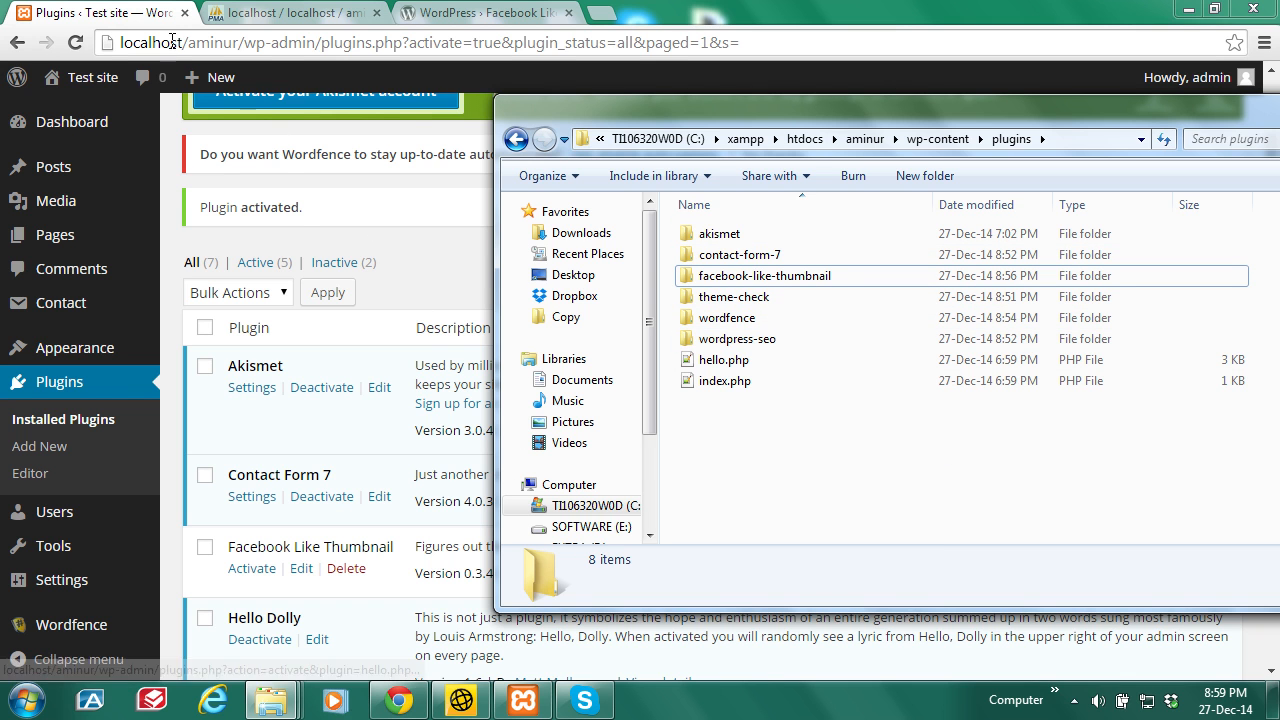
left_click(116, 12)
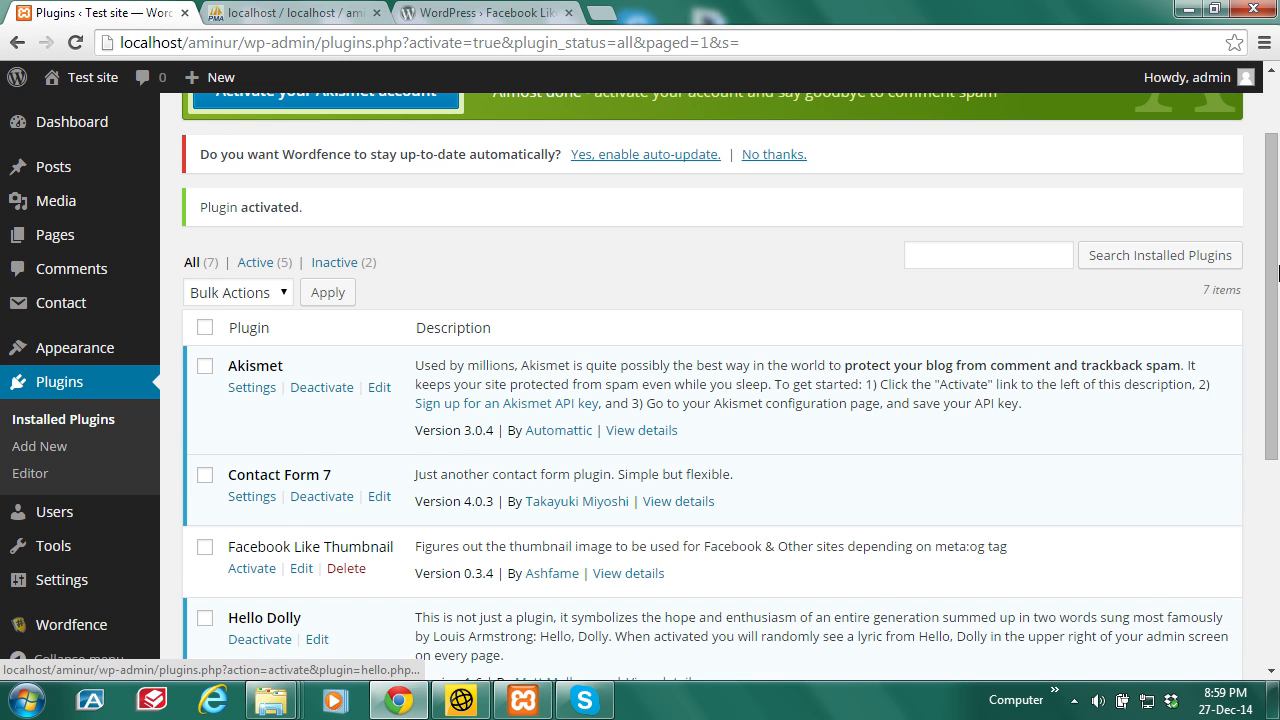
Step: Deactivate and then reactivate the Akismet plugin
scroll(279, 269, "down", 1)
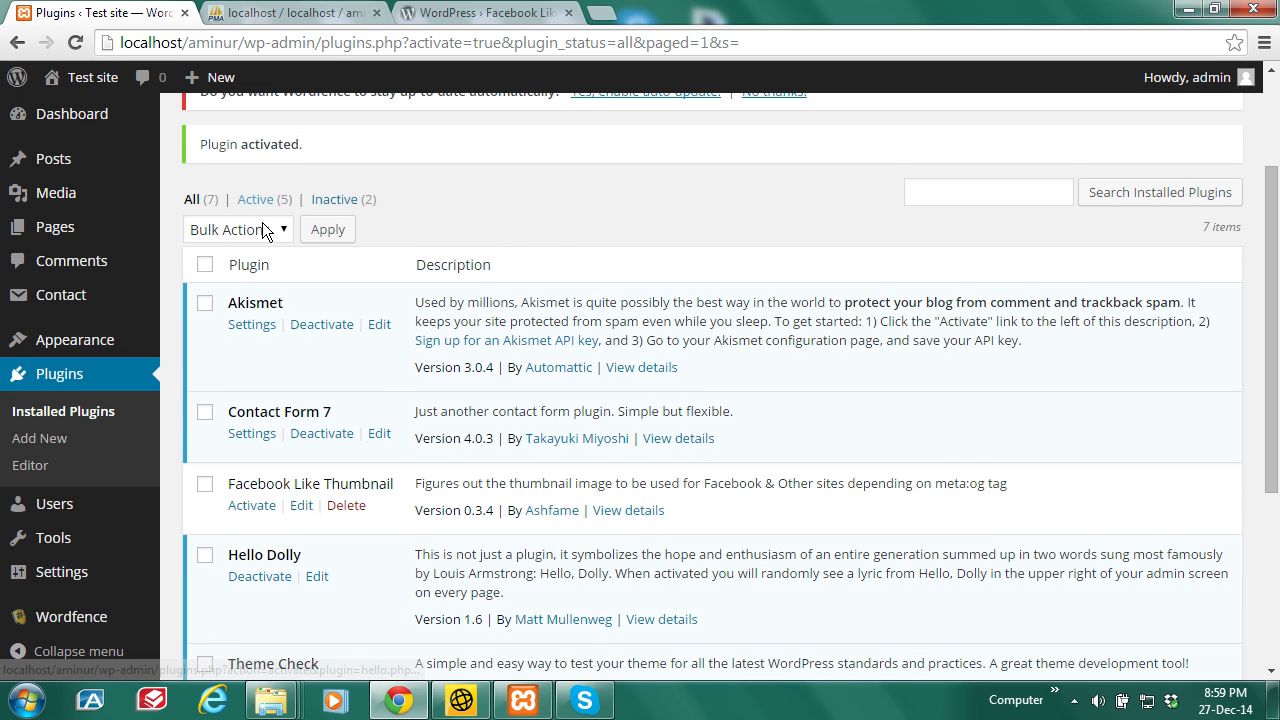
left_click(322, 325)
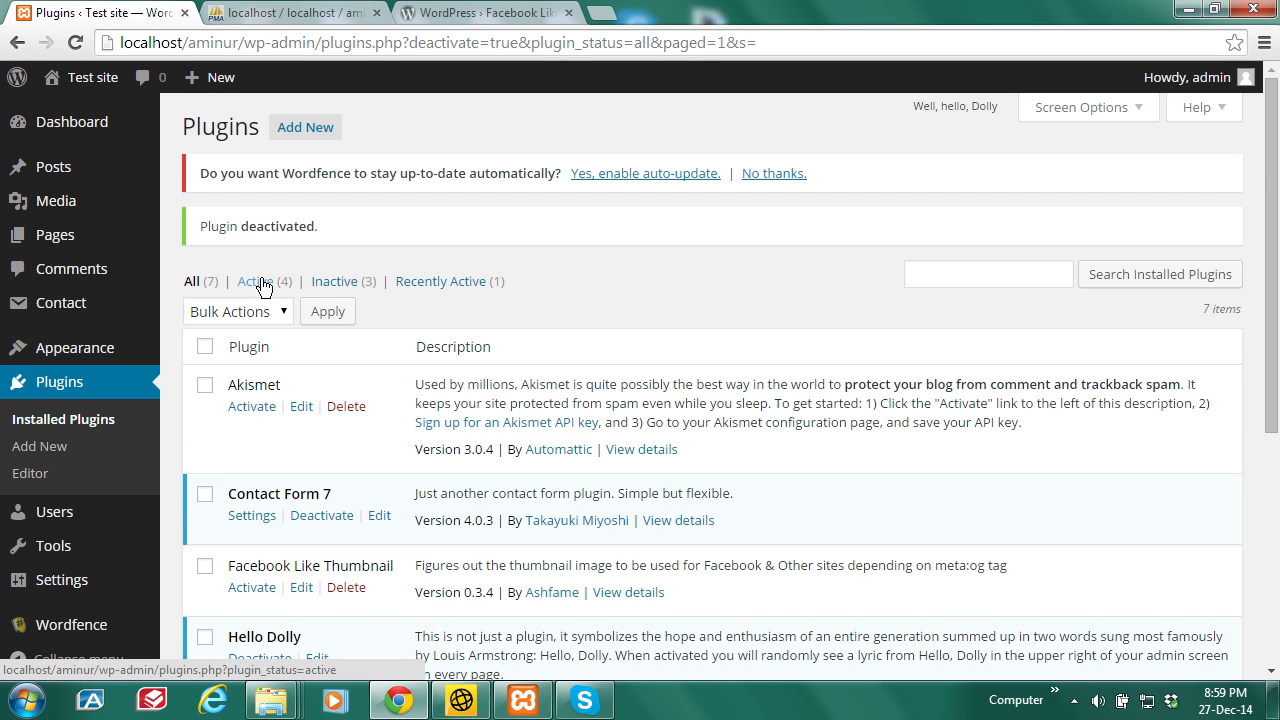
left_click(257, 410)
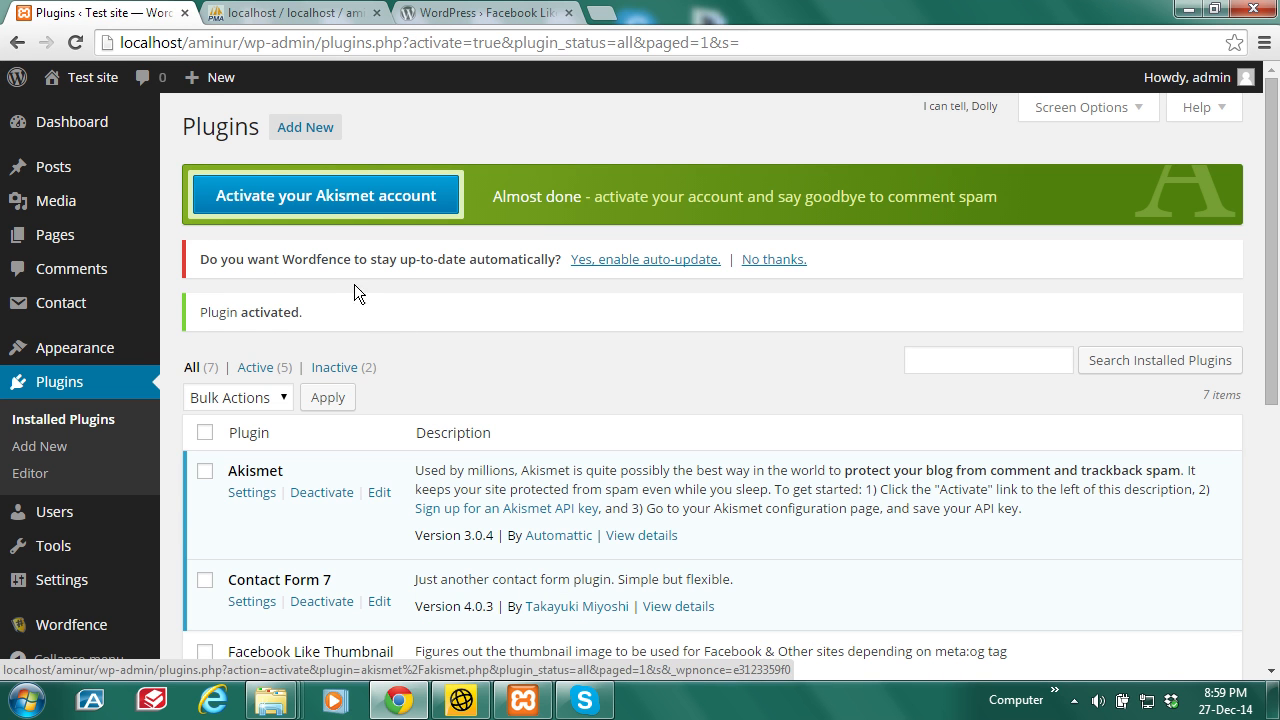
mouse_move(1277, 228)
left_mouse_down()
mouse_move(1278, 389)
mouse_move(1276, 238)
left_mouse_up()
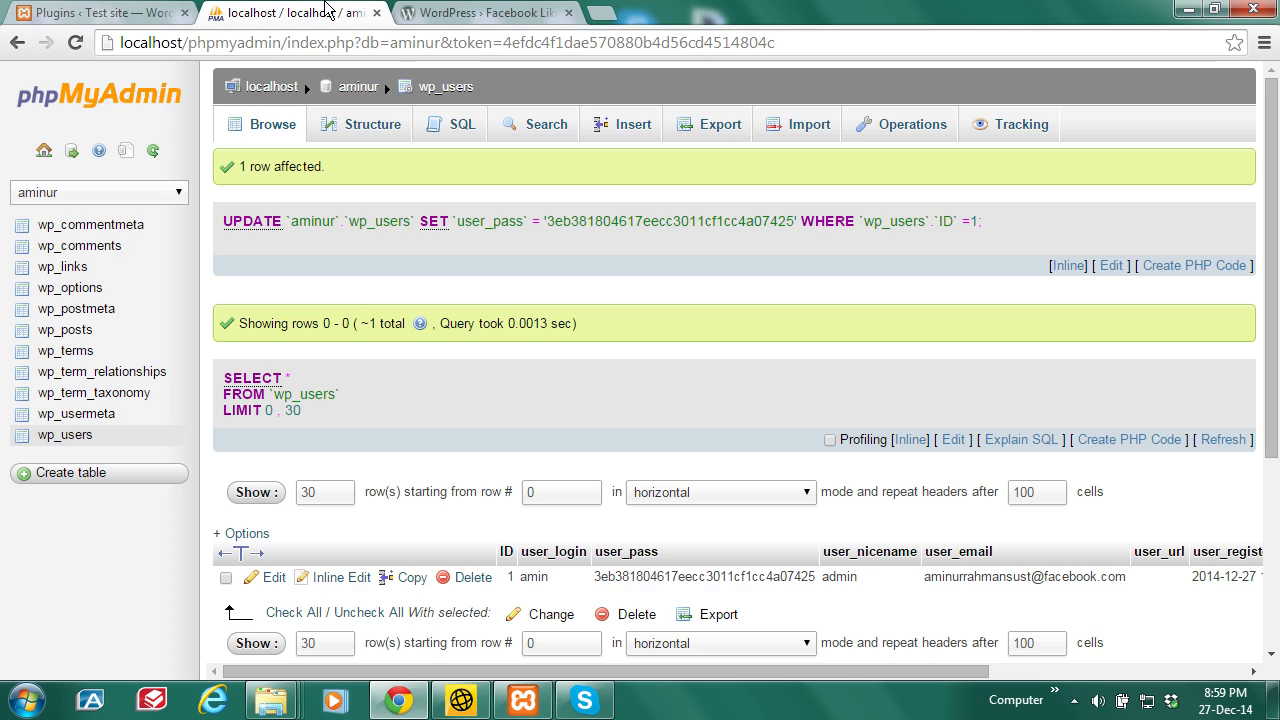
Step: Browse the wp_options table in phpMyAdmin
left_click(300, 13)
left_click(82, 287)
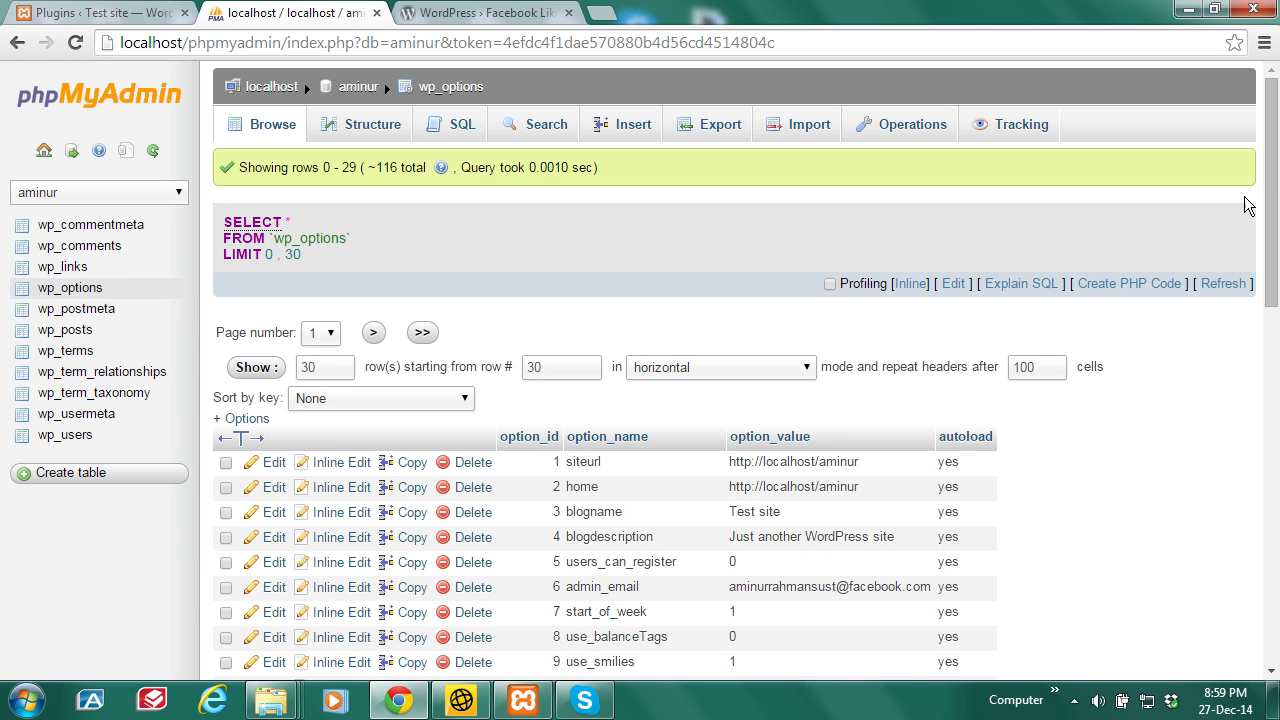
scroll(1270, 200, "down", 1)
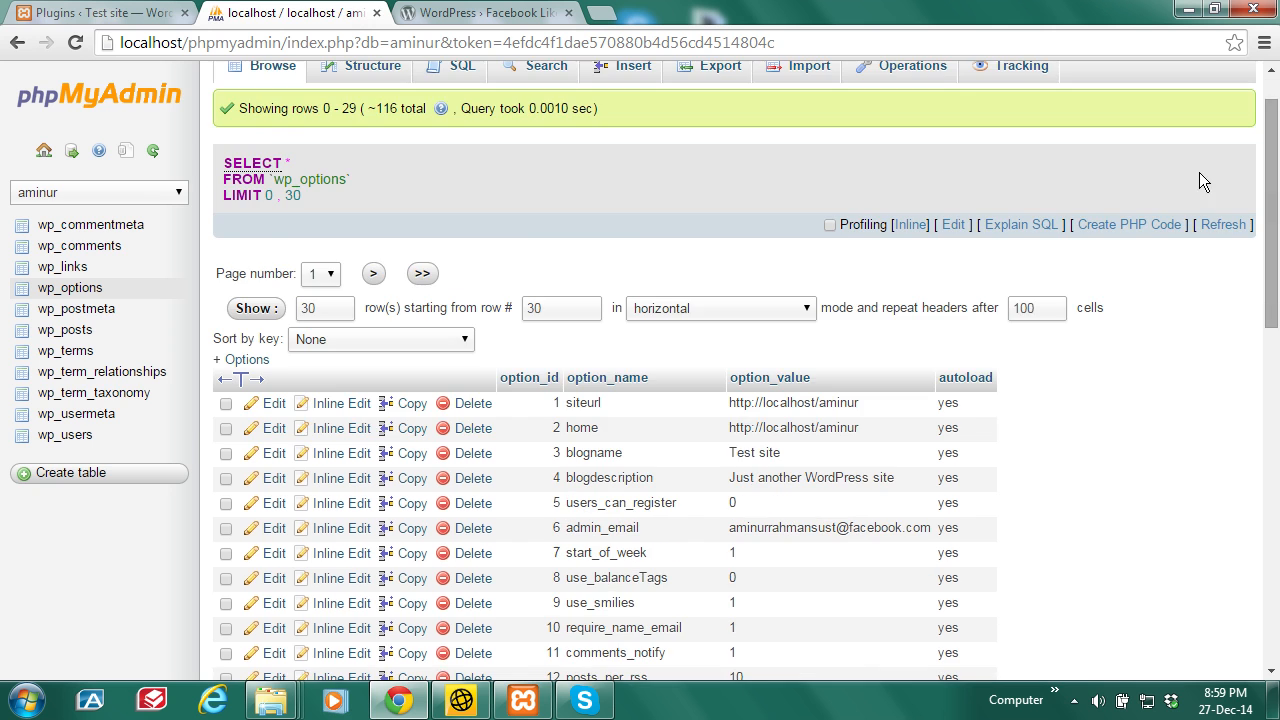
Step: Open the site's front page (localhost/aminur/) in a new tab, then return to phpMyAdmin
left_click(190, 12)
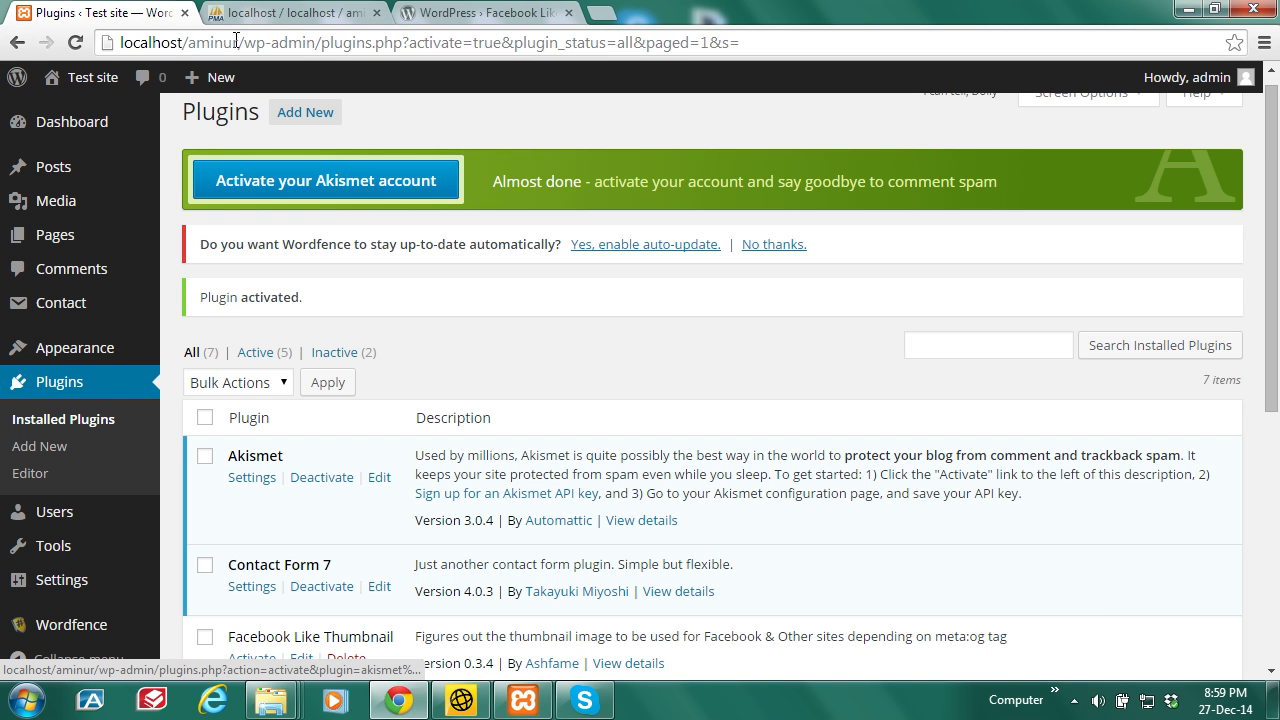
left_click_drag(243, 44, 122, 44)
mouse_move(96, 84)
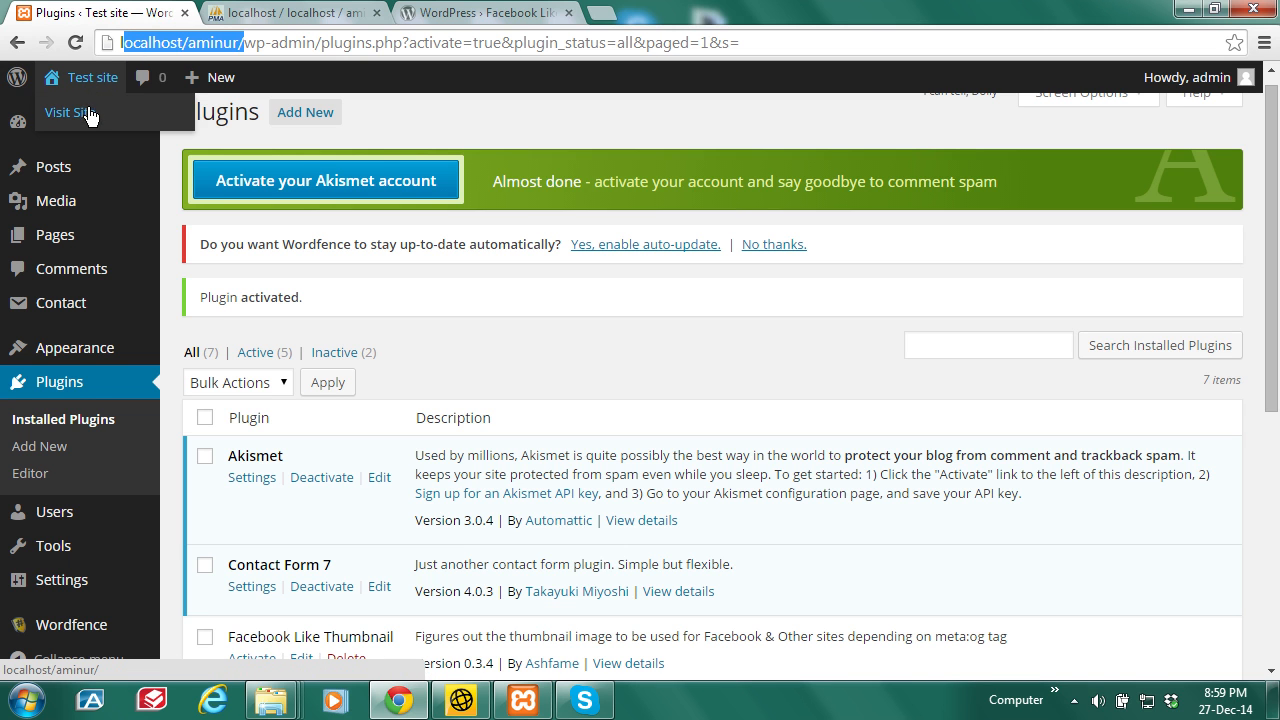
right_click(87, 108)
left_click(126, 114)
left_click(296, 14)
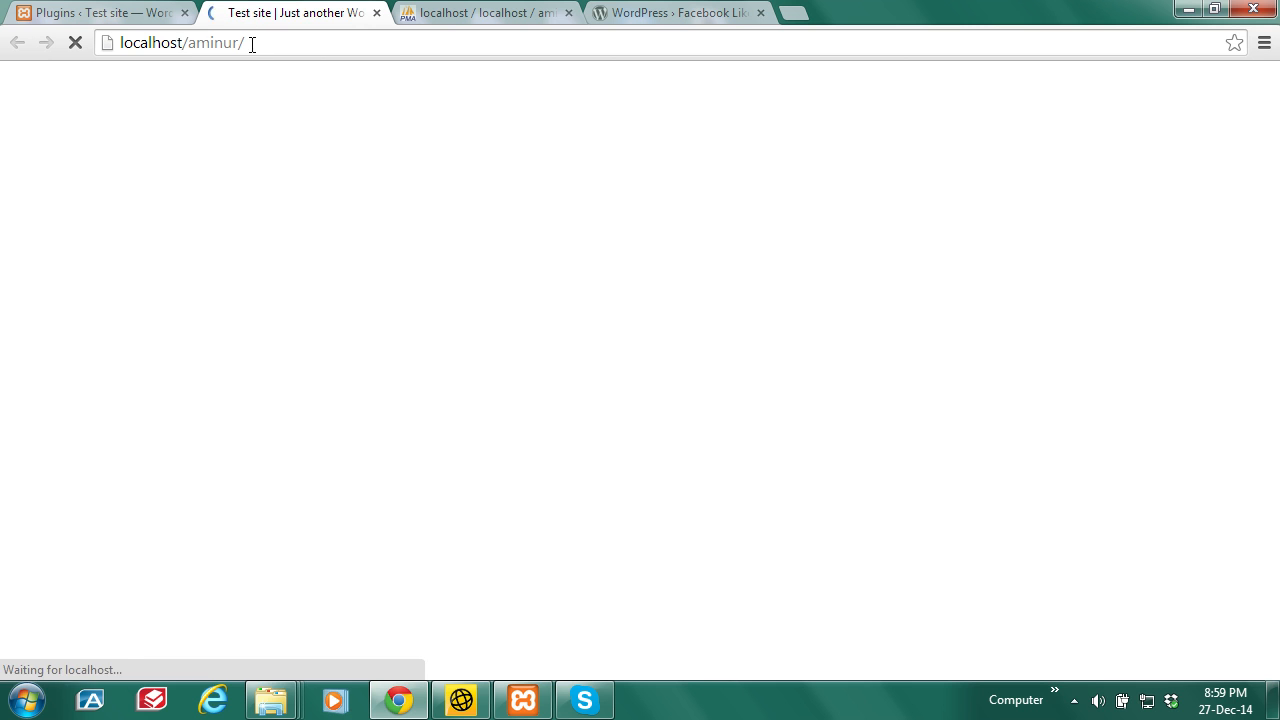
left_click(482, 12)
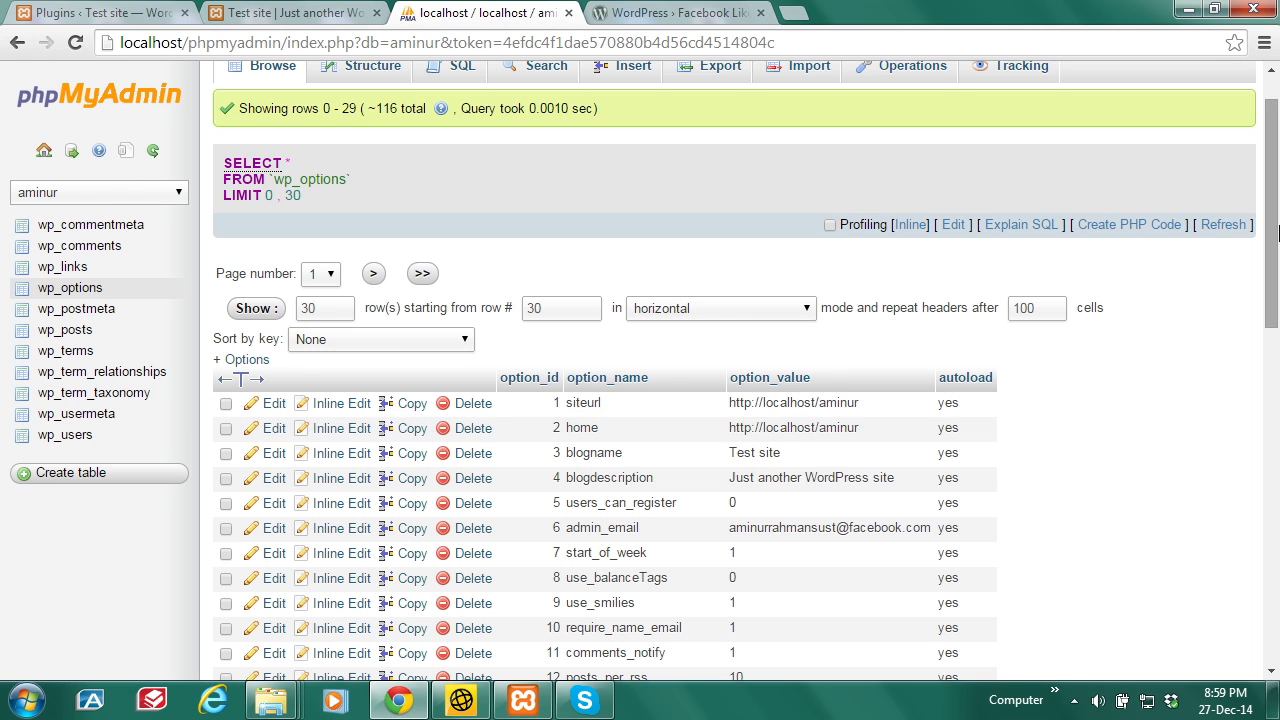
Step: Show page 2 of wp_options rows, reload the WordPress Plugins list, and return to phpMyAdmin
left_click_drag(1276, 236, 1277, 306)
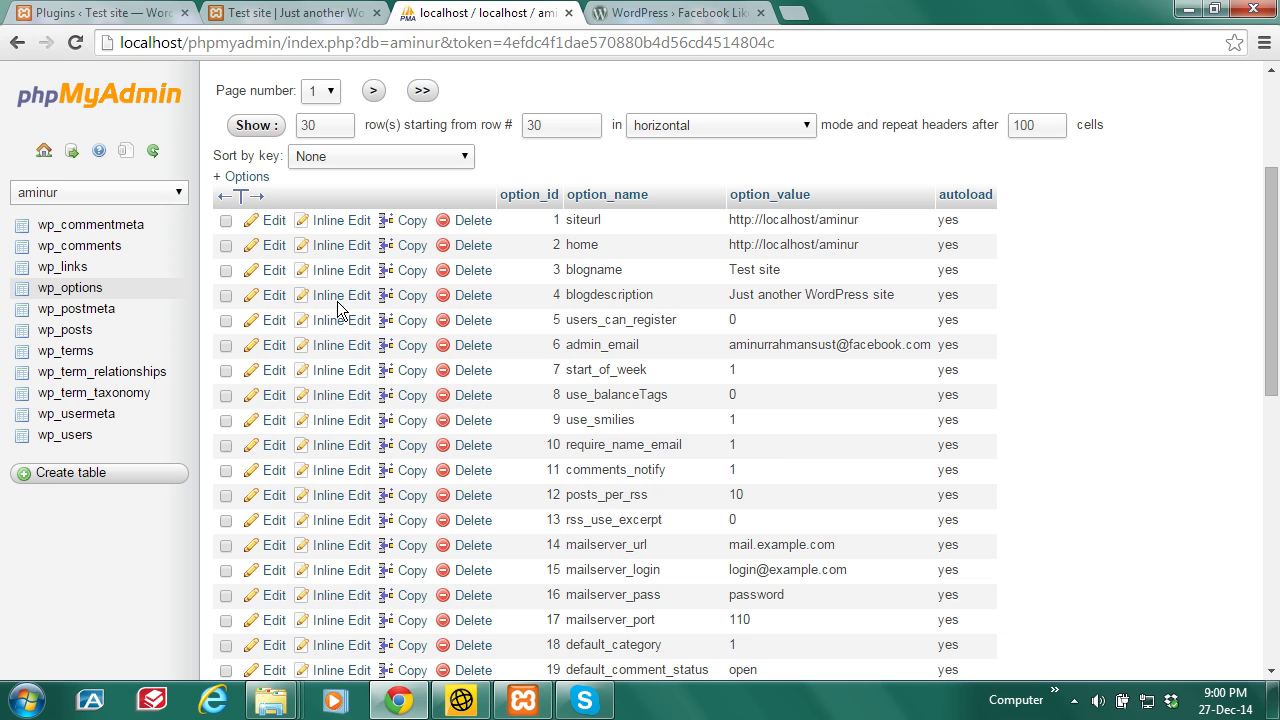
left_click(373, 91)
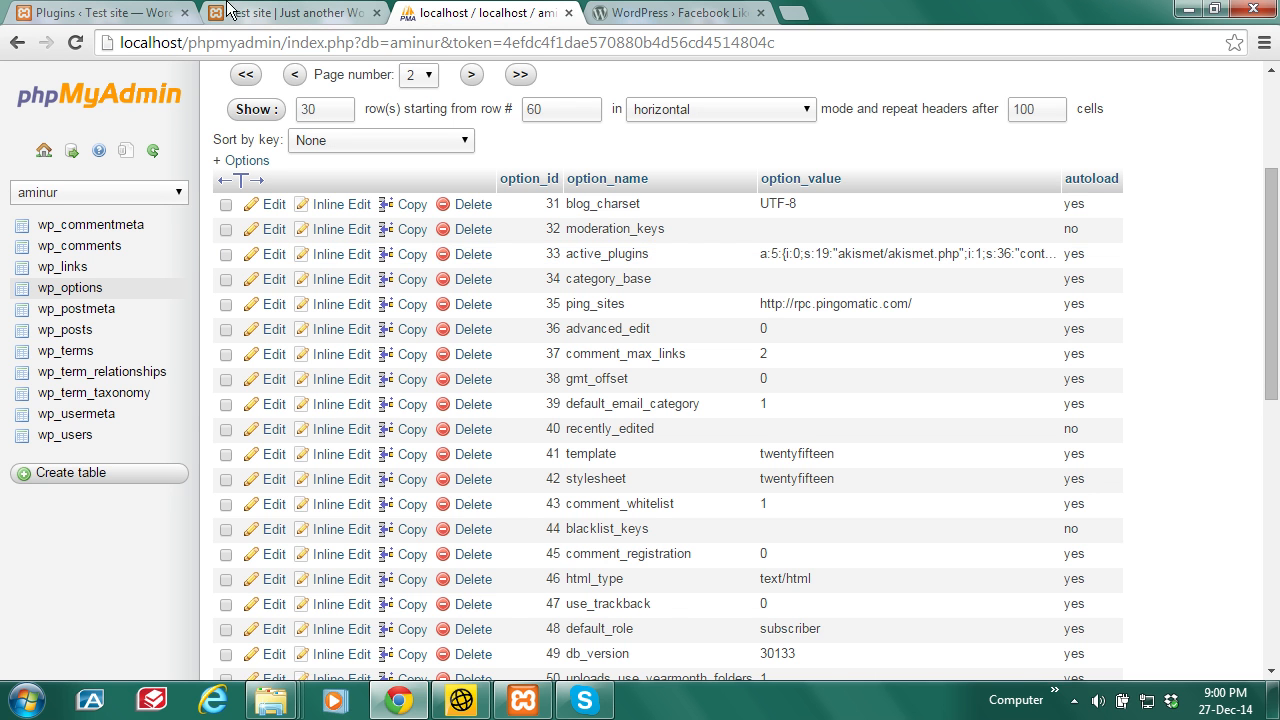
left_click(117, 10)
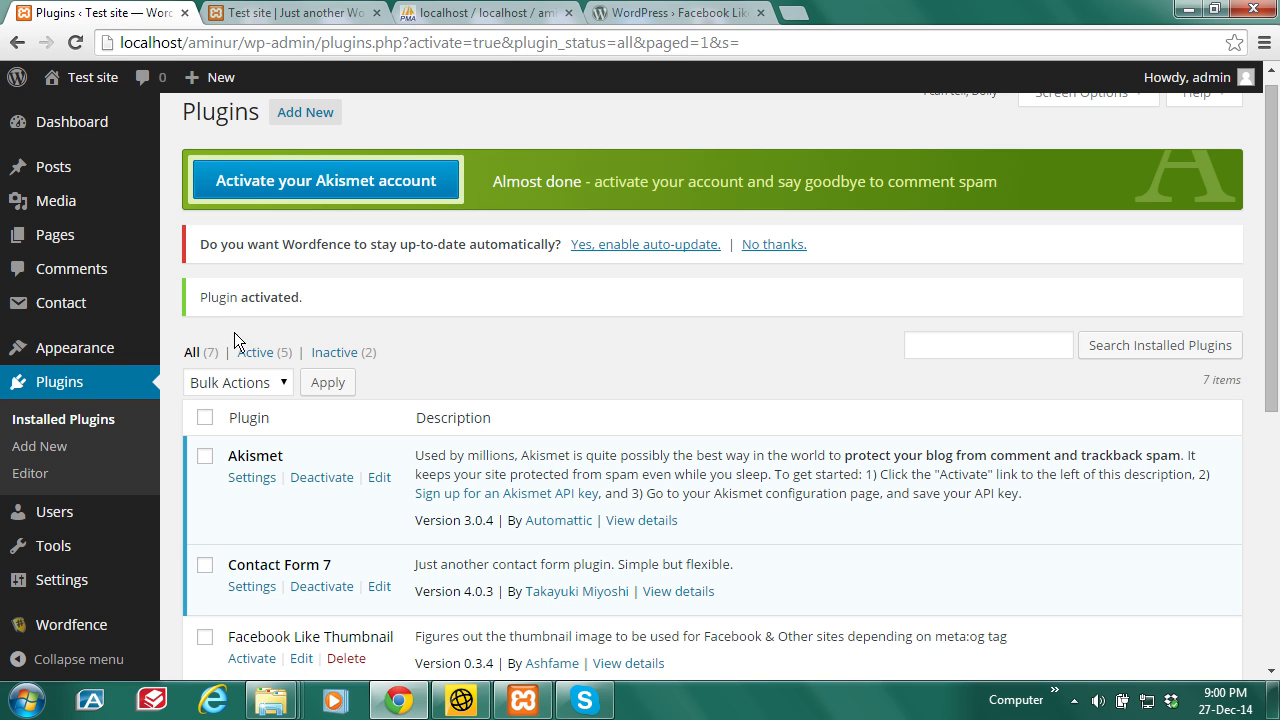
left_click(188, 353)
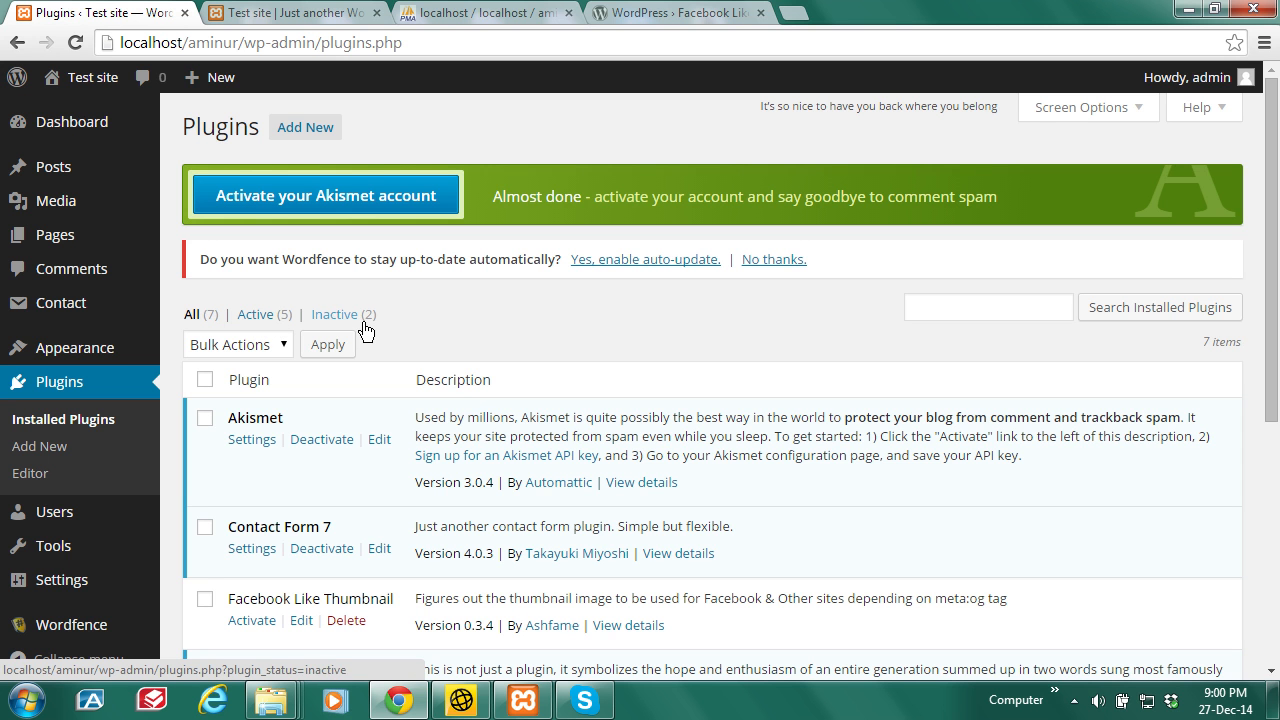
left_click(480, 12)
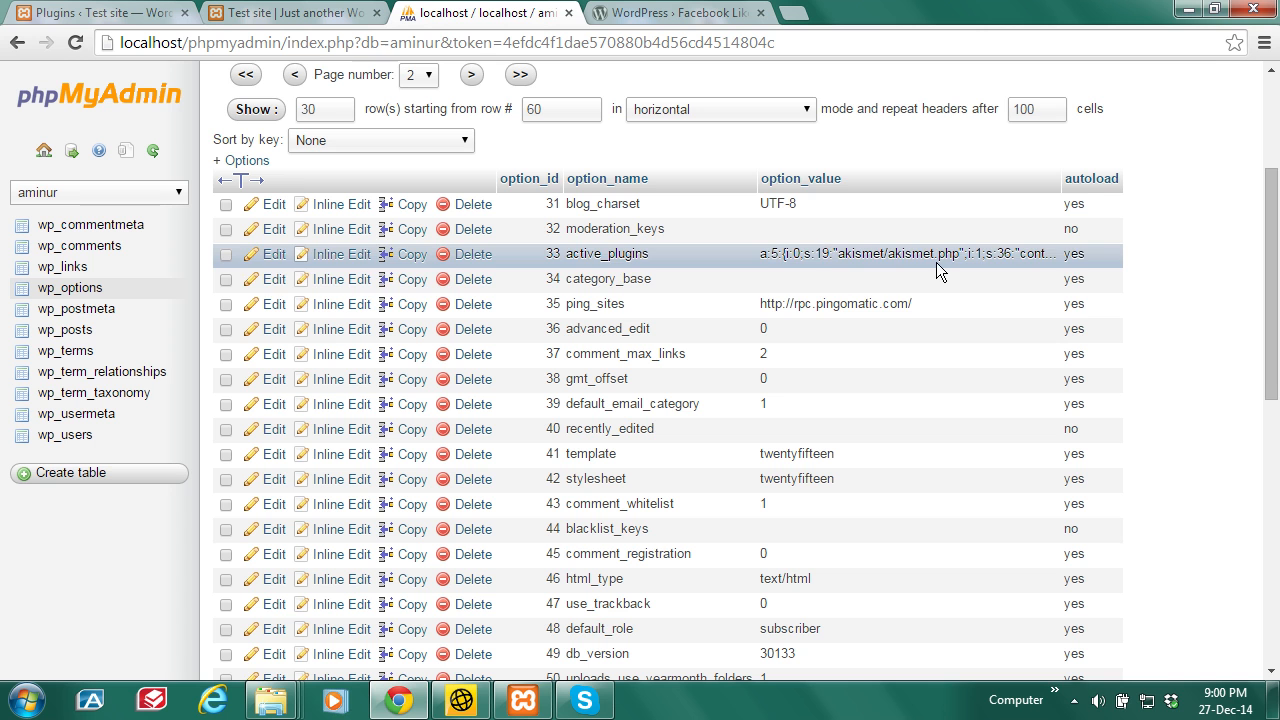
Step: Edit row 33 (active_plugins) and inspect its serialized five-plugin option_value
left_click(272, 262)
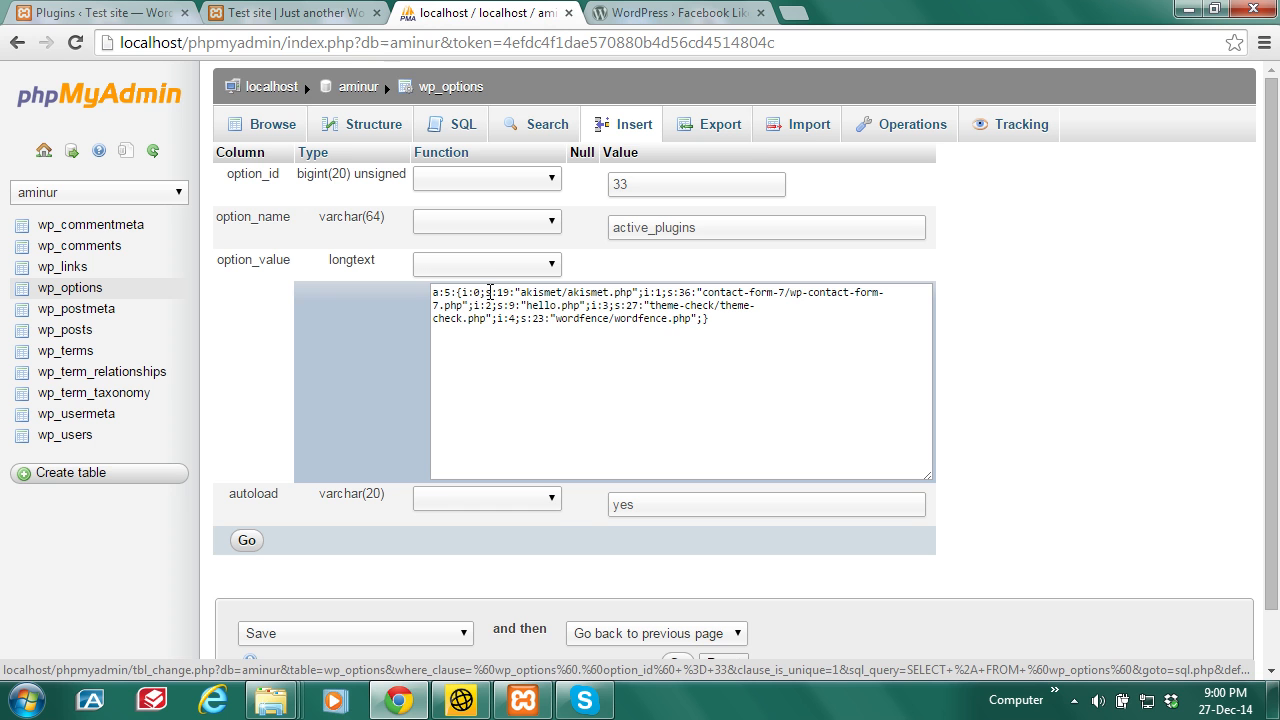
left_click_drag(463, 292, 645, 292)
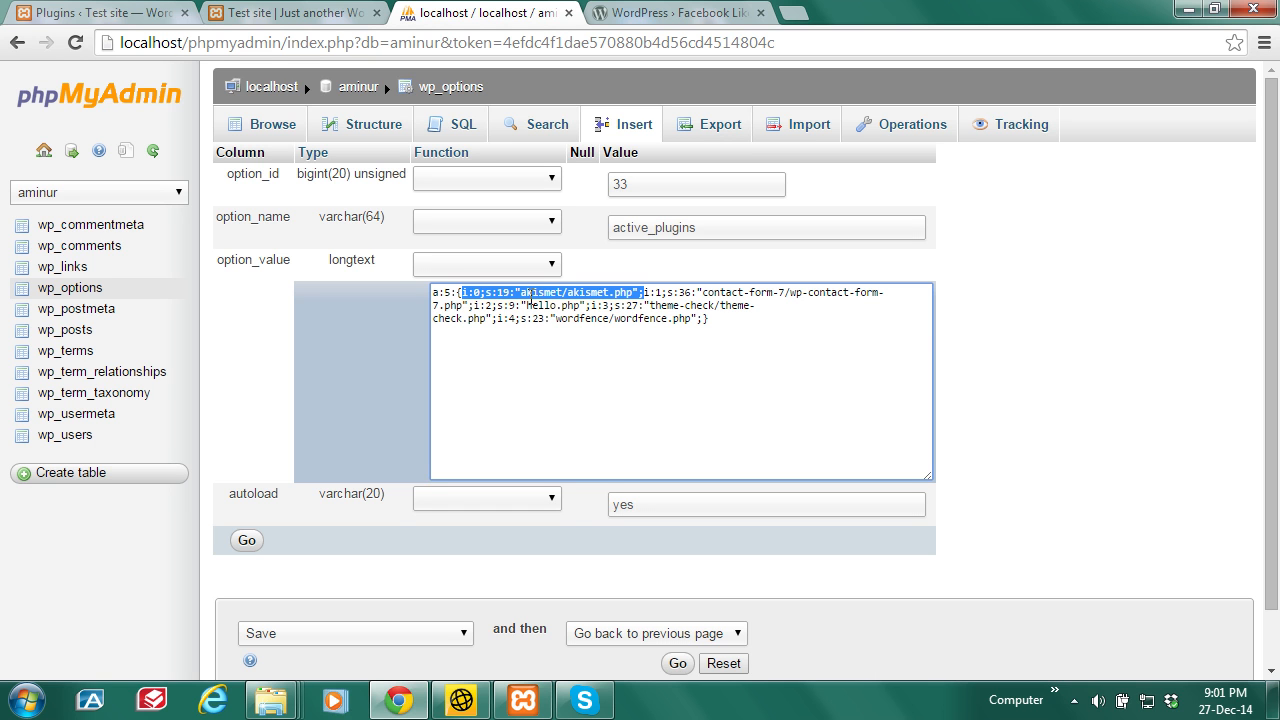
left_click(646, 316)
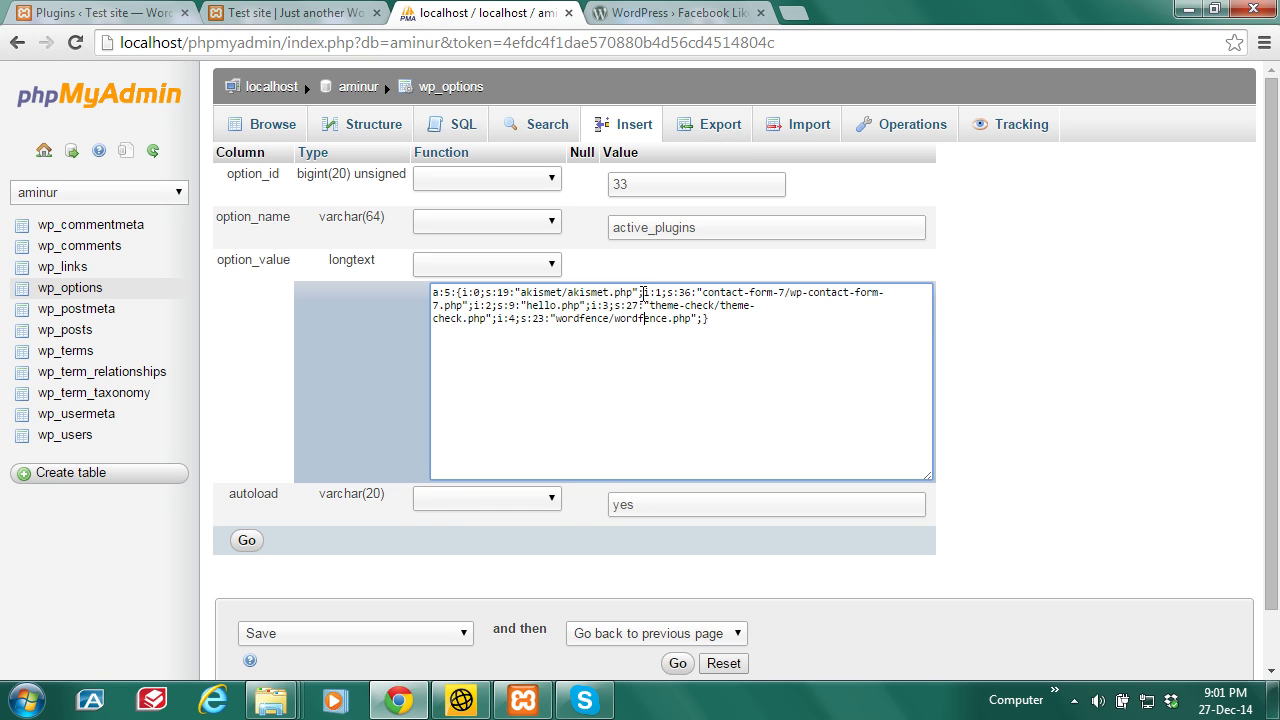
left_click_drag(645, 292, 474, 305)
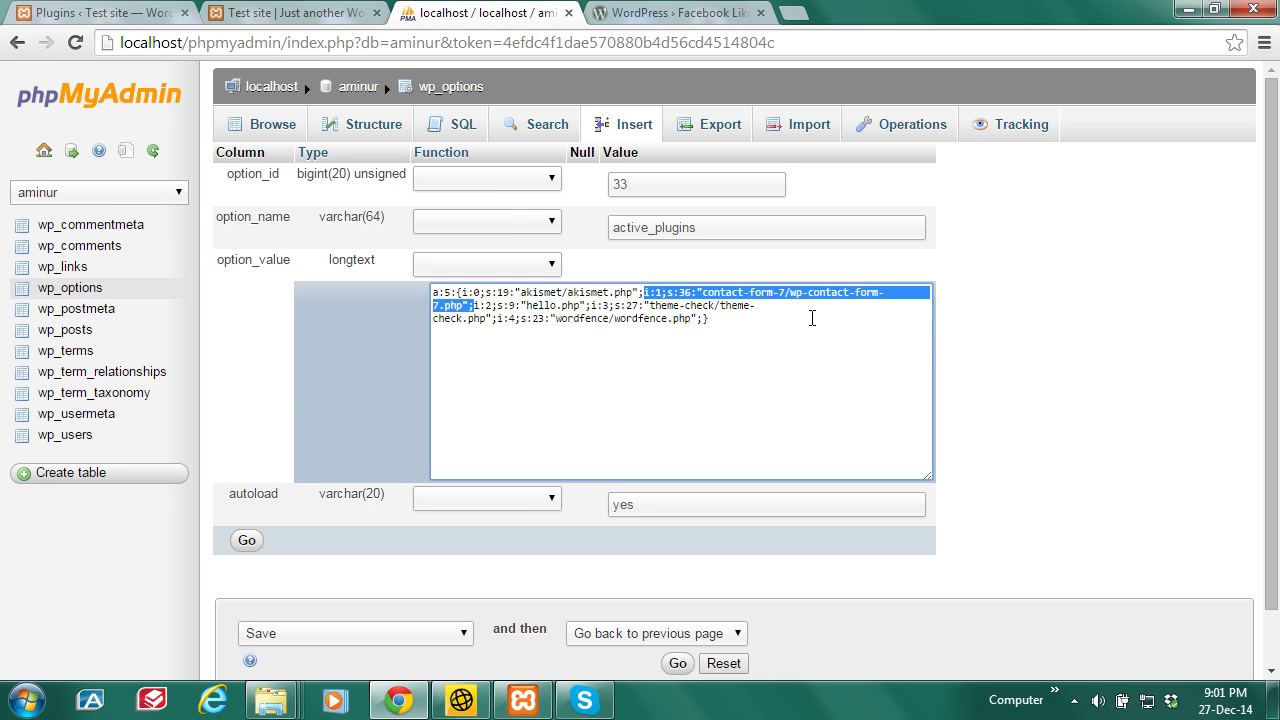
left_click(657, 394)
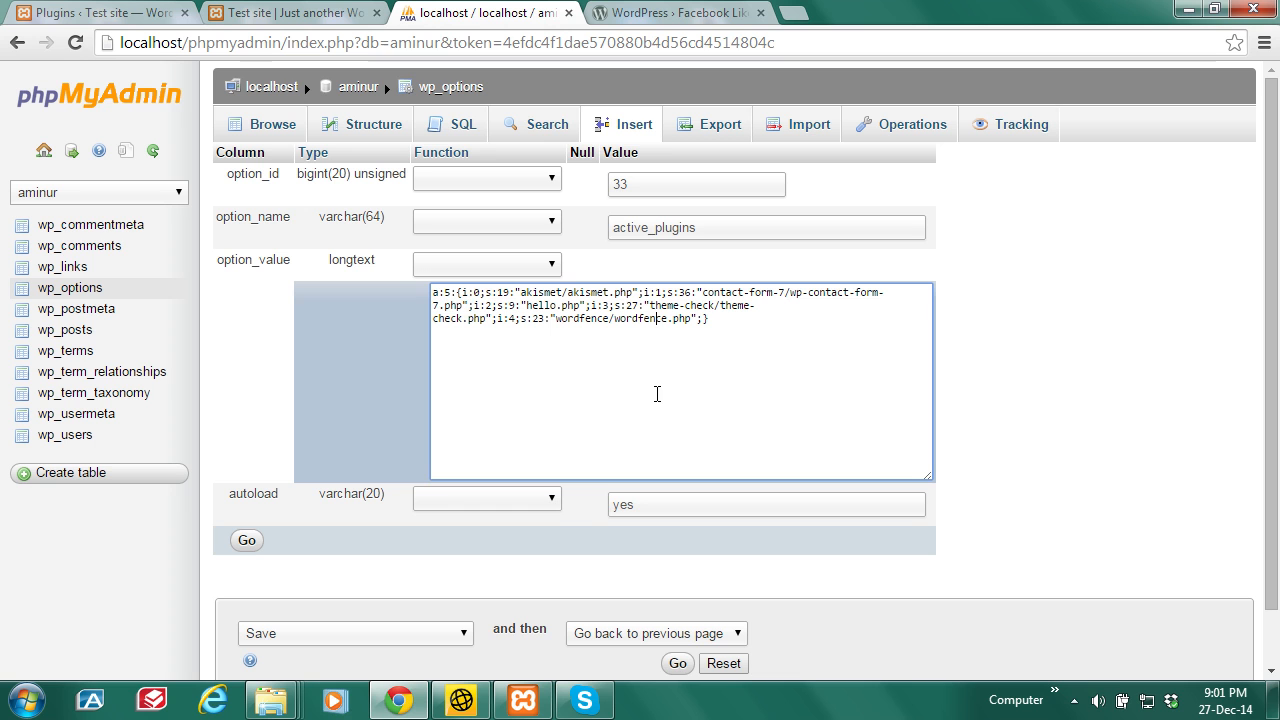
Step: Change the plugin count from 5 to 4 and delete the Contact Form 7 entry
double_click(448, 292)
type("4")
left_click(593, 362)
left_click_drag(643, 293, 474, 301)
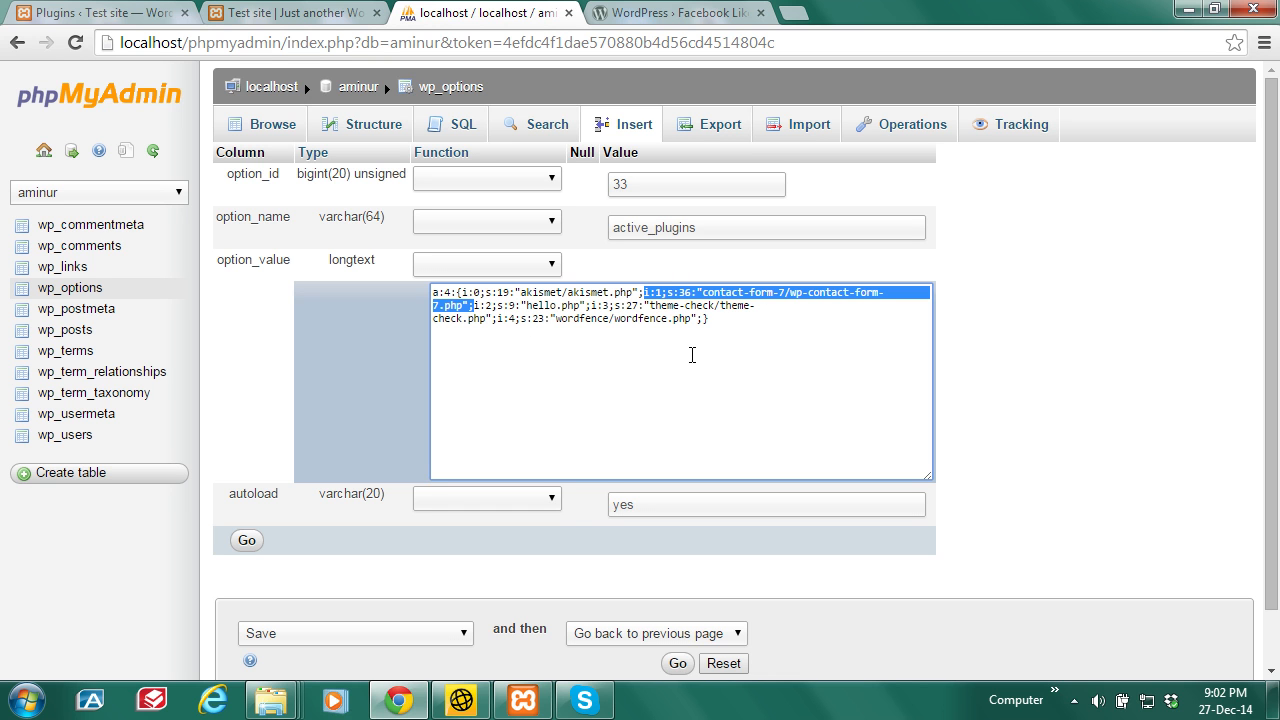
right_click(737, 293)
left_click(795, 456)
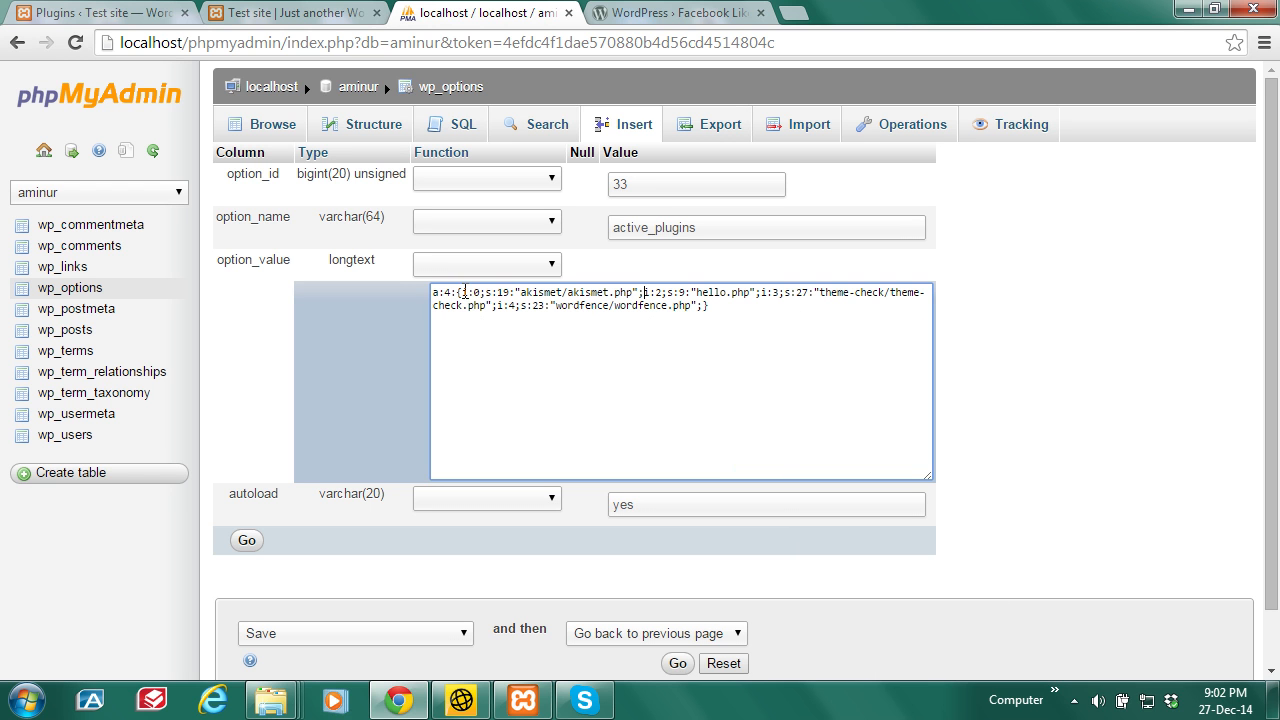
Step: Renumber the hello.php, theme-check and wordfence entries to indices 1, 2 and 3
left_click(643, 294)
double_click(659, 292)
type("1")
double_click(775, 292)
type("2")
double_click(511, 306)
type("3")
Step: Review the four remaining plugin entries and save the active_plugins row with Go
left_click_drag(462, 292, 645, 292)
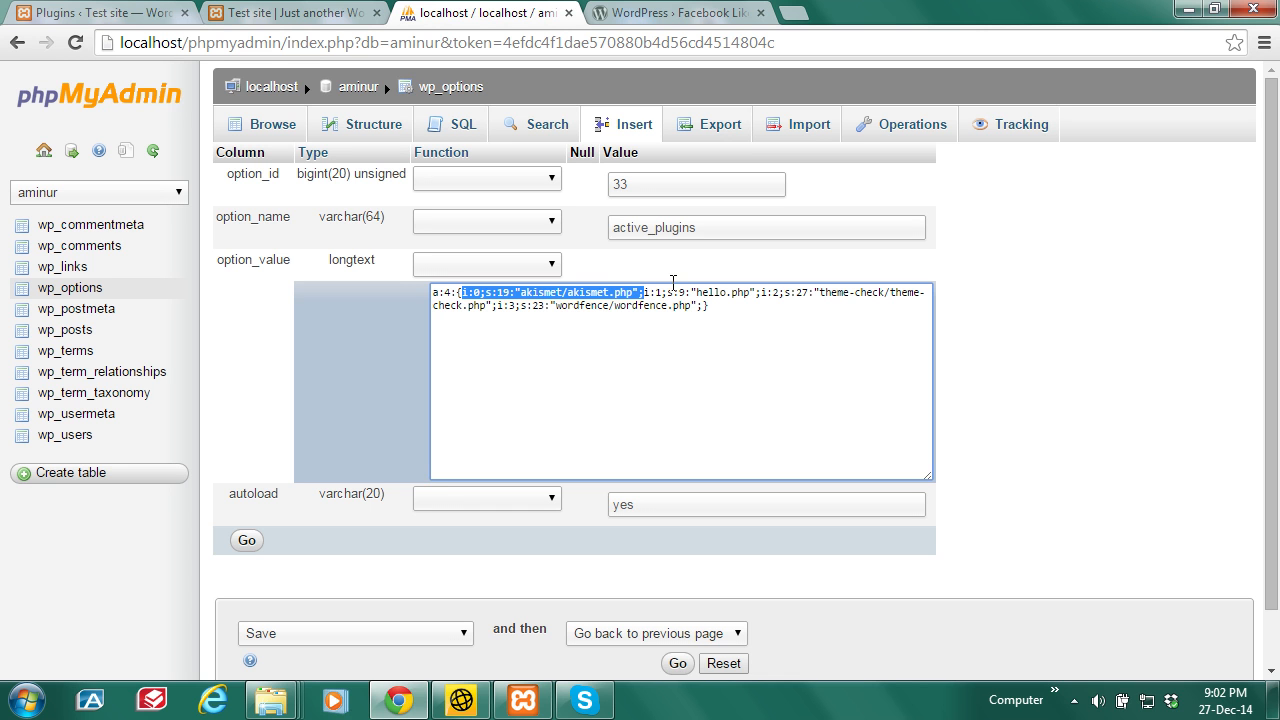
left_click(645, 292)
left_click_drag(645, 292, 498, 306)
left_click(785, 312)
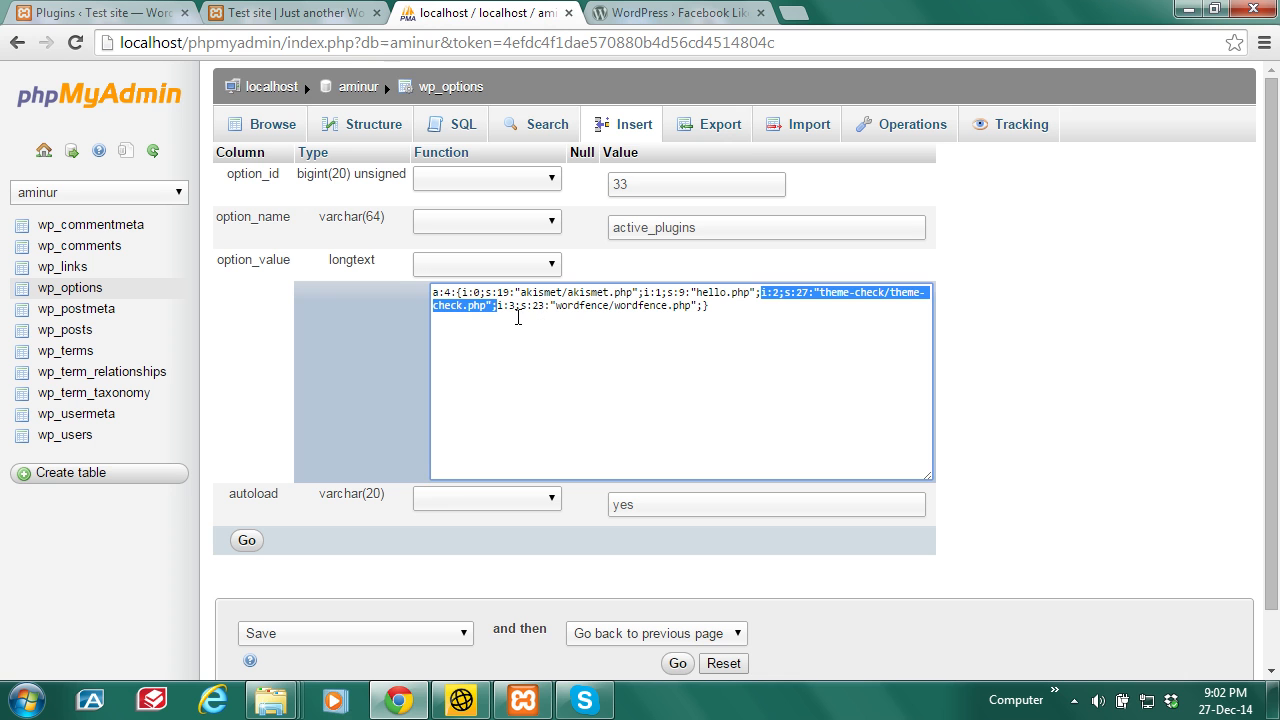
left_click(517, 317)
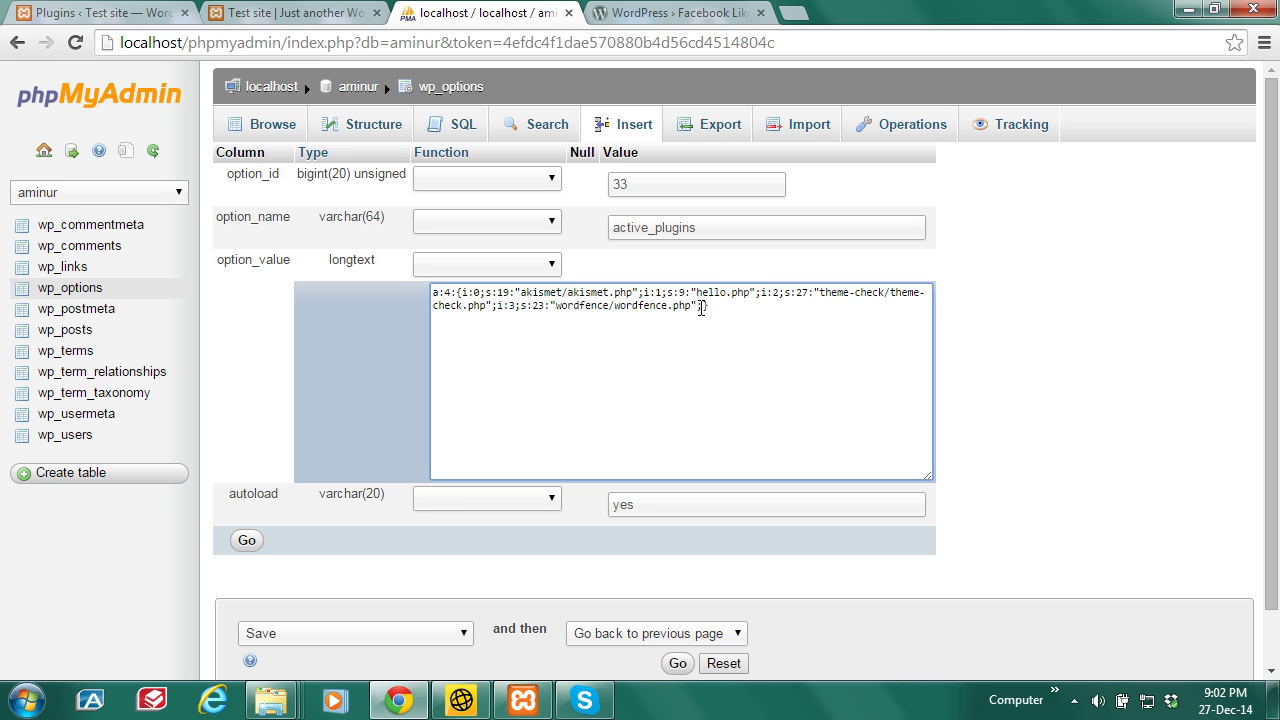
left_click_drag(704, 306, 497, 306)
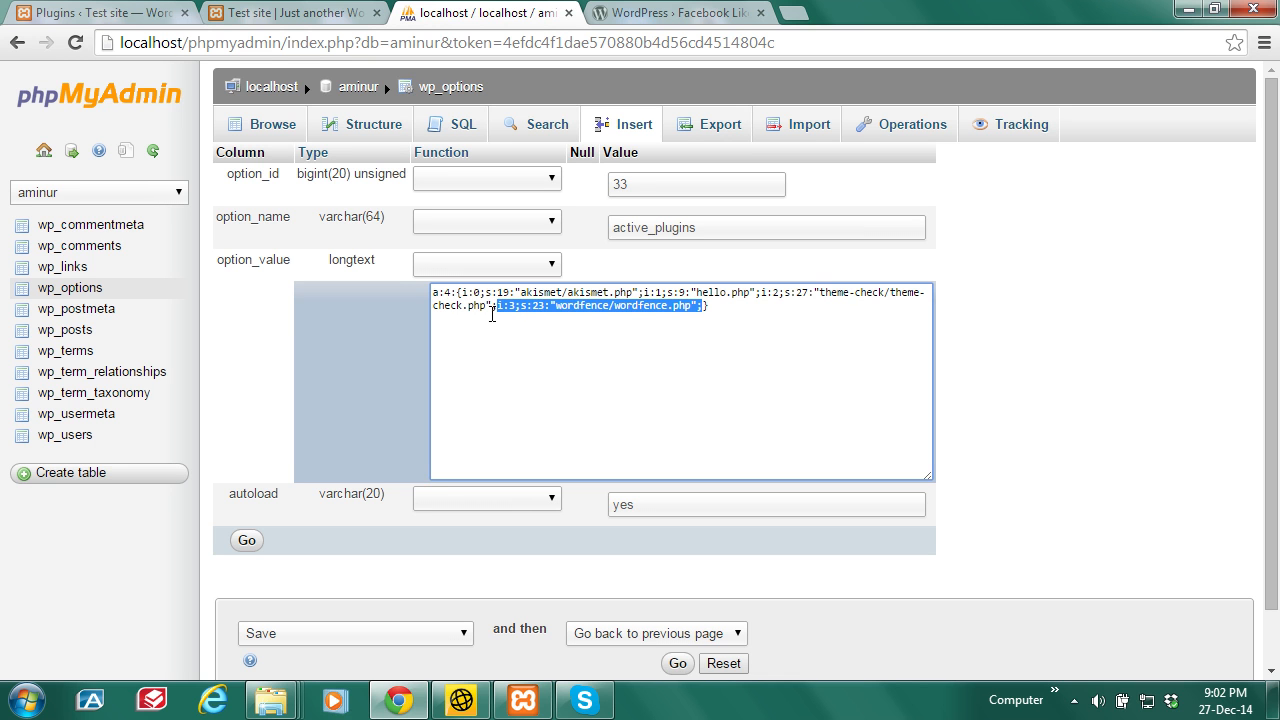
left_click(632, 389)
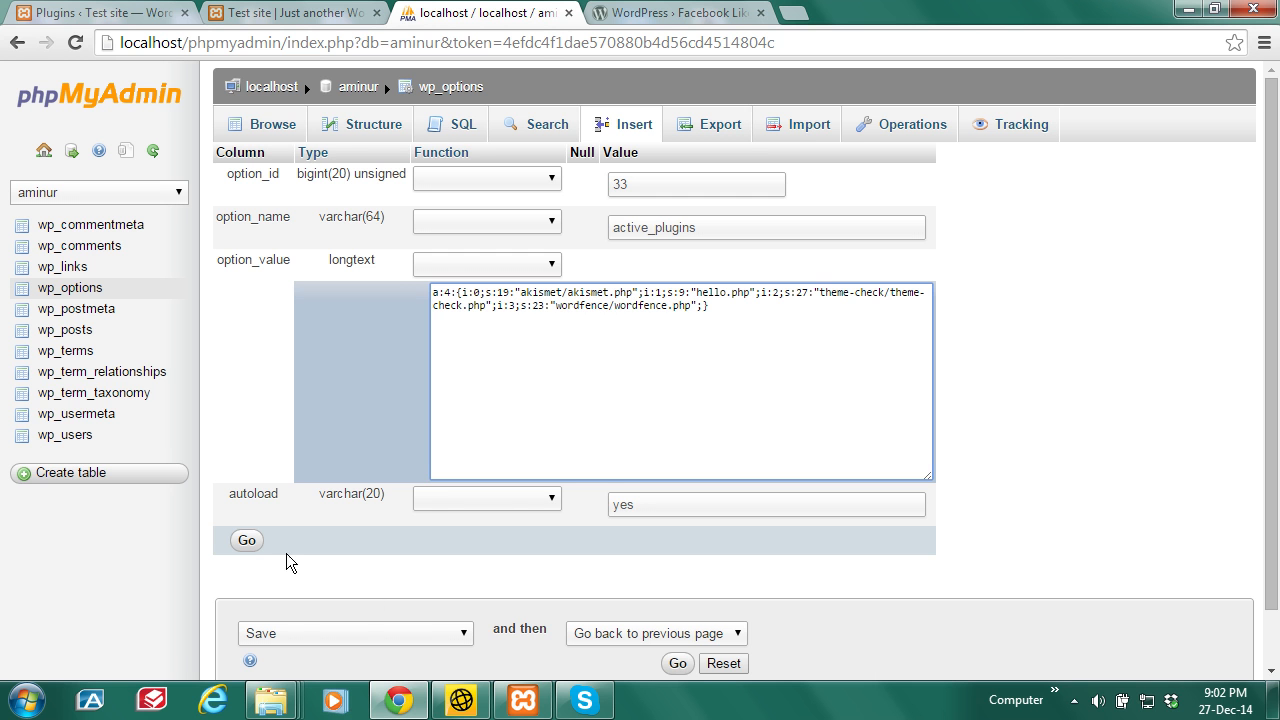
left_click(247, 541)
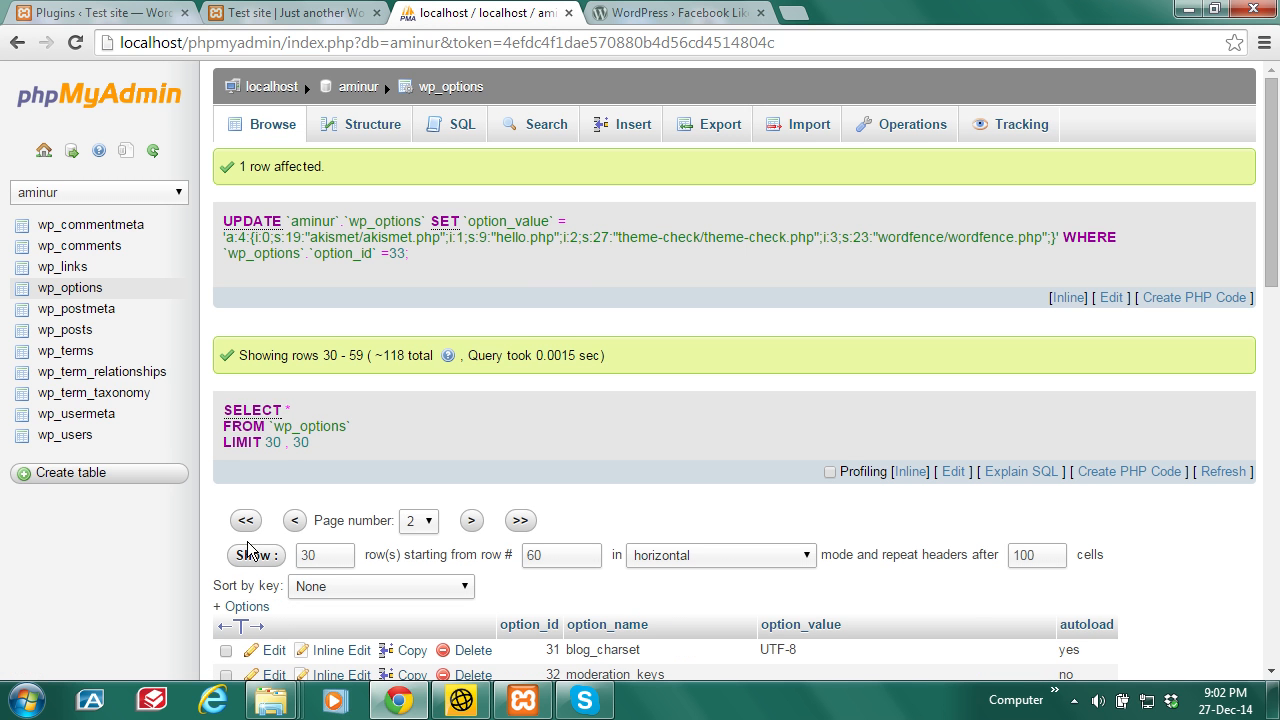
Step: Dismiss the Norton performance alert and switch back to the WordPress Plugins tab
scroll(830, 428, "down", 4)
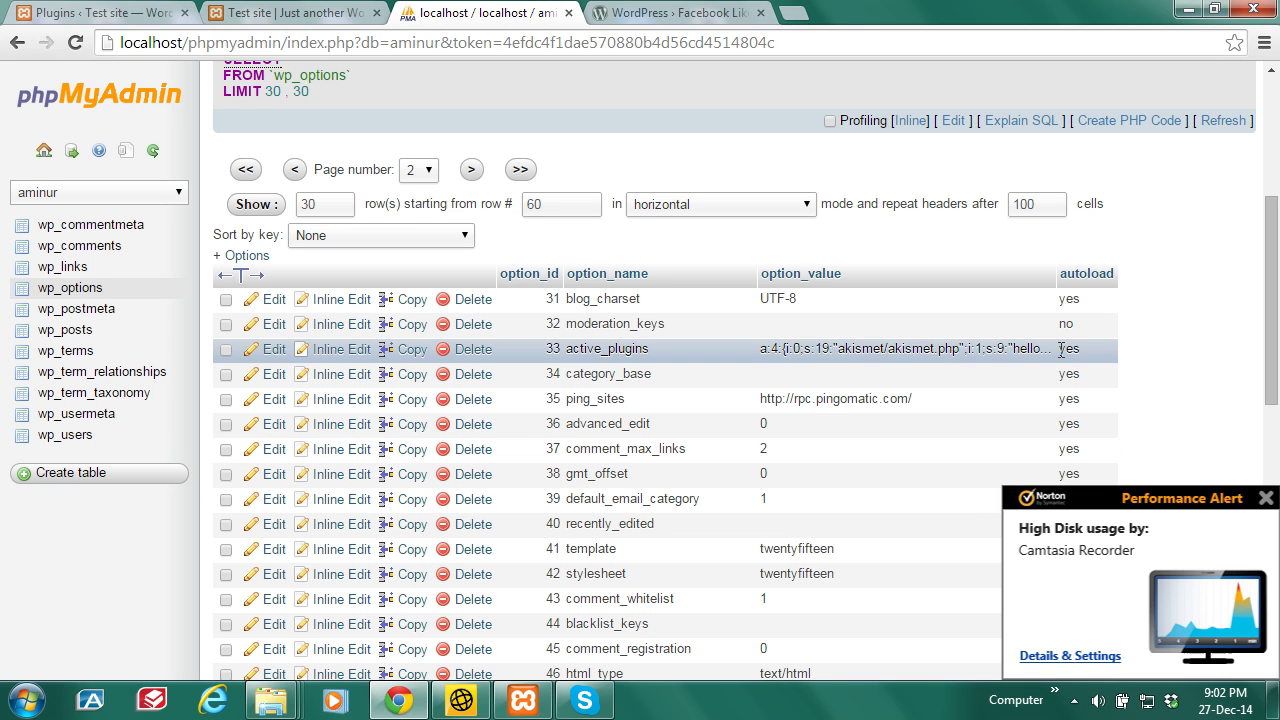
left_click(1265, 494)
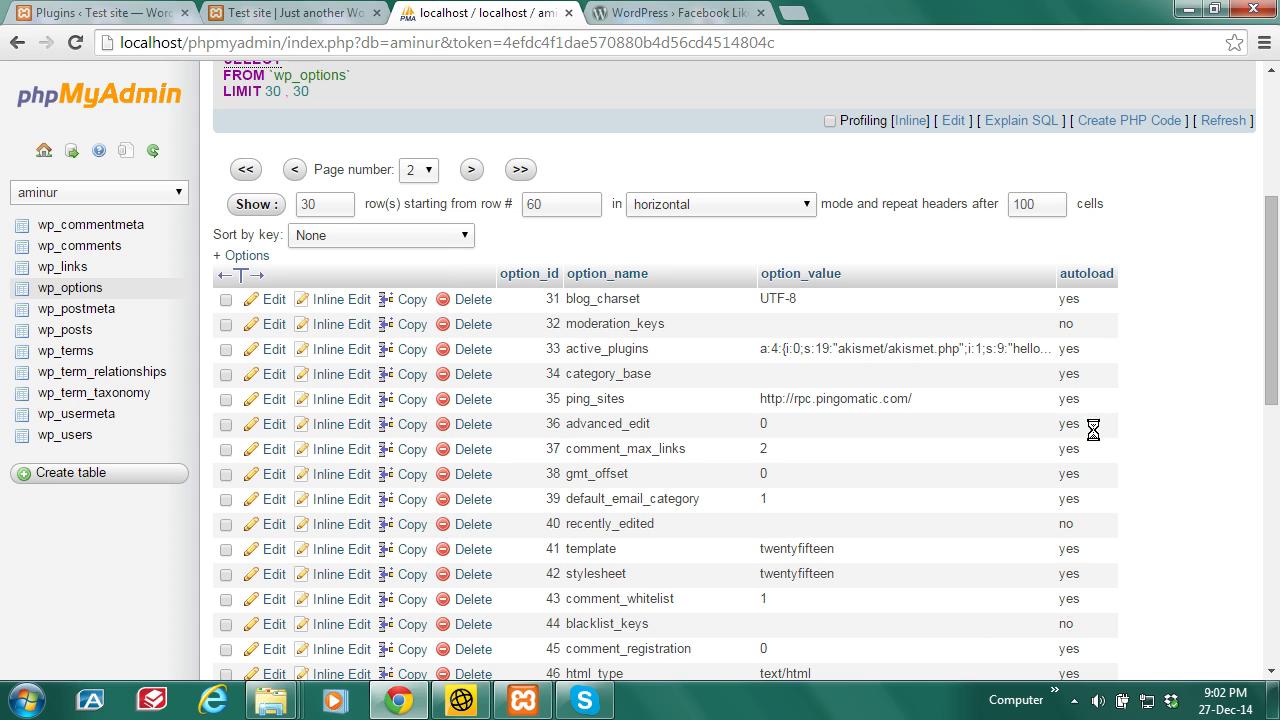
left_click(90, 10)
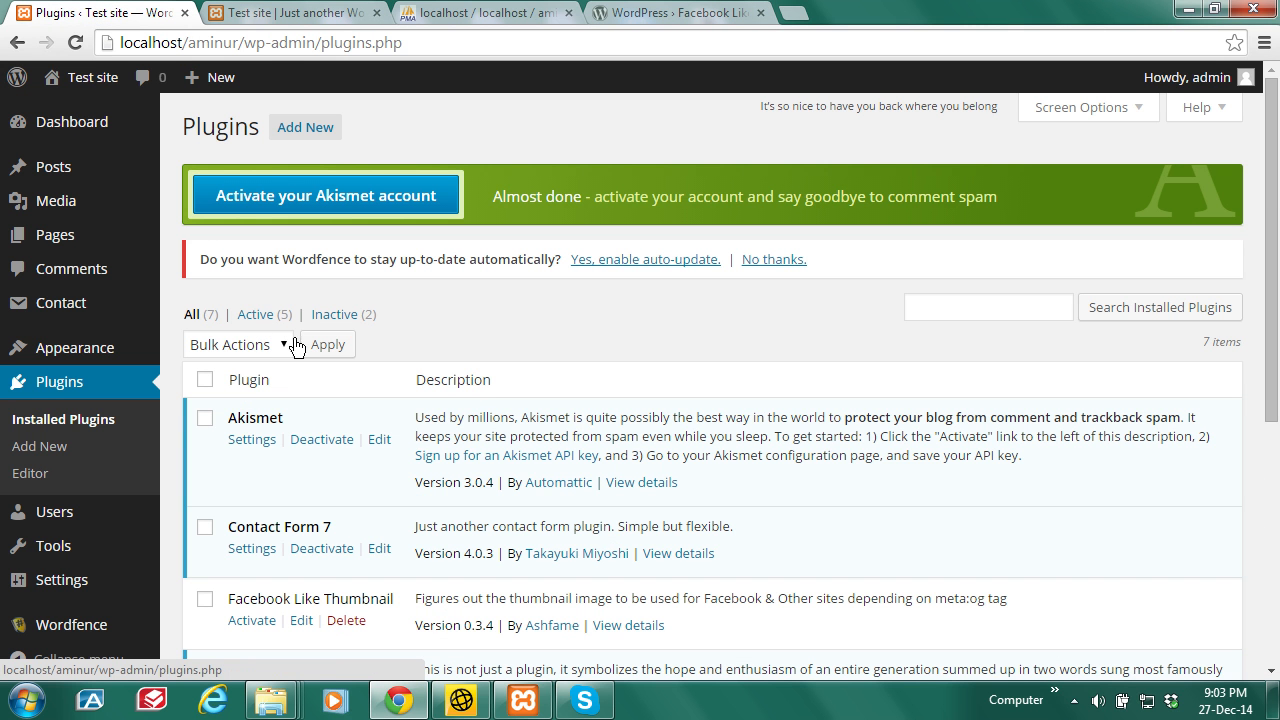
Step: Reload the Plugins page and scroll to confirm Contact Form 7 is now inactive
left_click(75, 43)
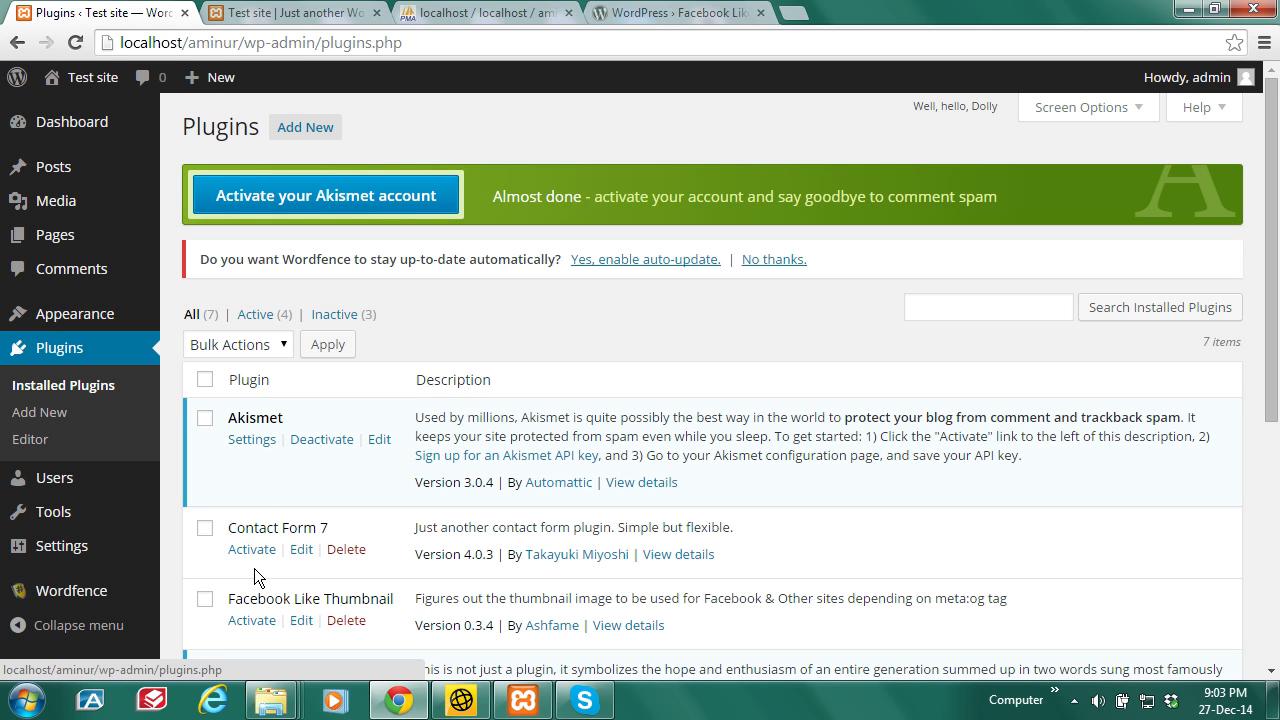
left_click_drag(1277, 345, 1278, 605)
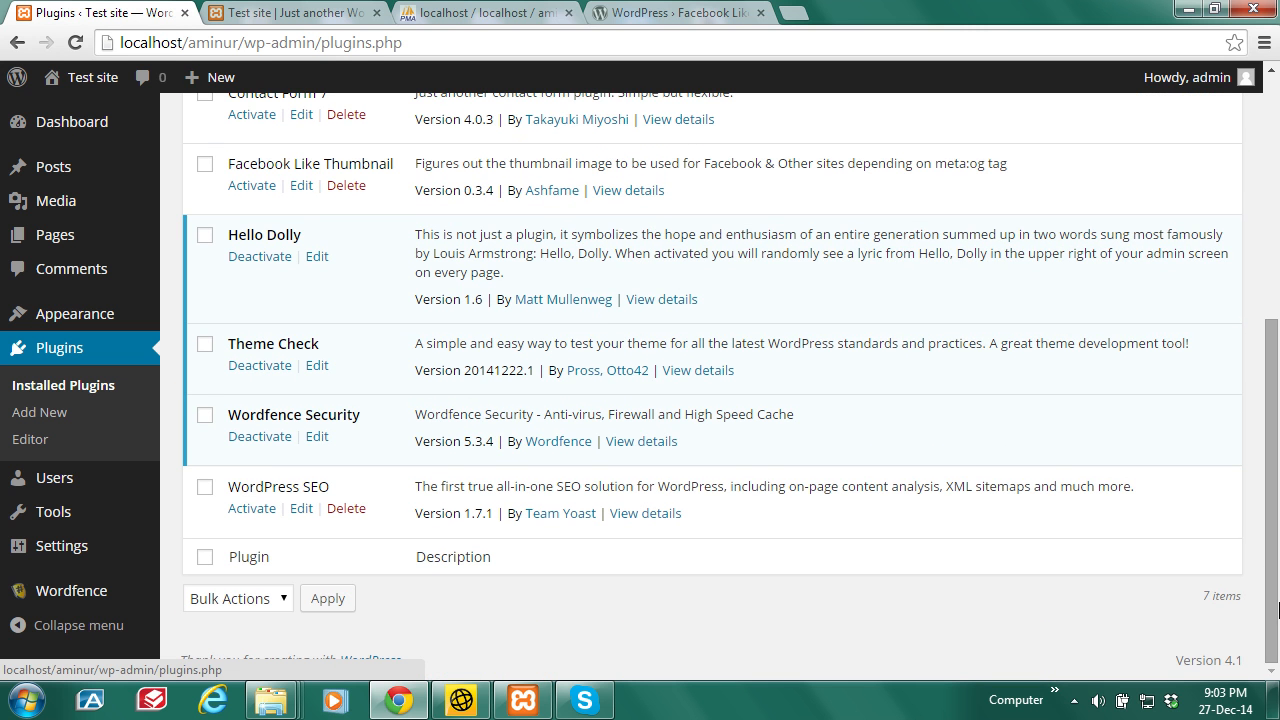
scroll(375, 378, "up", 3)
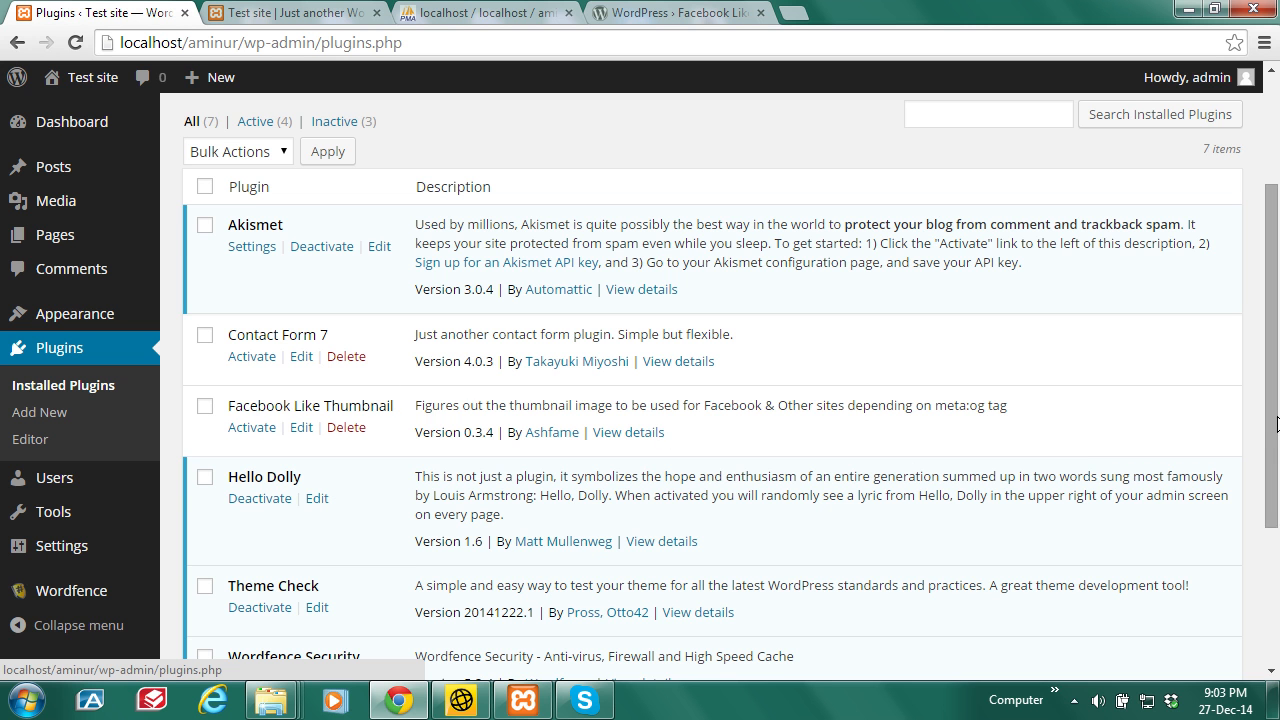
scroll(1276, 411, "up", 2)
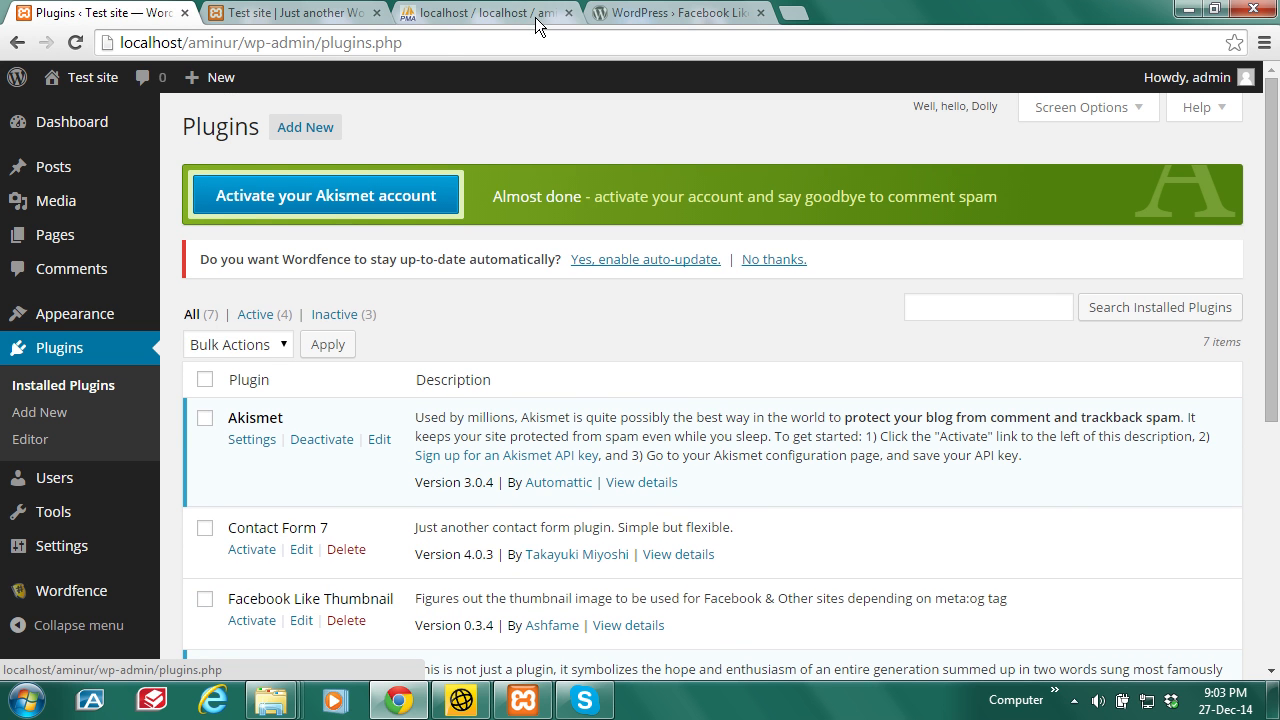
Step: Edit row 33 again, set the count to a:5 and duplicate the wordfence entry as i:4
left_click(445, 10)
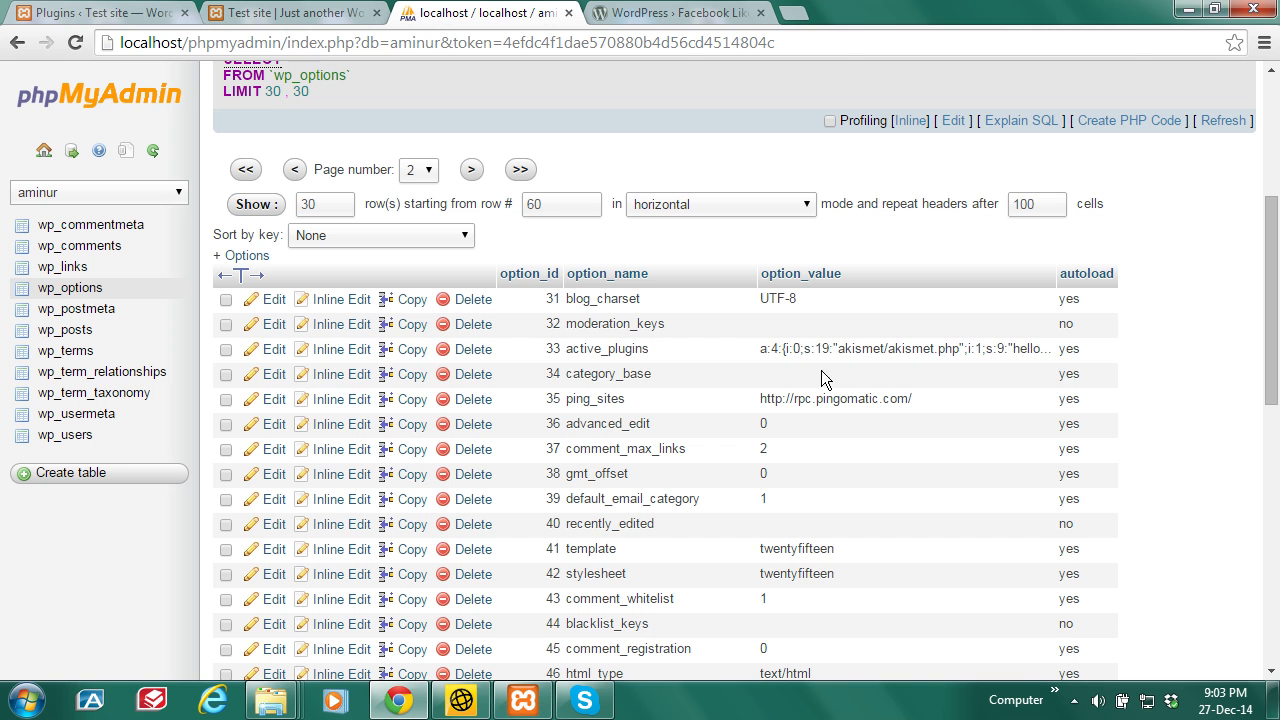
left_click(272, 350)
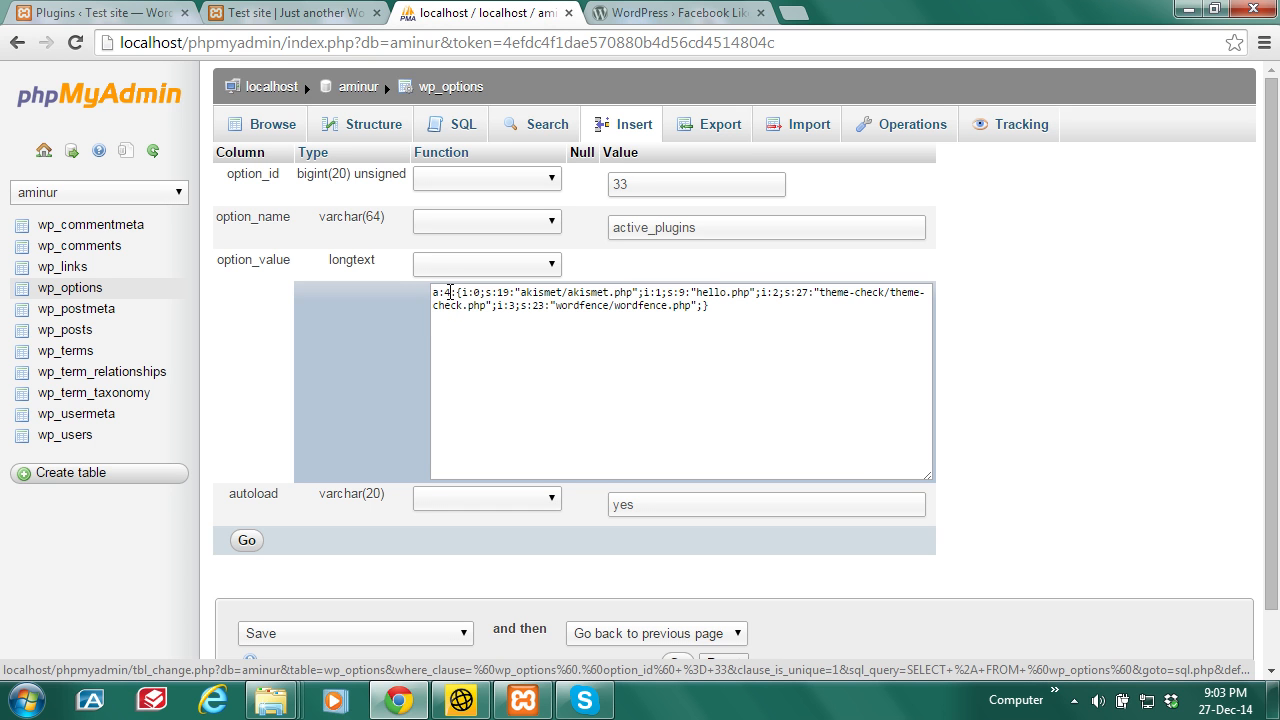
double_click(446, 291)
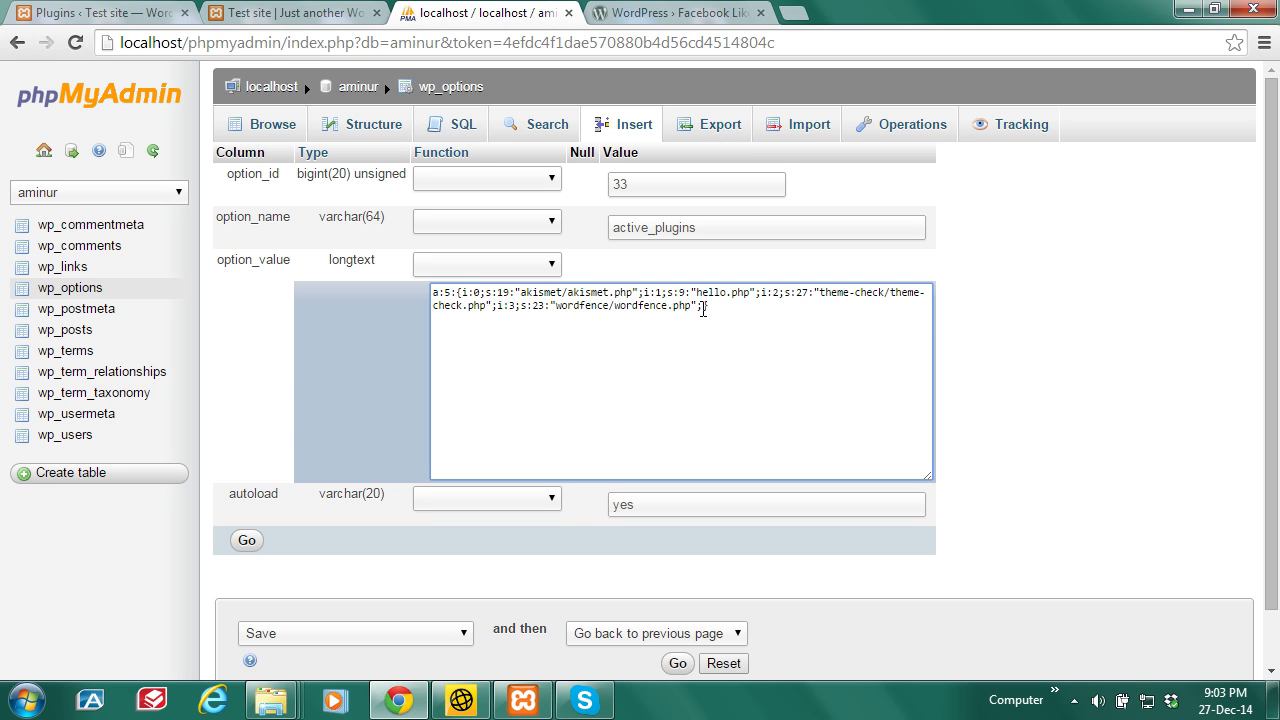
left_click_drag(703, 310, 497, 305)
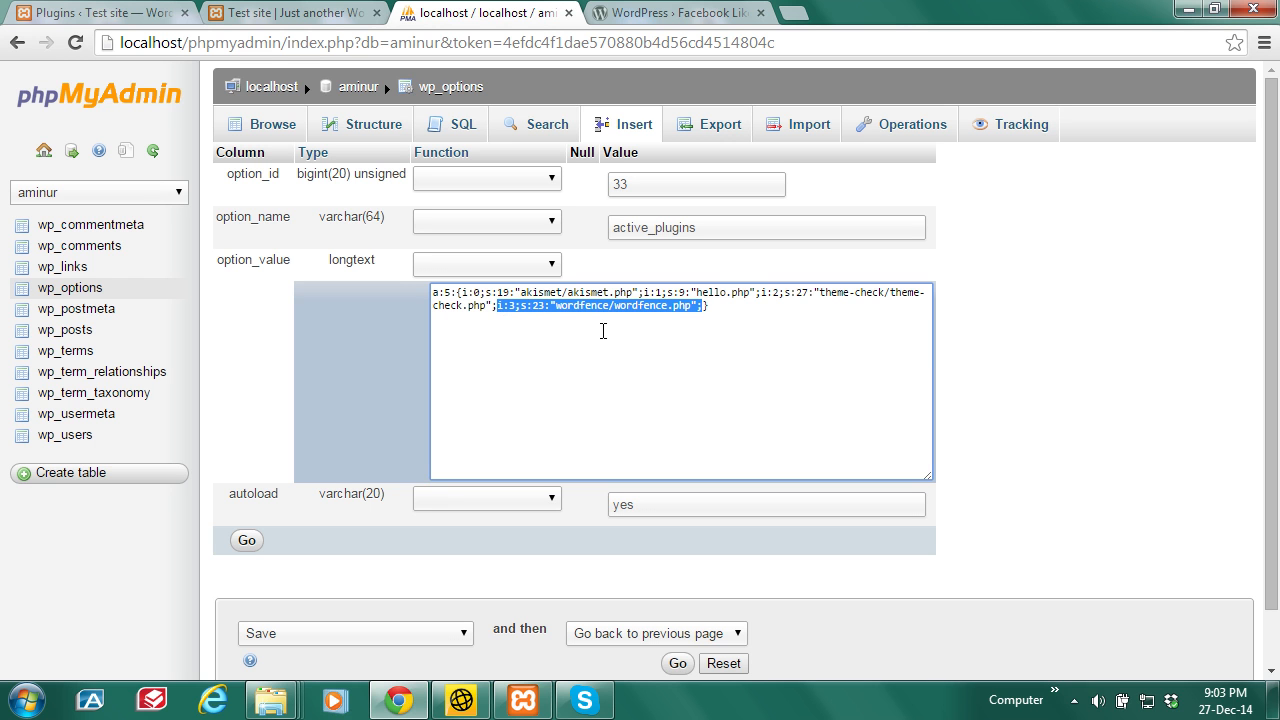
right_click(608, 310)
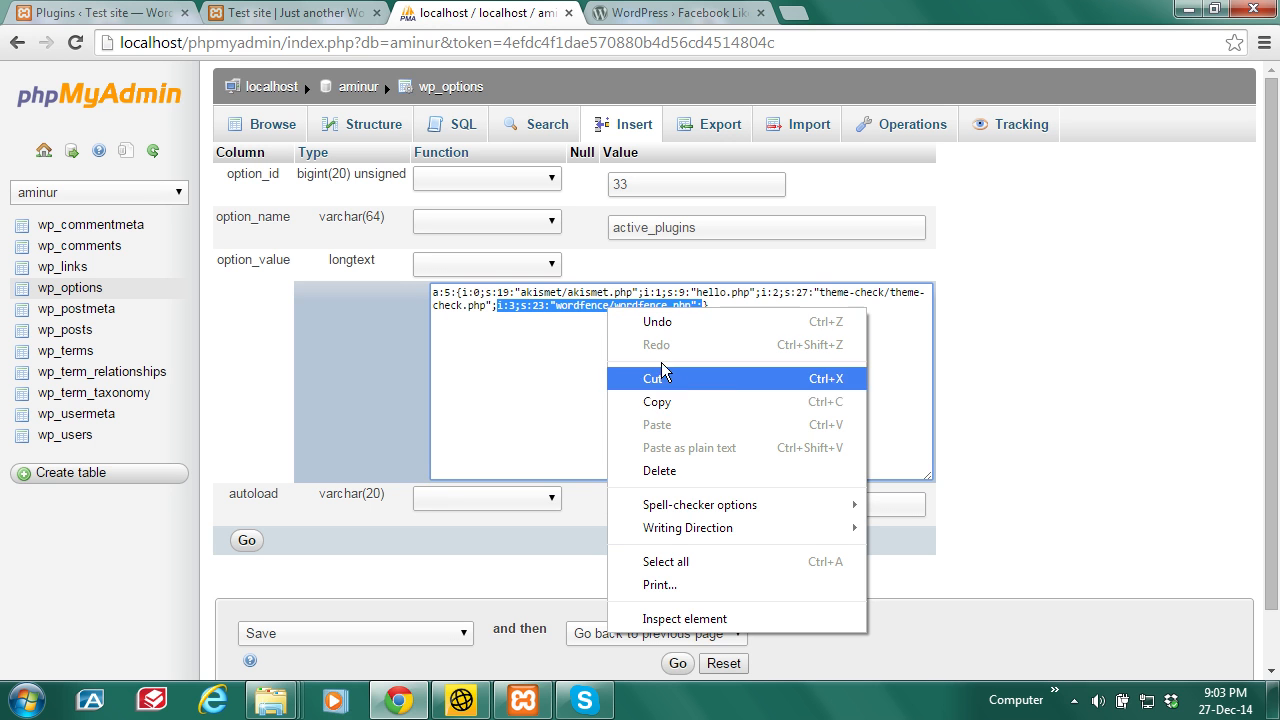
left_click(675, 401)
left_click(704, 356)
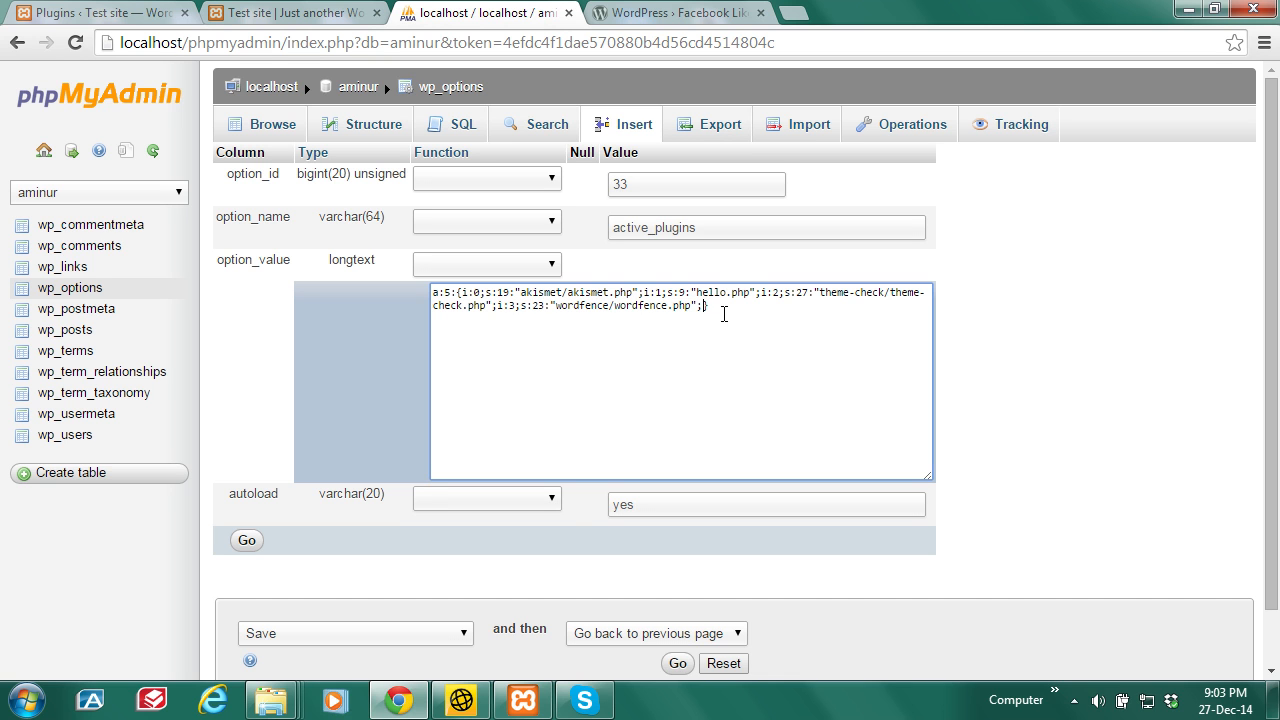
key("ctrl+v")
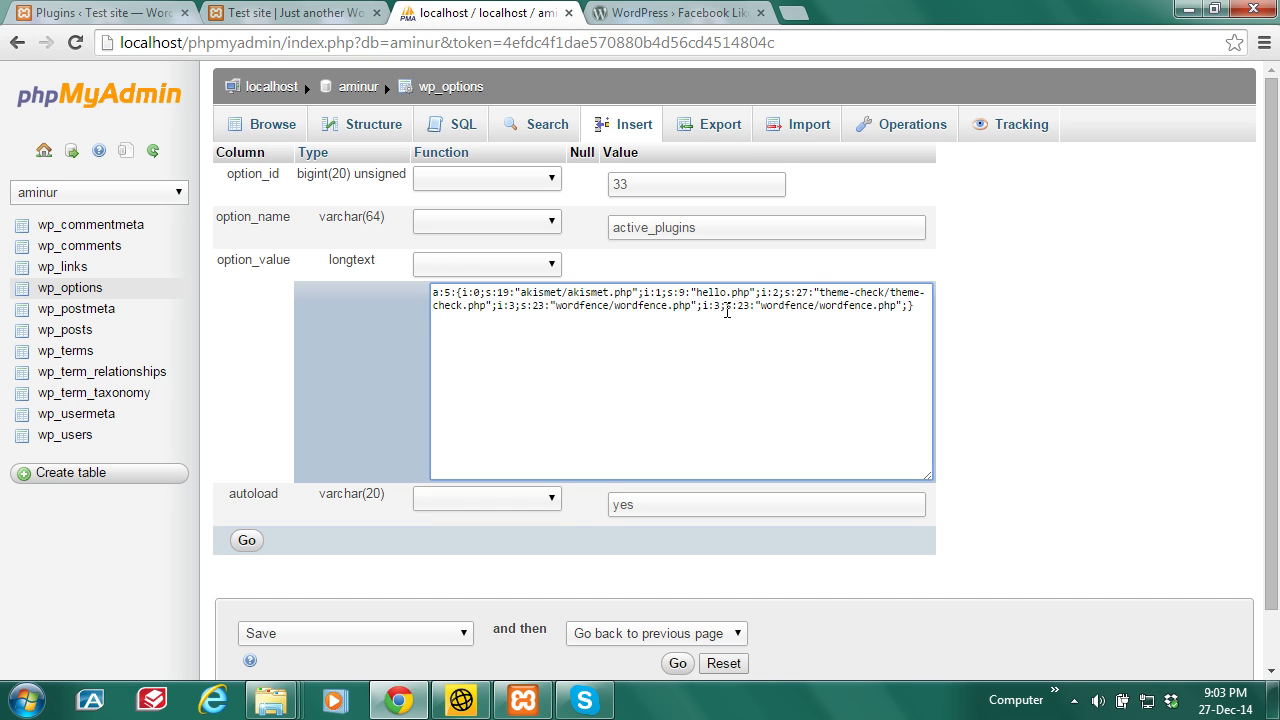
double_click(717, 306)
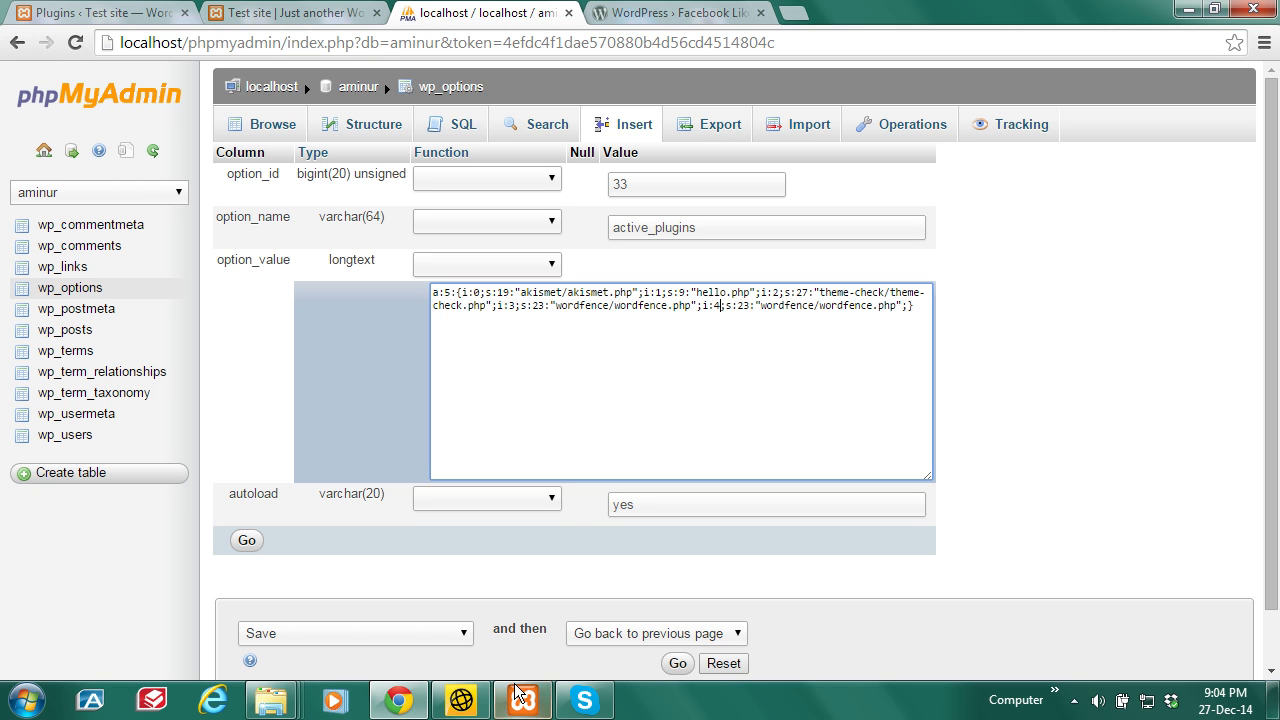
Step: Copy the folder name contact-form-7 from the plugins folder in Windows Explorer
mouse_move(276, 708)
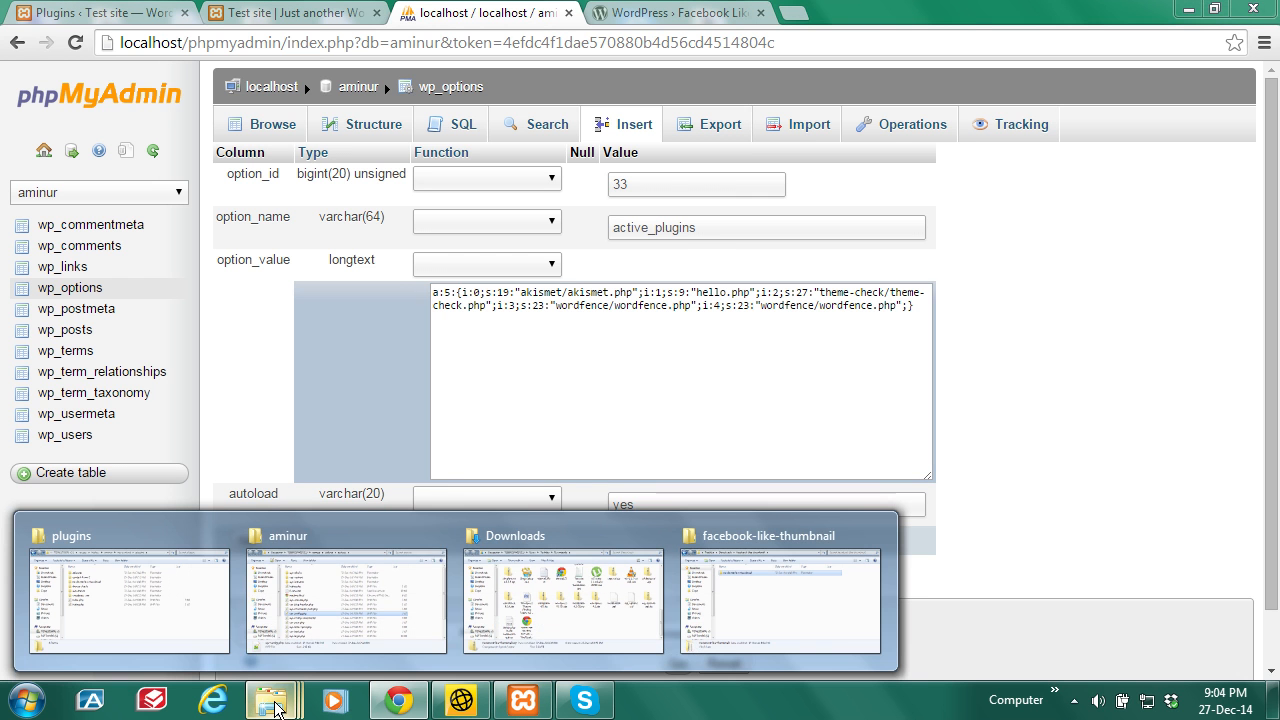
left_click(145, 590)
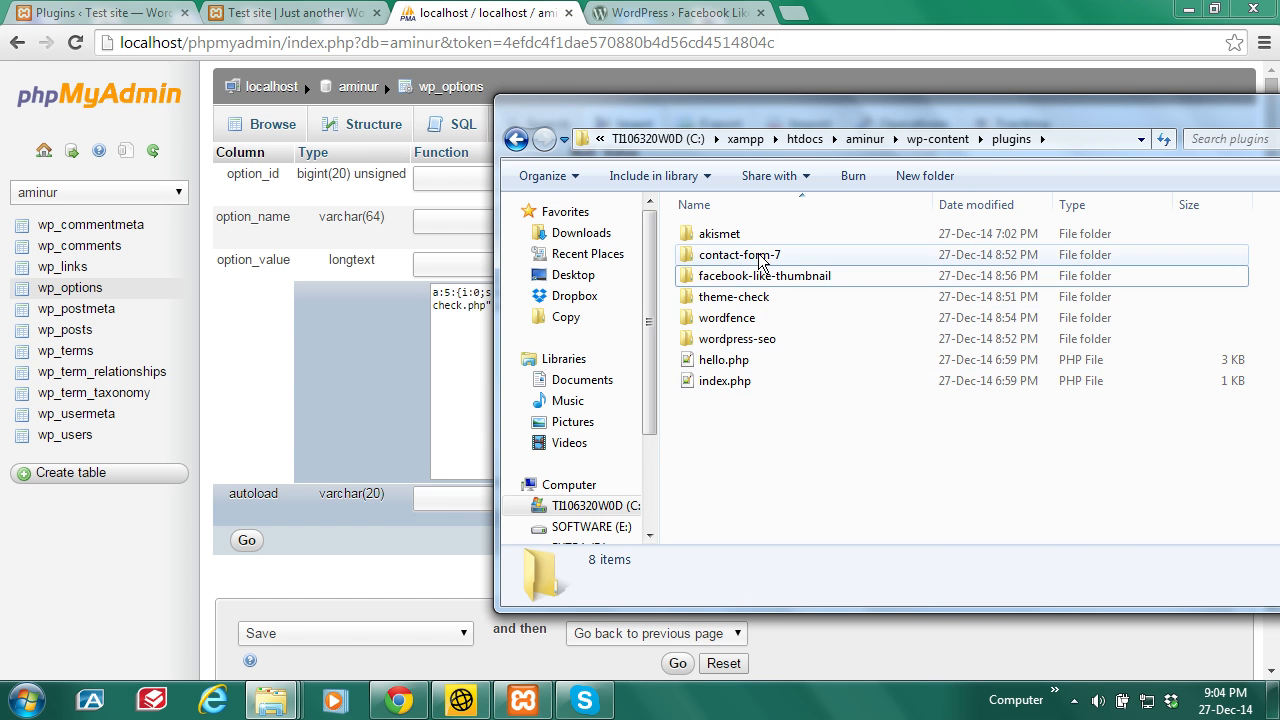
left_click(748, 256)
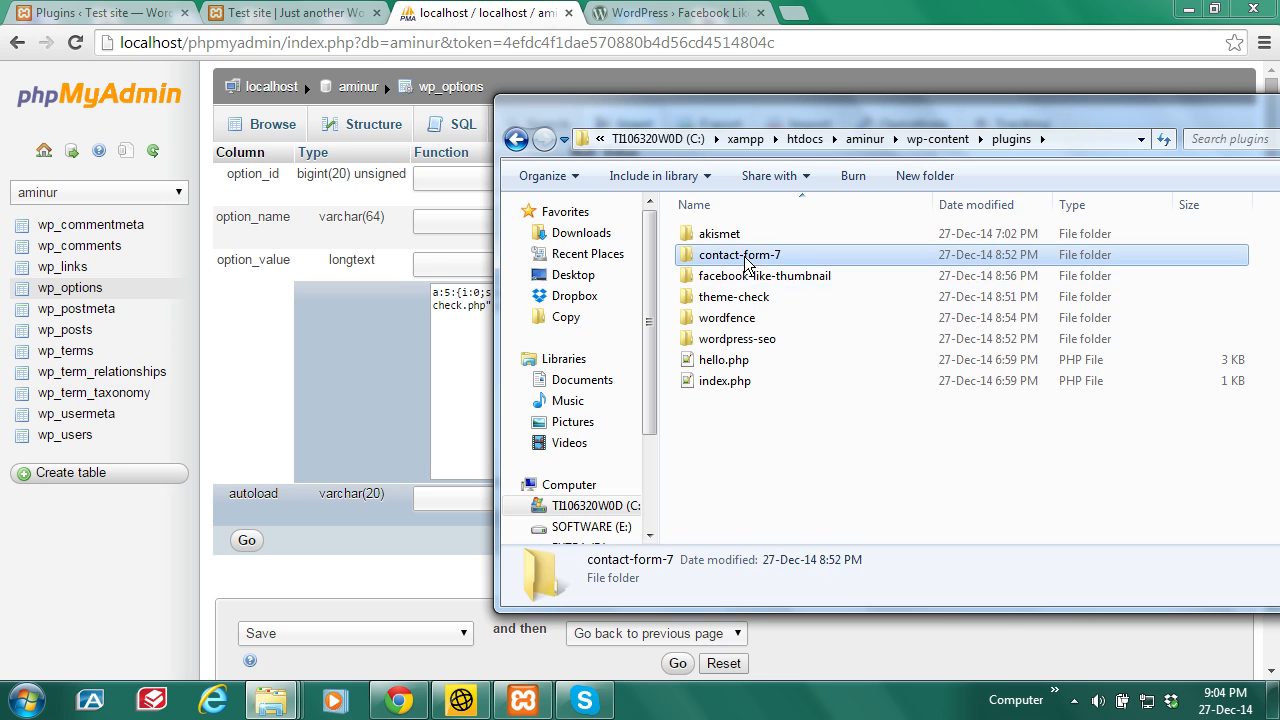
right_click(748, 258)
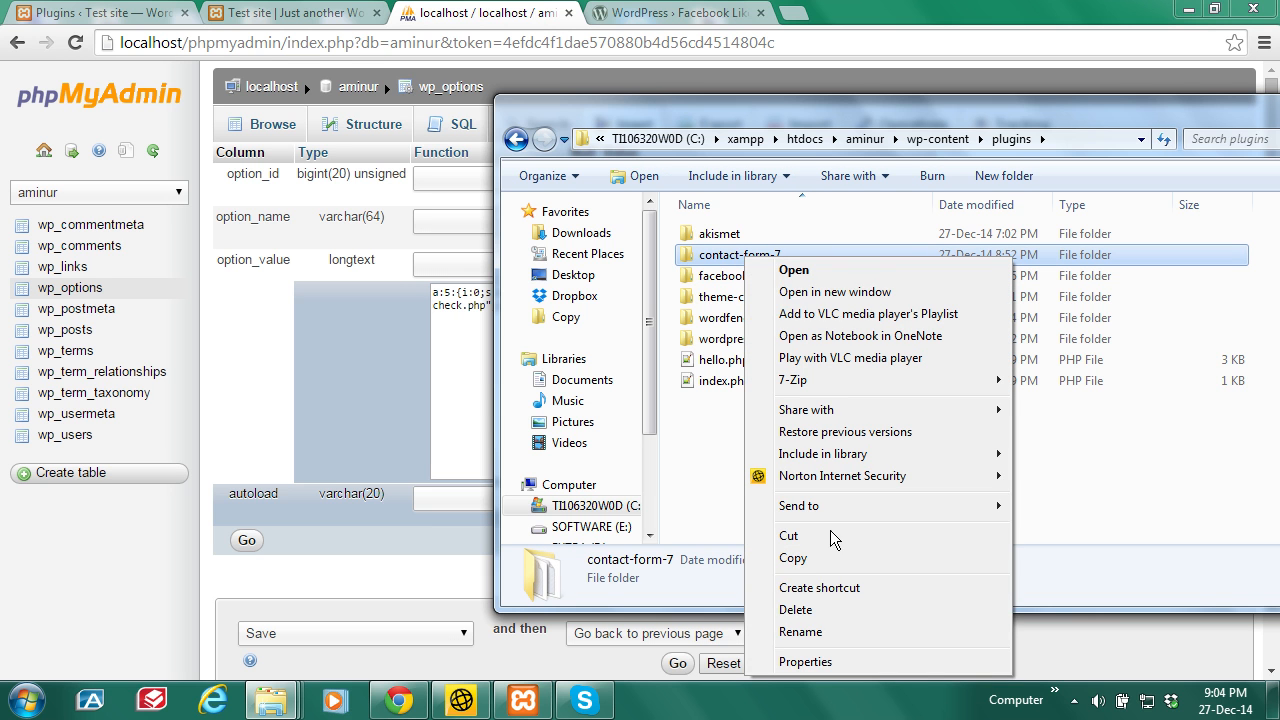
left_click(812, 634)
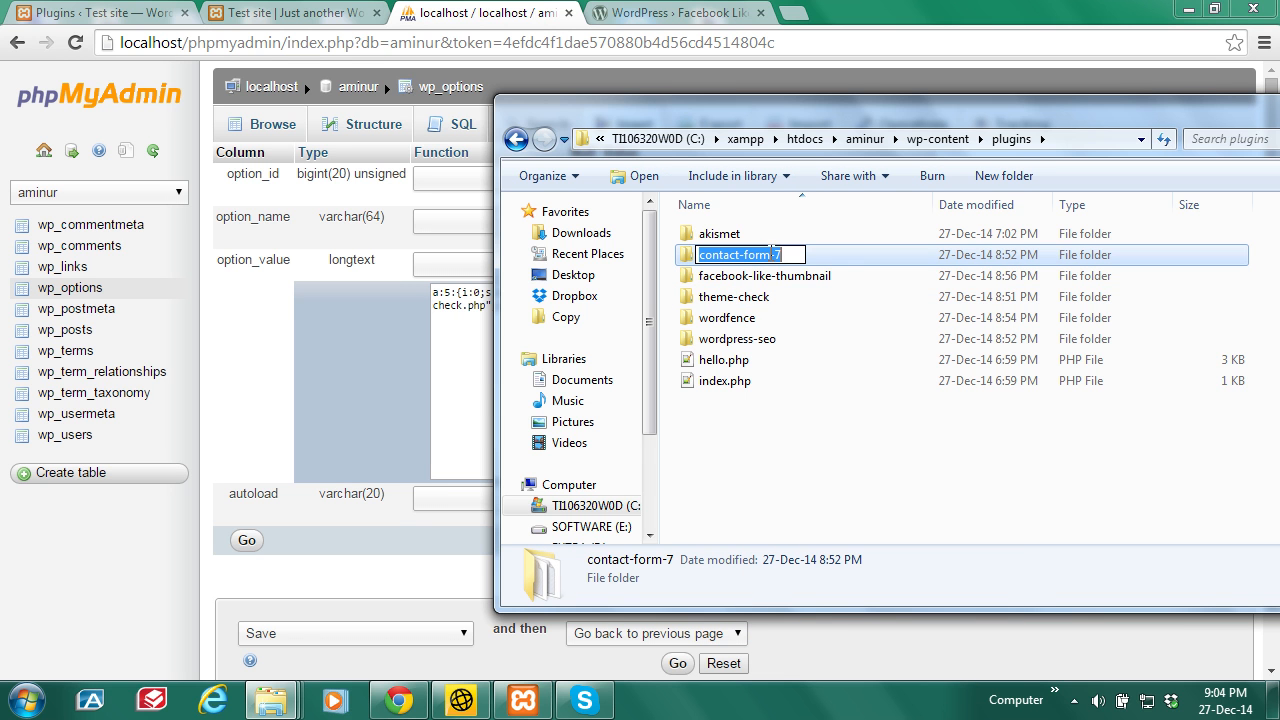
right_click(770, 254)
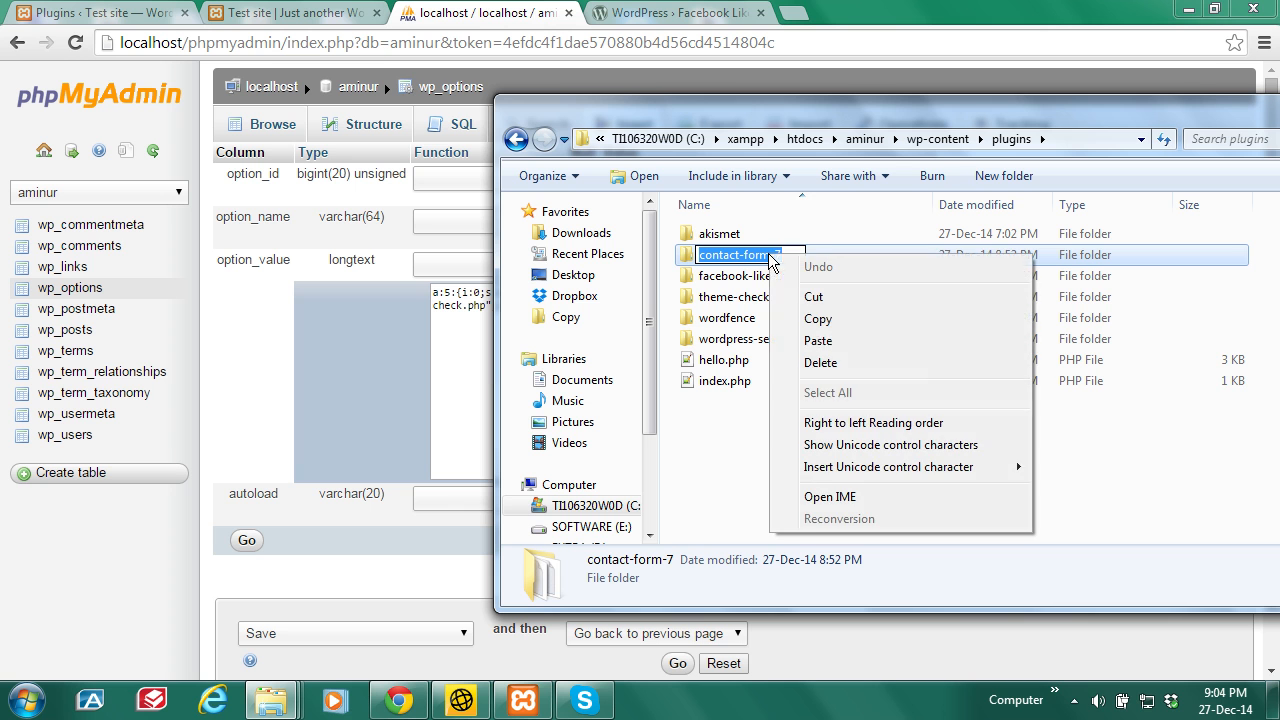
left_click(820, 320)
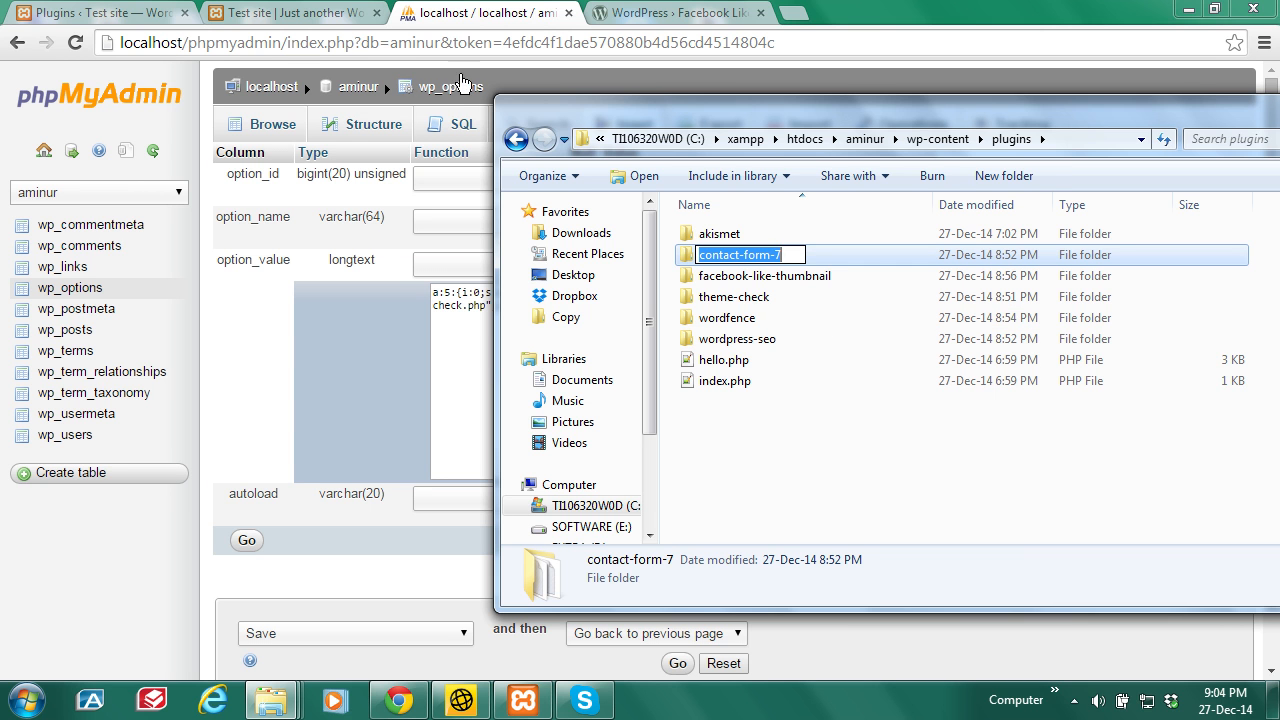
Step: In the active_plugins value, replace the duplicate entry's wordfence folder name with contact-form-7
left_click(472, 22)
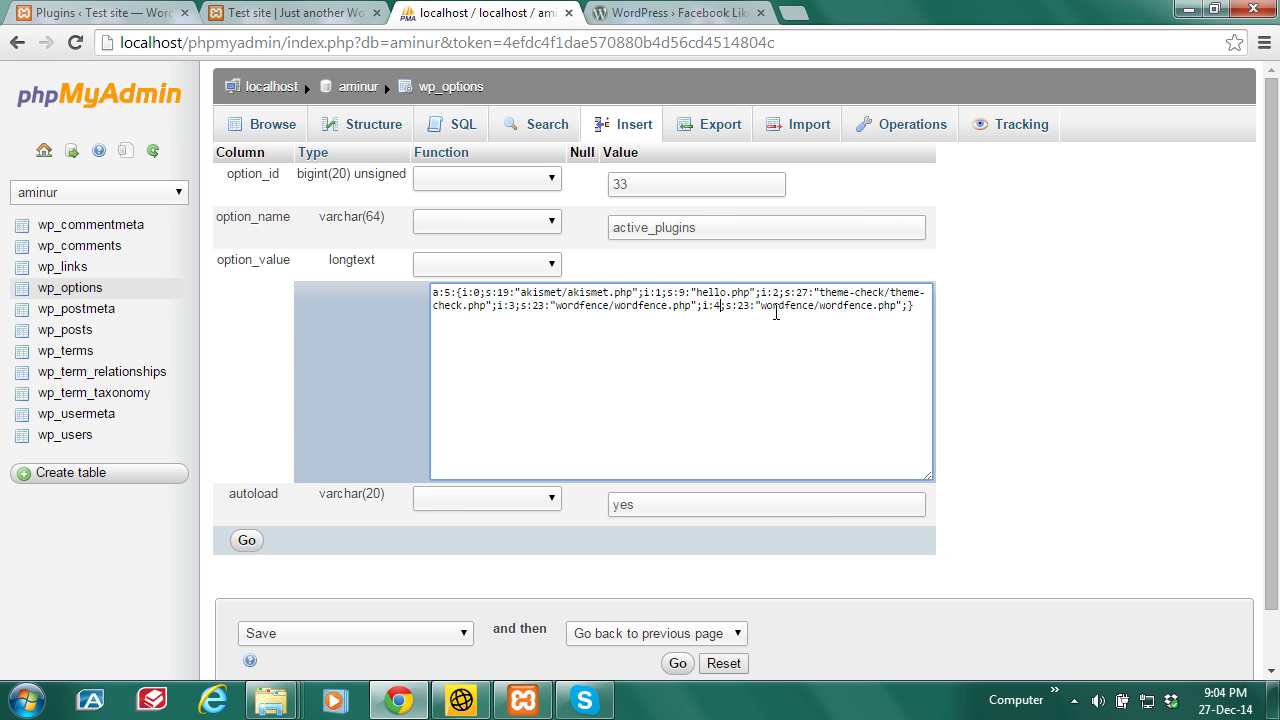
left_click_drag(814, 310, 764, 307)
key("BackSpace")
key("BackSpace")
key("ctrl+v")
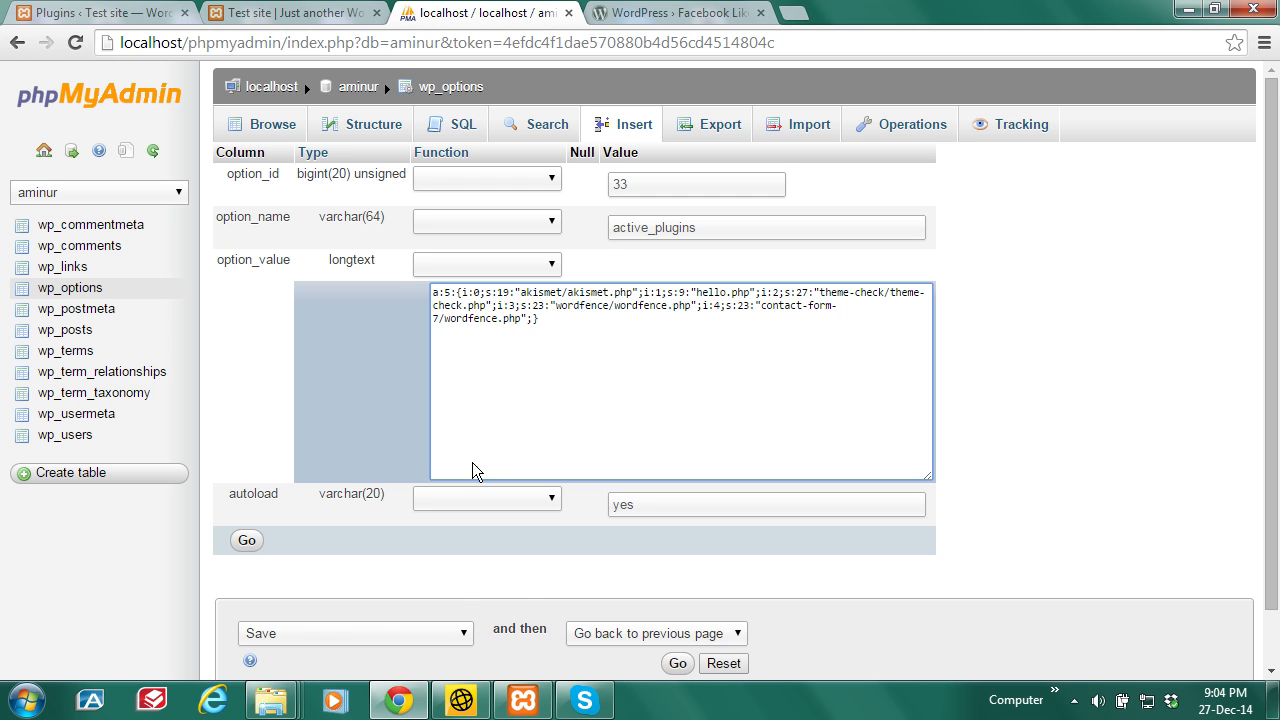
Step: Copy the full file name wp-contact-form-7.php from inside the contact-form-7 folder
mouse_move(270, 700)
left_click(158, 598)
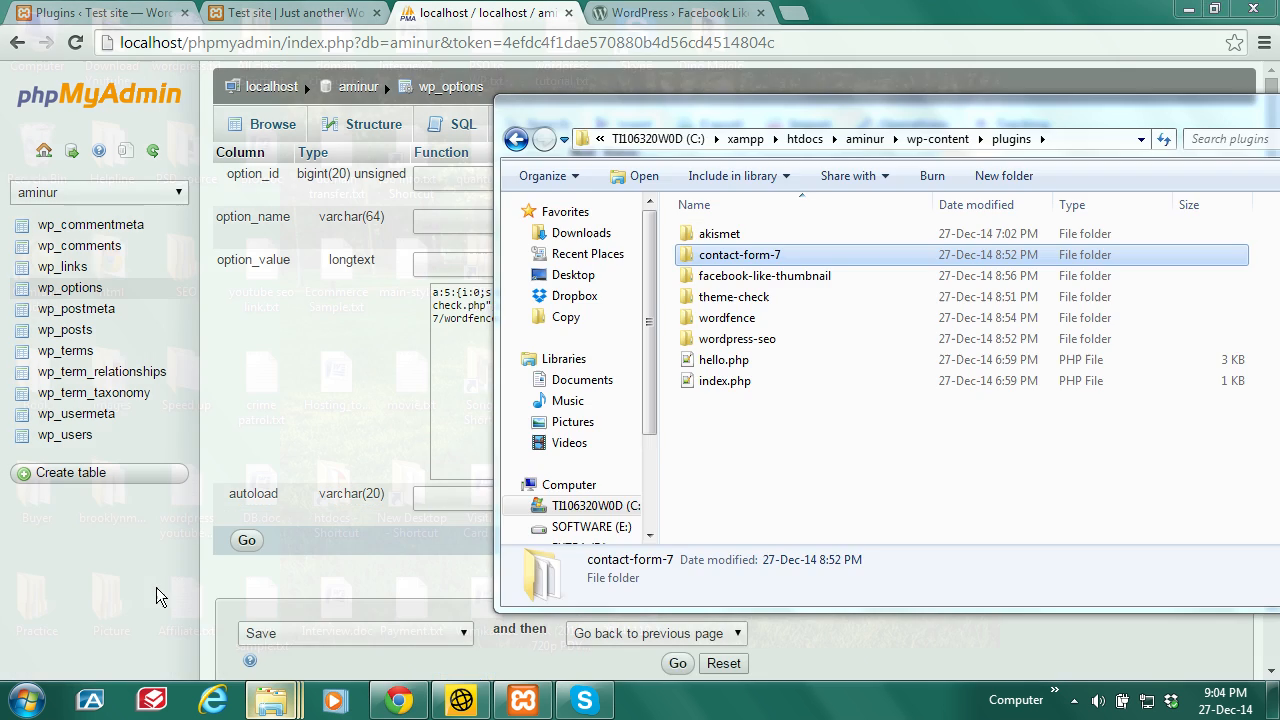
double_click(754, 258)
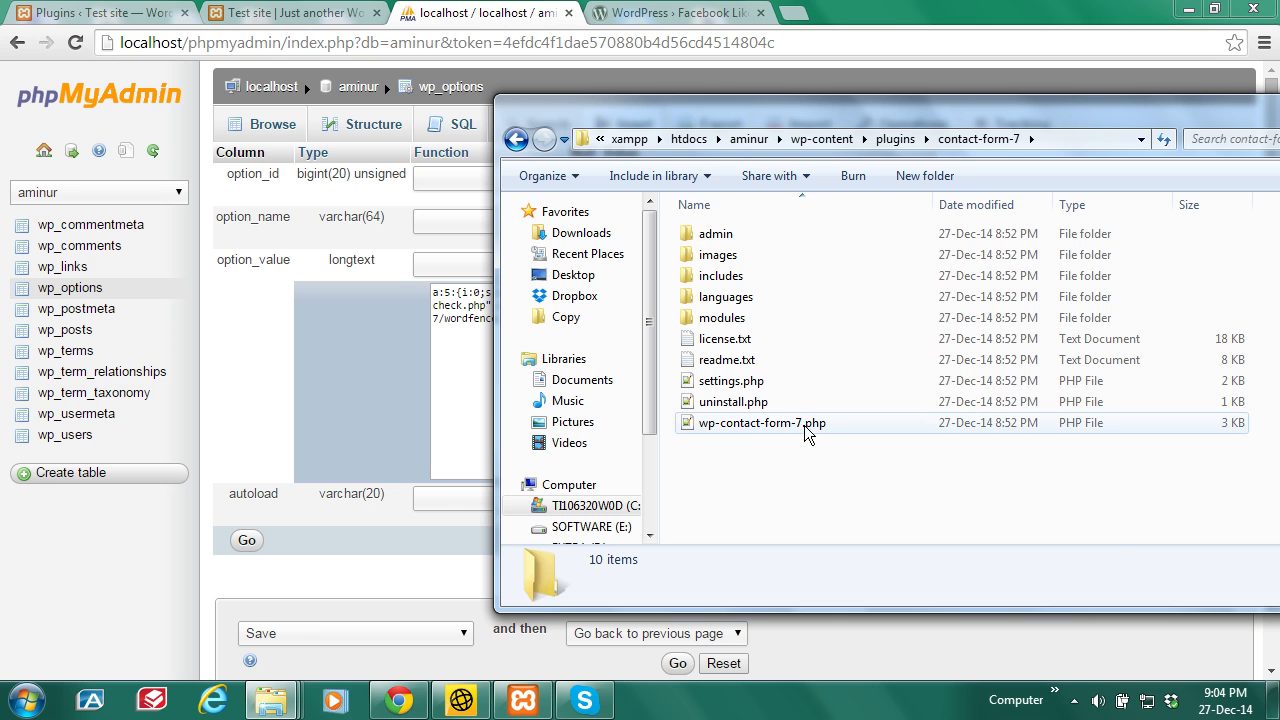
left_click(752, 426)
right_click(752, 426)
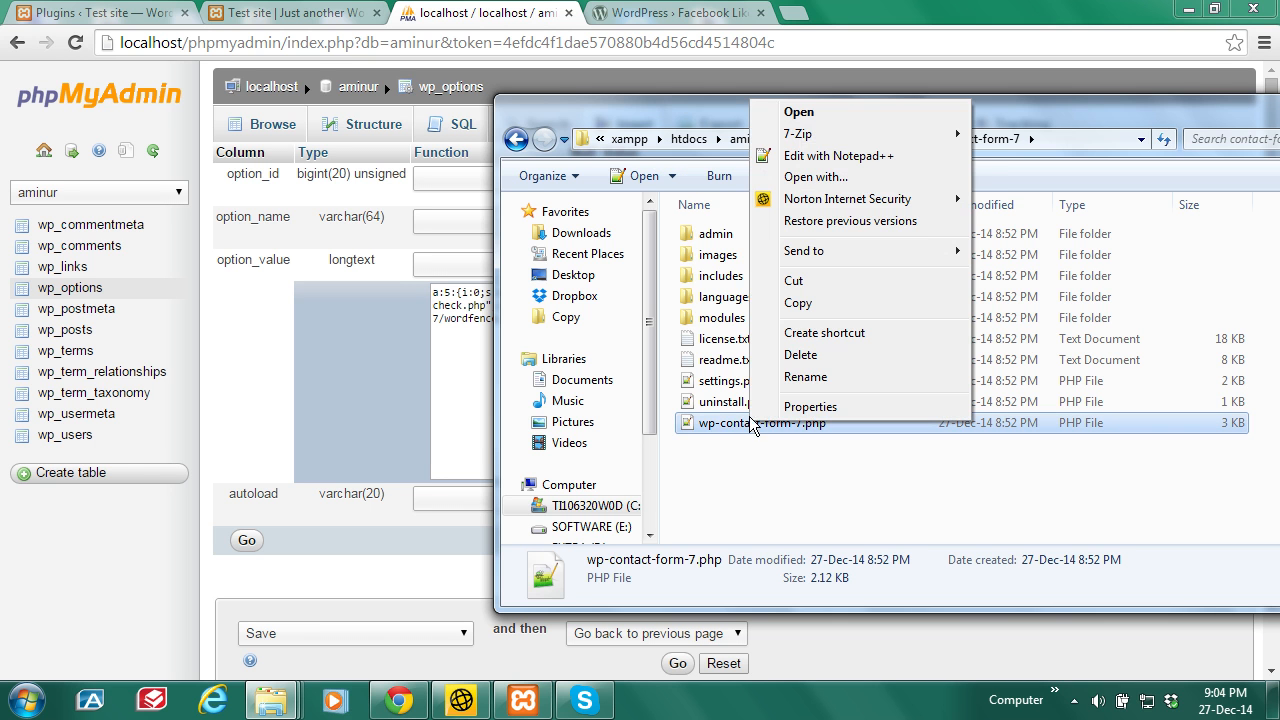
left_click(785, 376)
left_click_drag(843, 422, 699, 426)
right_click(719, 427)
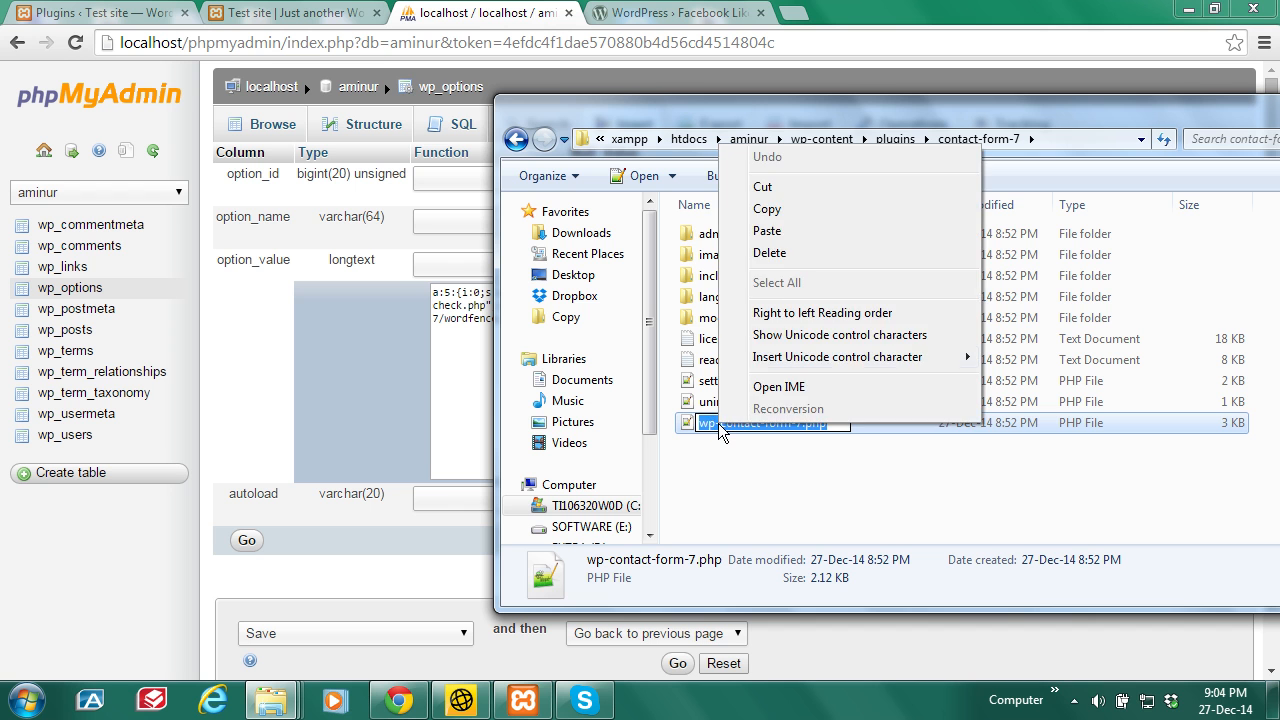
left_click(770, 209)
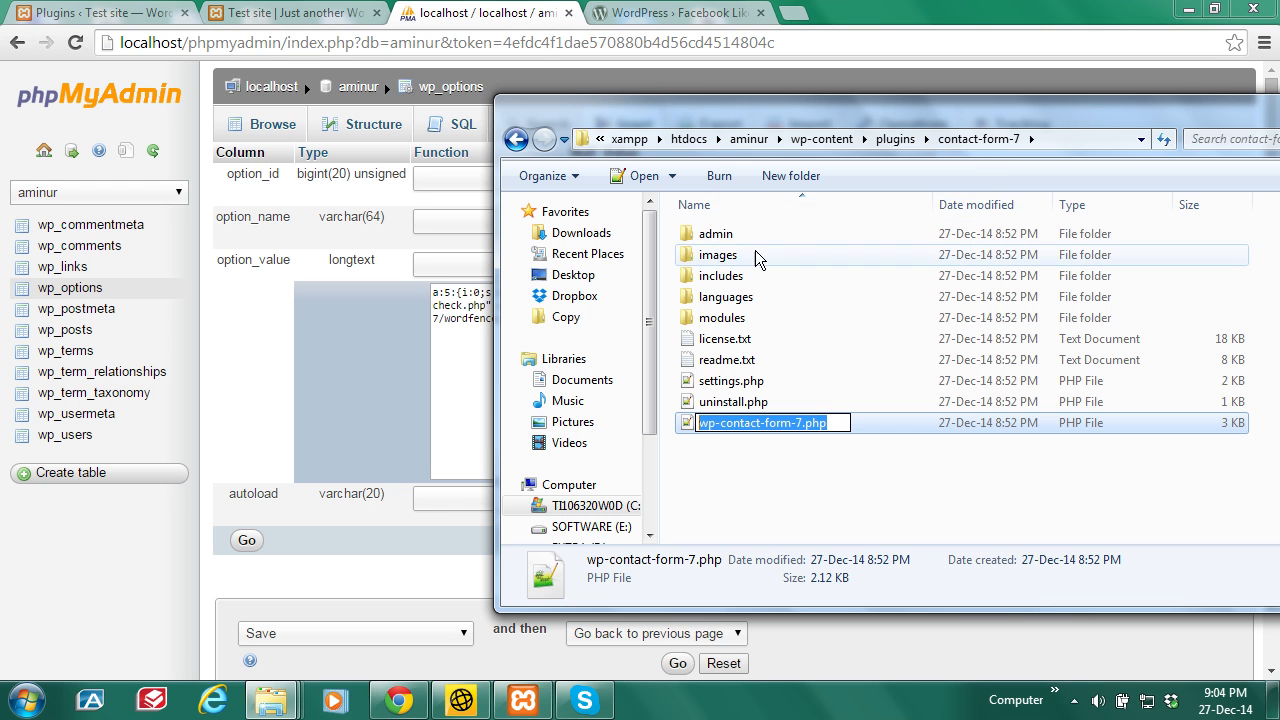
Step: Back in phpMyAdmin, select wordfence.php in the last active_plugins entry
left_click(479, 5)
left_click(485, 322)
left_click_drag(443, 322, 520, 318)
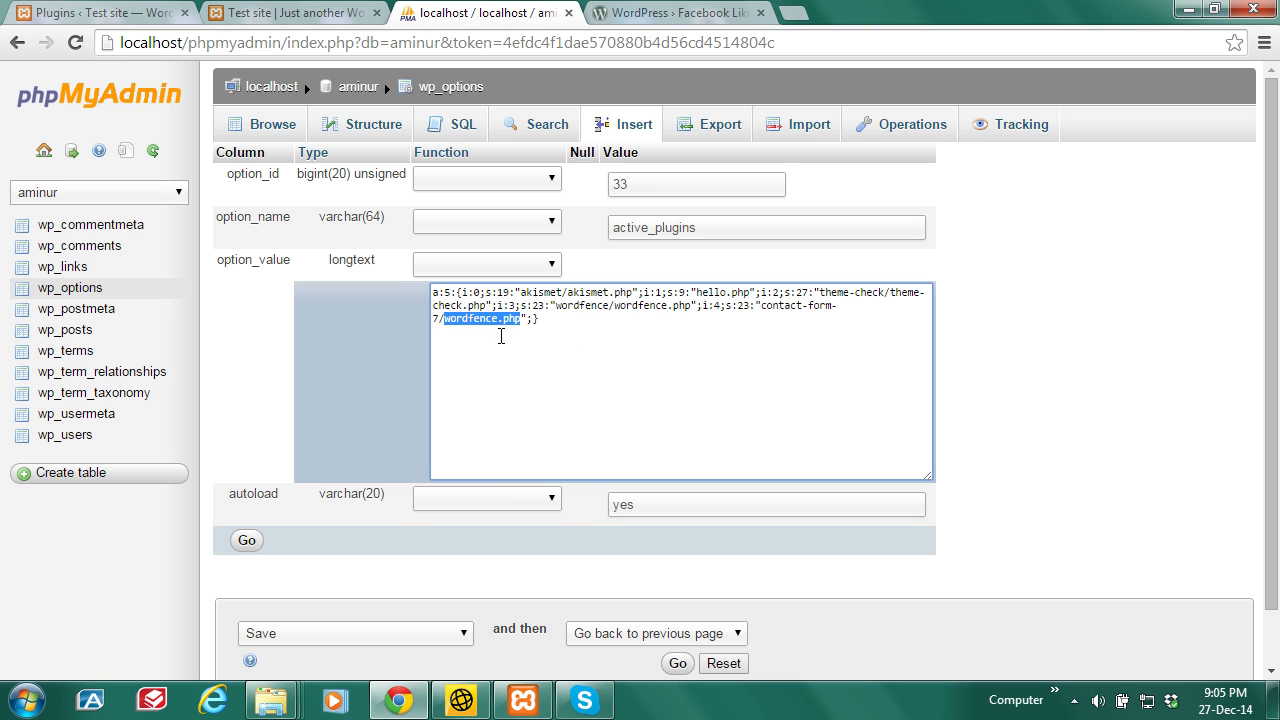
Step: Replace wordfence.php with wp-contact-form-7.php, change the entry length to 36, and save the row
key("ctrl+v")
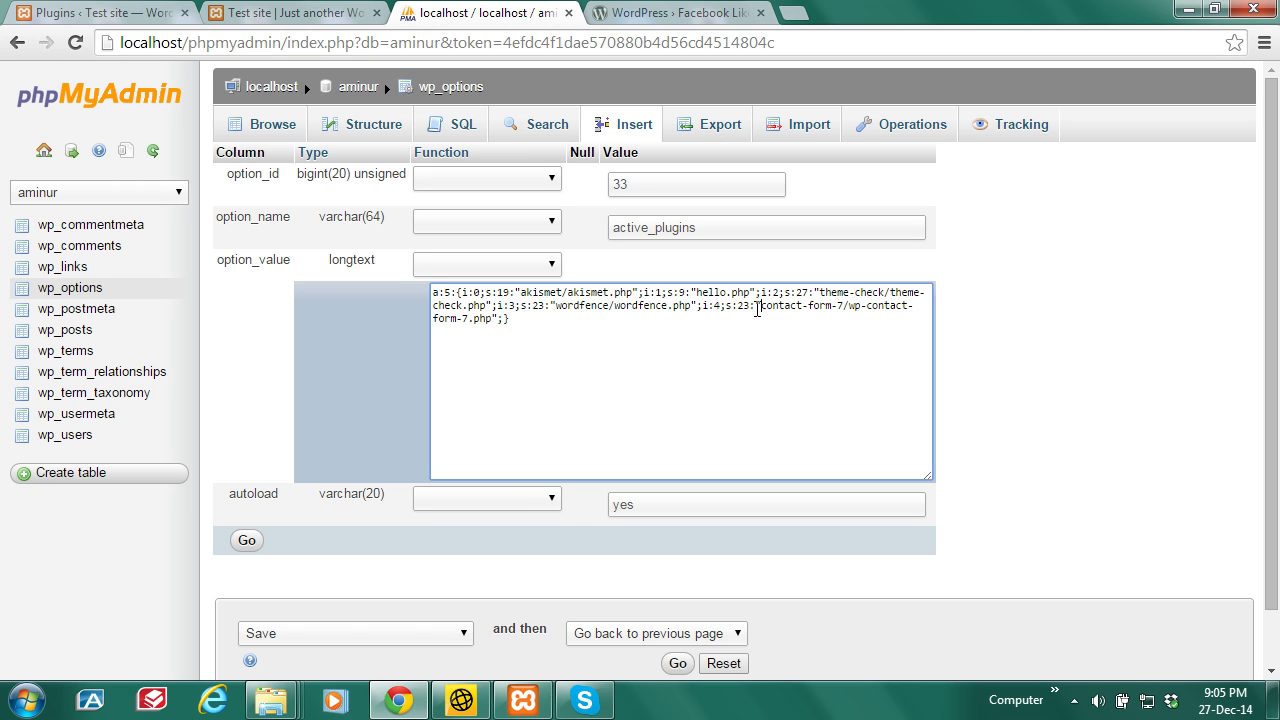
left_click_drag(751, 306, 737, 306)
type("3")
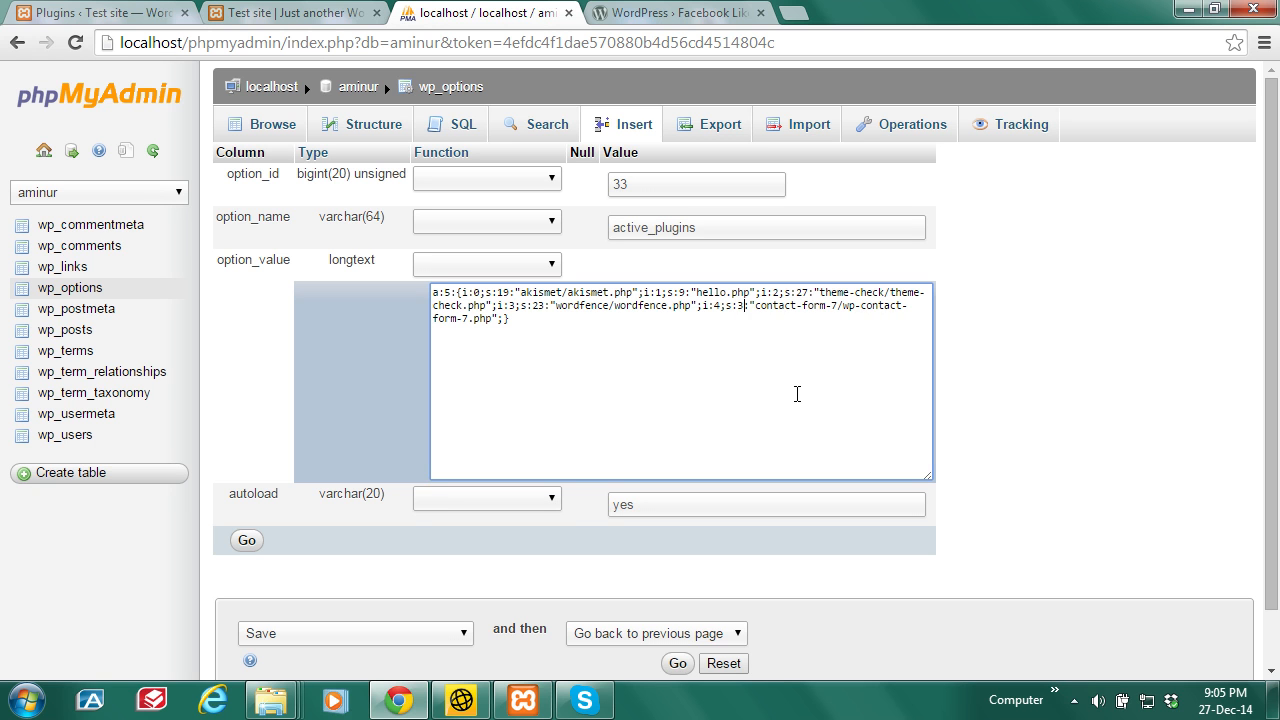
type("6")
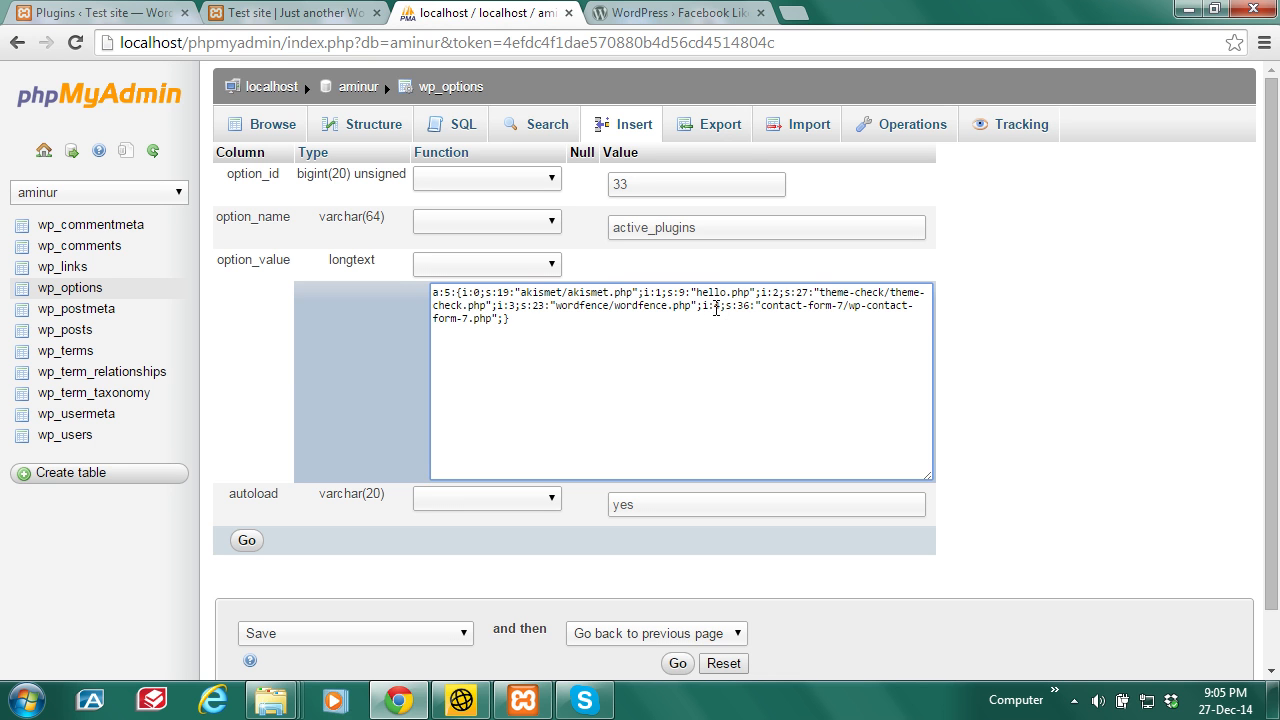
left_click(245, 542)
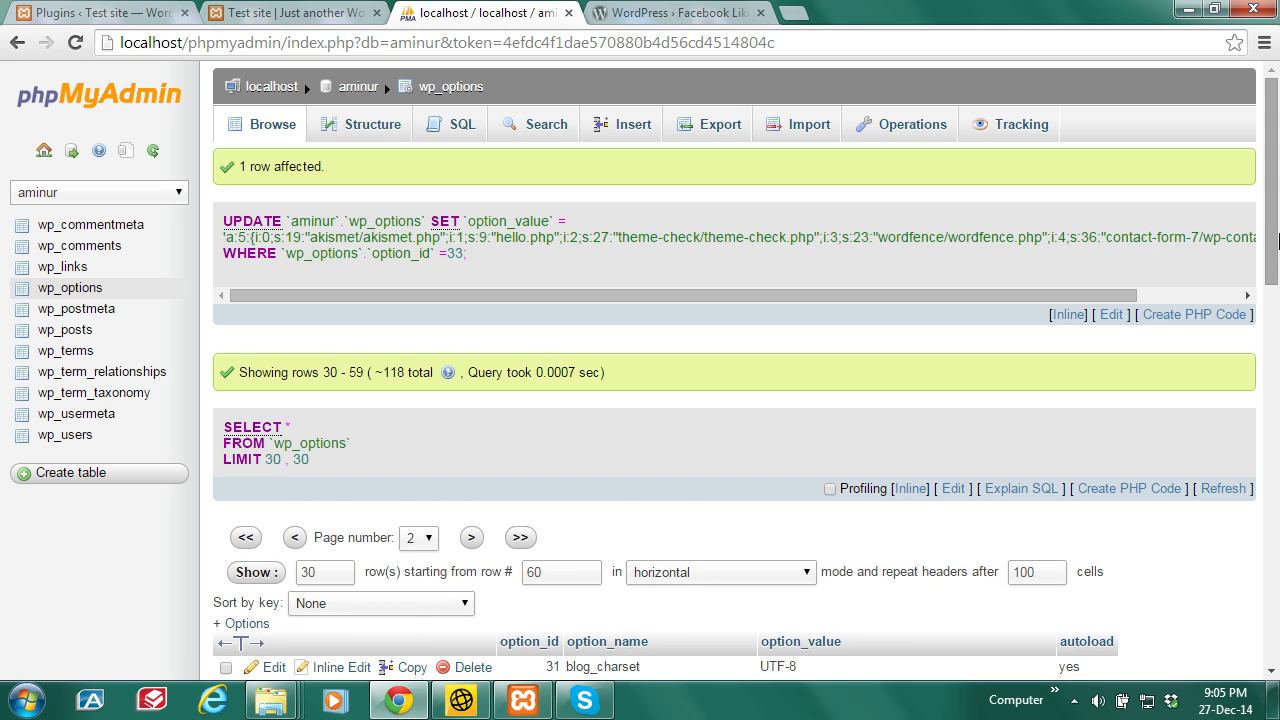
scroll(775, 372, "down", 3)
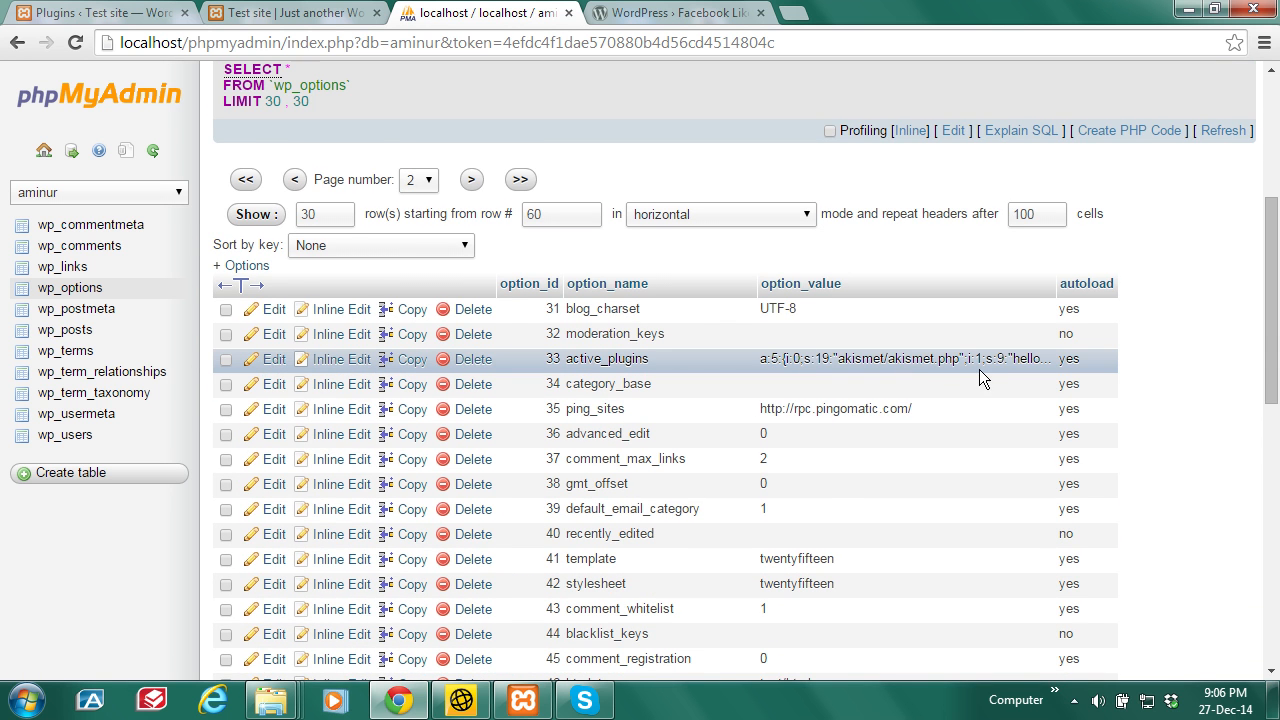
left_click(141, 8)
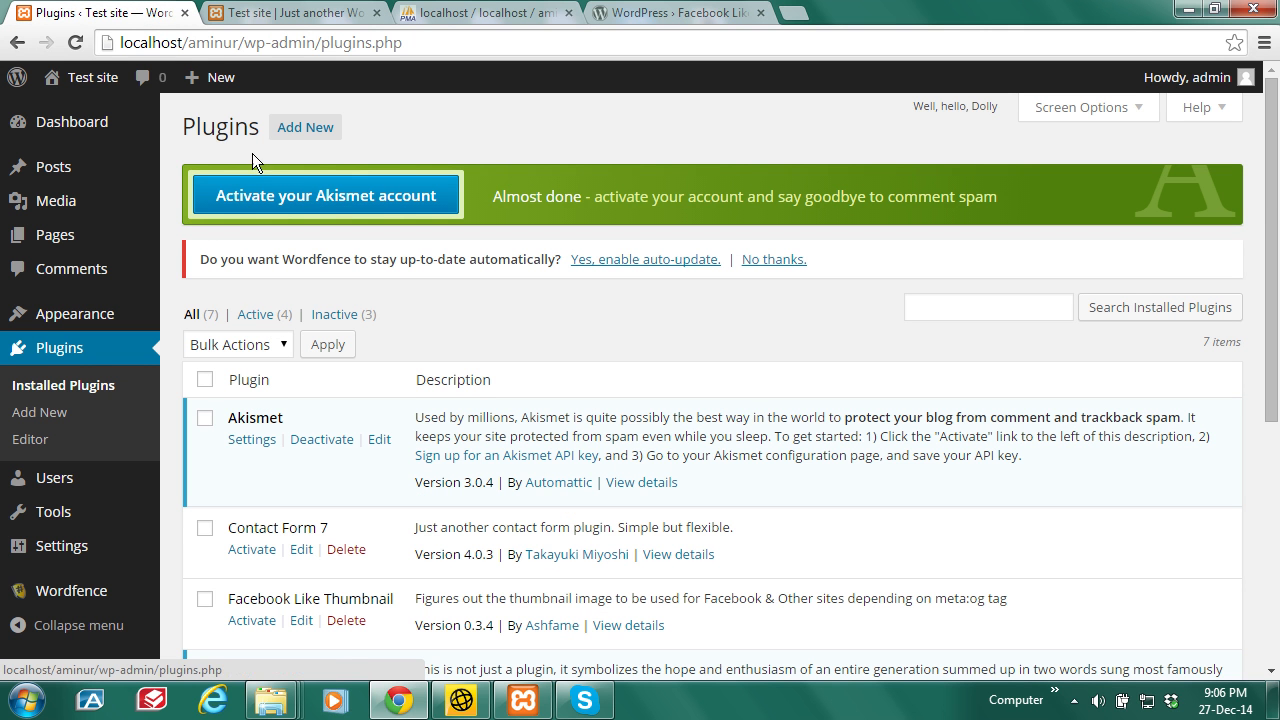
Step: Reload the Plugins page to confirm Contact Form 7 is active, five plugins active in total
left_click(75, 43)
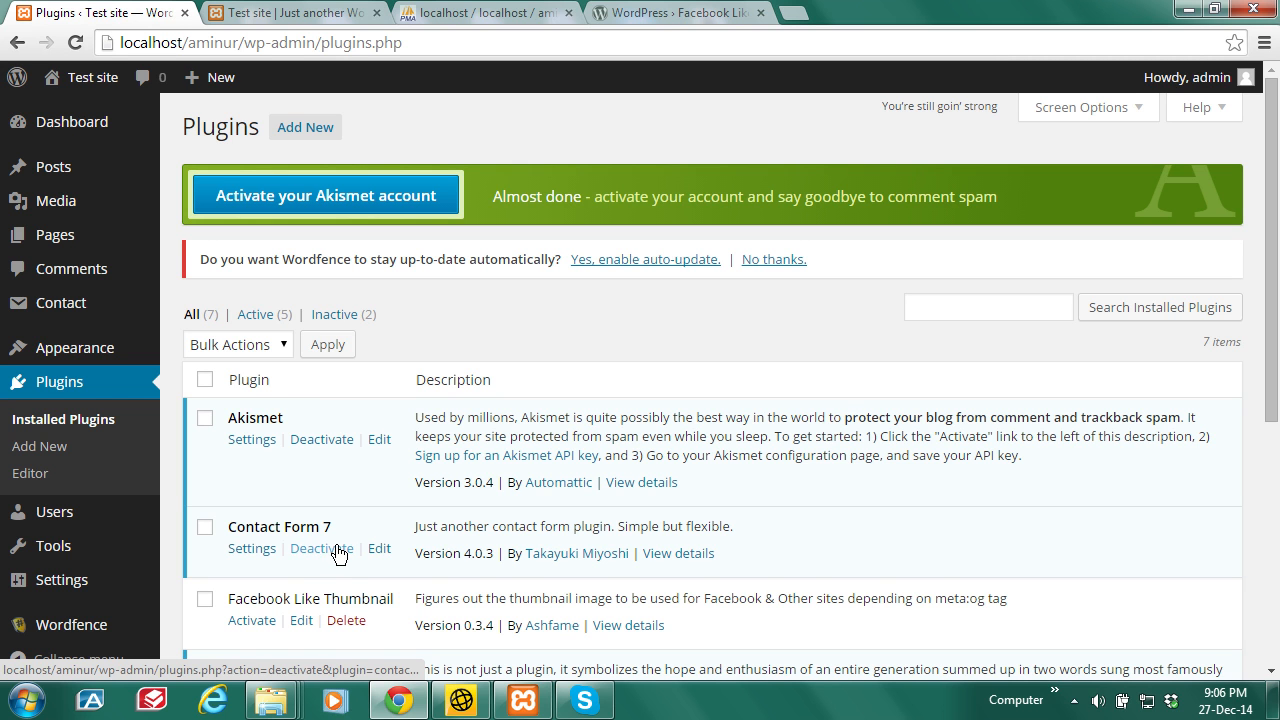
mouse_move(1278, 250)
left_mouse_down()
mouse_move(1278, 315)
mouse_move(1276, 268)
left_mouse_up()
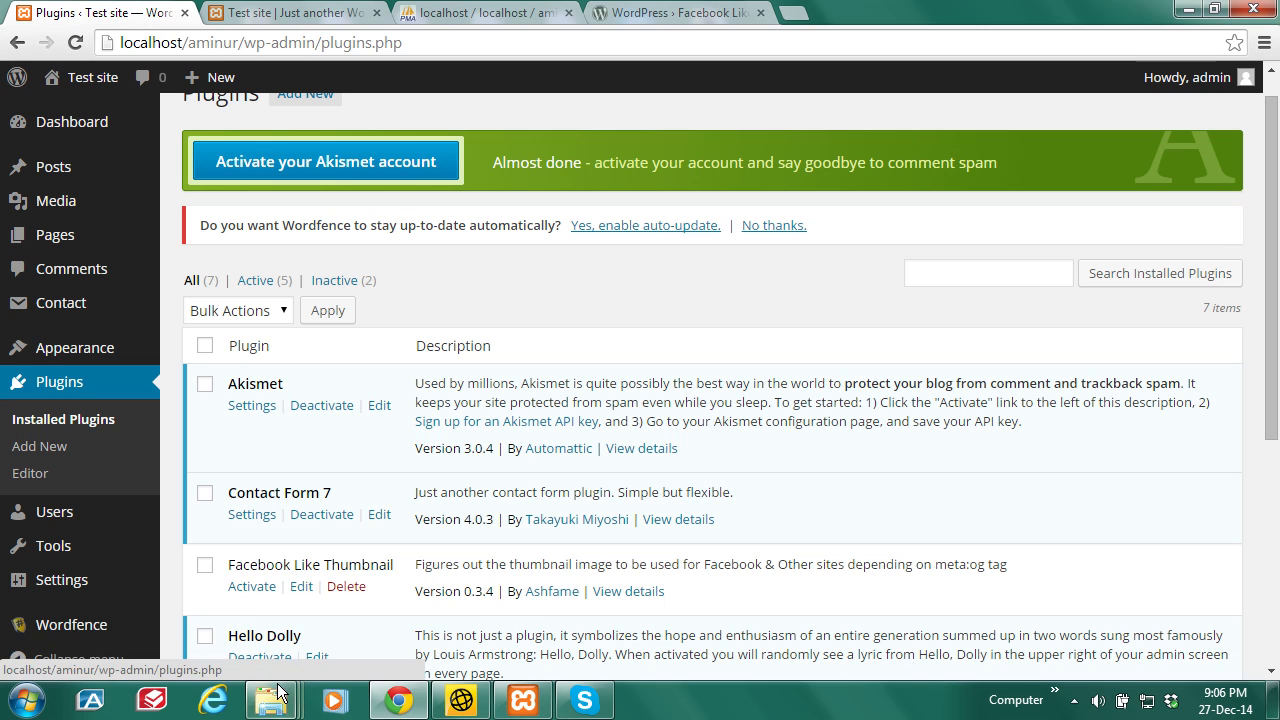
mouse_move(271, 700)
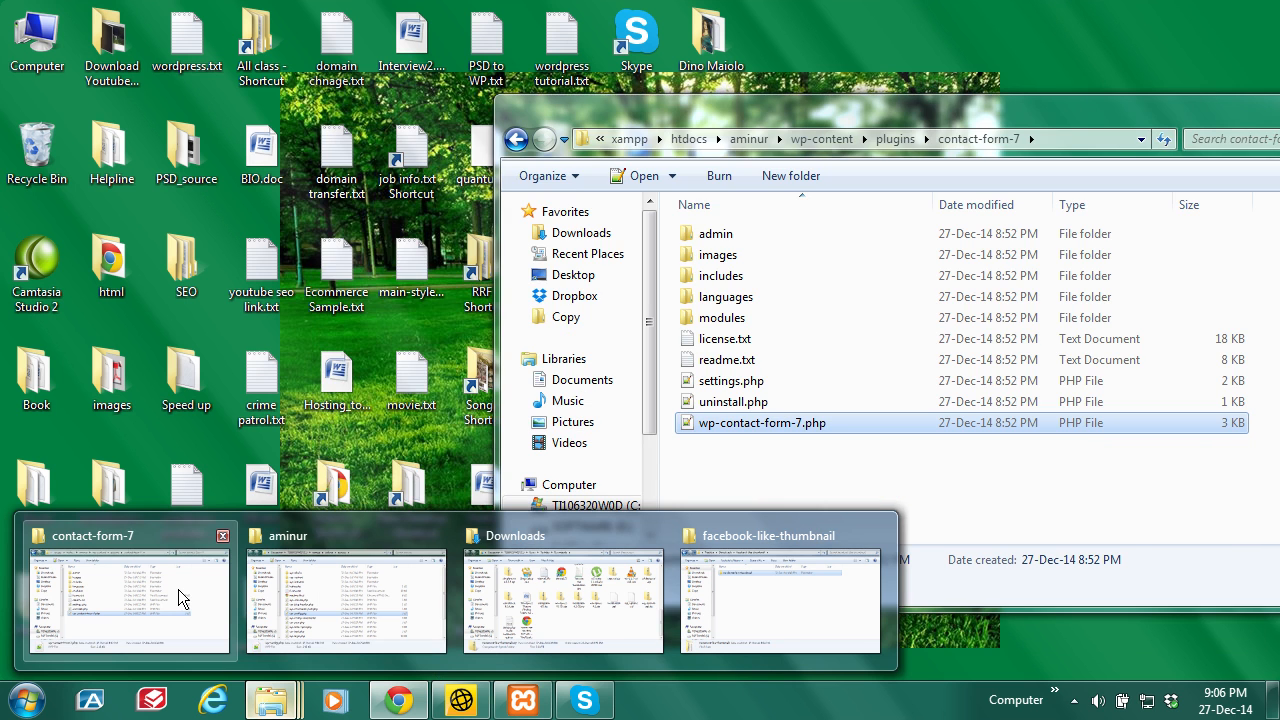
Step: View the plugins folder in Windows Explorer, then return to phpMyAdmin's wp_options table
left_click(178, 589)
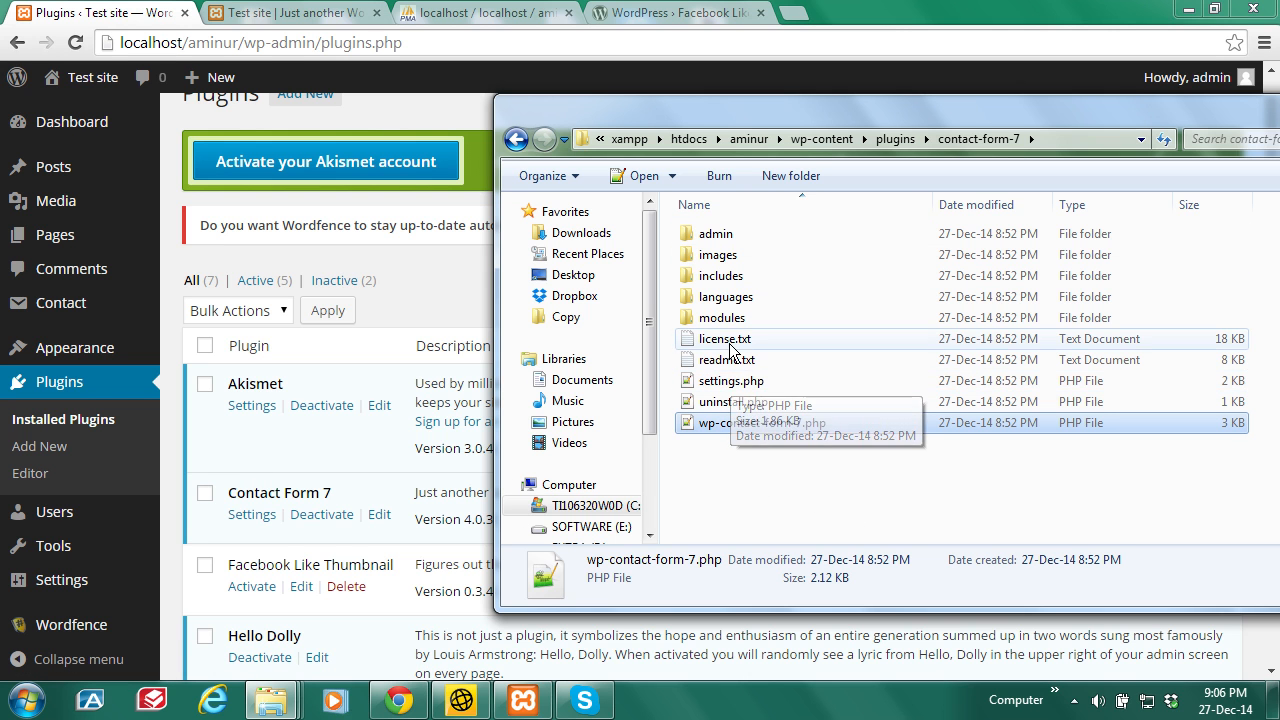
left_click(896, 138)
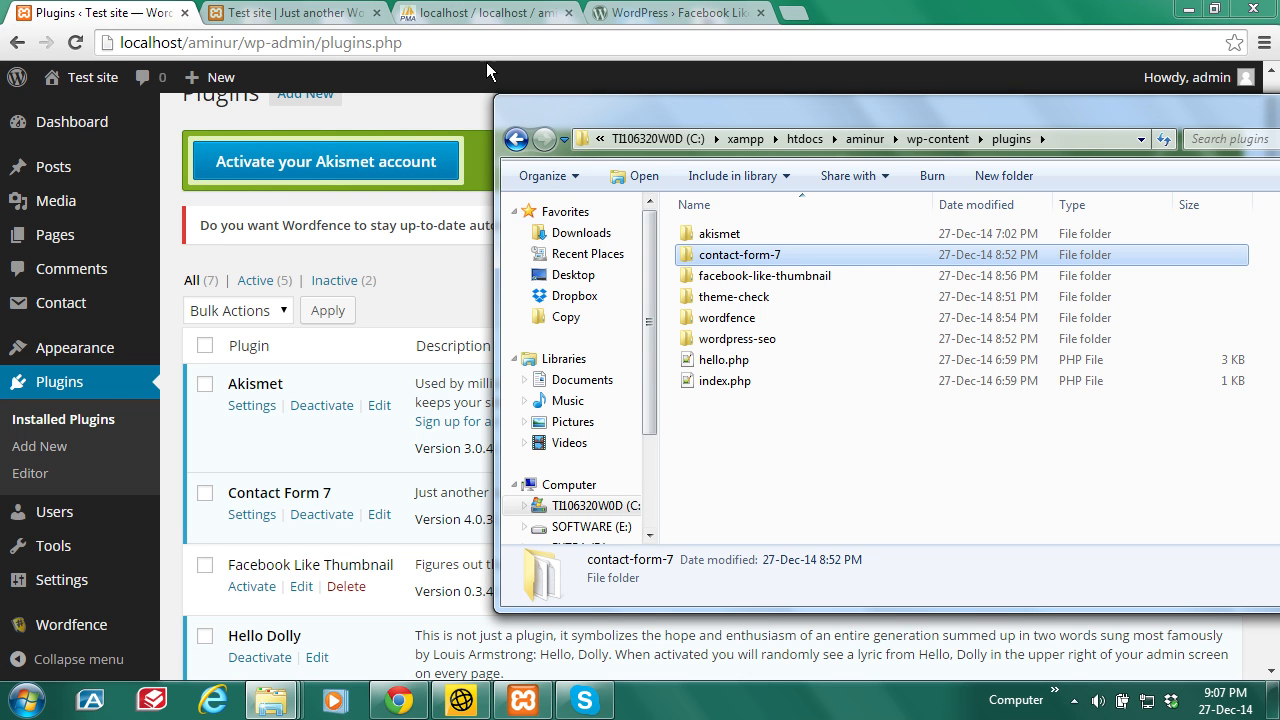
left_click(497, 8)
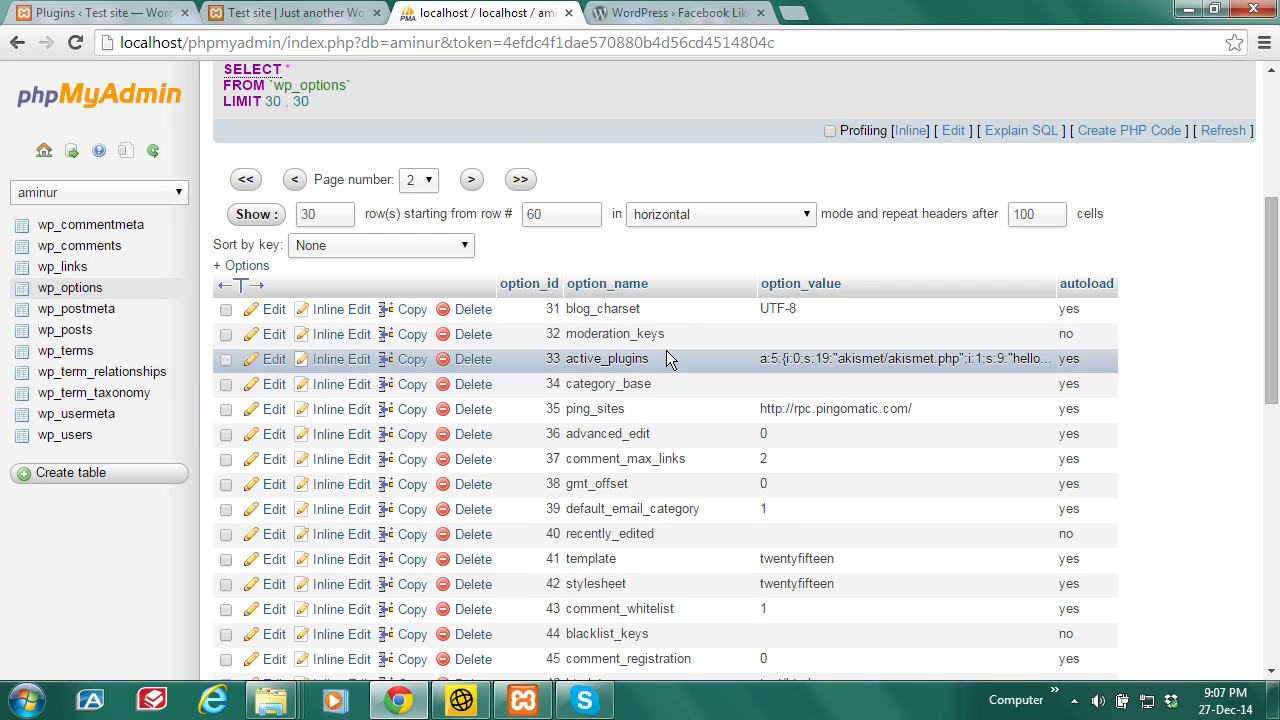
Step: Look at the site's front page, then go back to the Plugins admin page
left_click(270, 10)
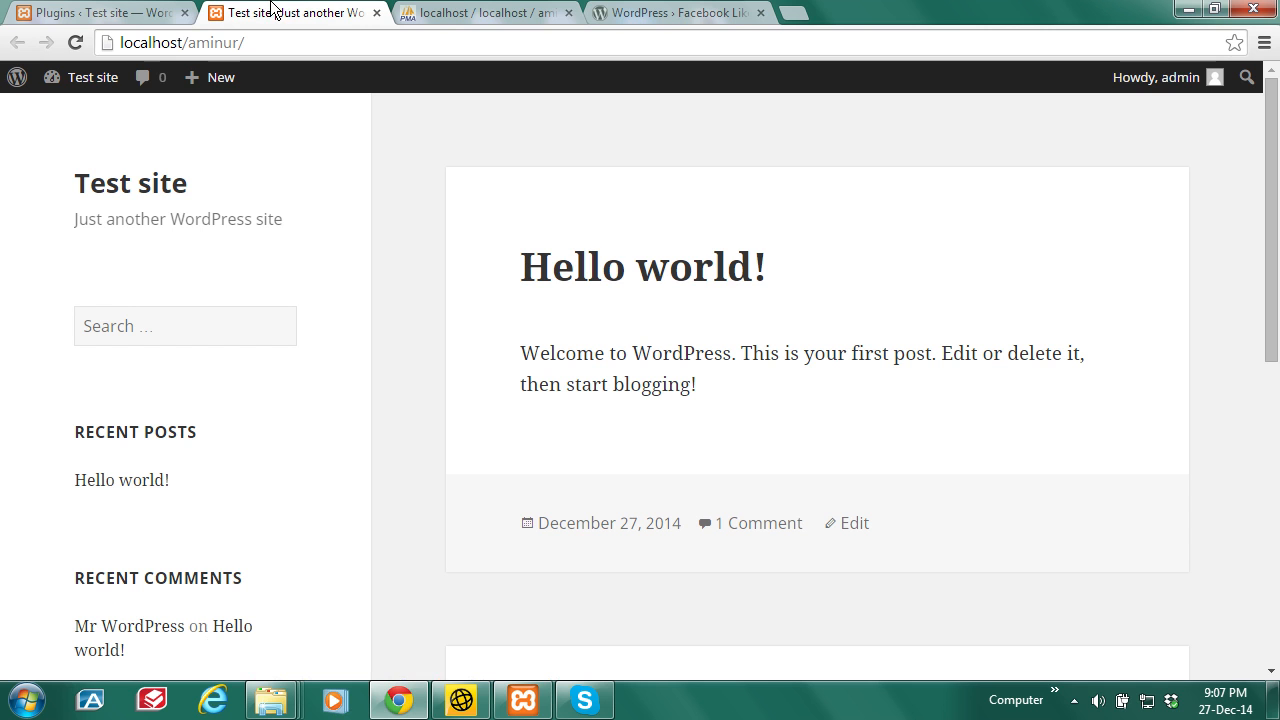
left_click(431, 10)
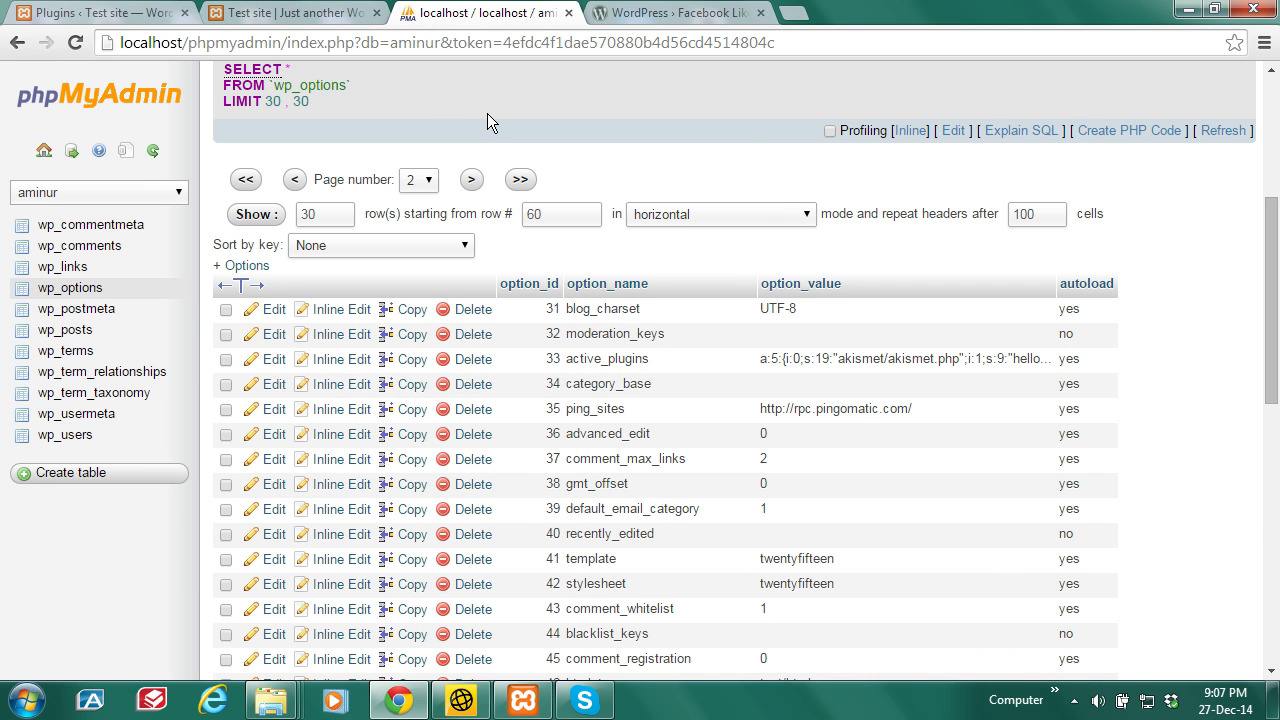
left_click(316, 8)
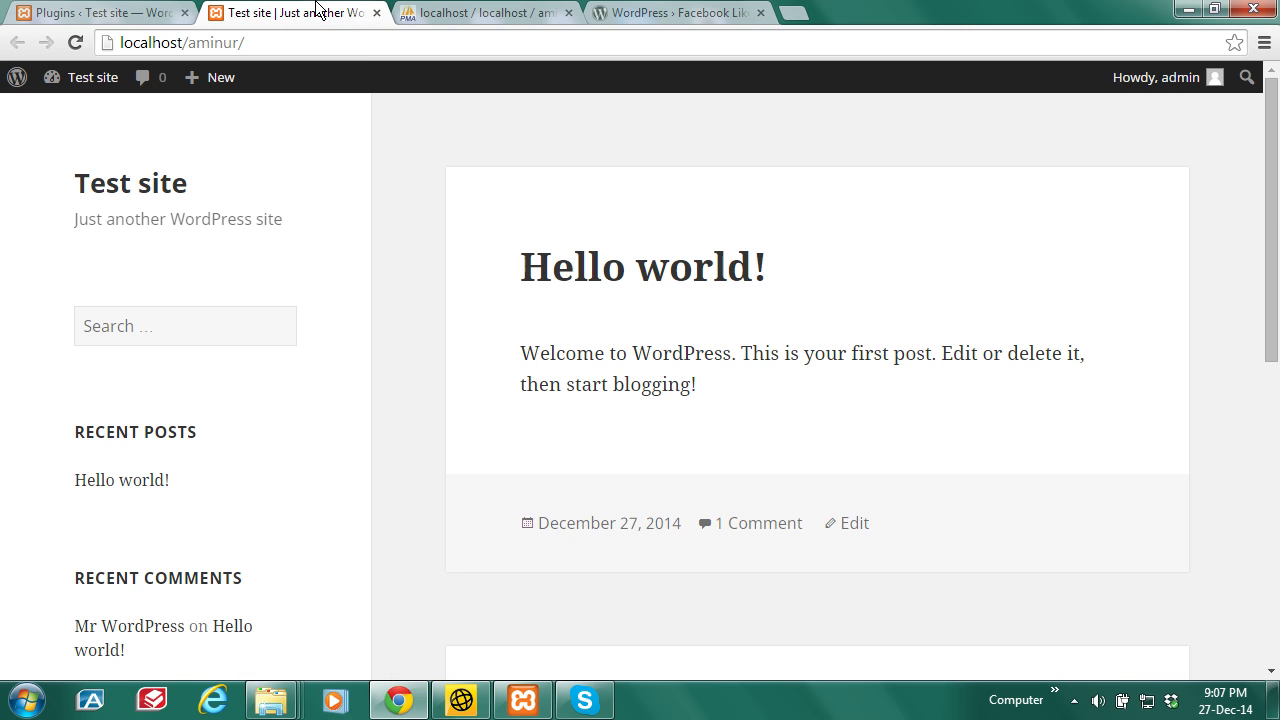
left_click(100, 12)
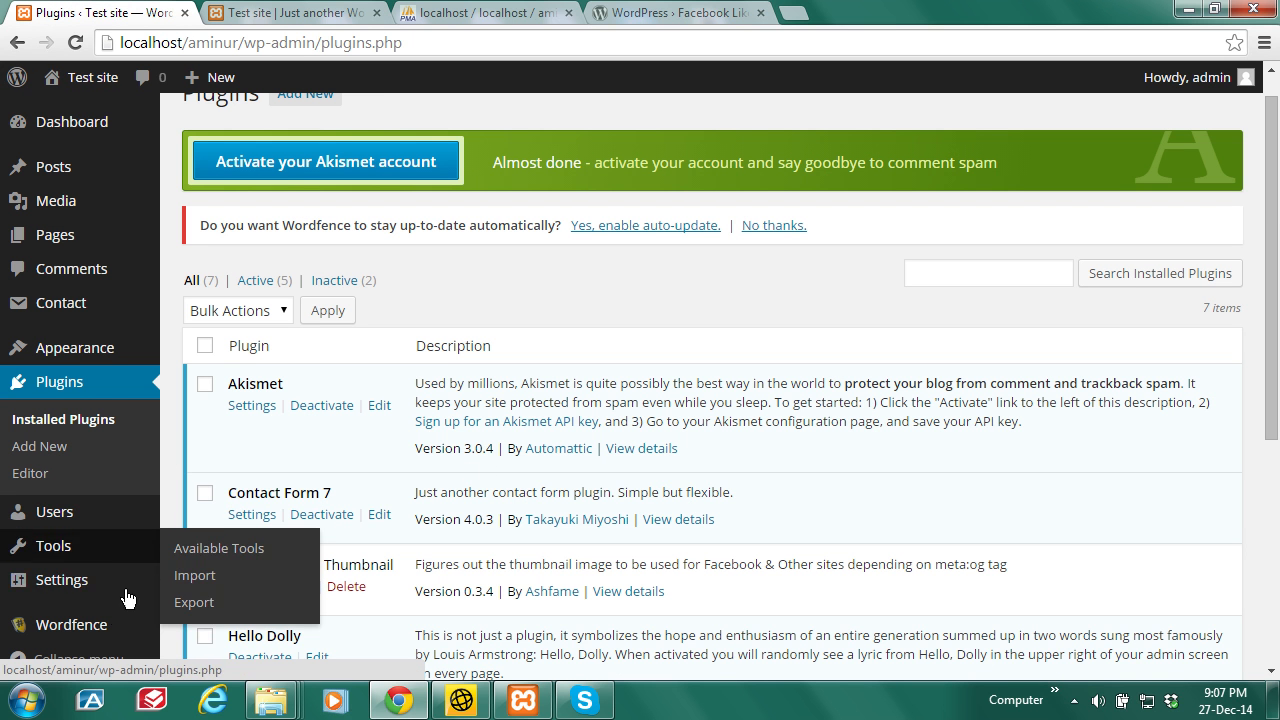
scroll(1203, 227, "down", 2)
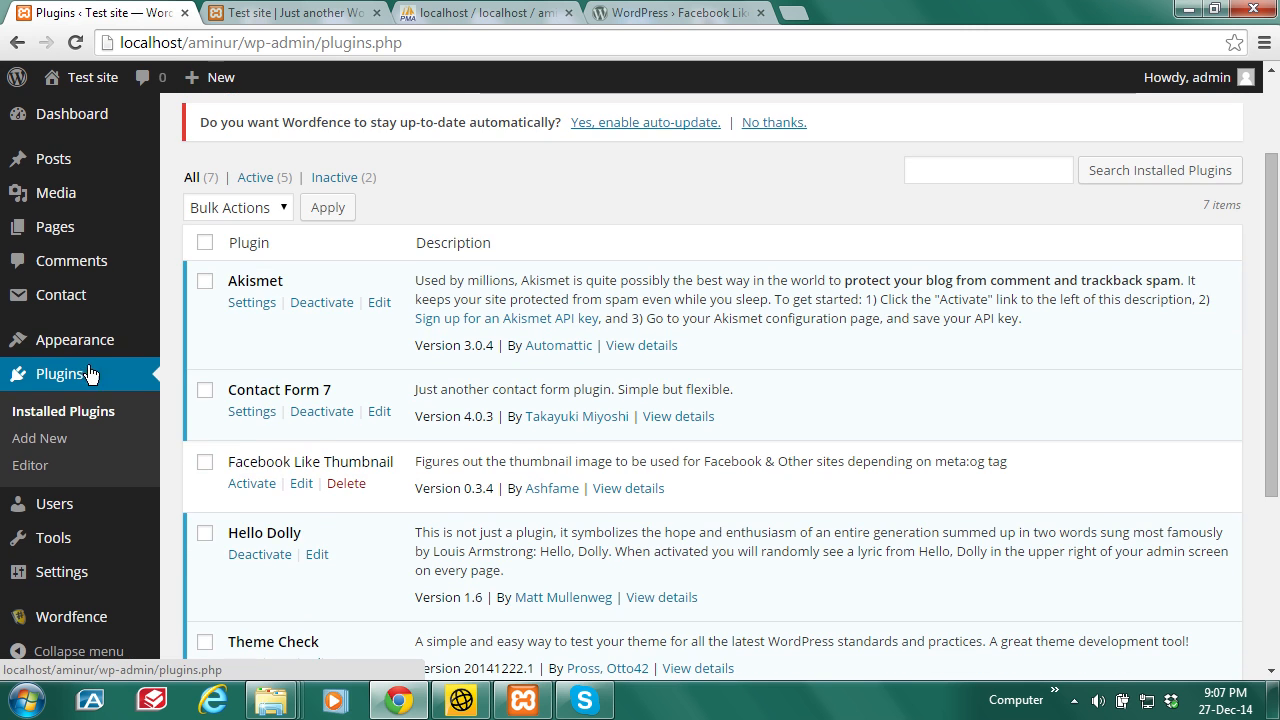
Step: Activate the Twenty Fourteen theme from Appearance > Themes
mouse_move(90, 343)
left_click(199, 345)
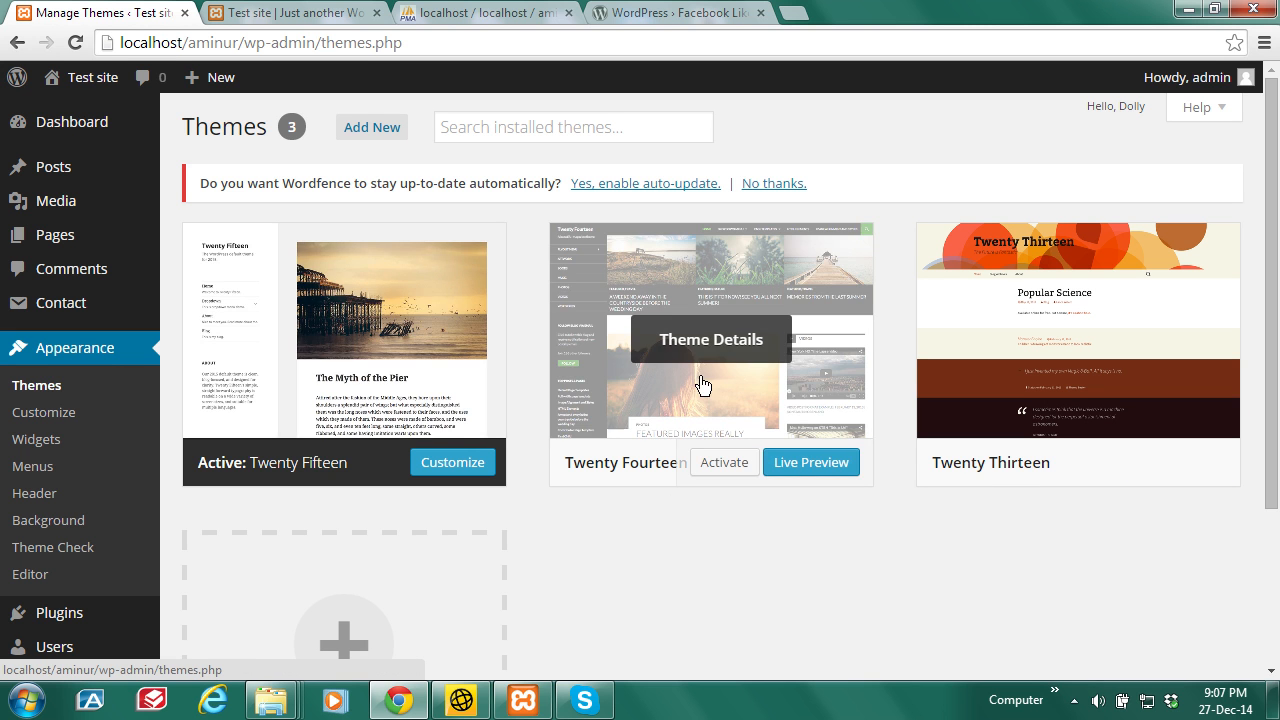
left_click(725, 468)
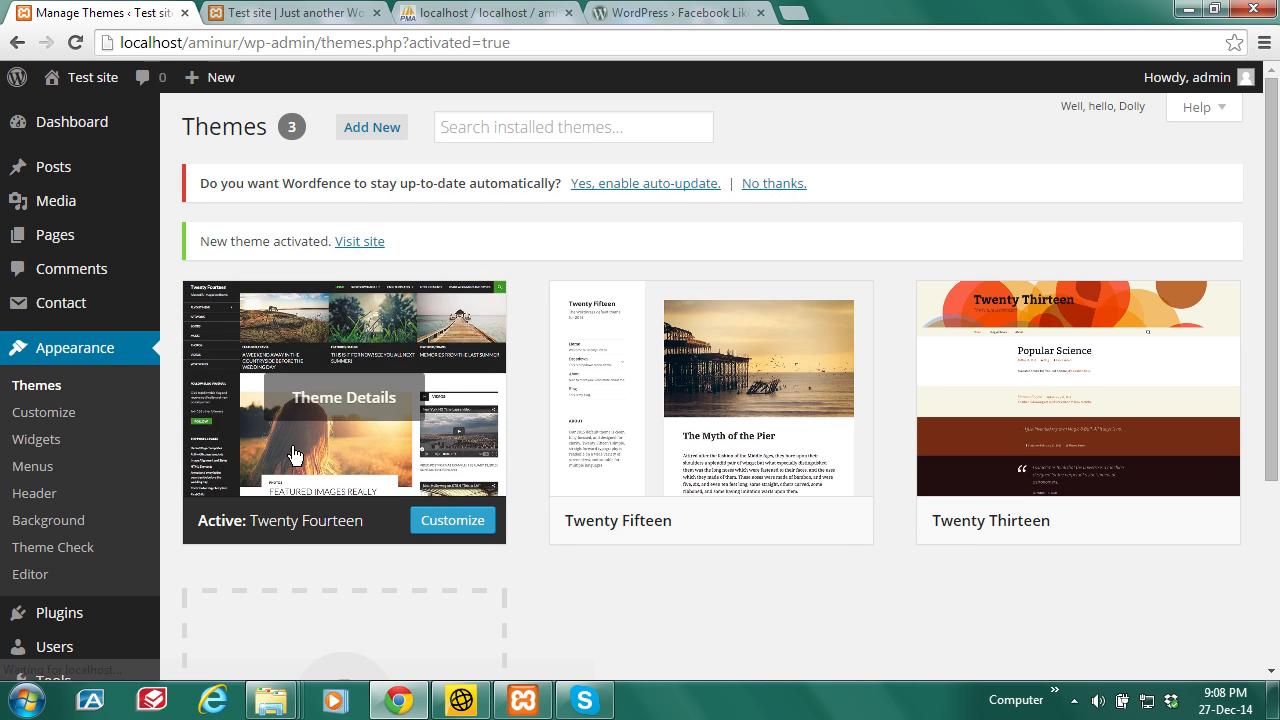
left_click(310, 10)
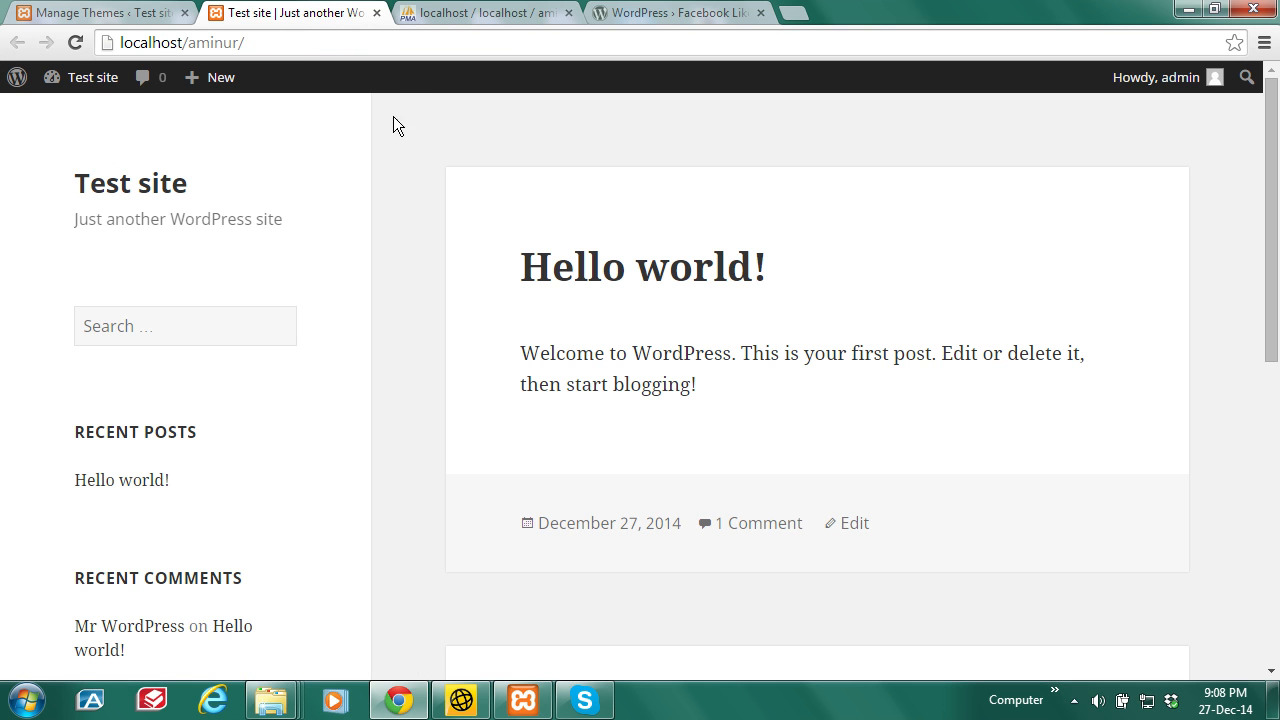
Step: Reload the front page to see the Twenty Fourteen design, then return to Themes
left_click(75, 42)
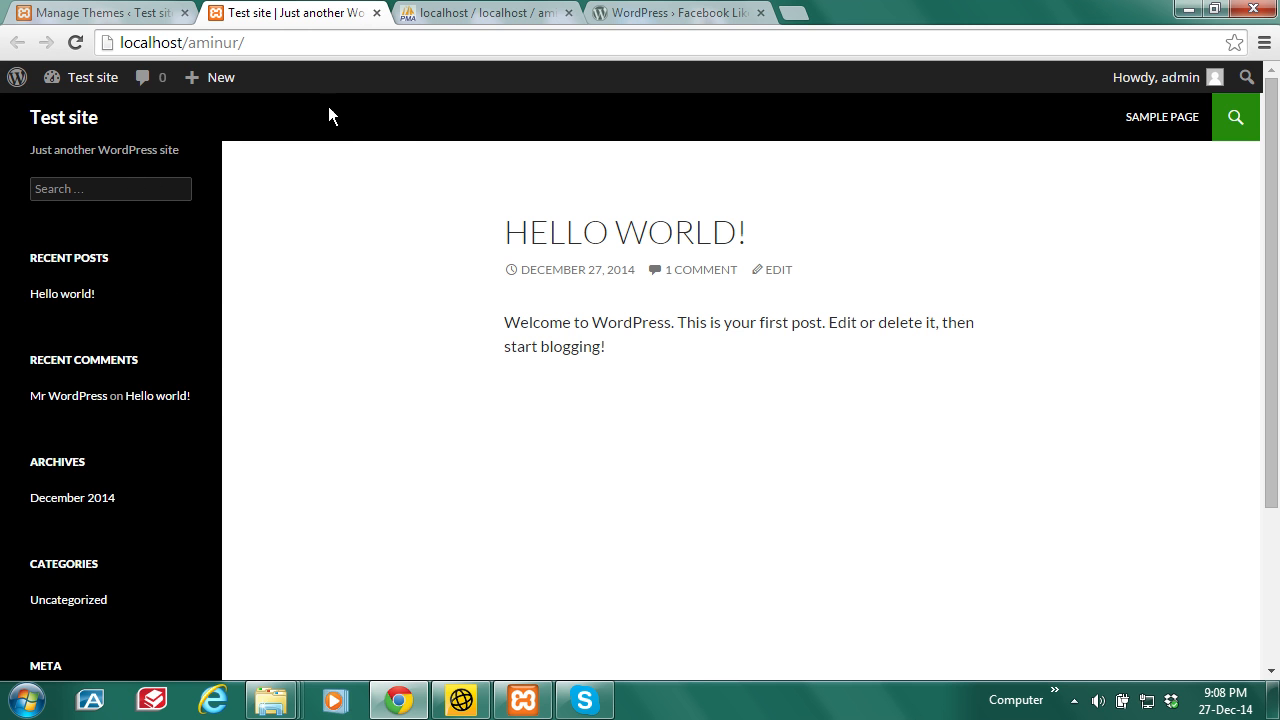
left_click(115, 10)
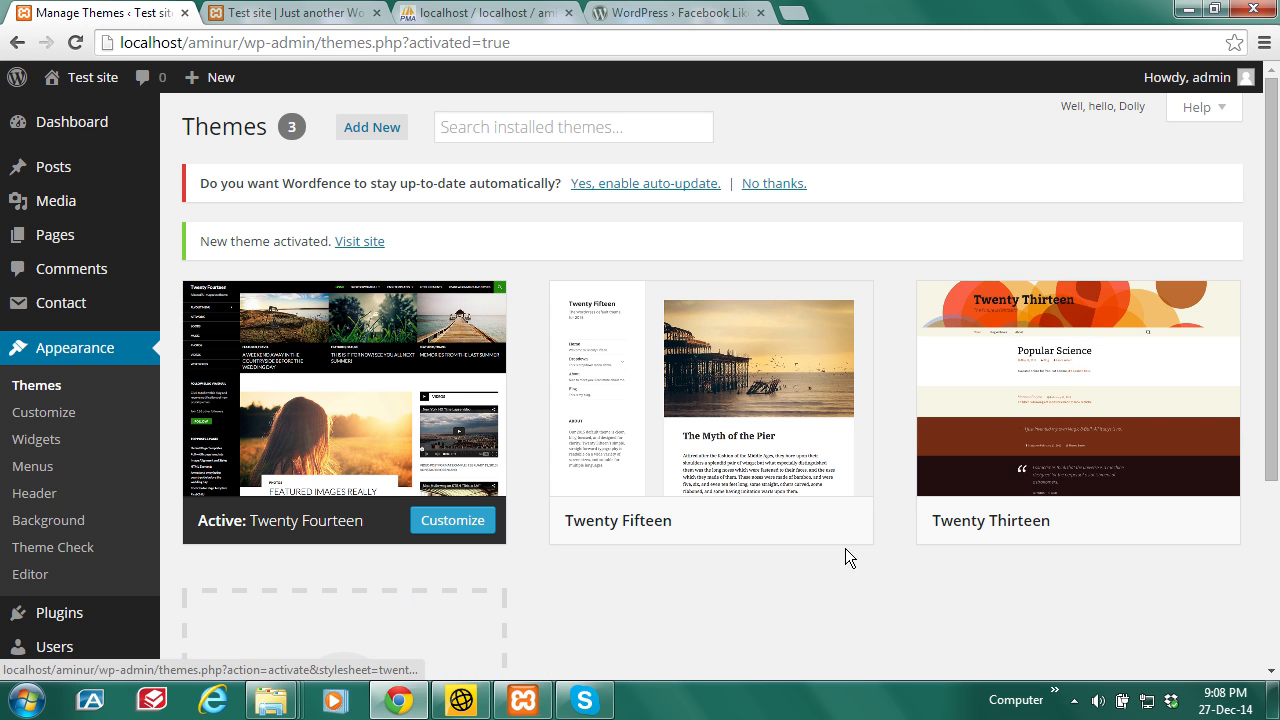
Step: Copy the twentythirteen folder name from wp-content\themes in Windows Explorer, leaving it unrenamed
mouse_move(262, 705)
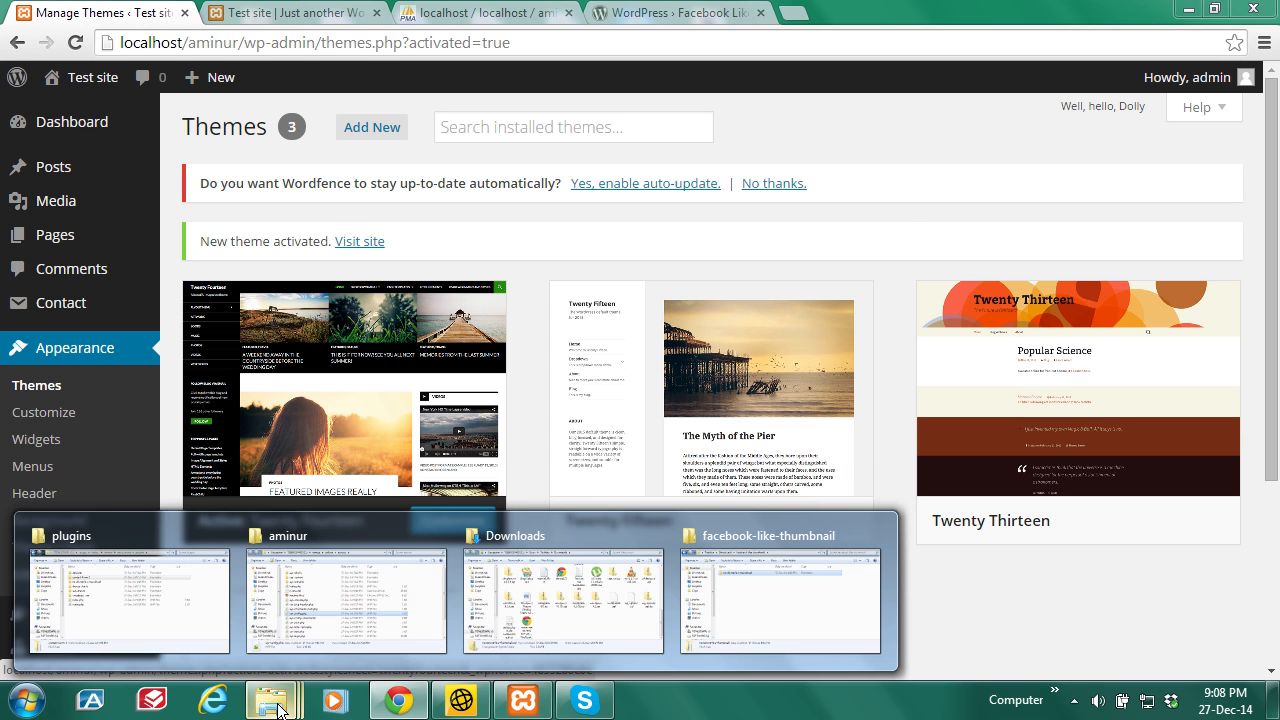
mouse_move(386, 617)
left_click(336, 585)
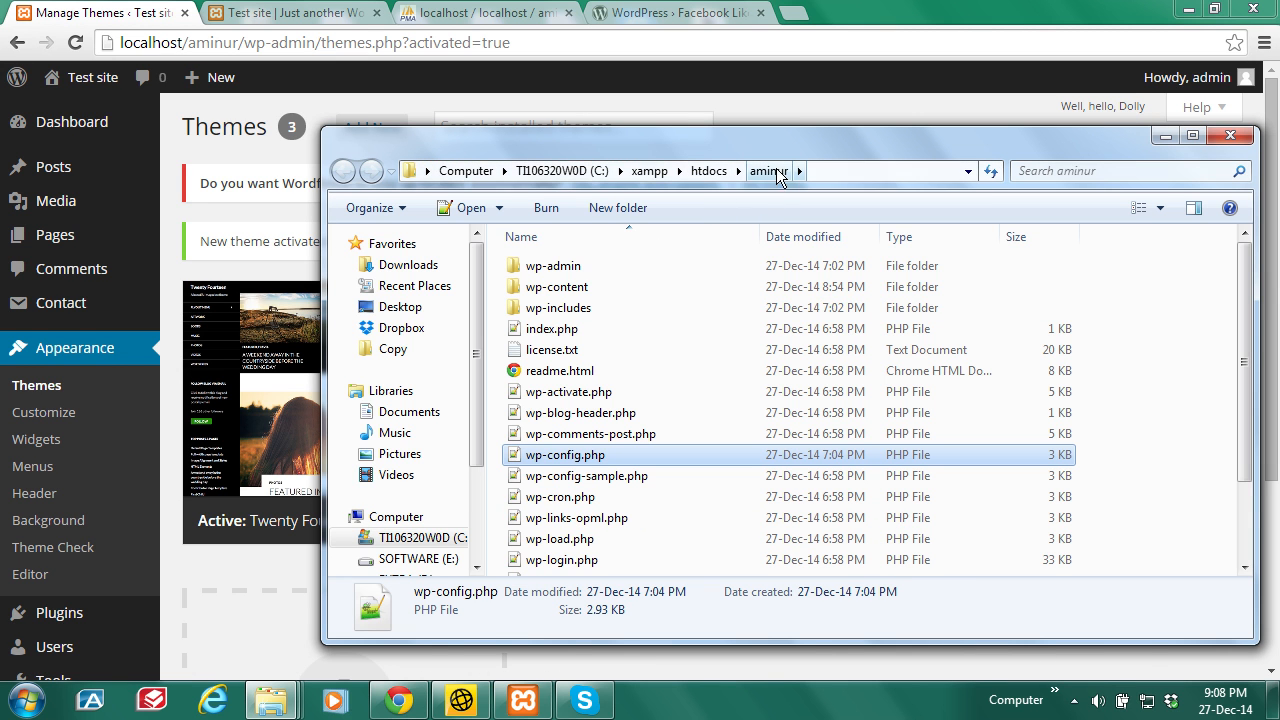
double_click(576, 290)
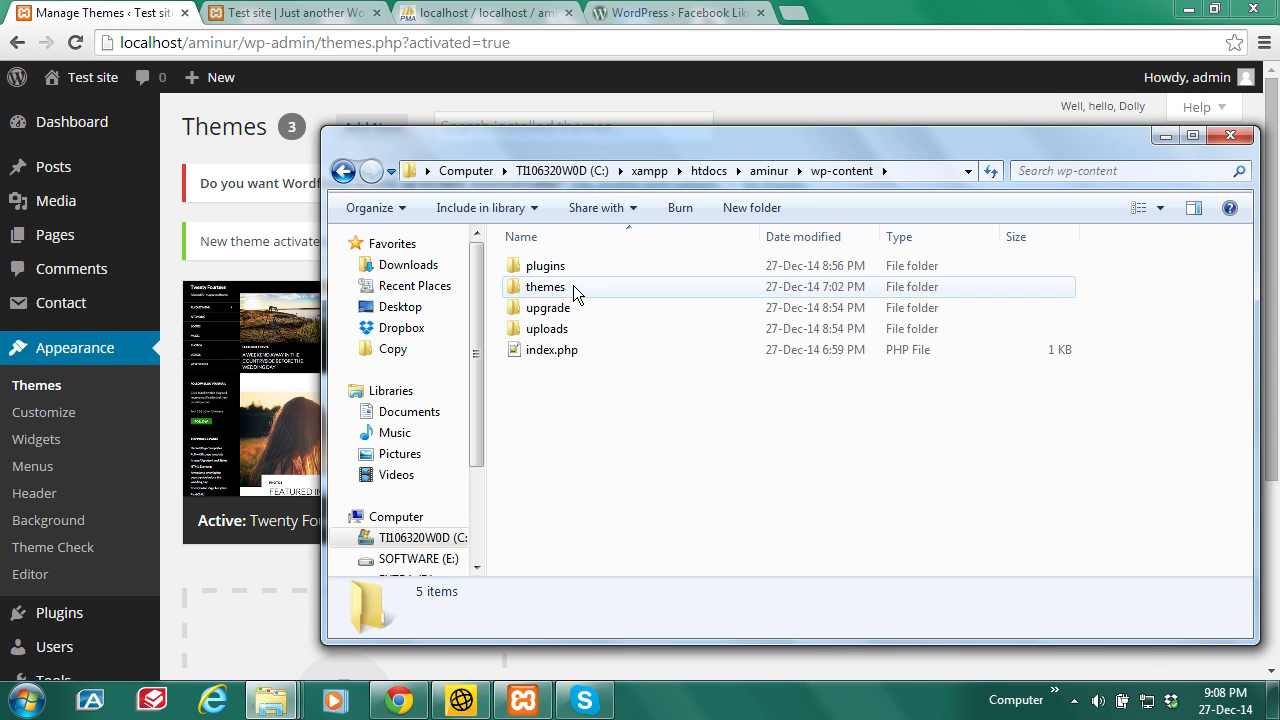
double_click(562, 290)
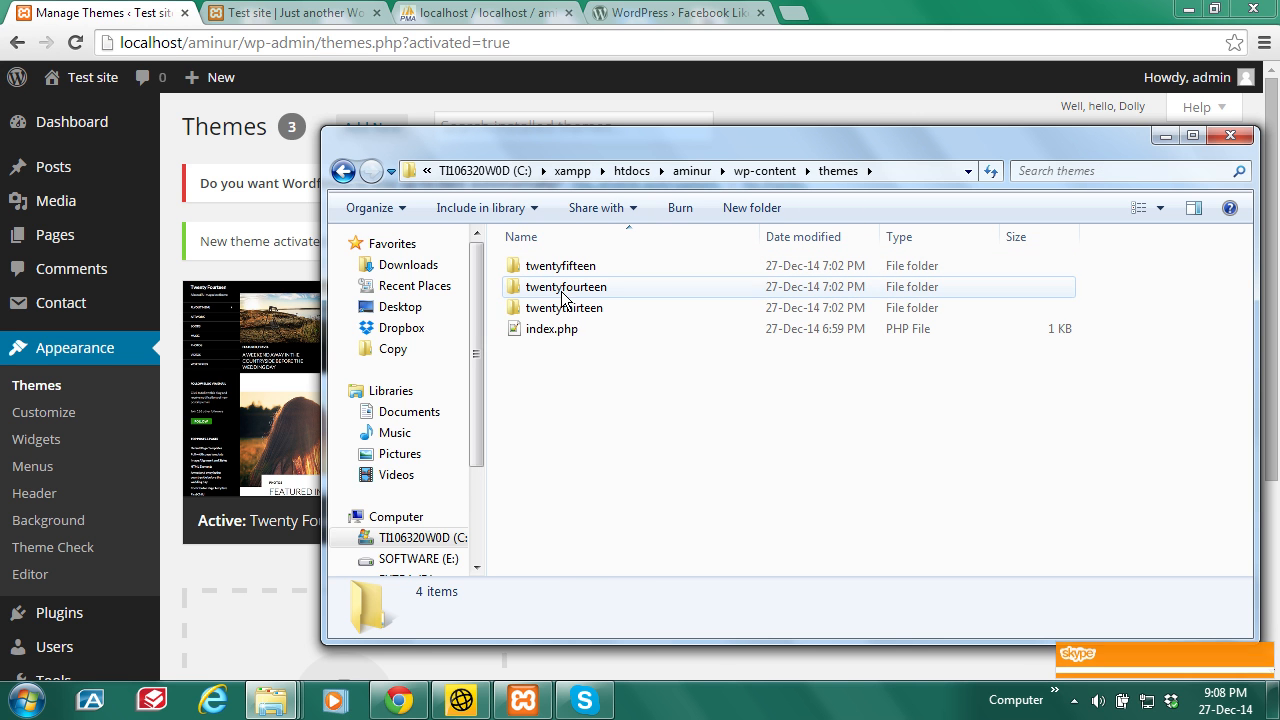
left_click_drag(718, 144, 597, 143)
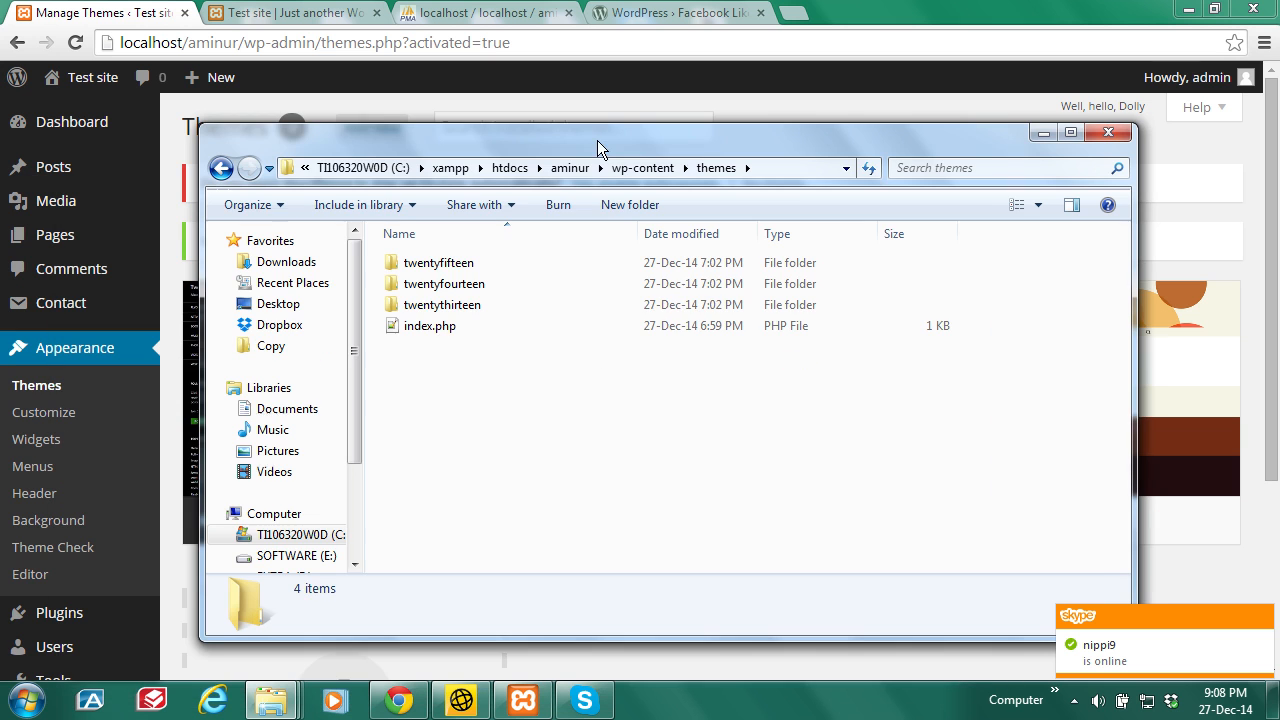
right_click(462, 310)
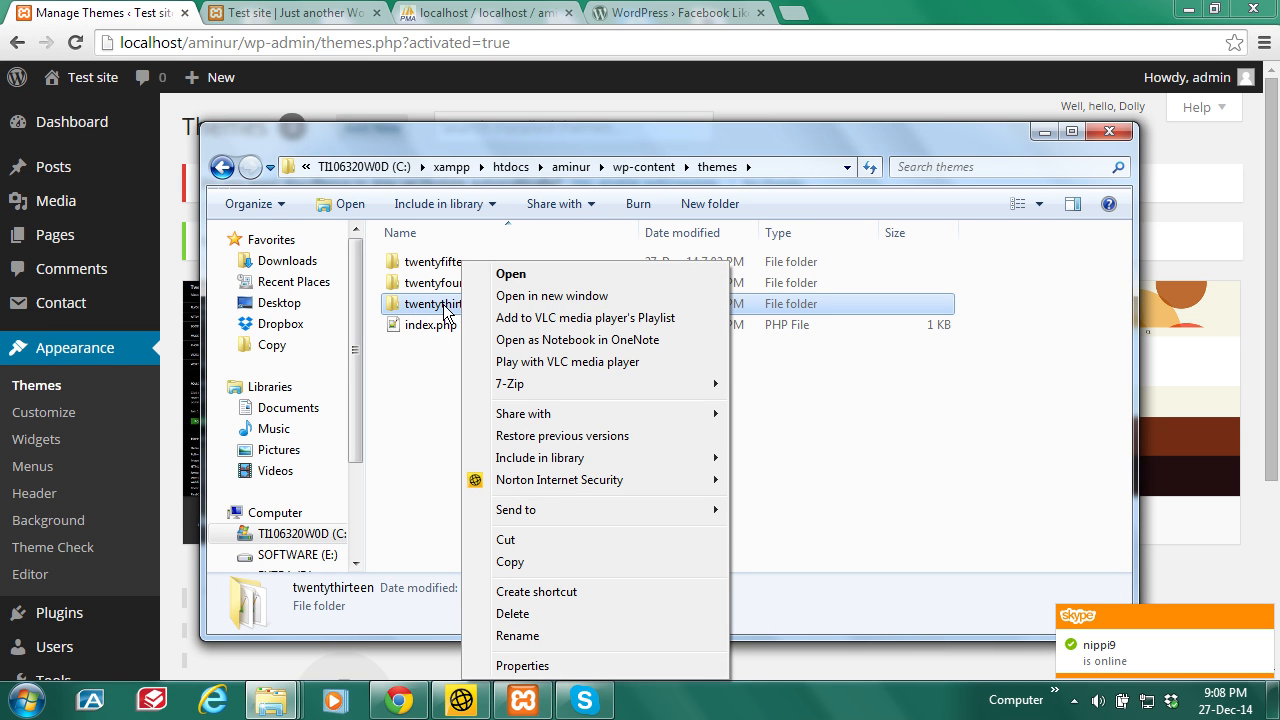
left_click(520, 636)
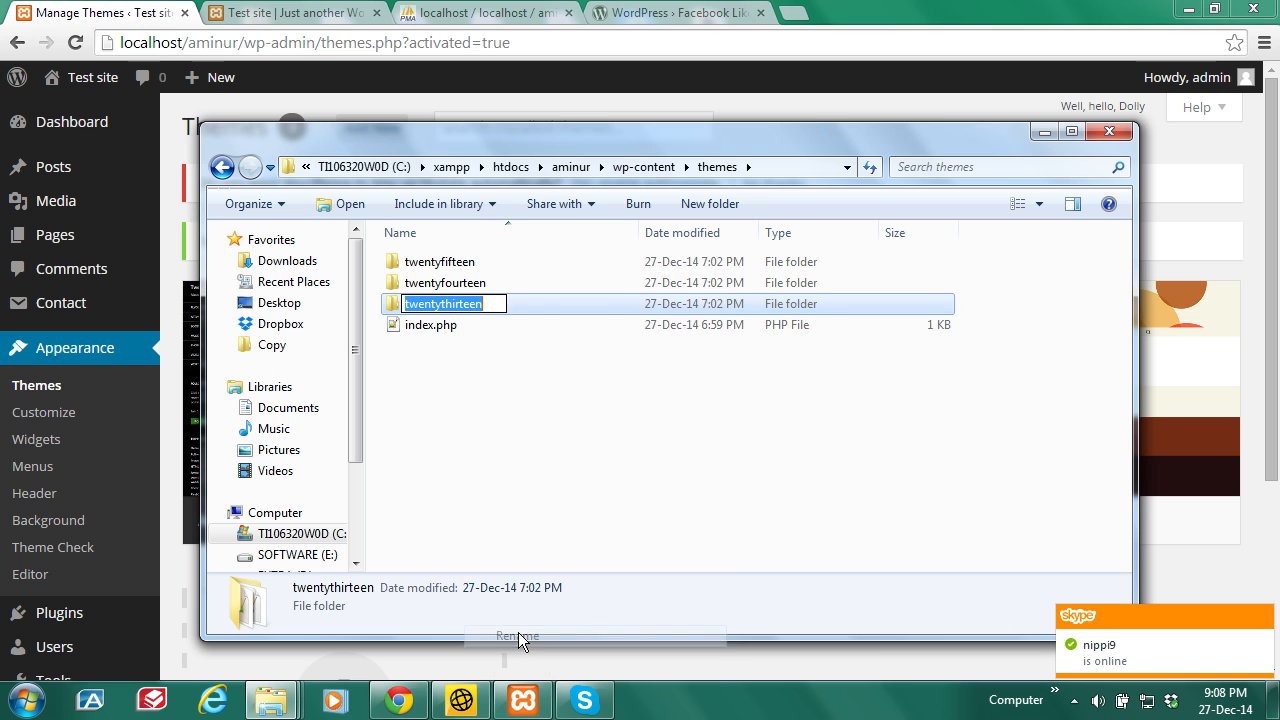
right_click(461, 303)
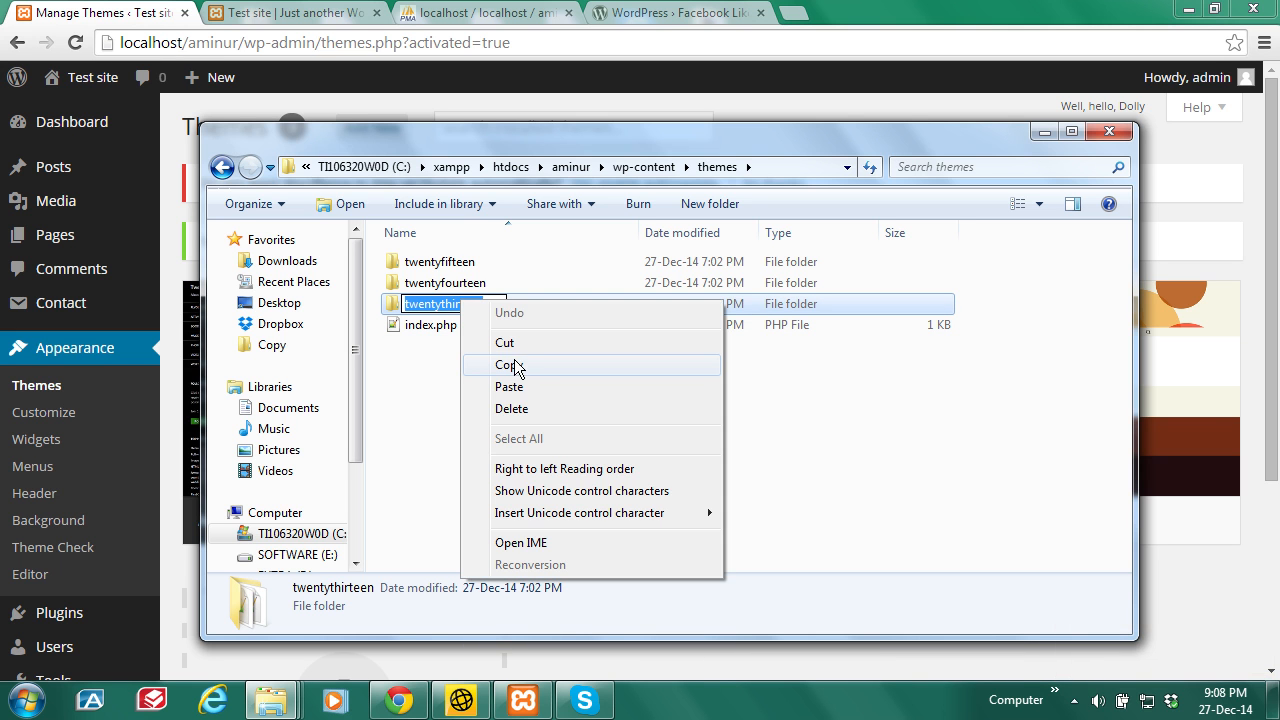
left_click(518, 364)
left_click(529, 417)
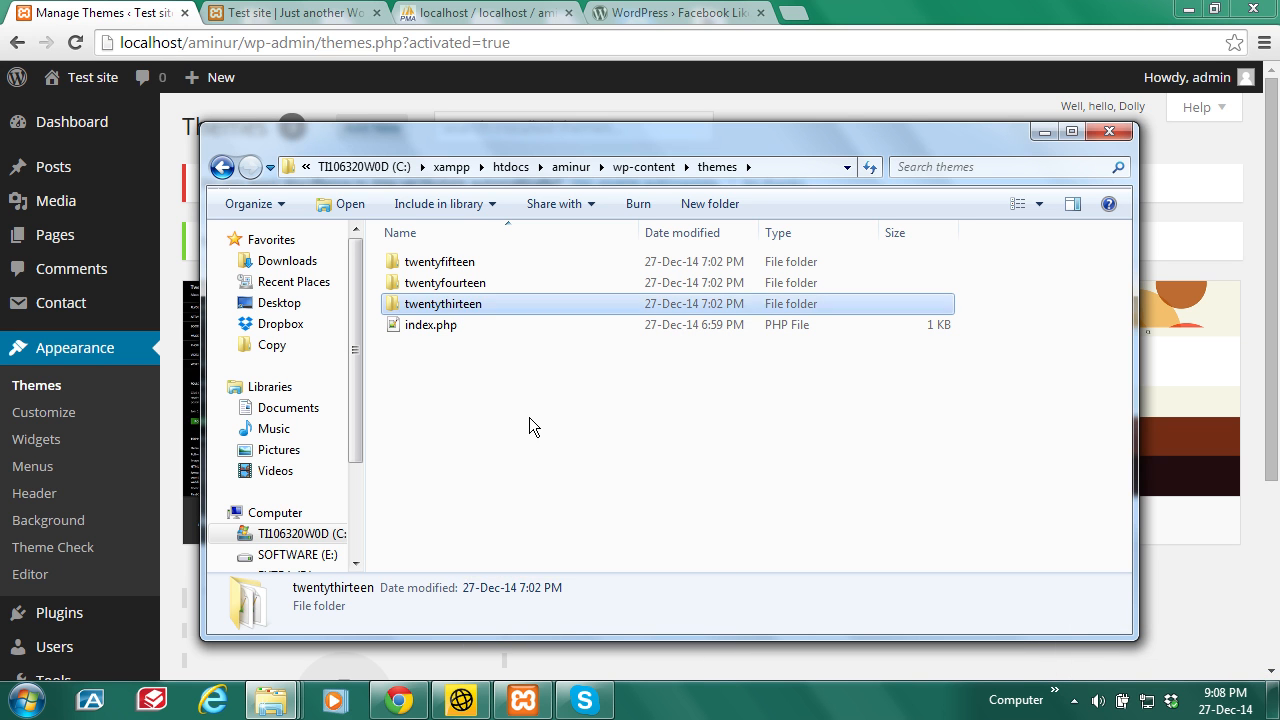
left_click(298, 13)
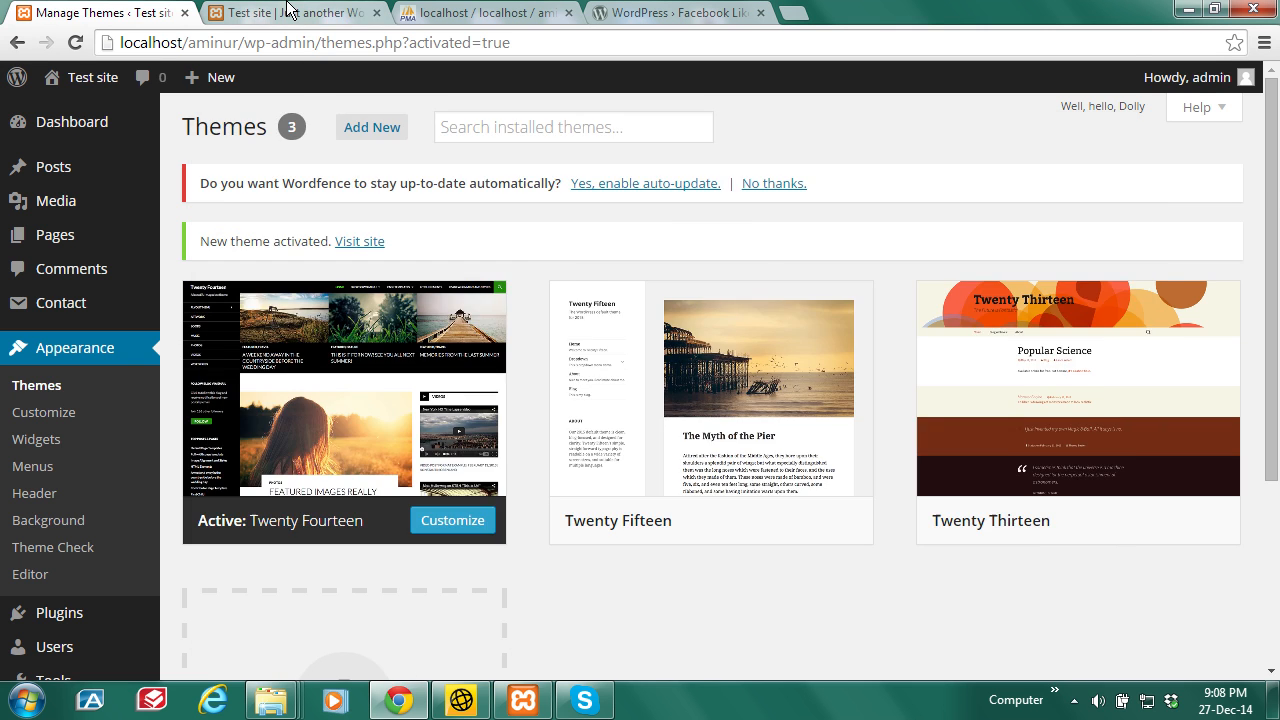
Step: Browse wp_options page 2 to find the template and stylesheet rows reading twentyfourteen
left_click(455, 13)
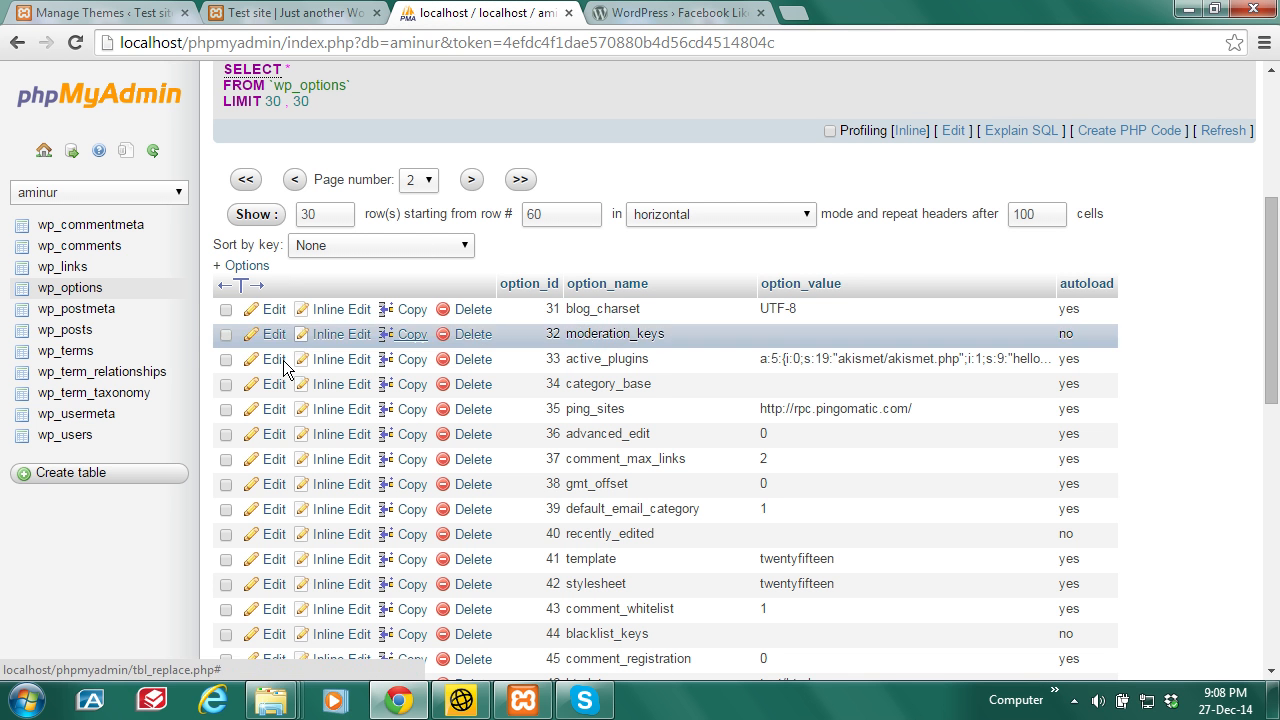
left_click(76, 295)
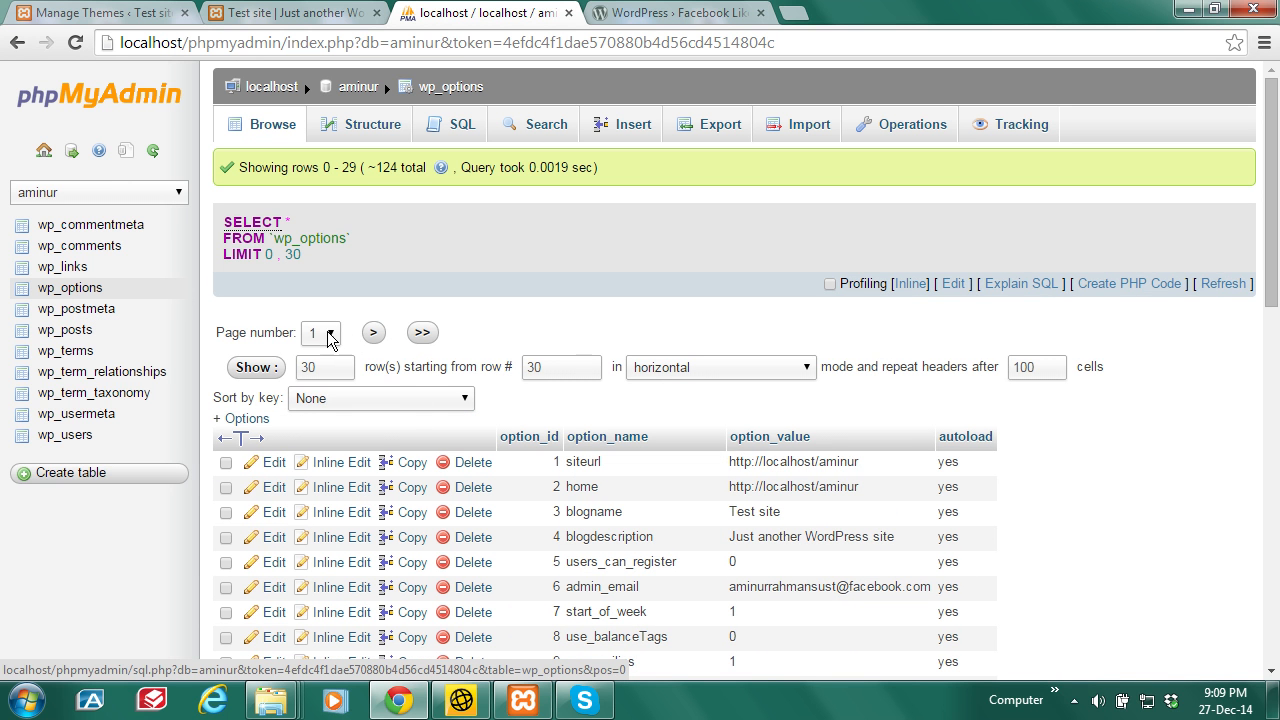
left_click(374, 336)
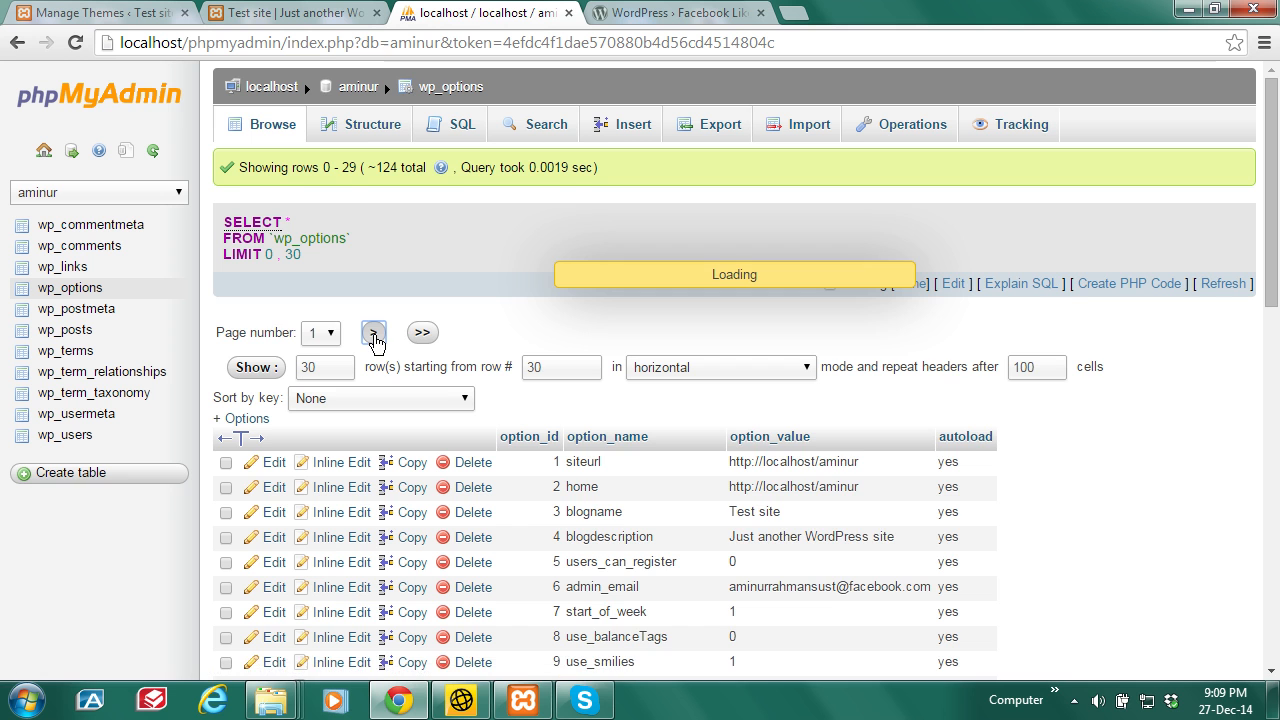
scroll(1277, 322, "down", 3)
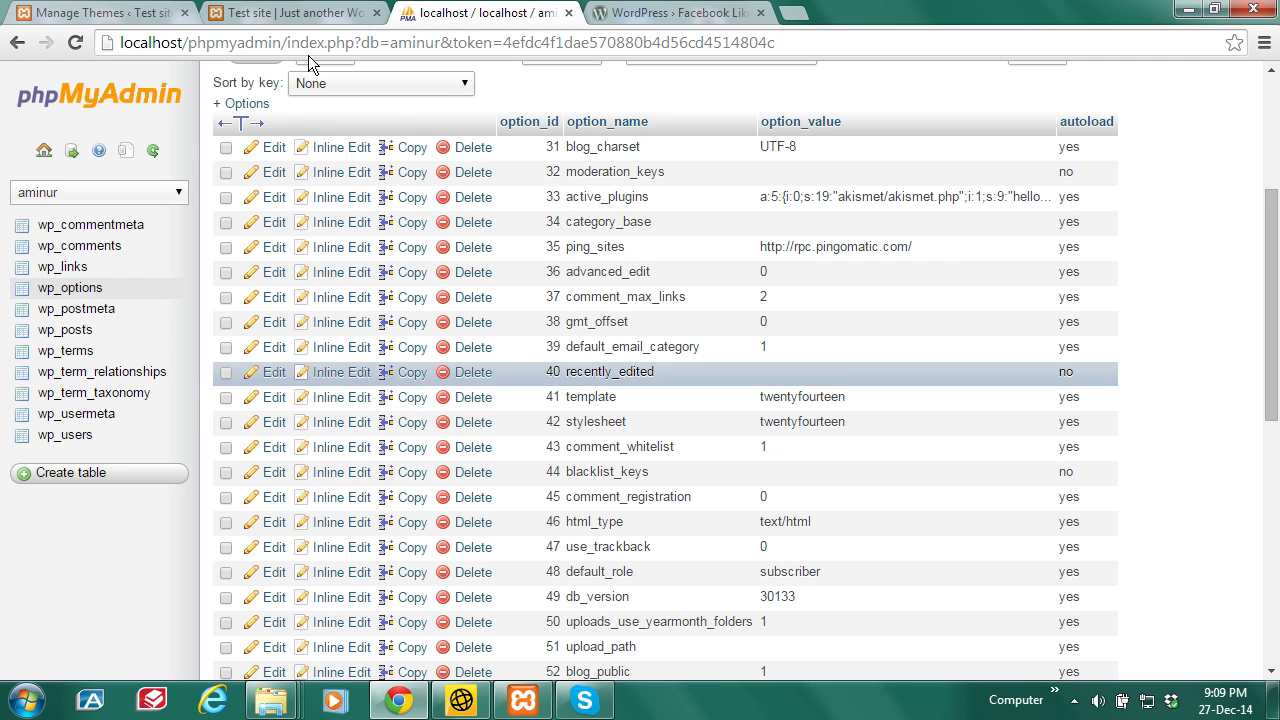
left_click(128, 14)
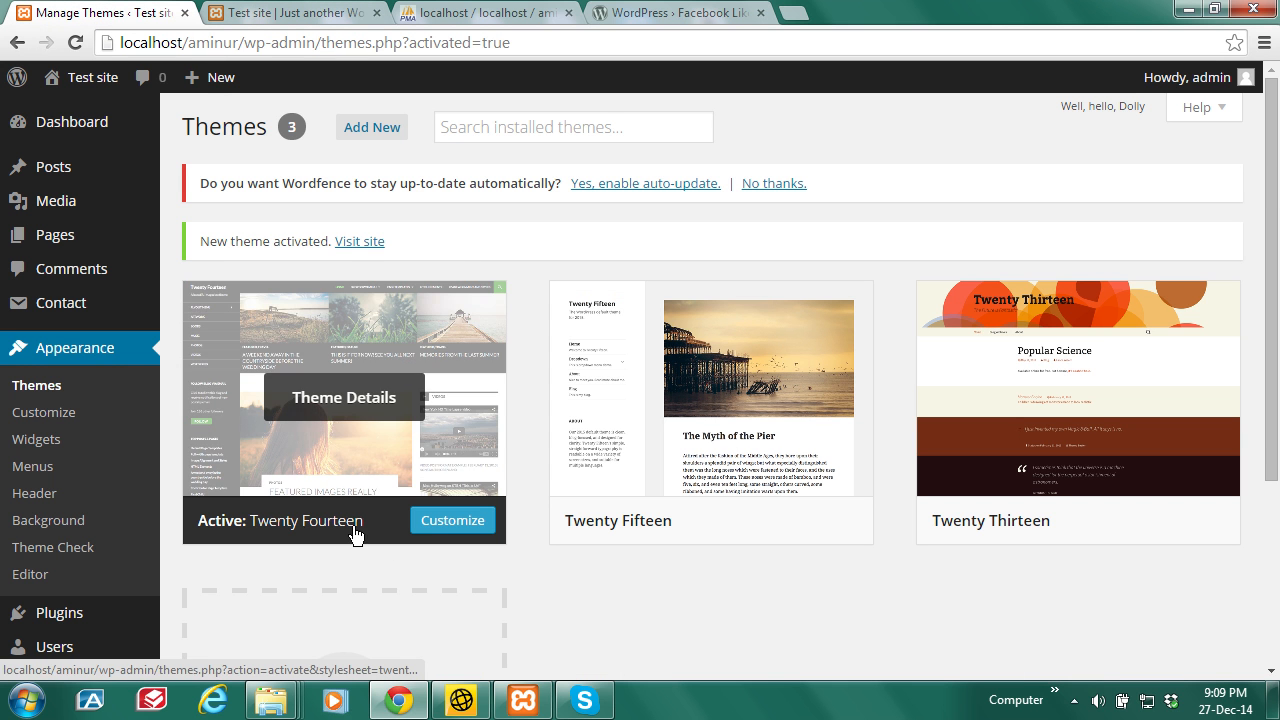
left_click(320, 13)
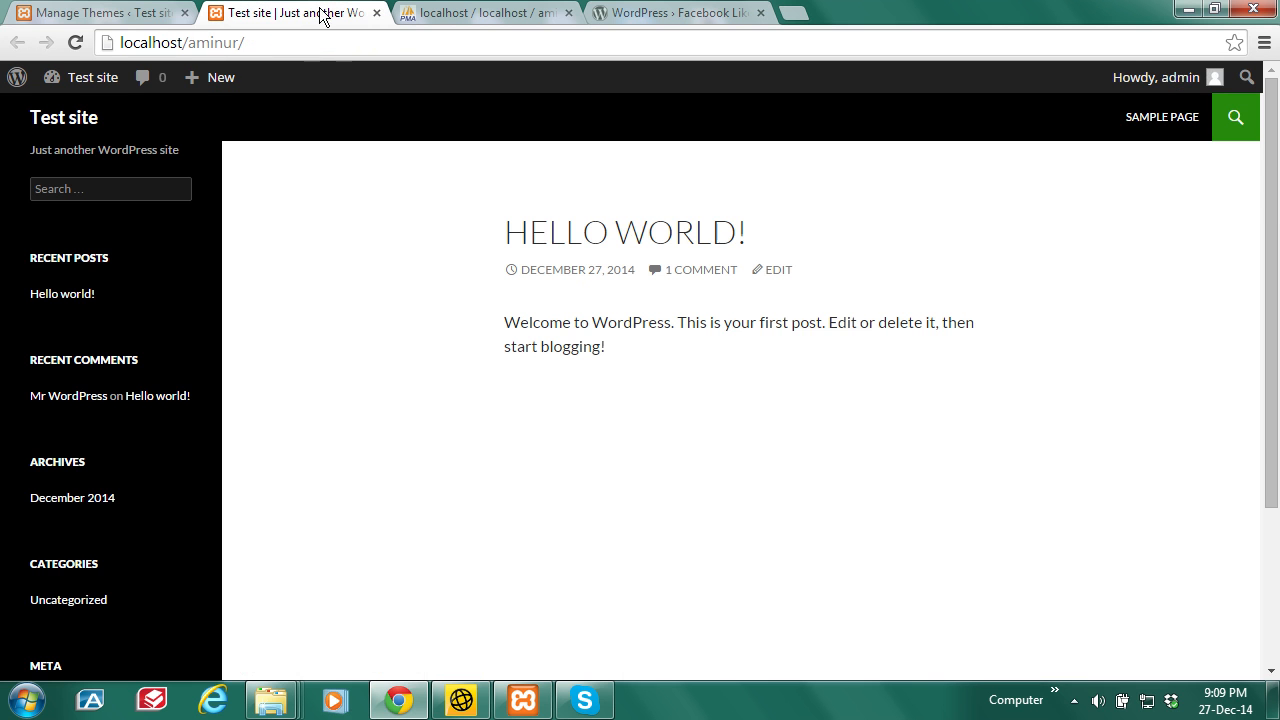
left_click(515, 9)
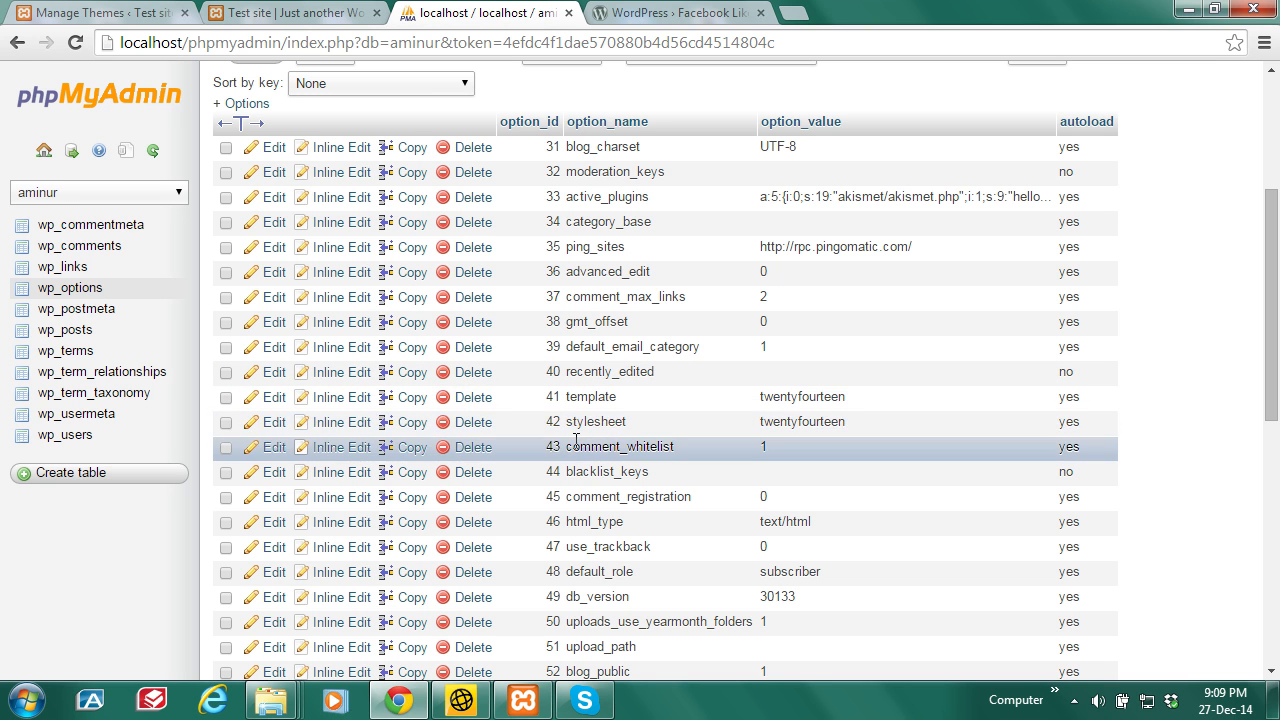
Step: Change the template option value from twentyfourteen to twentythirteen and save it
left_click(272, 400)
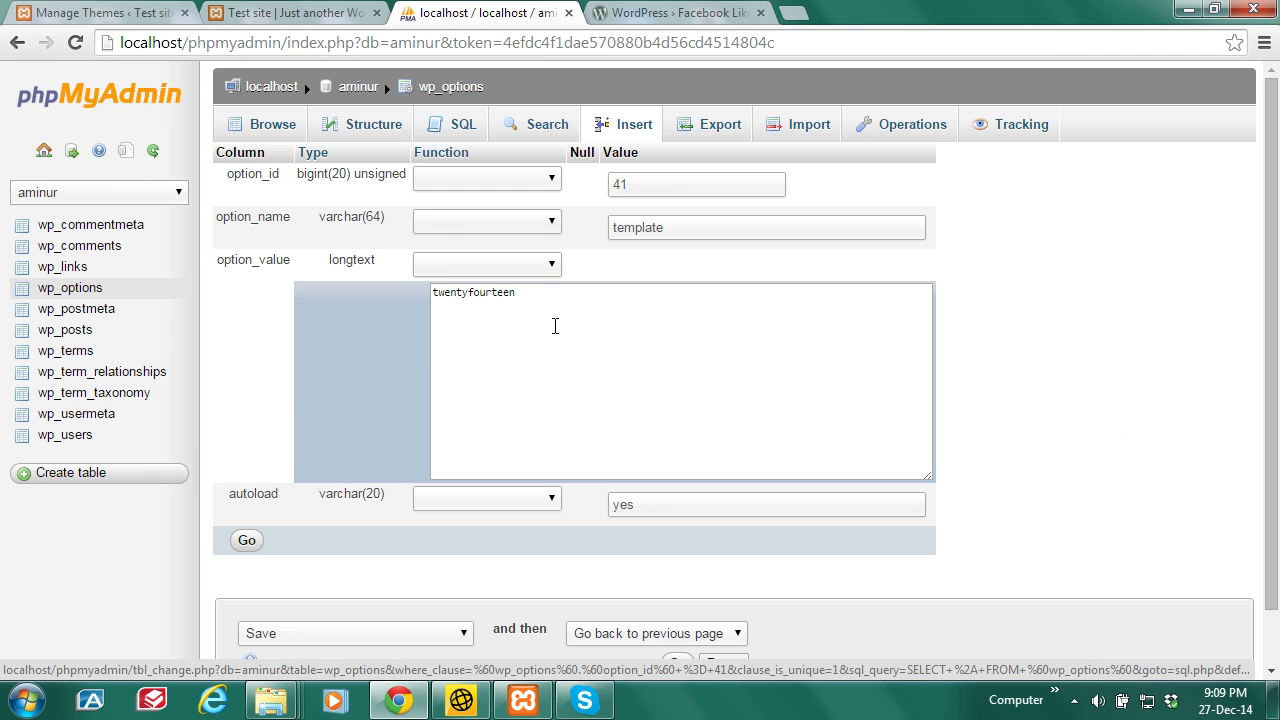
left_click_drag(534, 294, 454, 298)
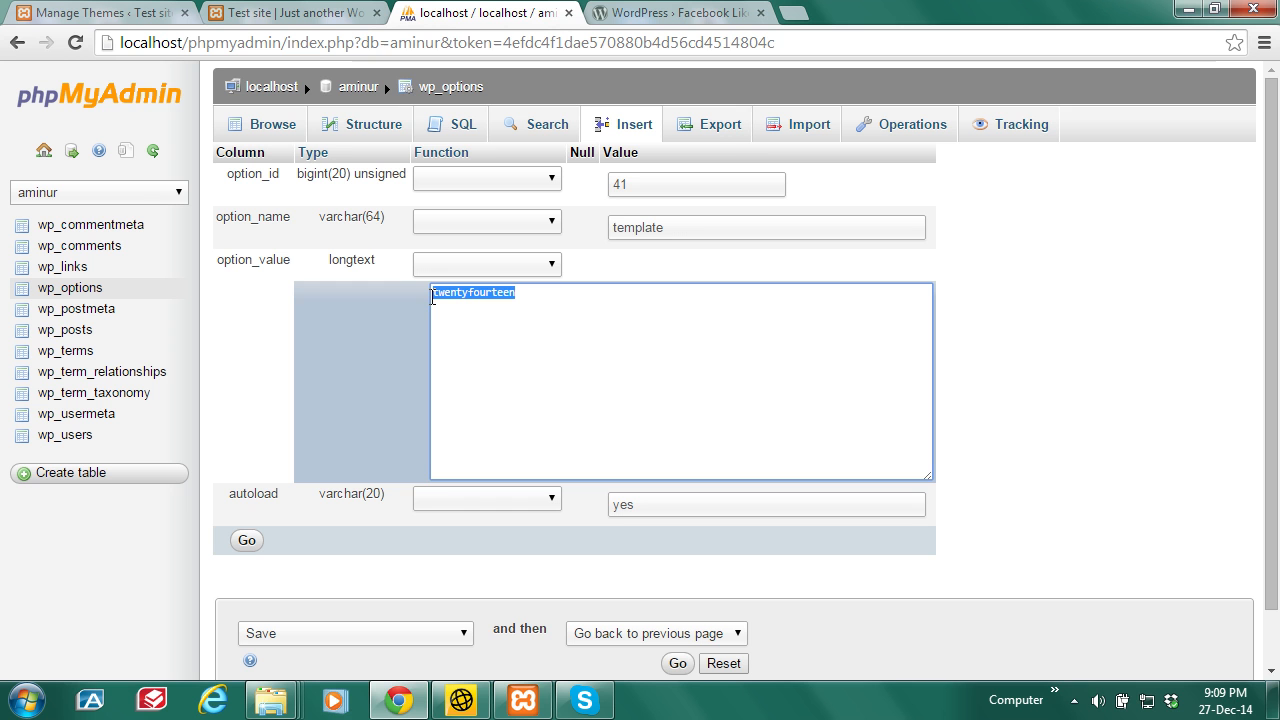
key("ctrl+v")
left_click(250, 541)
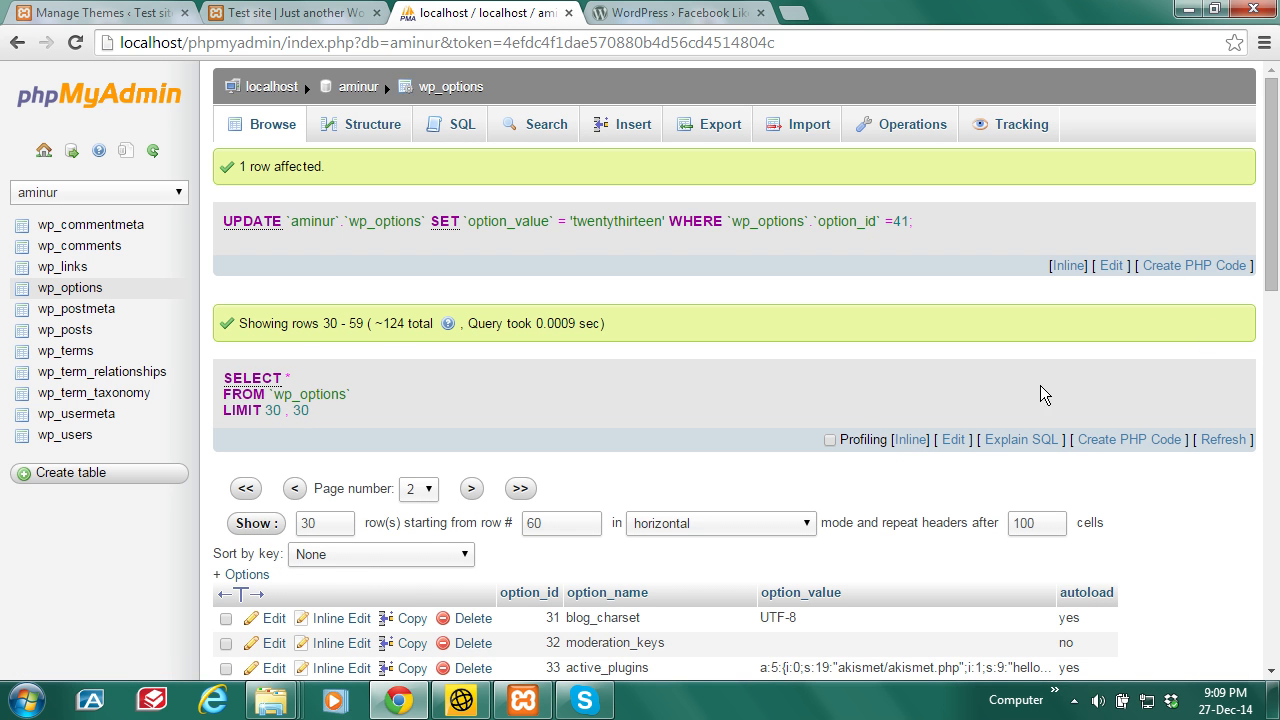
left_click_drag(1278, 197, 1278, 333)
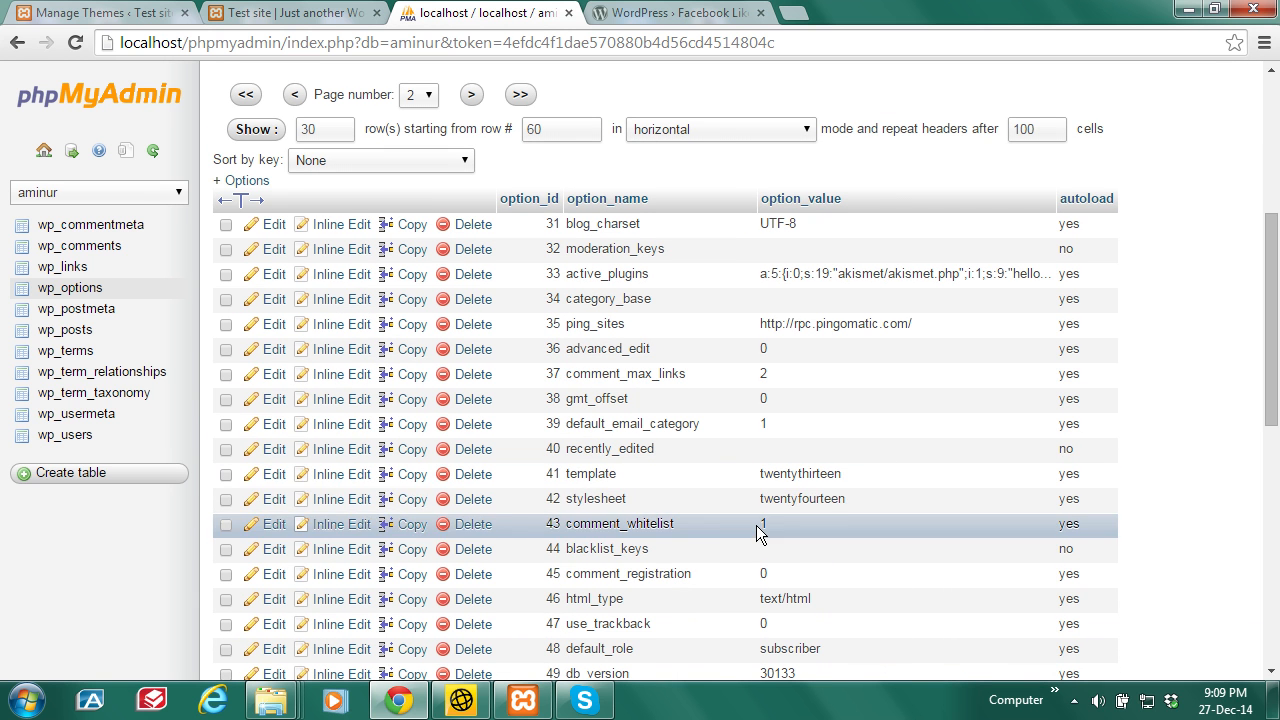
Step: Change the stylesheet option value from twentyfourteen to twentythirteen and save it
left_click(271, 503)
left_click_drag(525, 300, 432, 300)
key("ctrl+v")
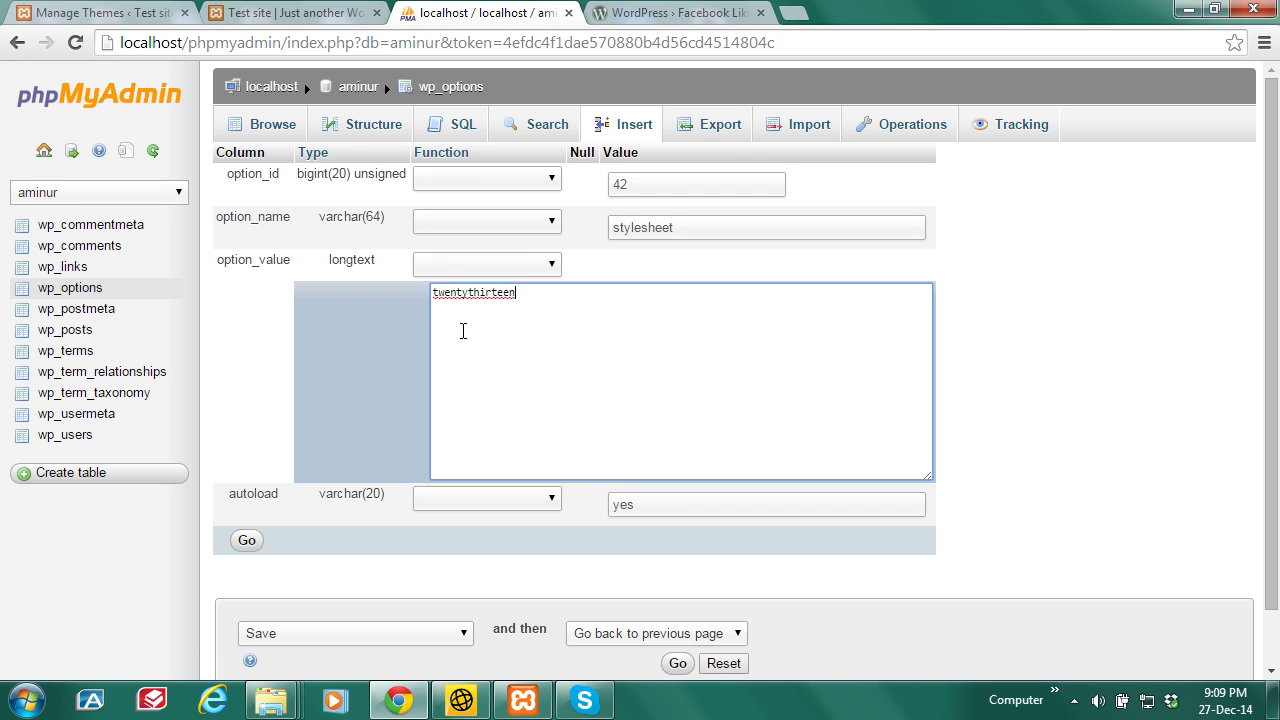
left_click(249, 540)
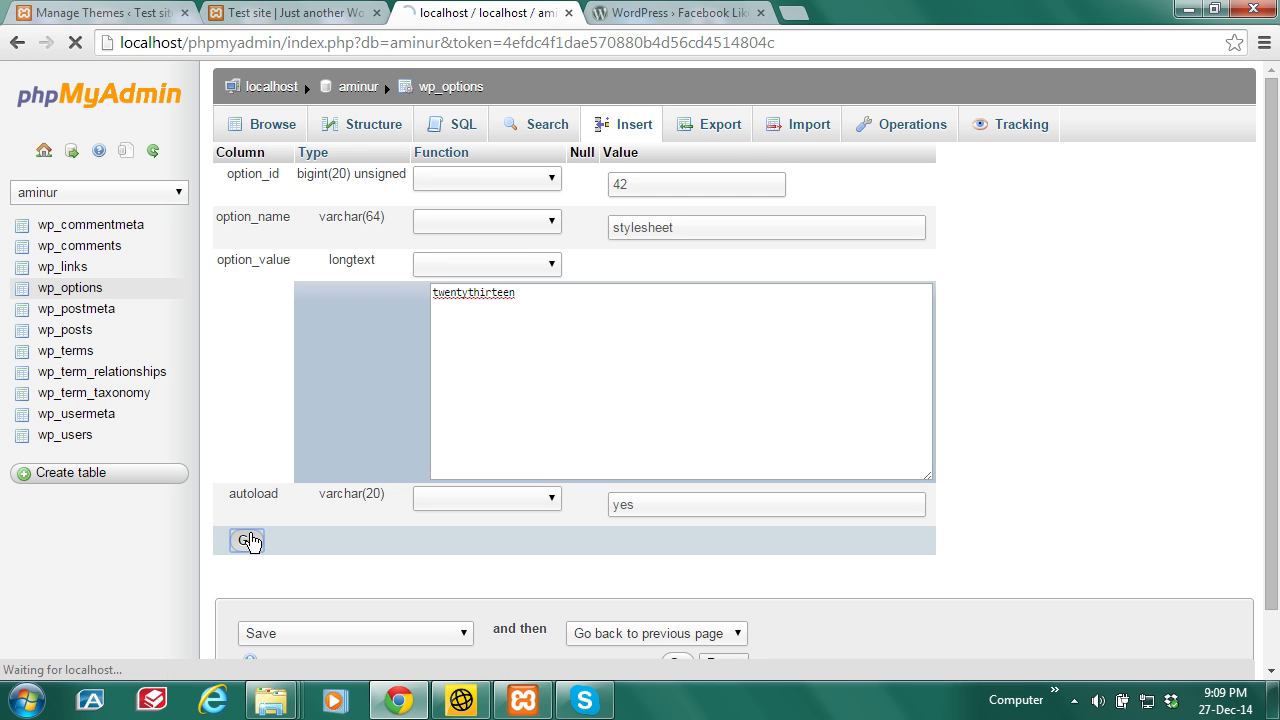
scroll(1272, 172, "down", 4)
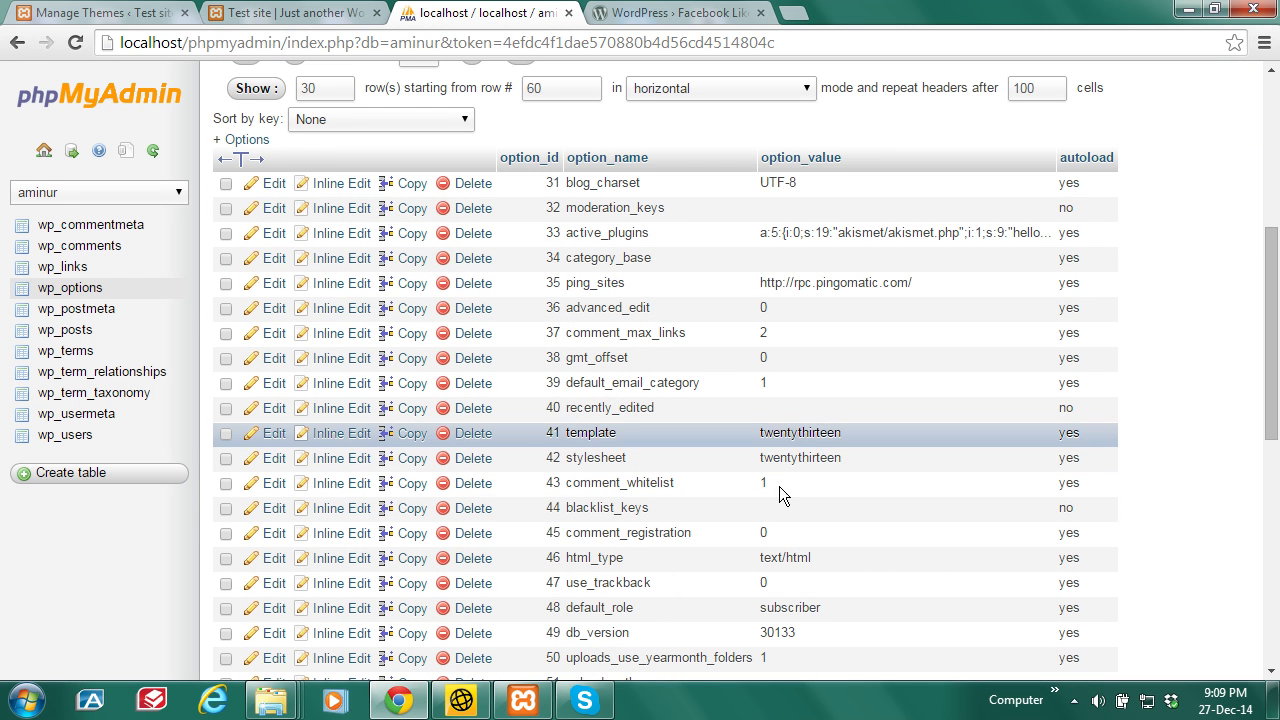
Step: Reload the Themes page and front page to confirm Twenty Thirteen is active, then return to wp_options
left_click(150, 13)
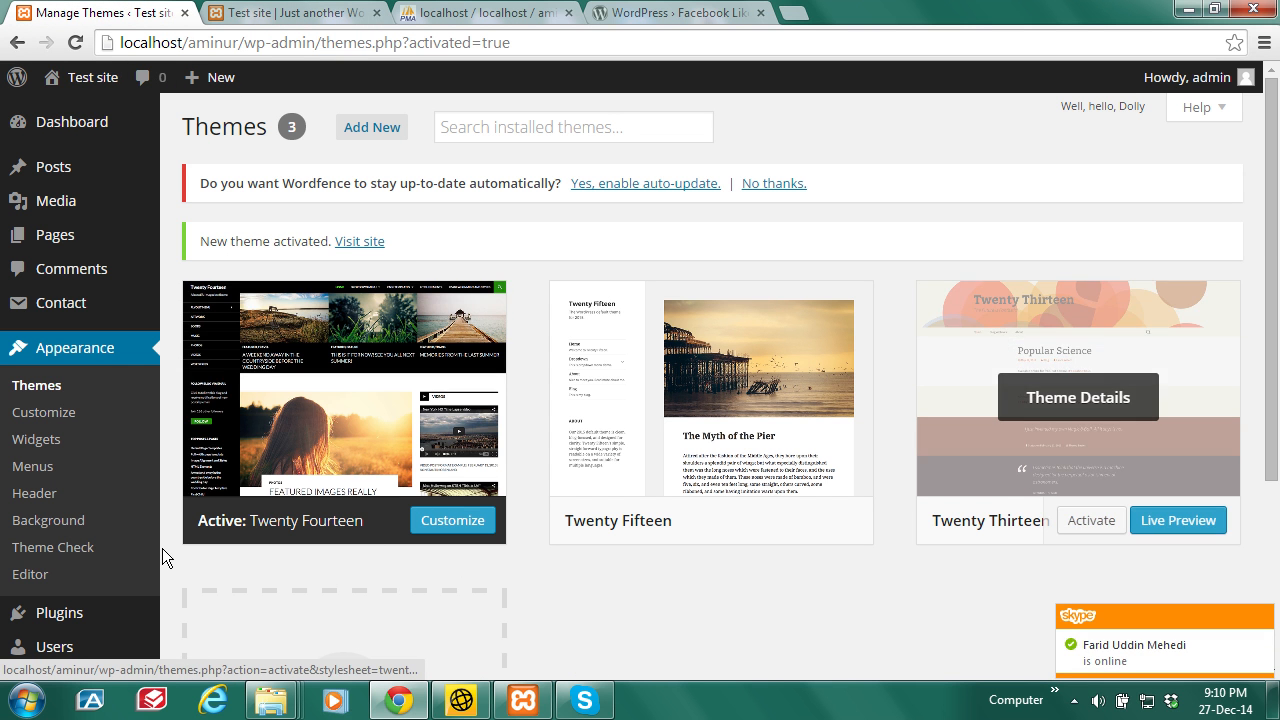
left_click(80, 43)
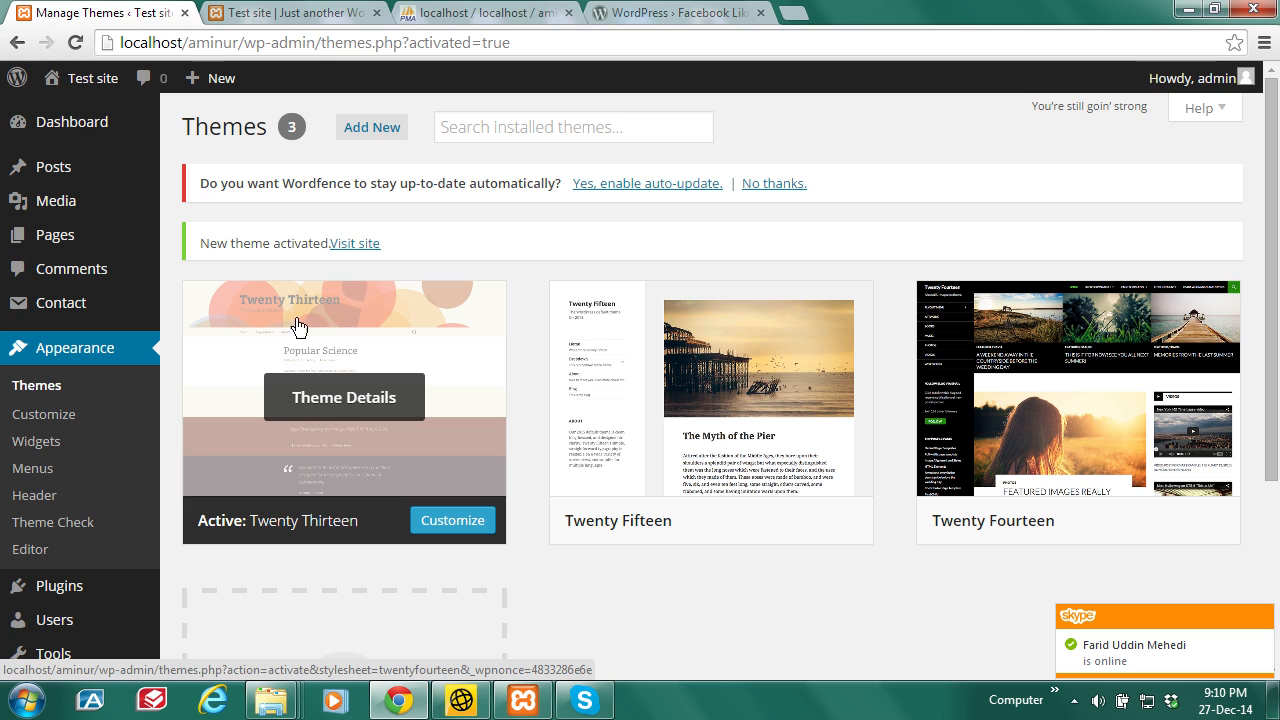
left_click(284, 12)
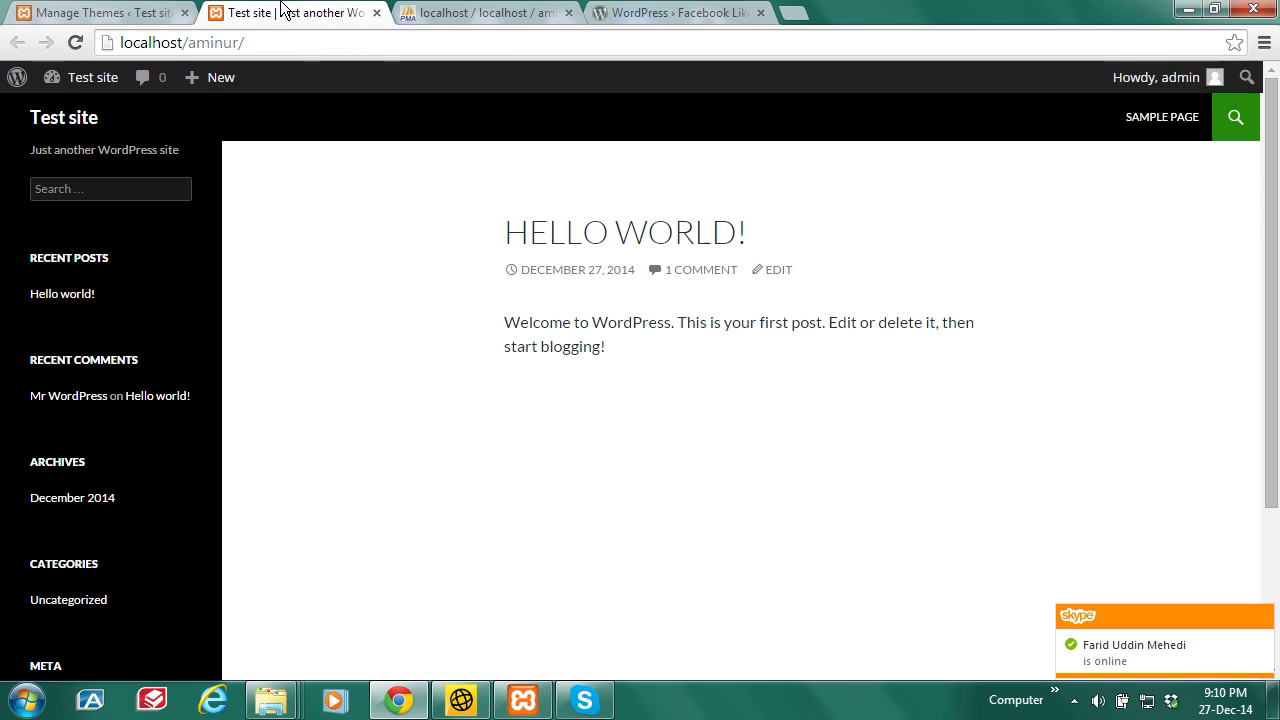
left_click(76, 44)
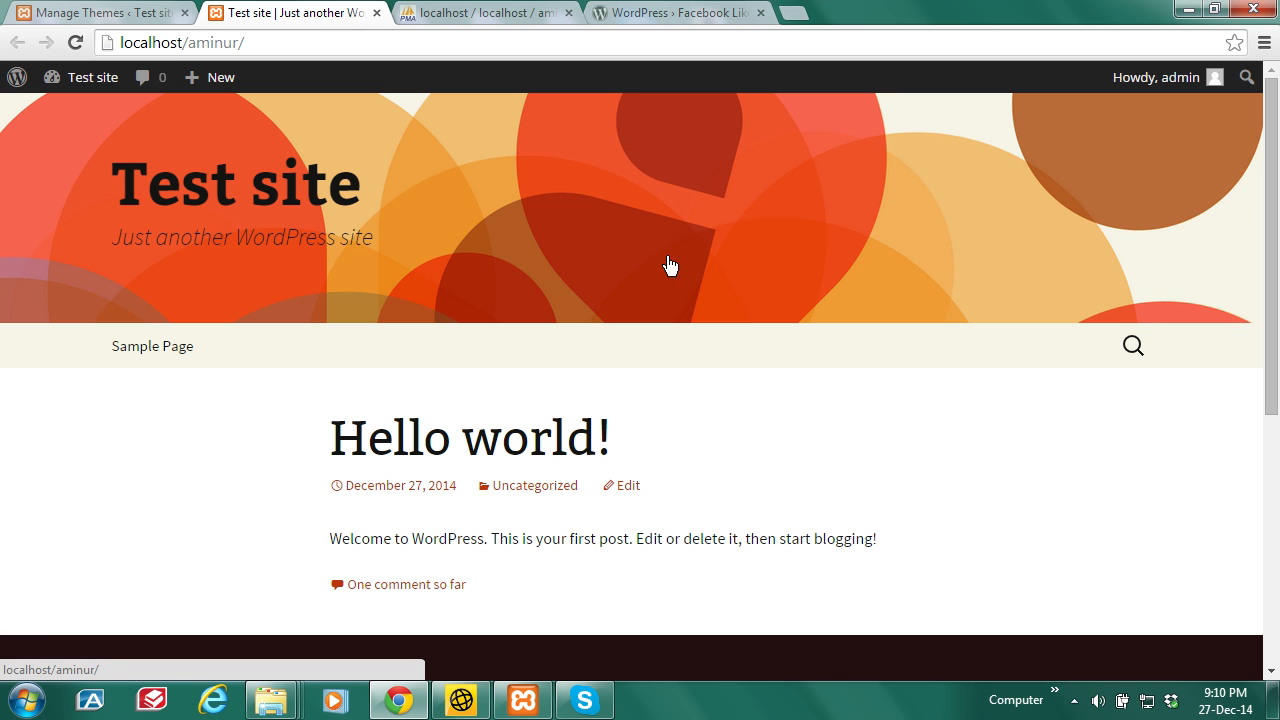
left_click(462, 10)
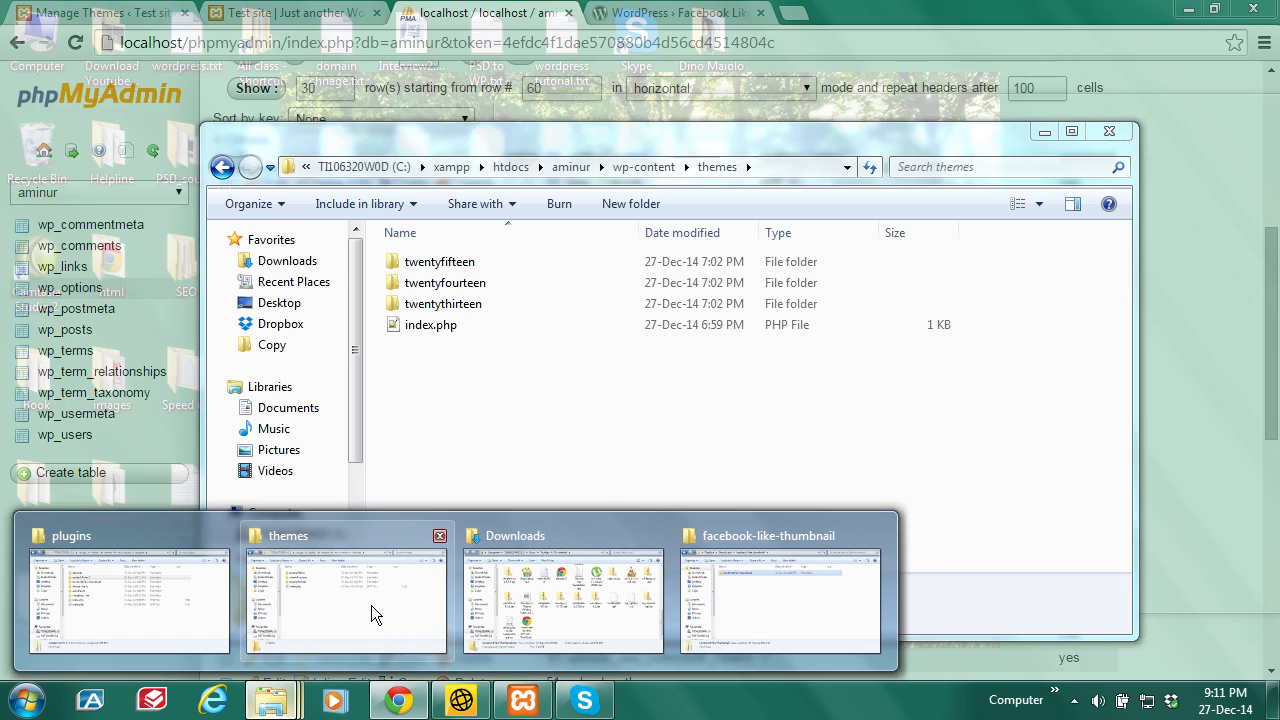
left_click(358, 594)
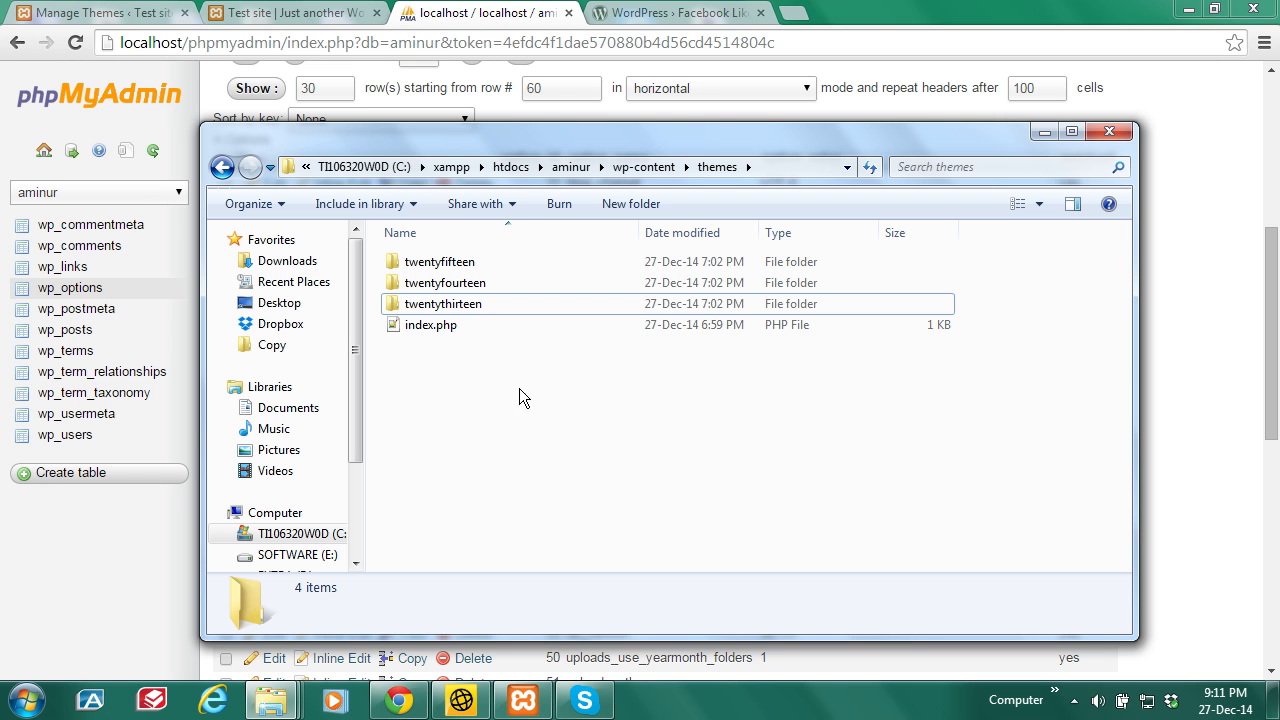
left_click(527, 12)
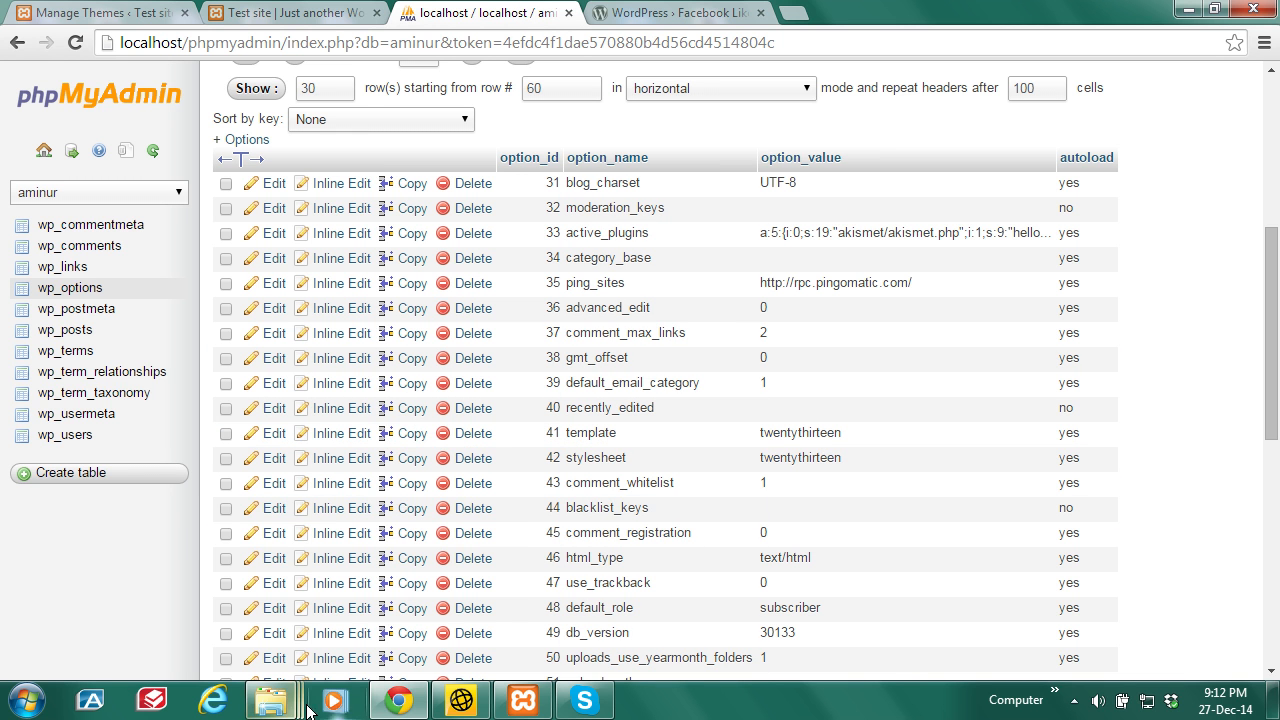
mouse_move(272, 700)
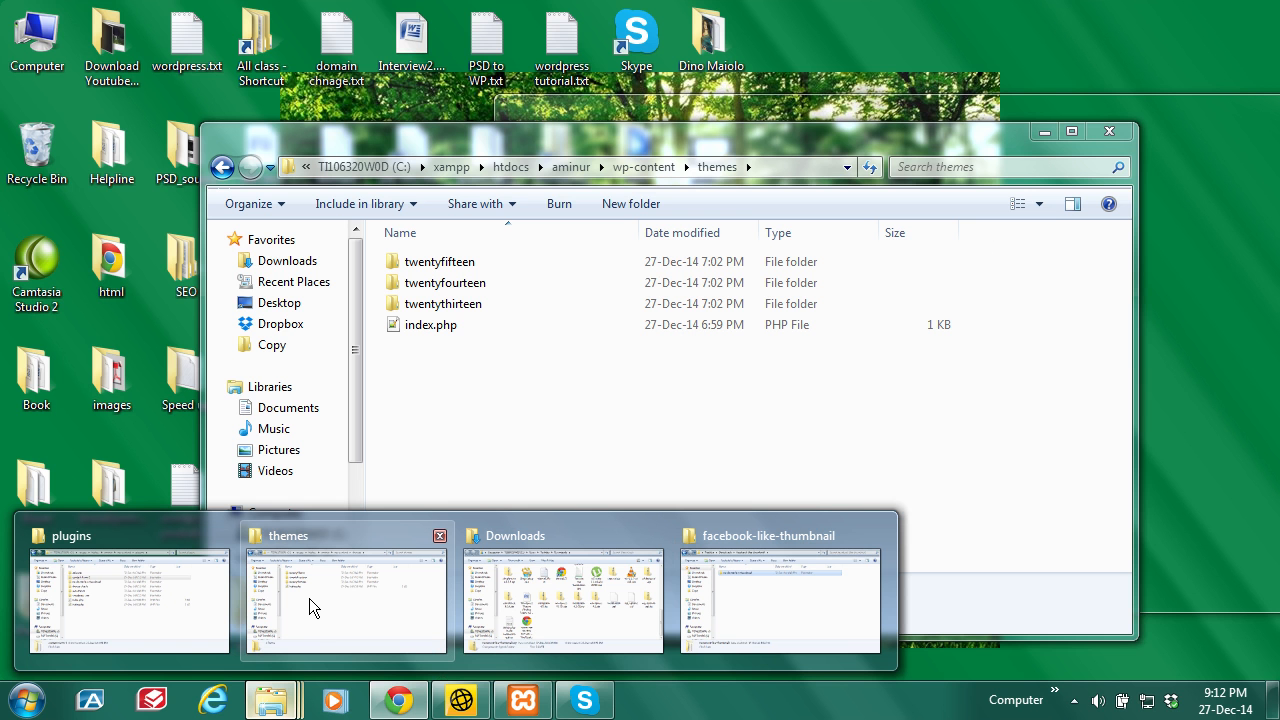
left_click(309, 598)
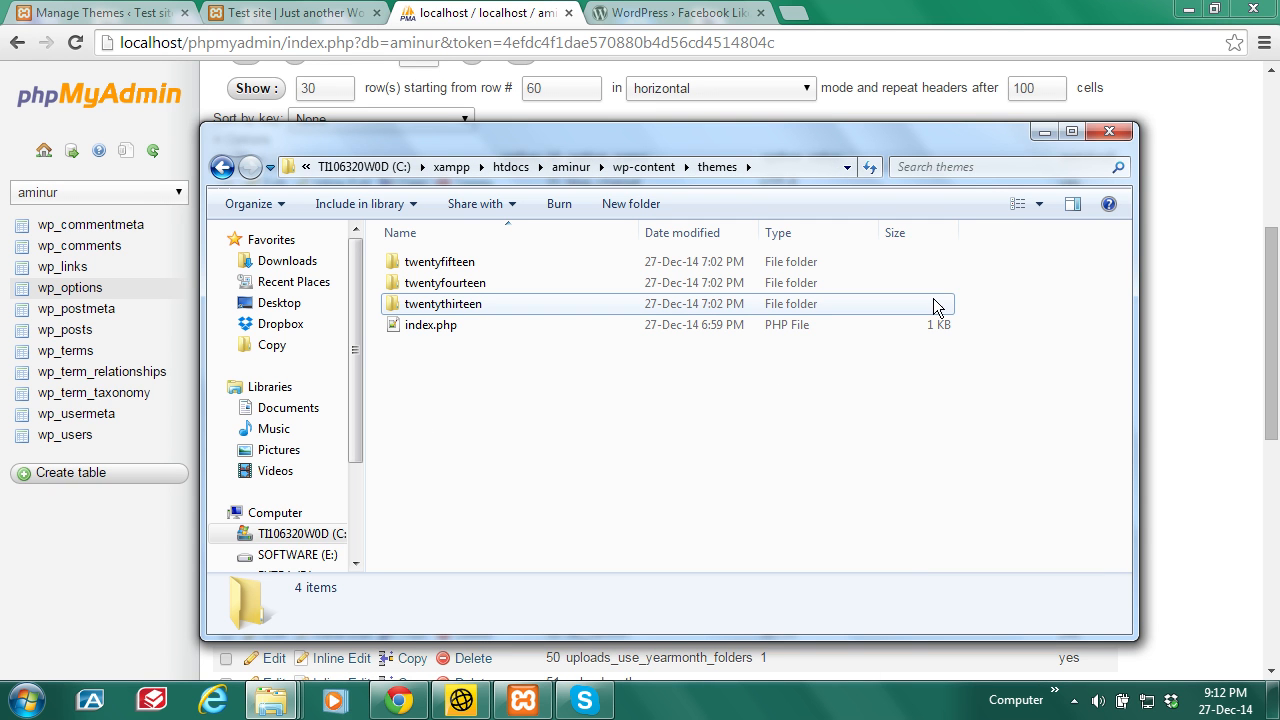
left_click(1042, 133)
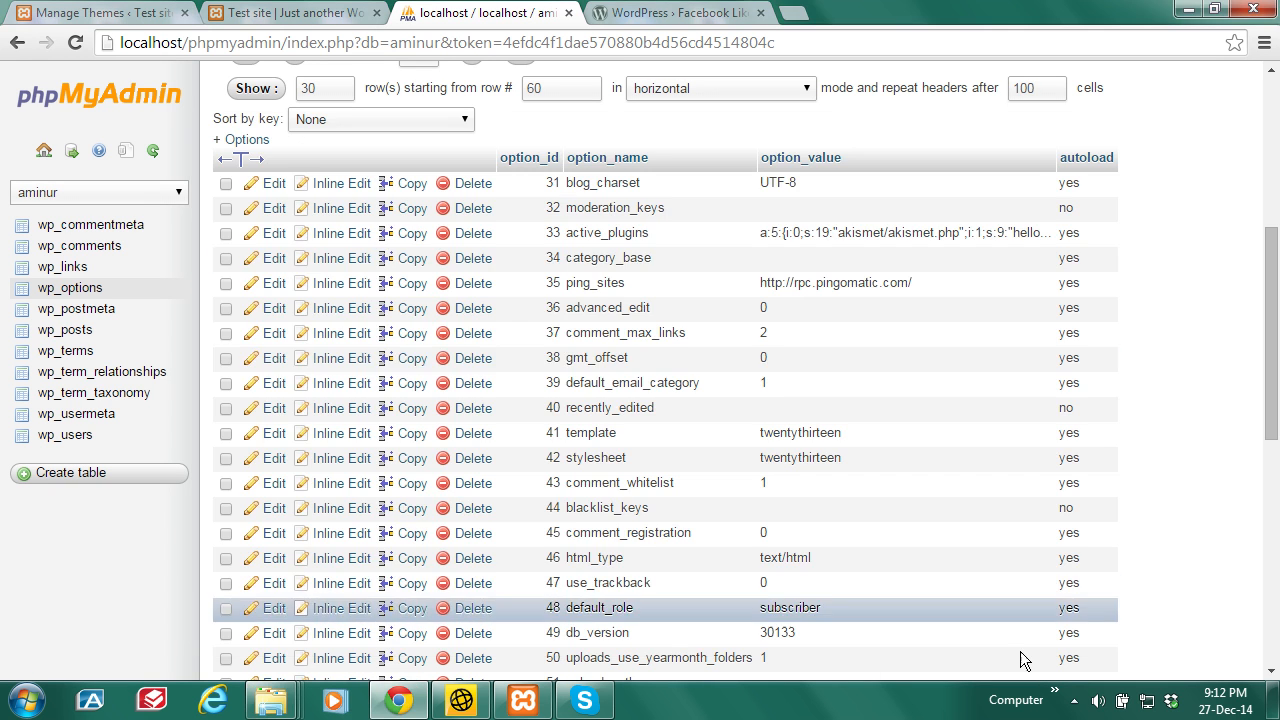
left_click(1075, 701)
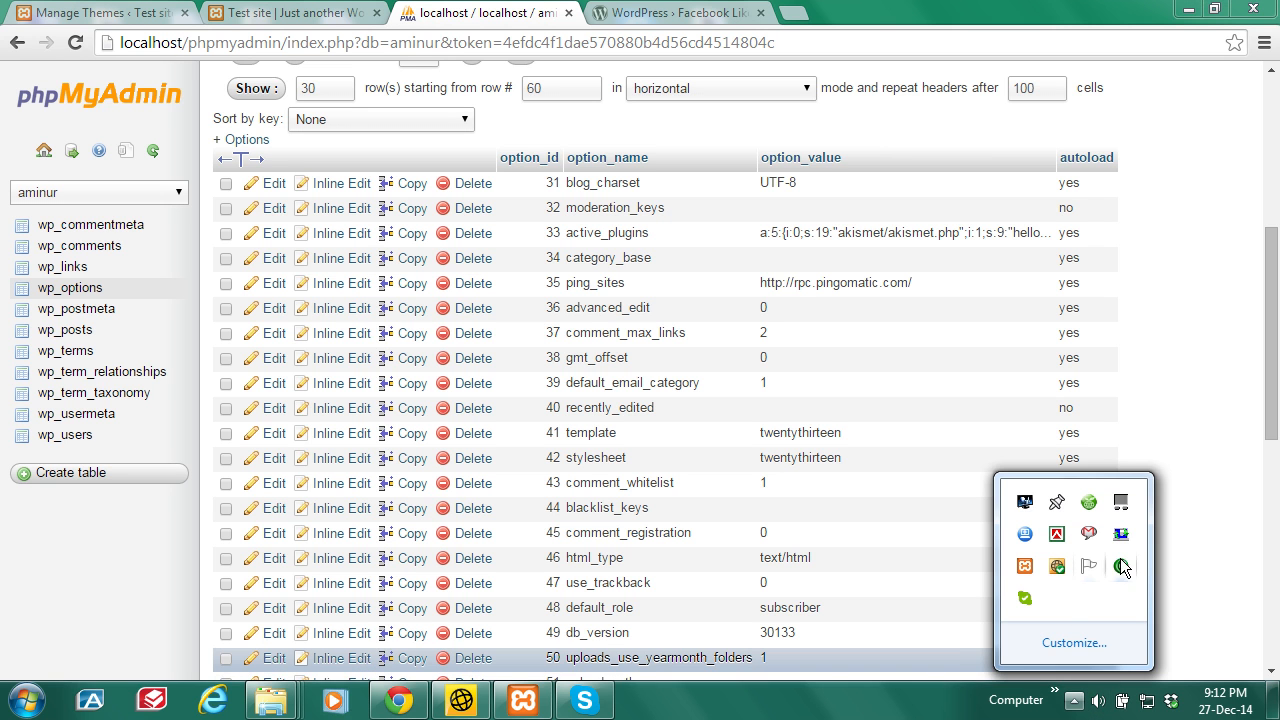